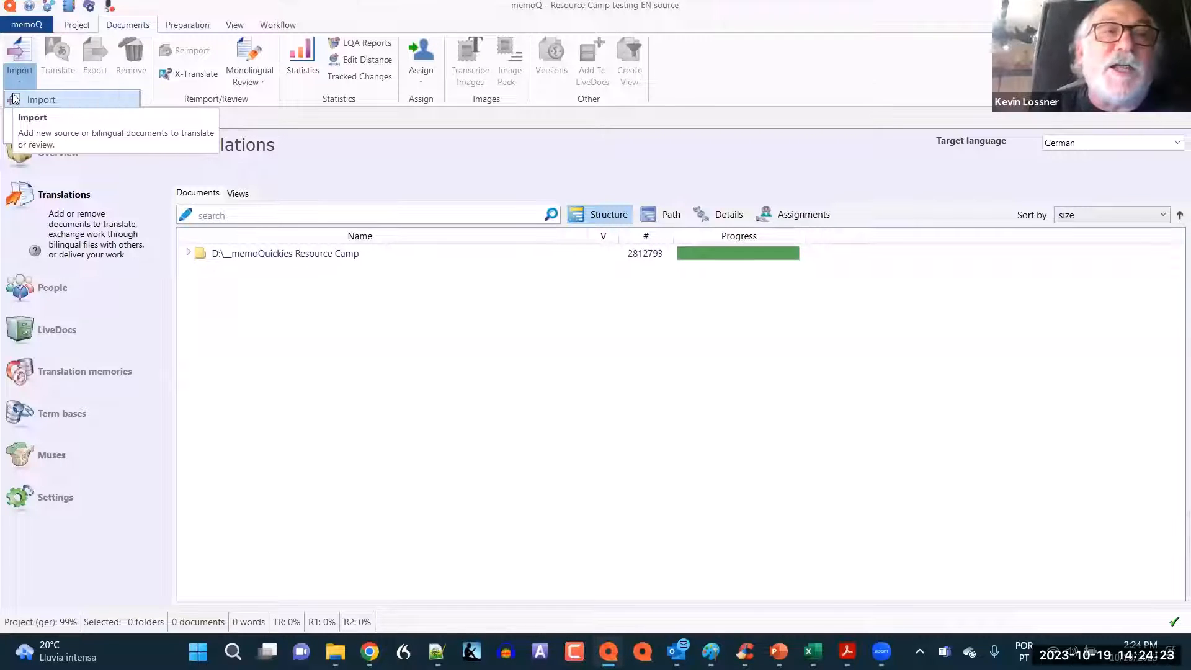
Import 2022_UK_Handbuch fuer Fachverarbeiter_5_Abdichtungsebenen.idml and reveal it in the project's folder structure, with the DGT Vol_2022.new_1 folder collapsed
{"action": "left_click", "coordinate": [48, 101]}
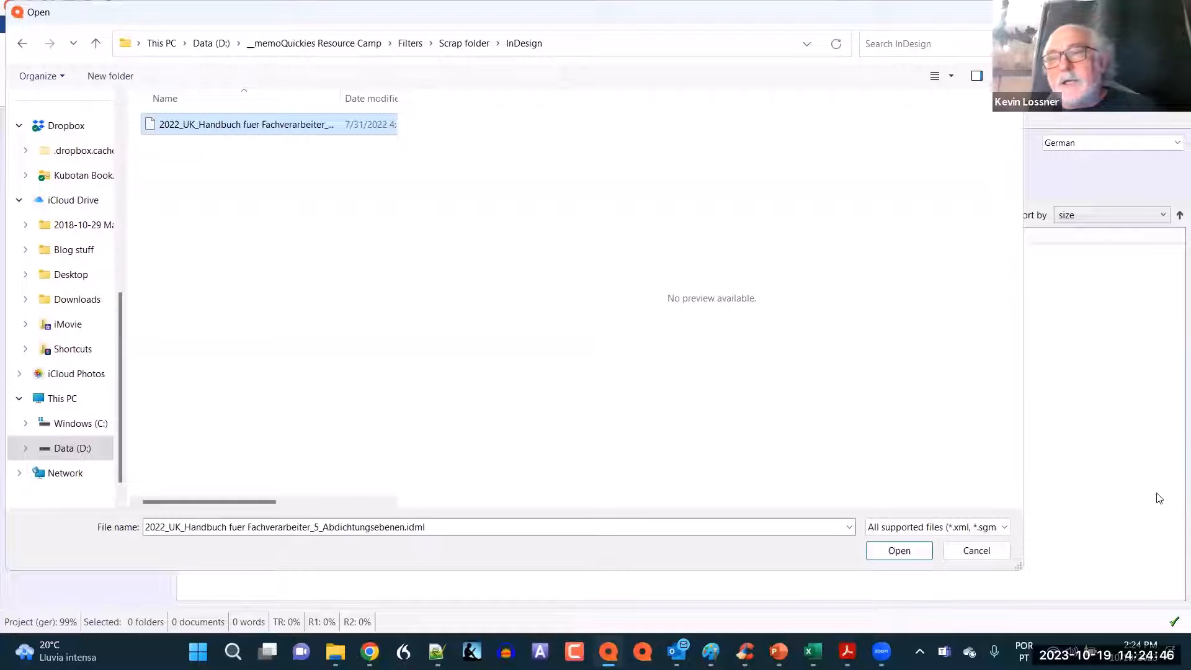
{"action": "left_click", "coordinate": [976, 550]}
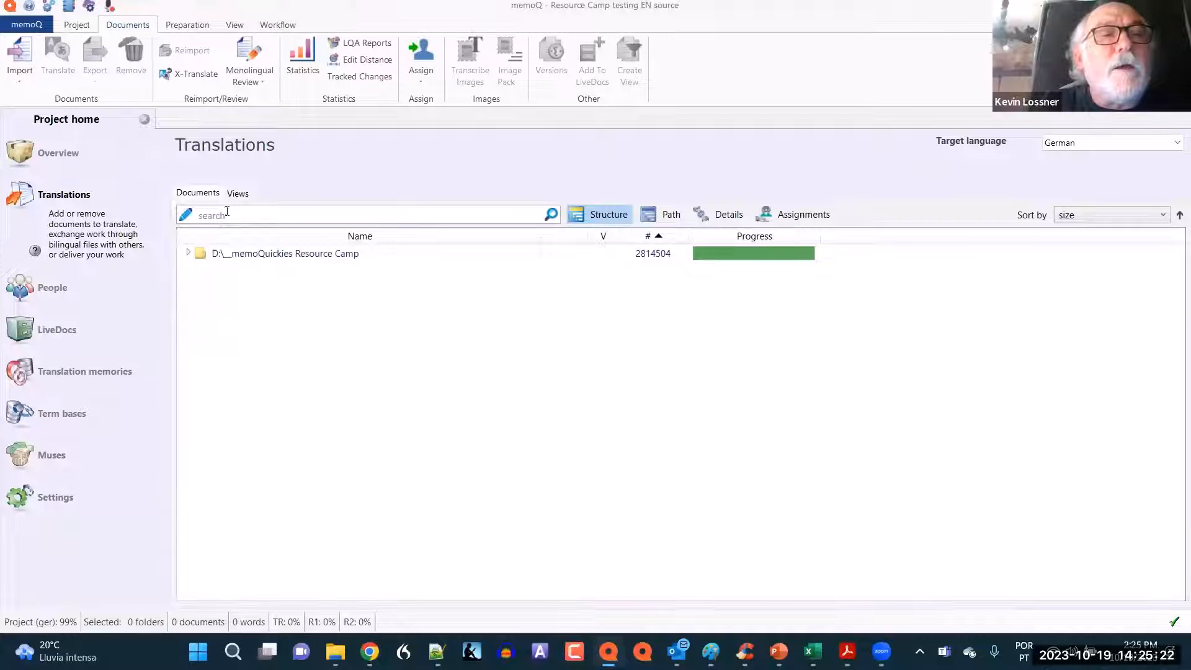
{"action": "left_click", "coordinate": [187, 254]}
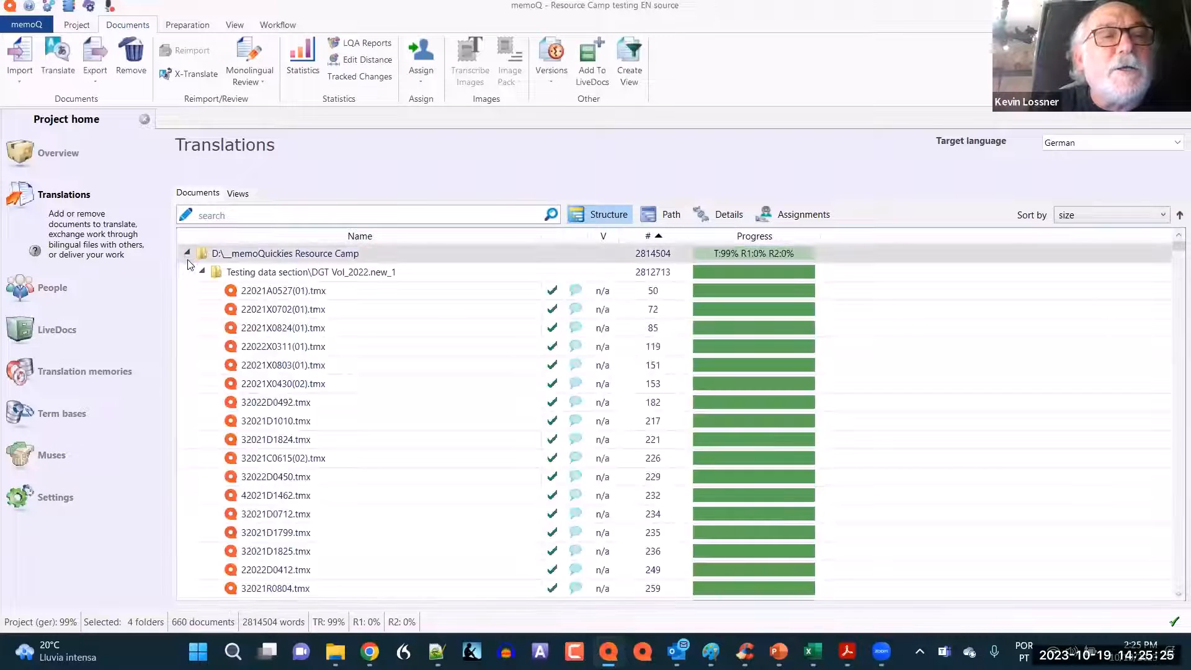
{"action": "left_click", "coordinate": [202, 273]}
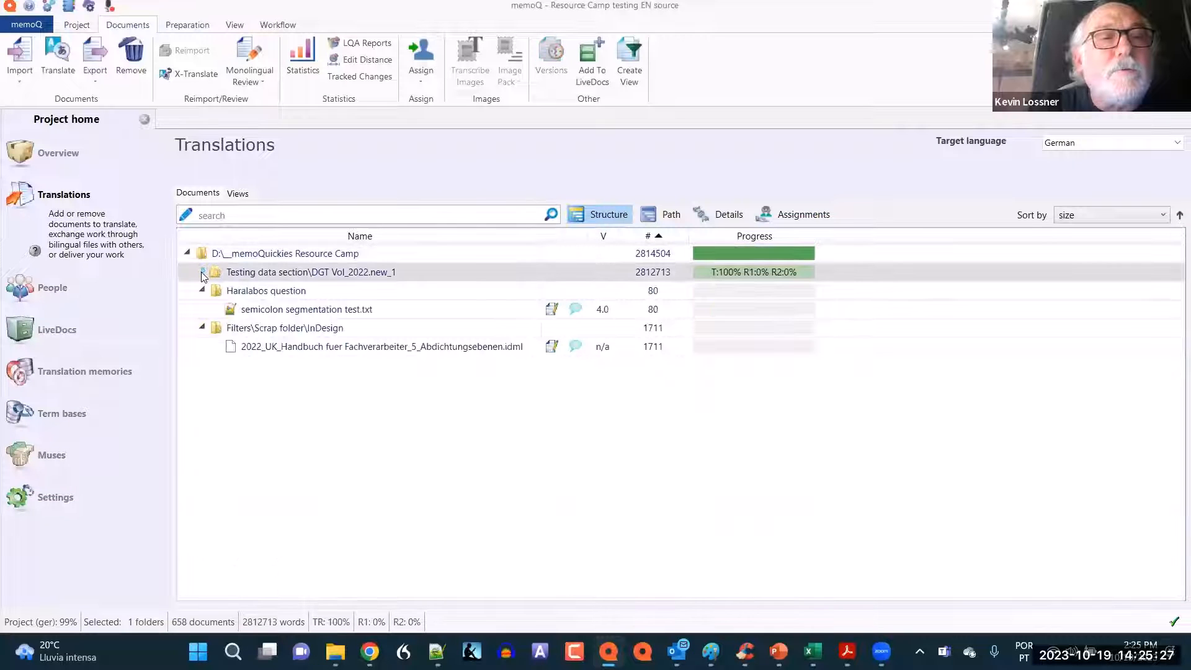
Open the imported IDML document, look through its source segments and the view pane, and close it
{"action": "left_click", "coordinate": [288, 348]}
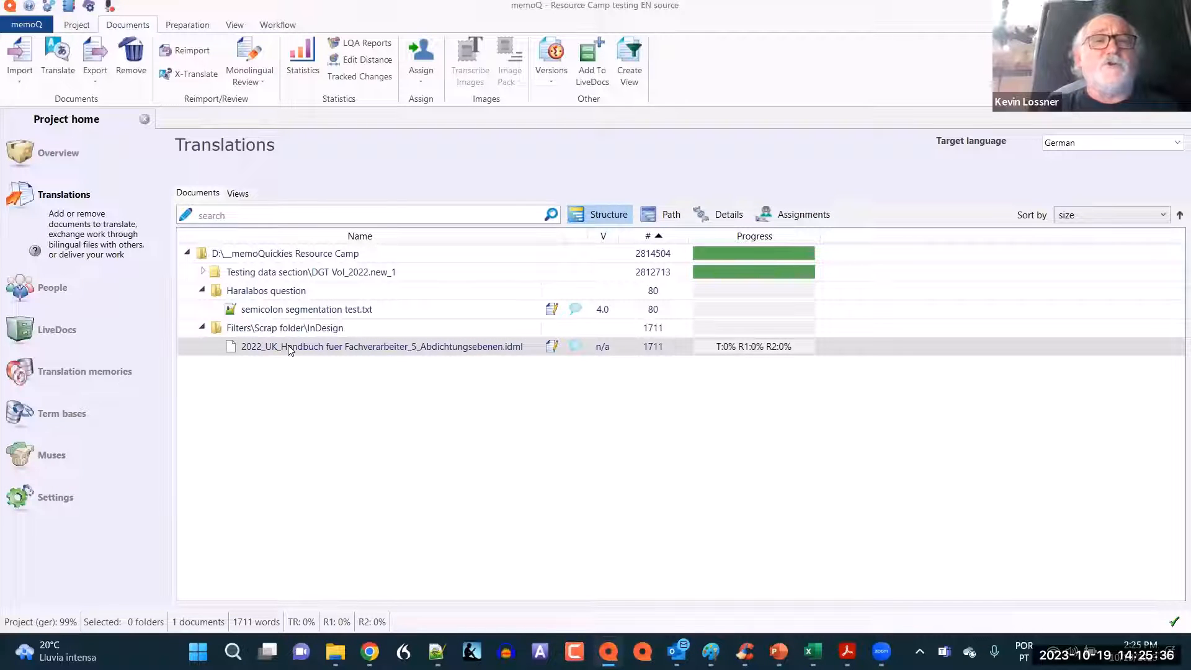
{"action": "double_click", "coordinate": [289, 347]}
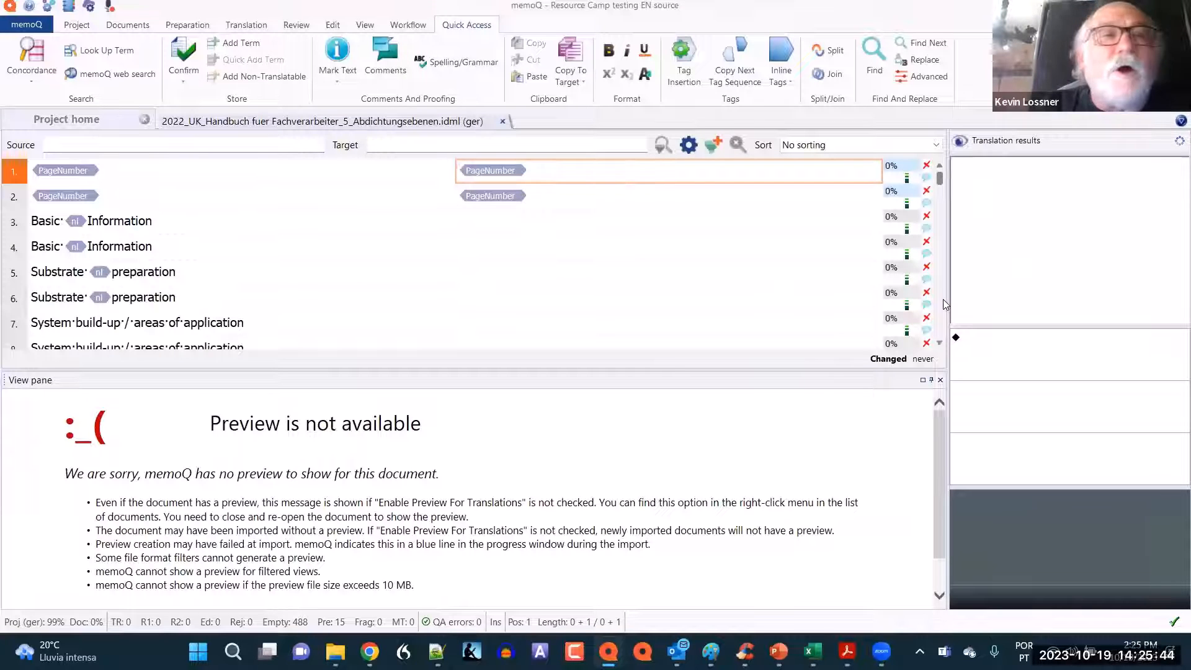
{"action": "scroll", "coordinate": [944, 304], "scroll_direction": "down", "scroll_amount": 4}
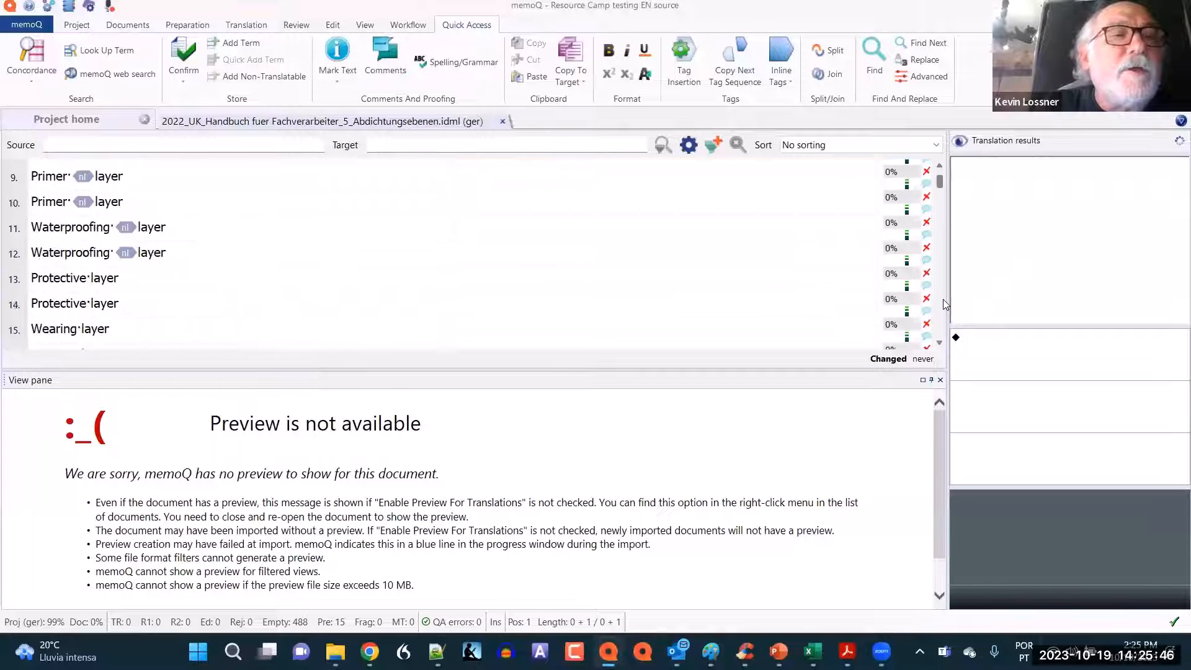
{"action": "scroll", "coordinate": [943, 299], "scroll_direction": "down", "scroll_amount": 8}
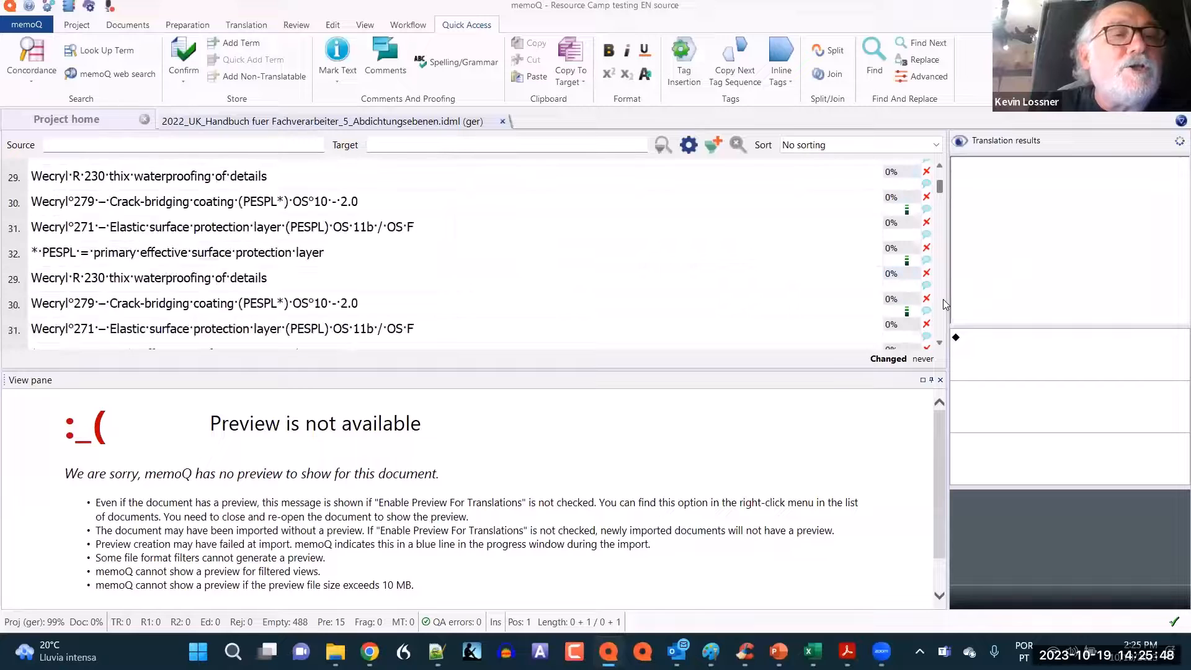
{"action": "scroll", "coordinate": [942, 299], "scroll_direction": "down", "scroll_amount": 4}
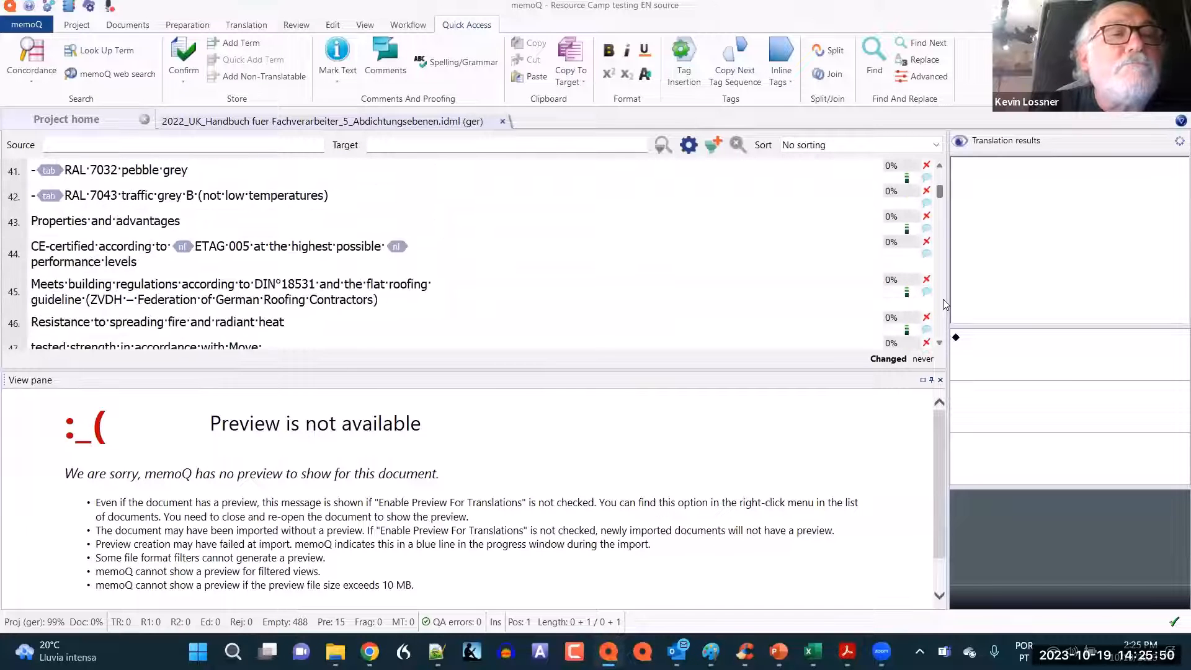
{"action": "scroll", "coordinate": [942, 298], "scroll_direction": "down", "scroll_amount": 4}
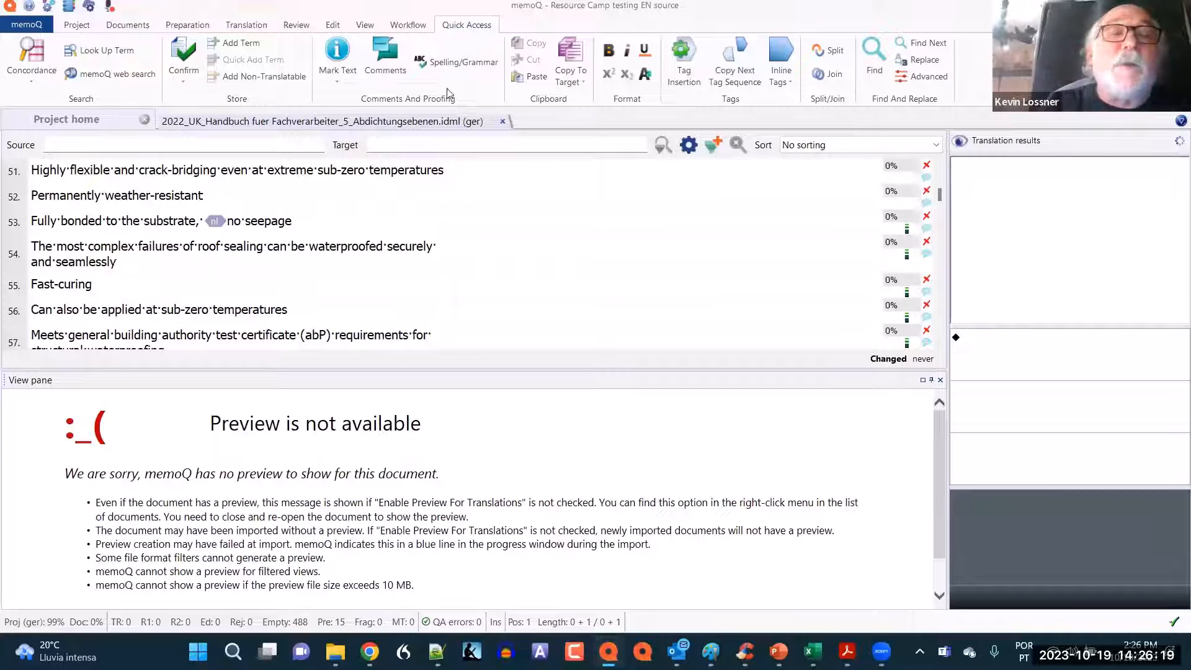
{"action": "left_click", "coordinate": [503, 123]}
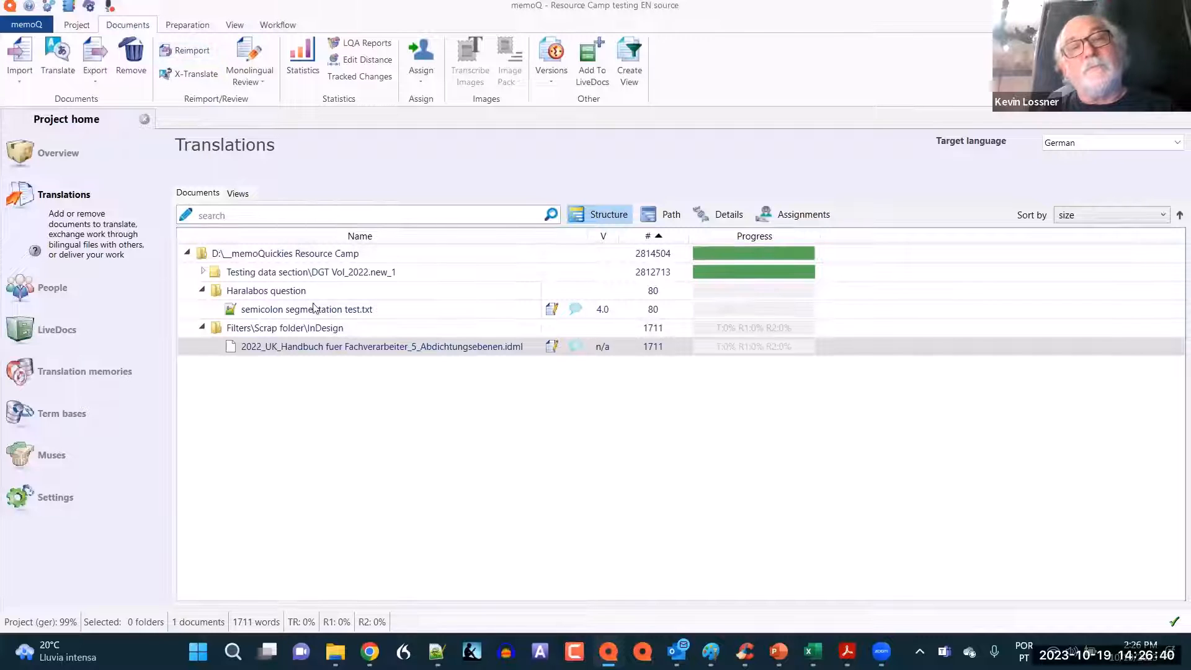
Start a reimport of the IDML document from the same original source file
{"action": "left_click", "coordinate": [189, 51]}
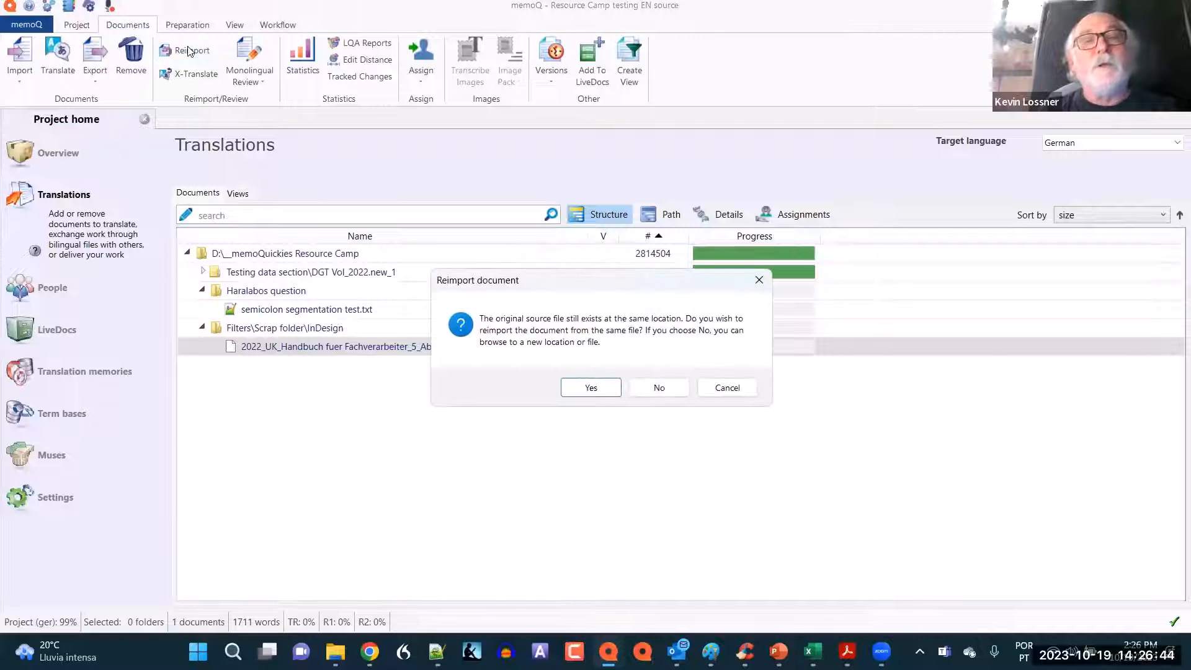
{"action": "left_click", "coordinate": [592, 391]}
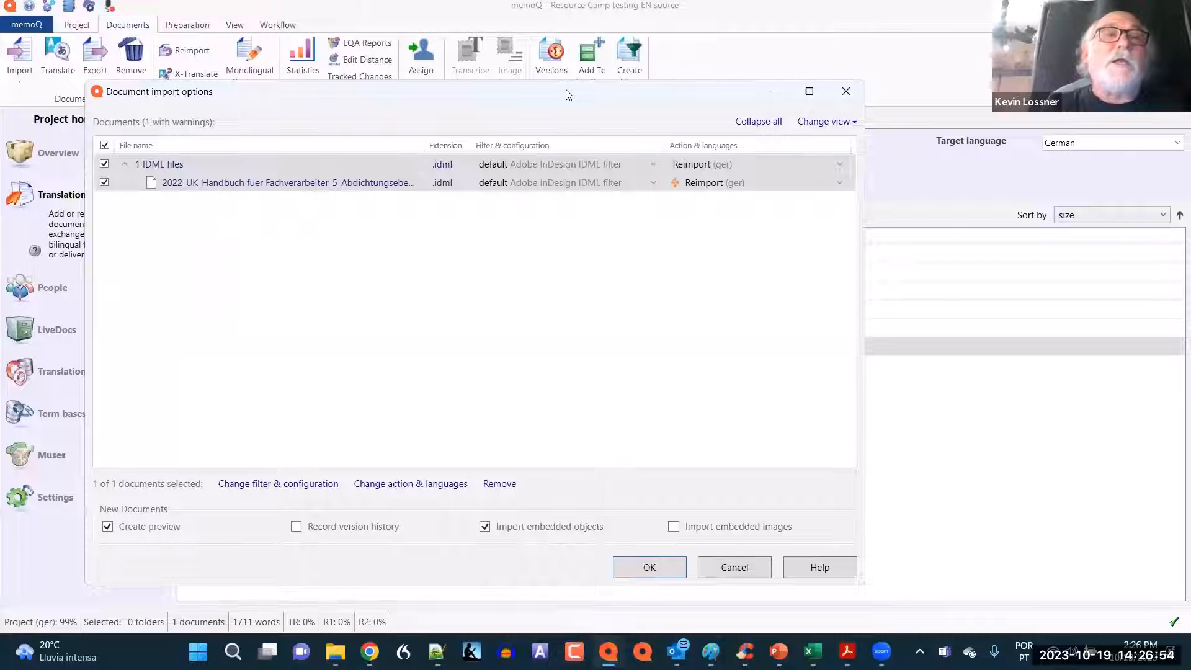
{"action": "left_click_drag", "start_coordinate": [566, 94], "coordinate": [653, 50]}
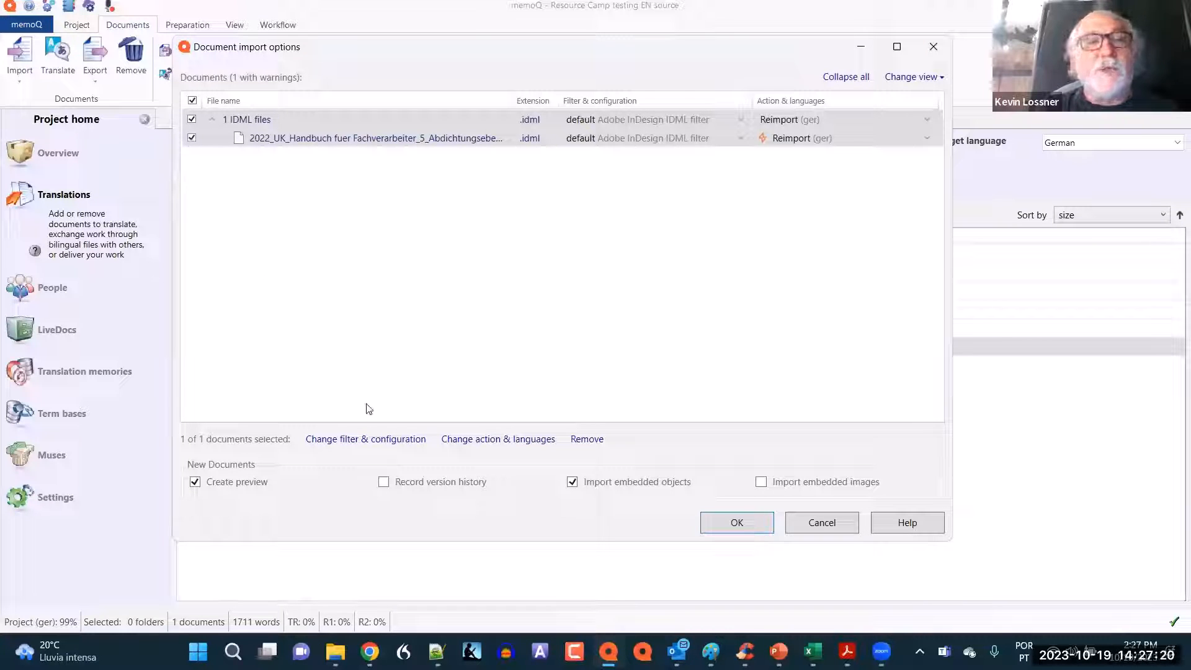
Change the document's InDesign IDML filter settings to create the preview through Language Terminal and accept them
{"action": "left_click", "coordinate": [377, 441]}
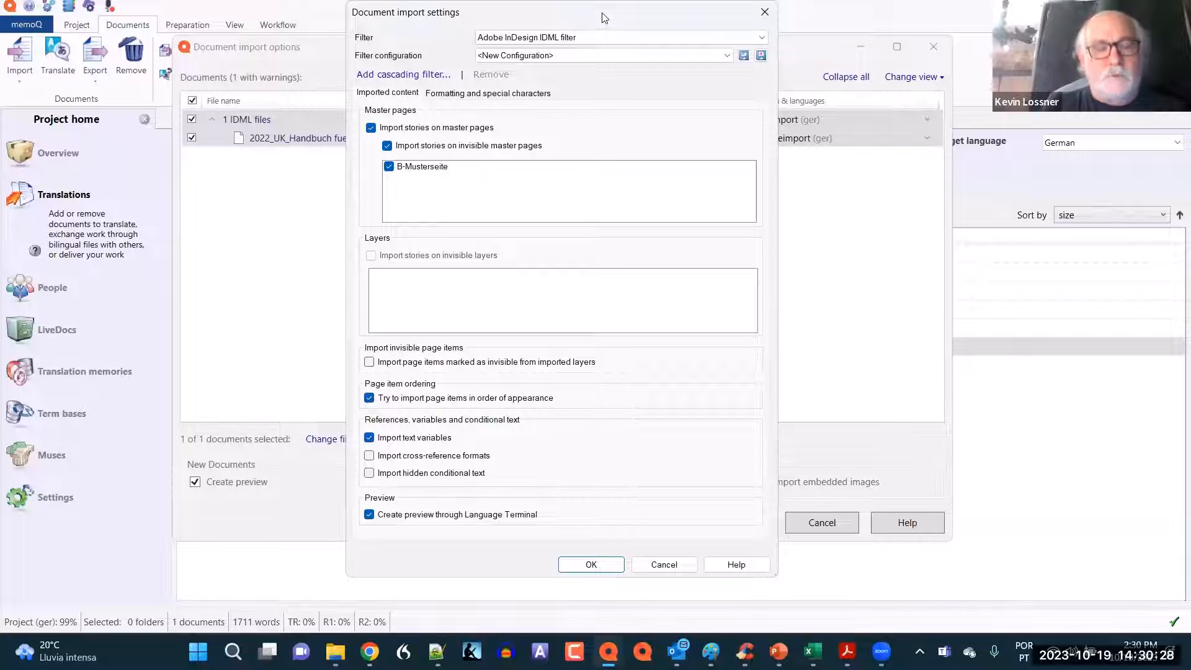
{"action": "left_click_drag", "start_coordinate": [604, 17], "coordinate": [607, 23]}
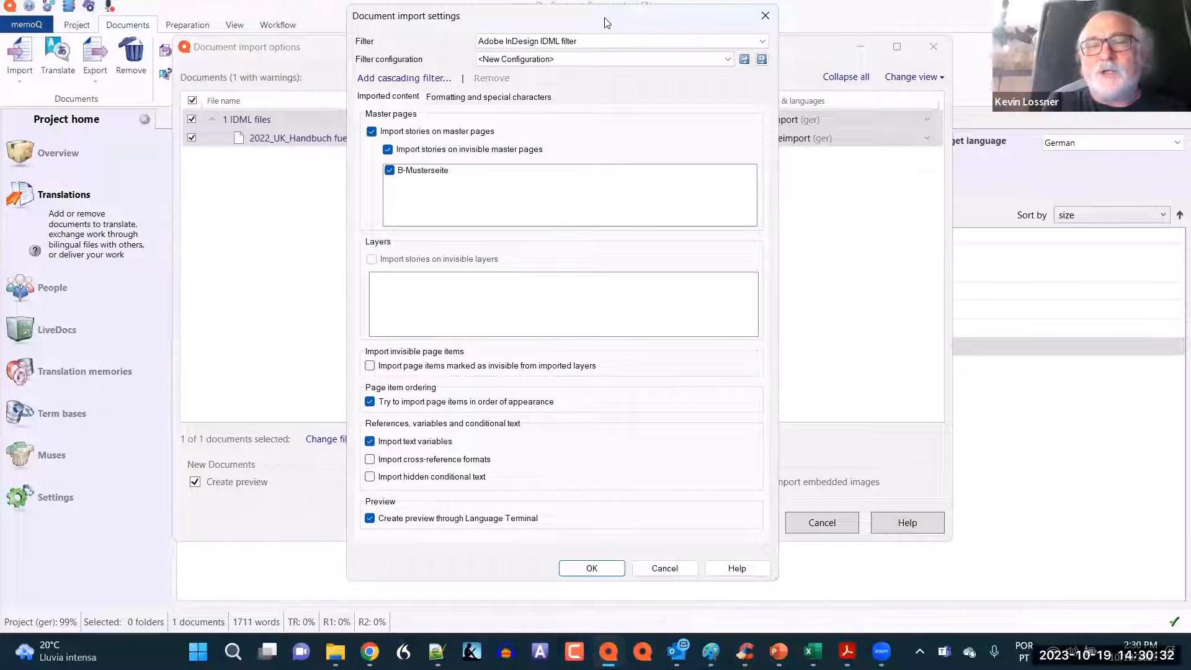
{"action": "left_click_drag", "start_coordinate": [608, 23], "coordinate": [906, 59]}
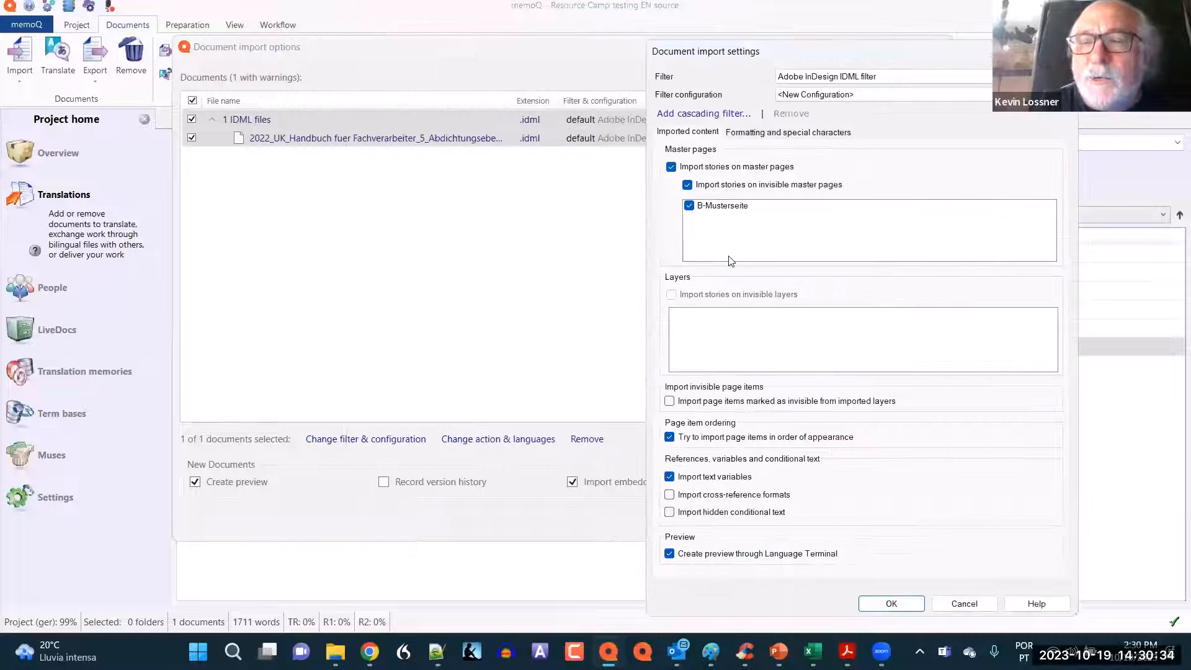
{"action": "left_click", "coordinate": [890, 604]}
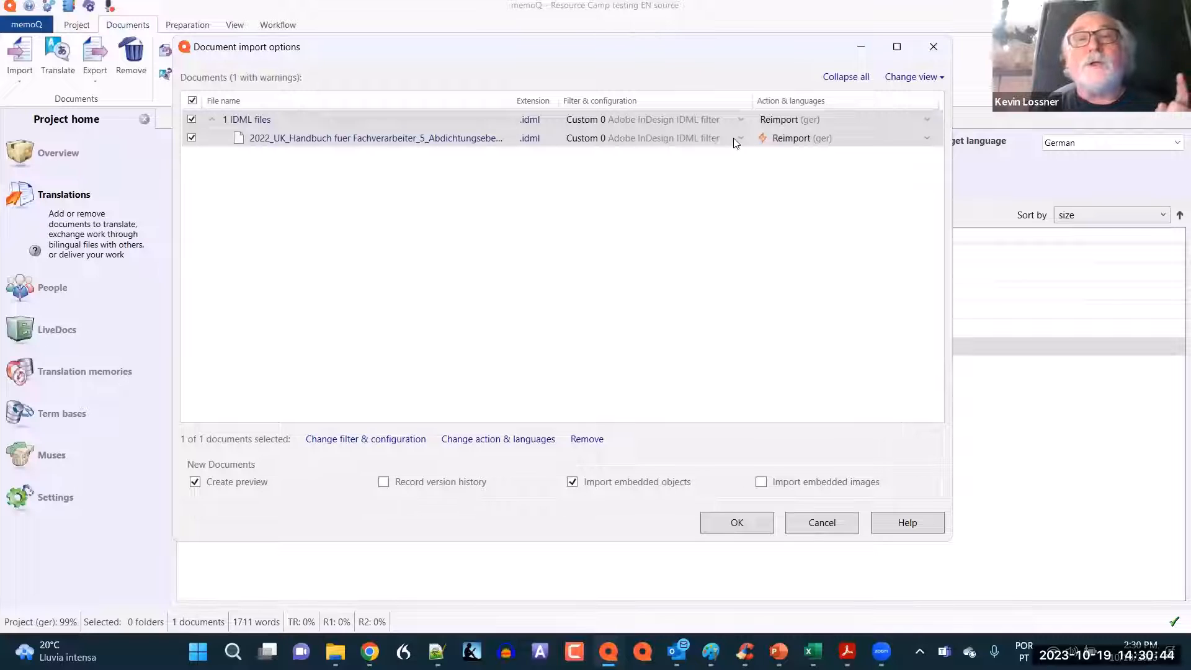
Save the IDML filter settings as a new local filter configuration named "IDML with LT preview" and close the import settings
{"action": "left_click", "coordinate": [359, 440]}
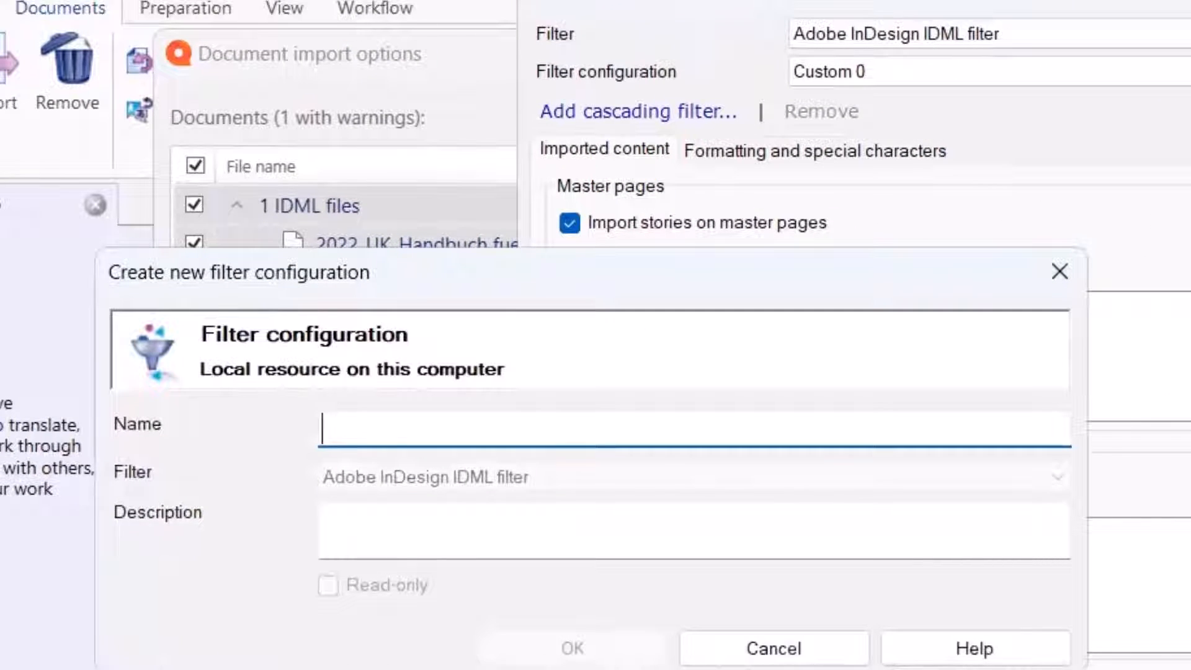
{"action": "type", "text": "IDM"}
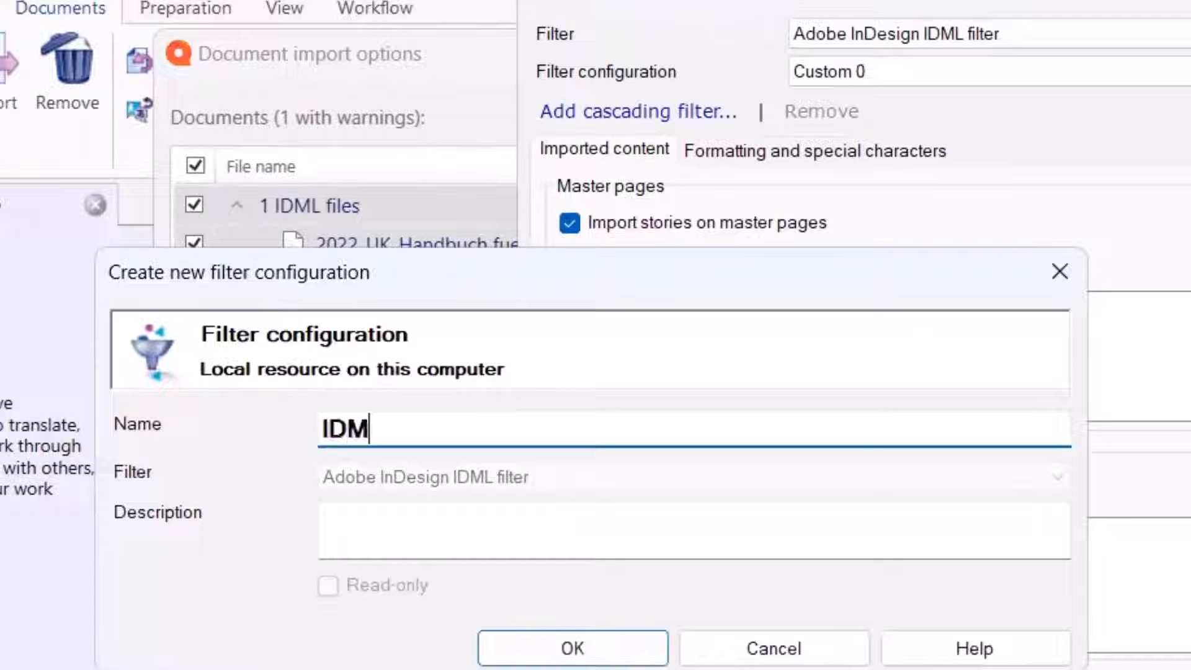
{"action": "type", "text": "L wi"}
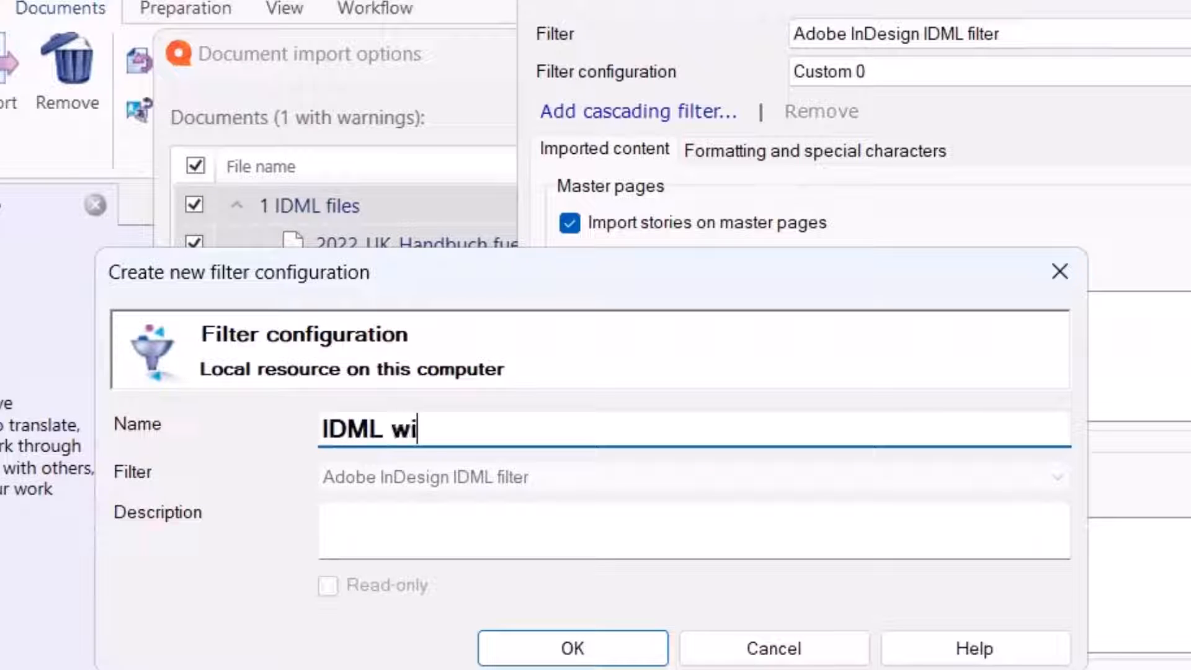
{"action": "type", "text": "th LT "}
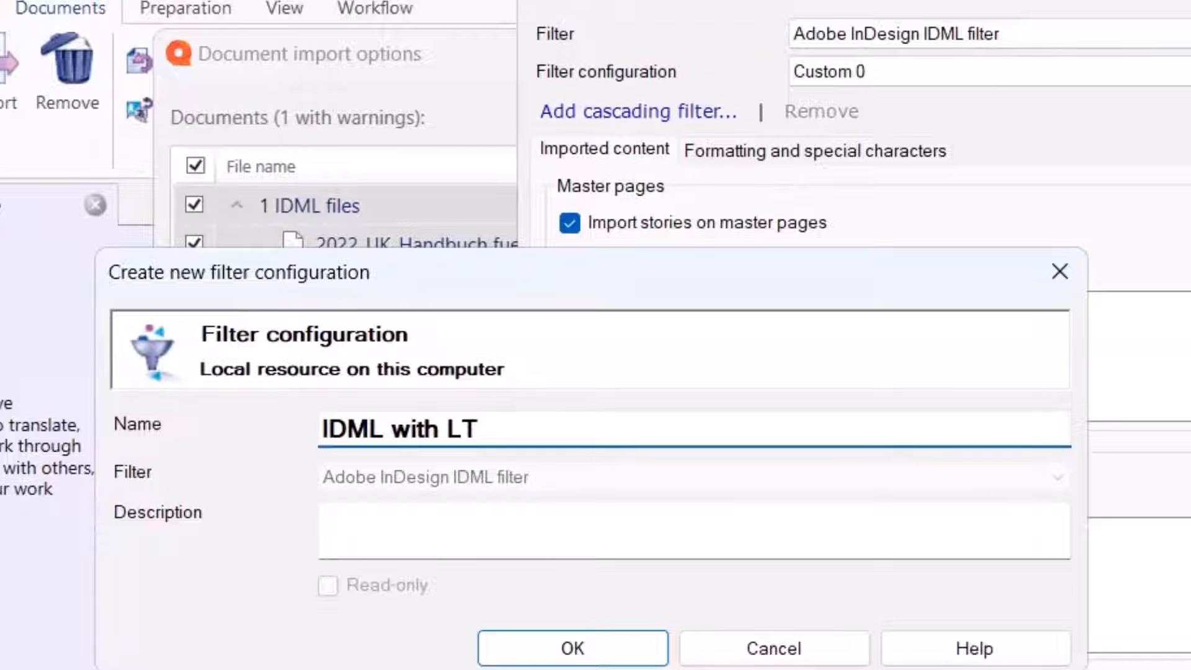
{"action": "type", "text": "preview"}
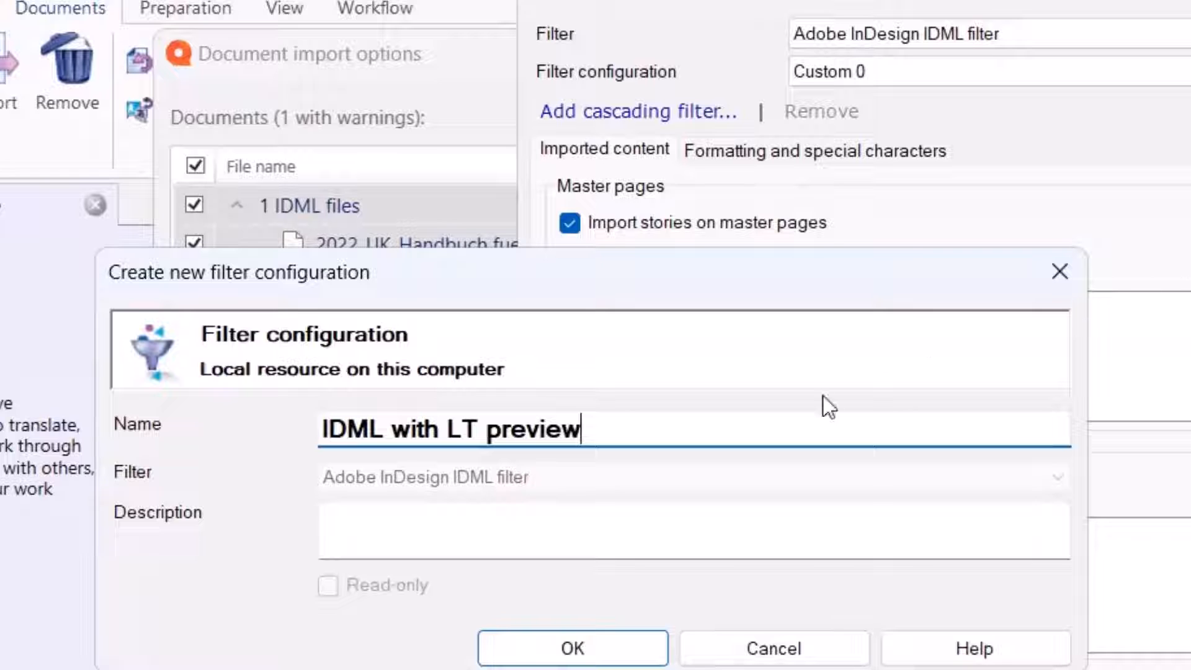
{"action": "left_click", "coordinate": [599, 647]}
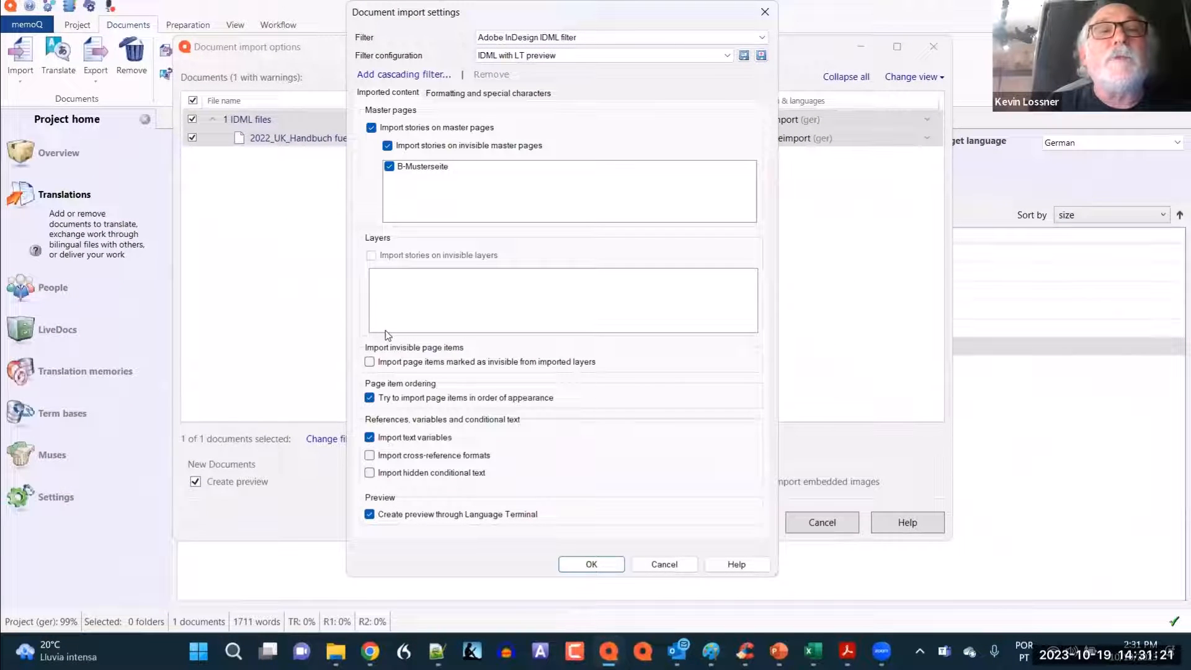
{"action": "left_click", "coordinate": [765, 12]}
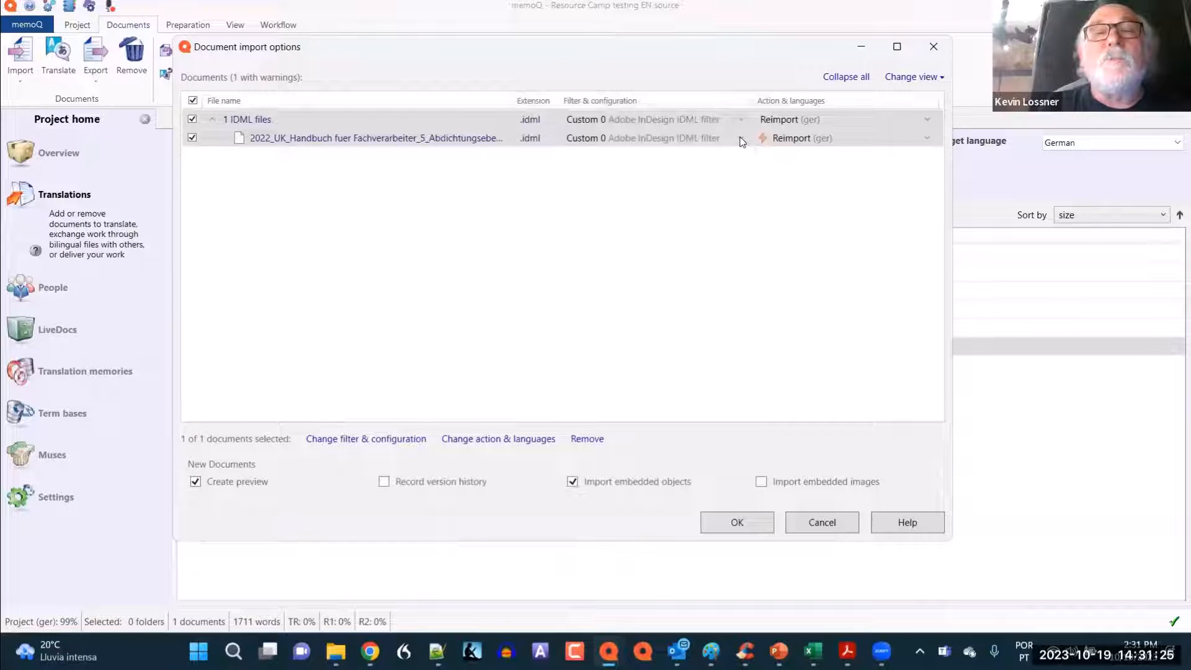
Assign the "IDML with LT preview" filter configuration to the IDML document, also finding it by searching the configurations for "LT prev"
{"action": "left_click", "coordinate": [741, 138]}
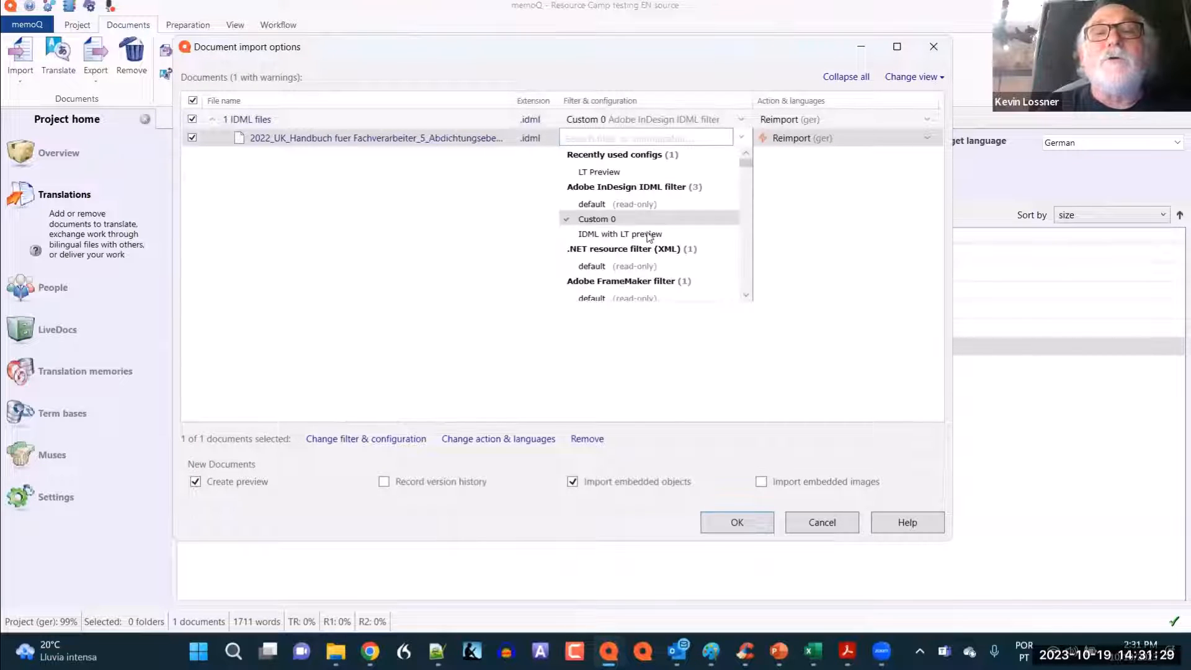
{"action": "left_click", "coordinate": [648, 236]}
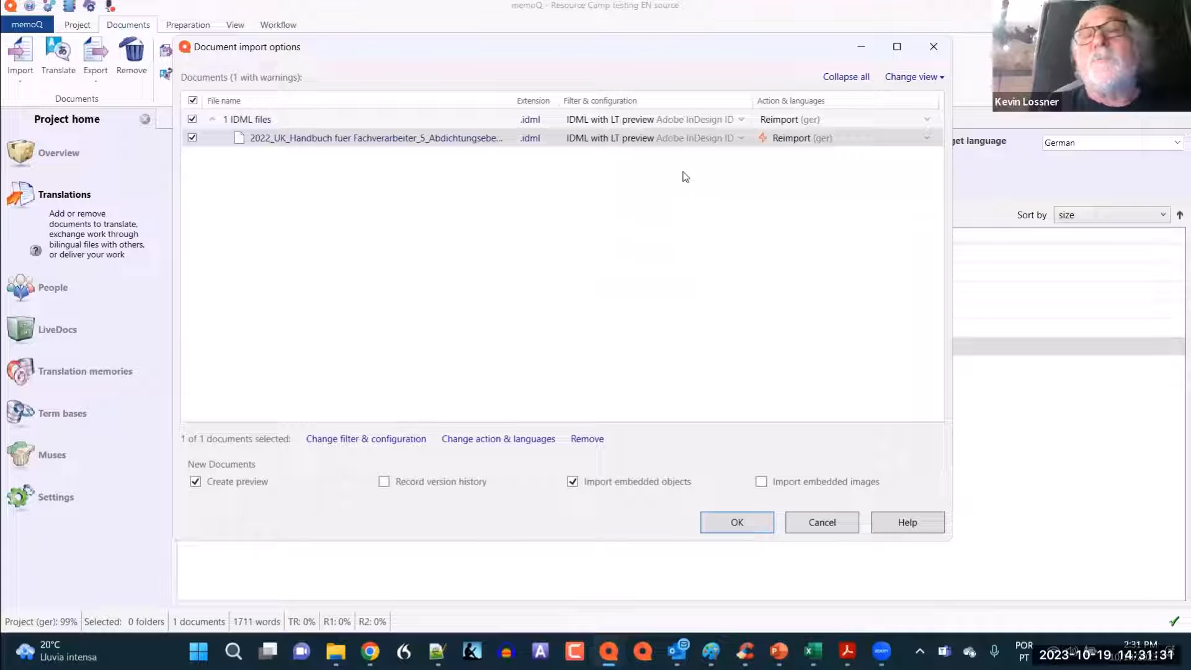
{"action": "left_click", "coordinate": [741, 138]}
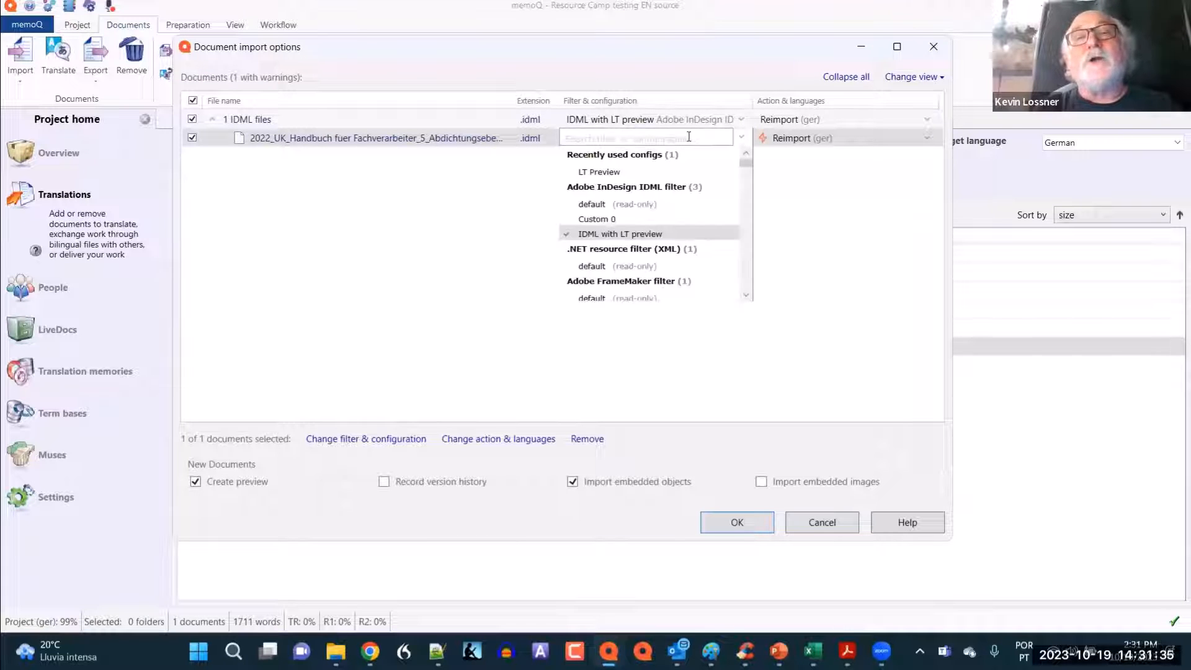
{"action": "type", "text": "LT"}
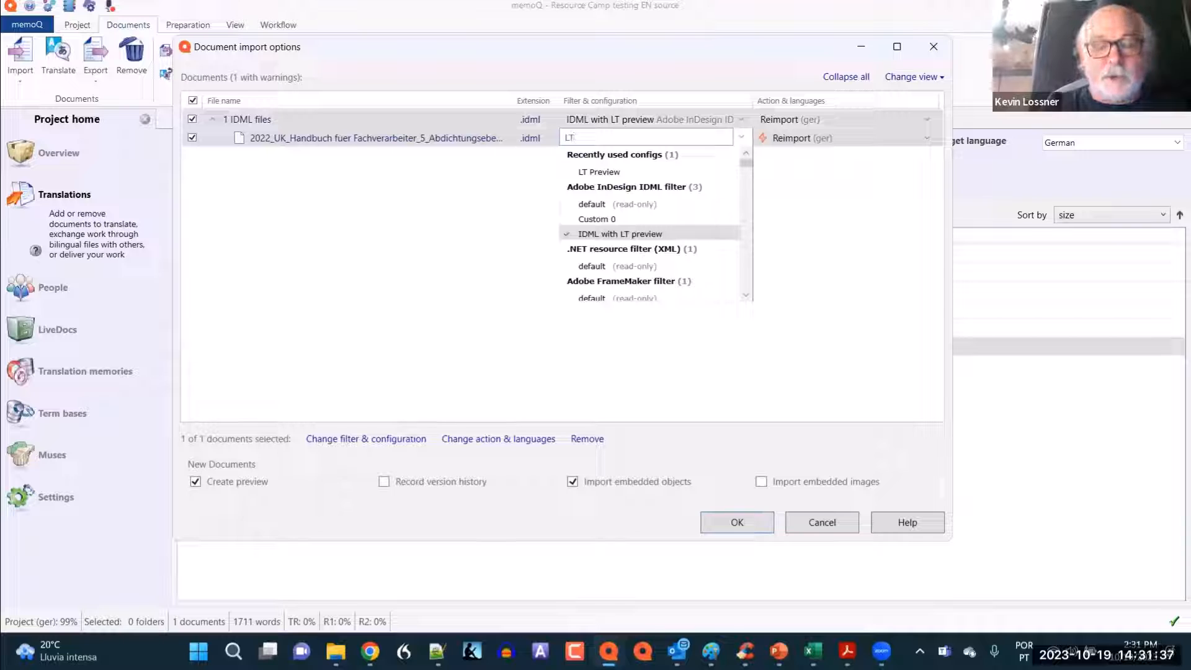
{"action": "type", "text": "prev"}
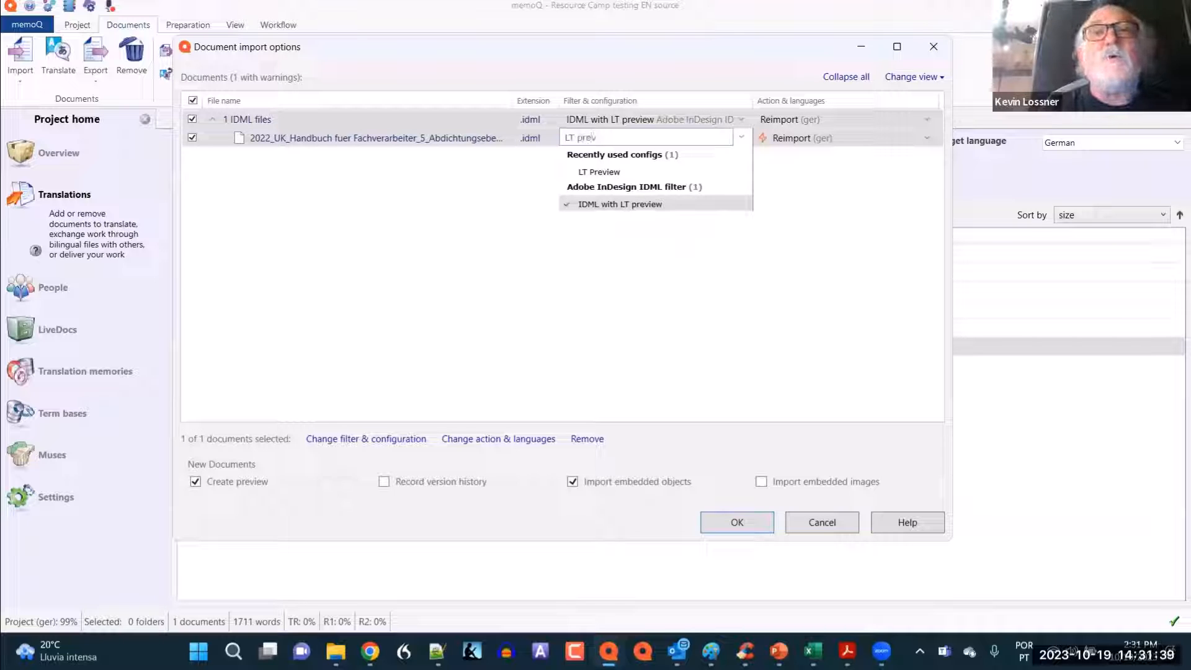
{"action": "left_click", "coordinate": [698, 205]}
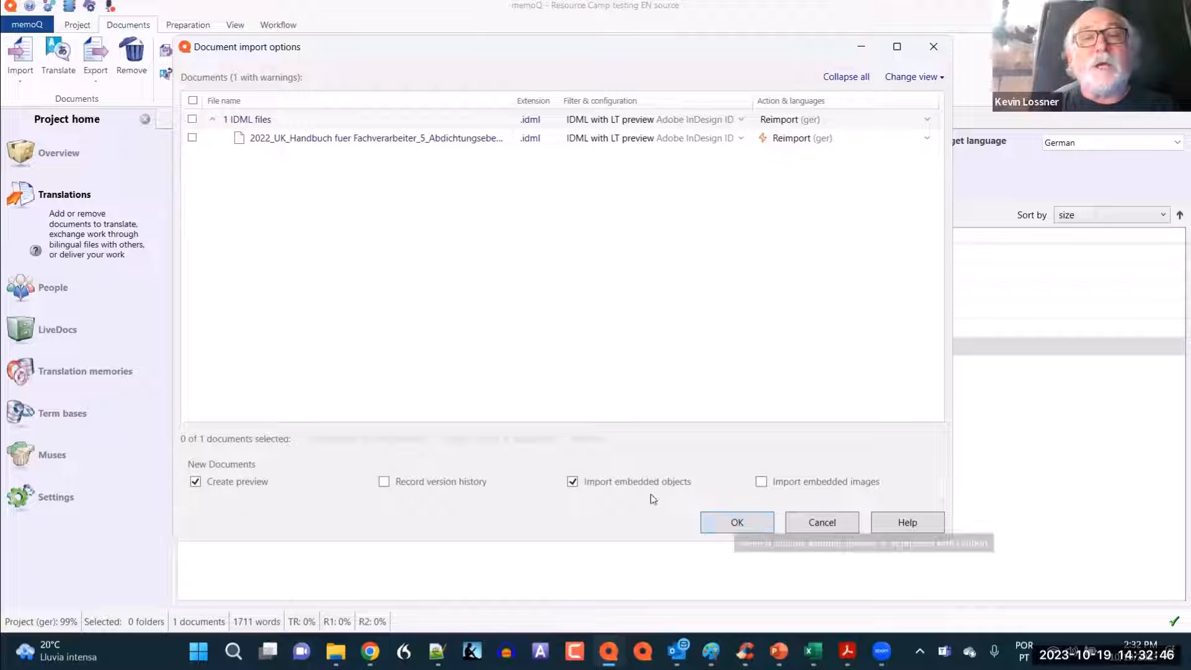
Turn off importing embedded objects, turn on recording version history, and run the reimport through to closing its progress report
{"action": "left_click", "coordinate": [574, 487]}
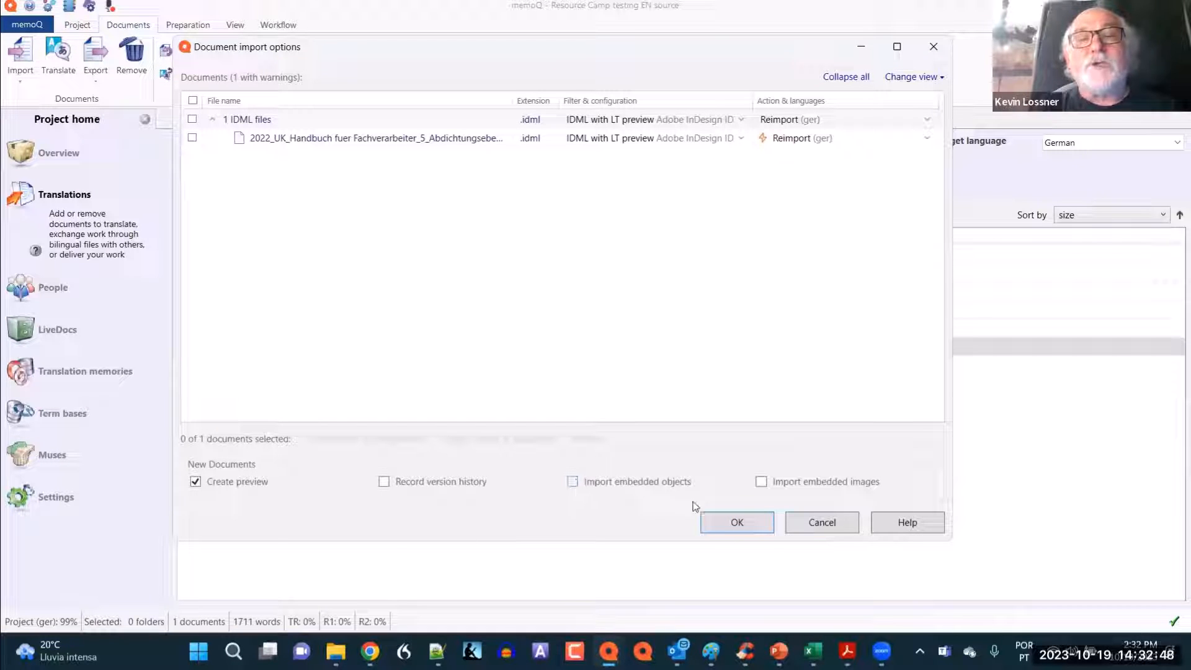
{"action": "left_click", "coordinate": [384, 483]}
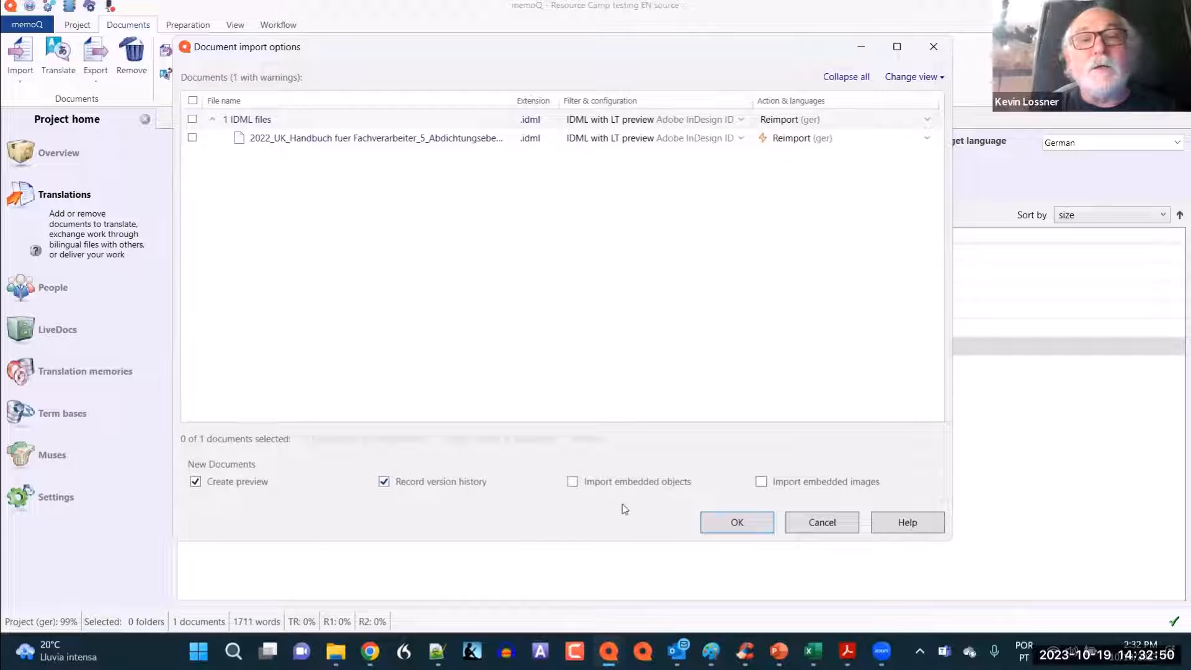
{"action": "left_click", "coordinate": [720, 528]}
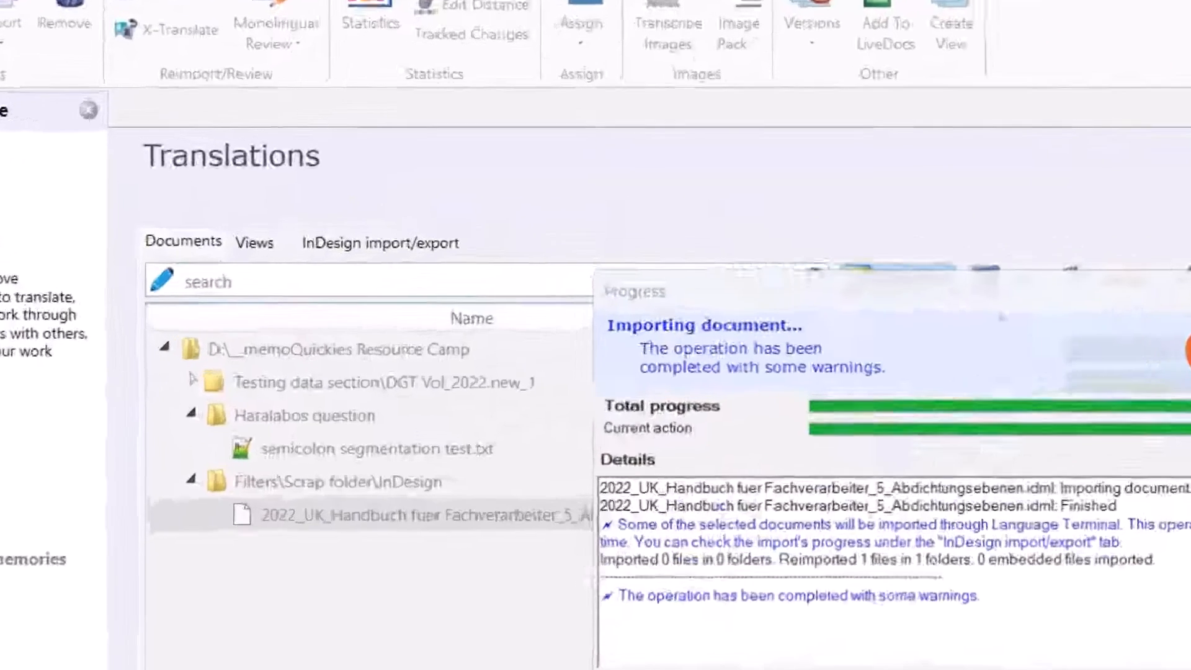
{"action": "left_click", "coordinate": [842, 454]}
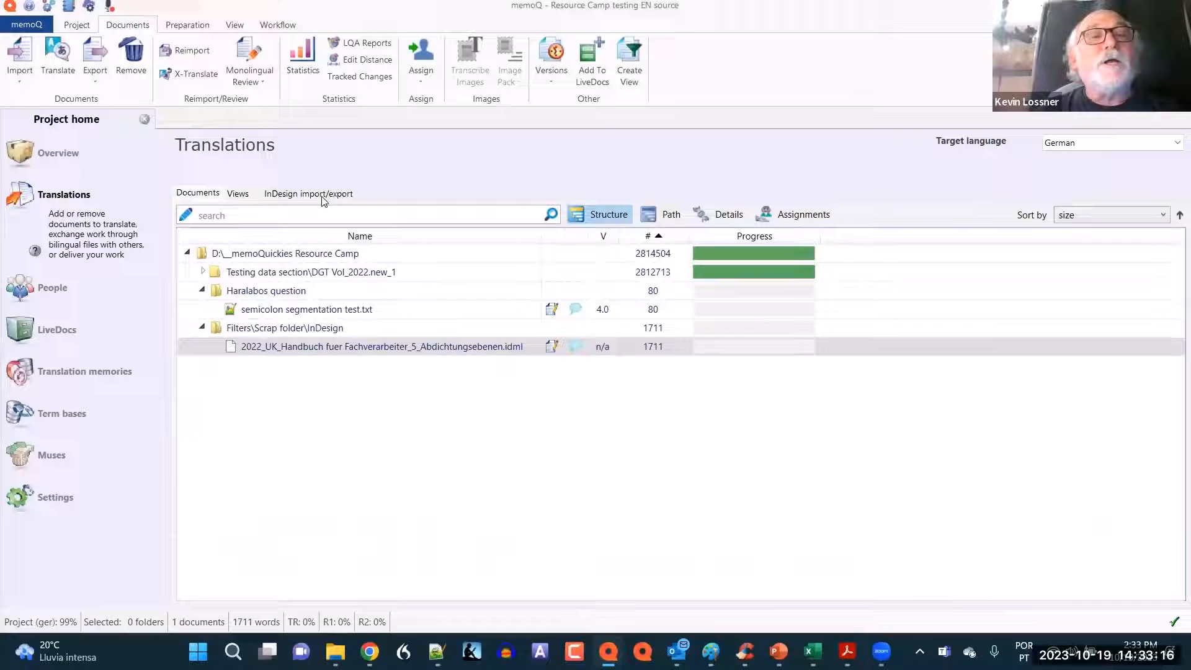
Check the Language Terminal processing of the 2022_UK_Handbuch IDML file and add the downloaded result to the project
{"action": "left_click", "coordinate": [322, 194]}
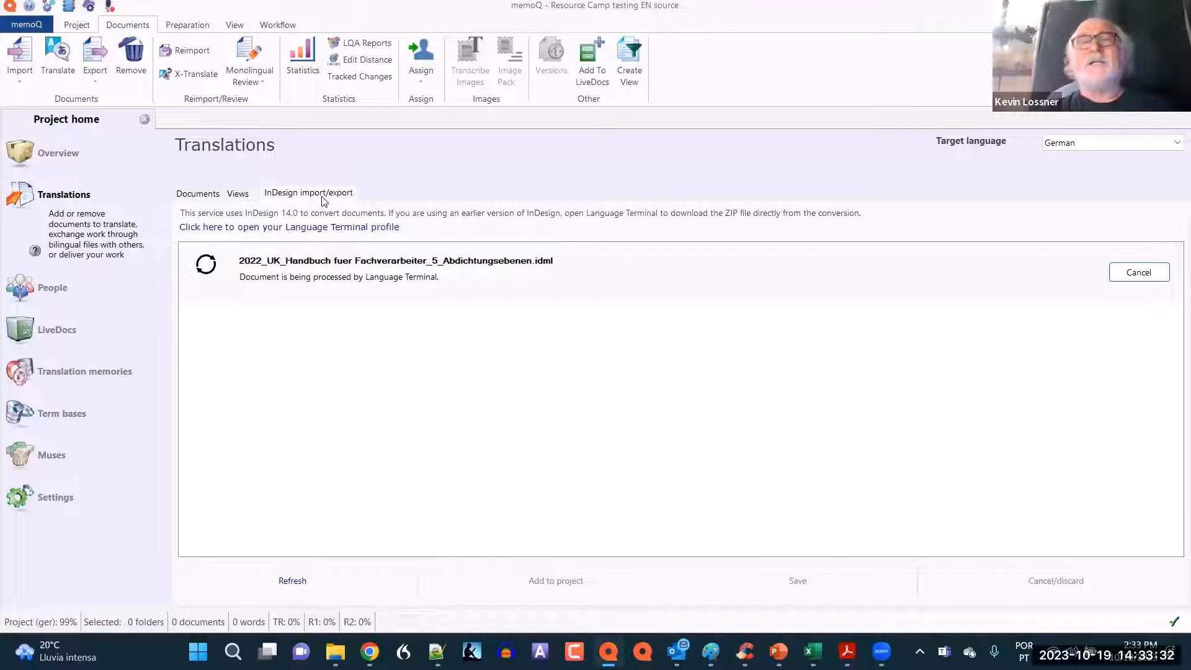
{"action": "left_click", "coordinate": [198, 194]}
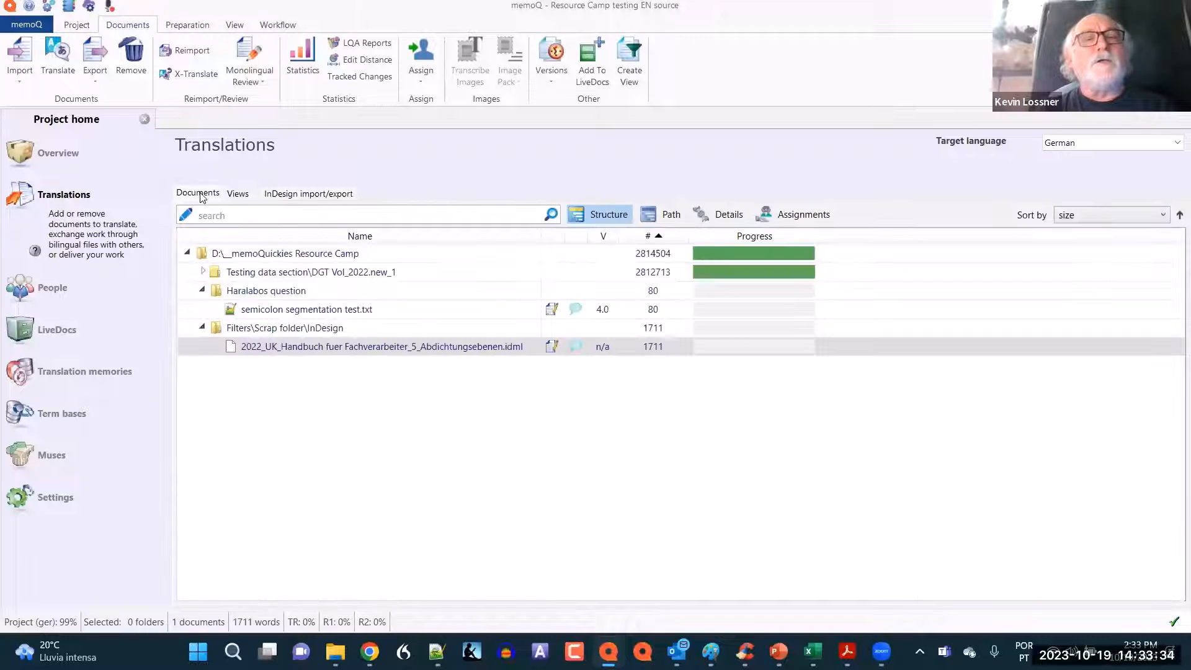
{"action": "left_click", "coordinate": [312, 193]}
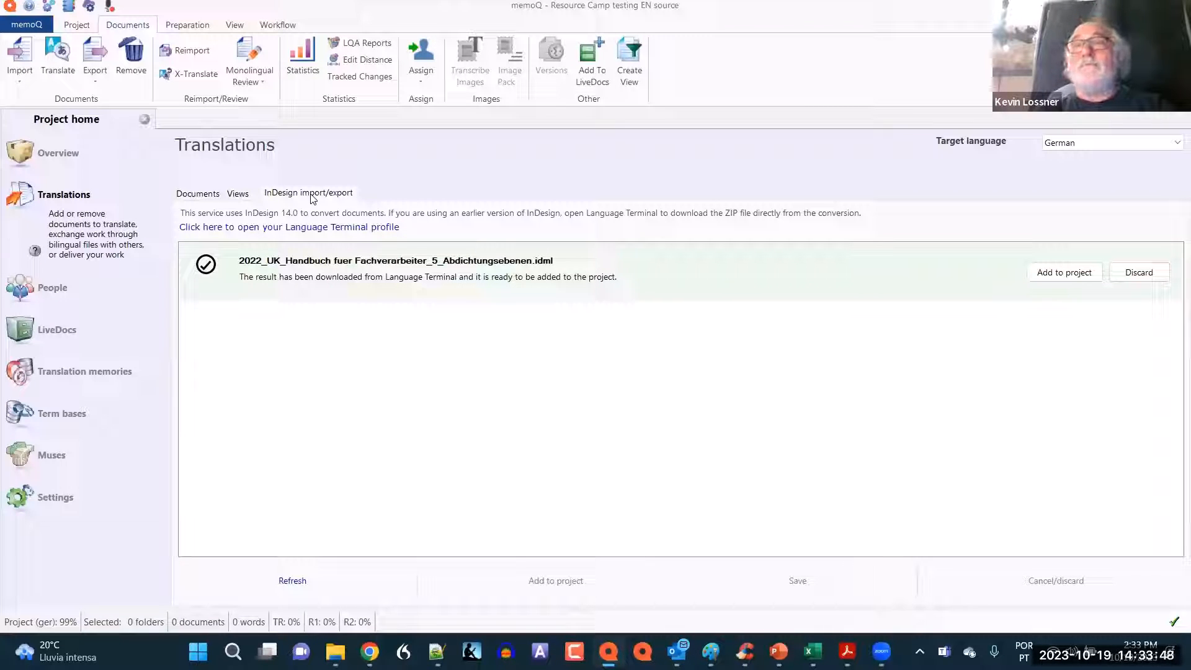
{"action": "left_click", "coordinate": [205, 194]}
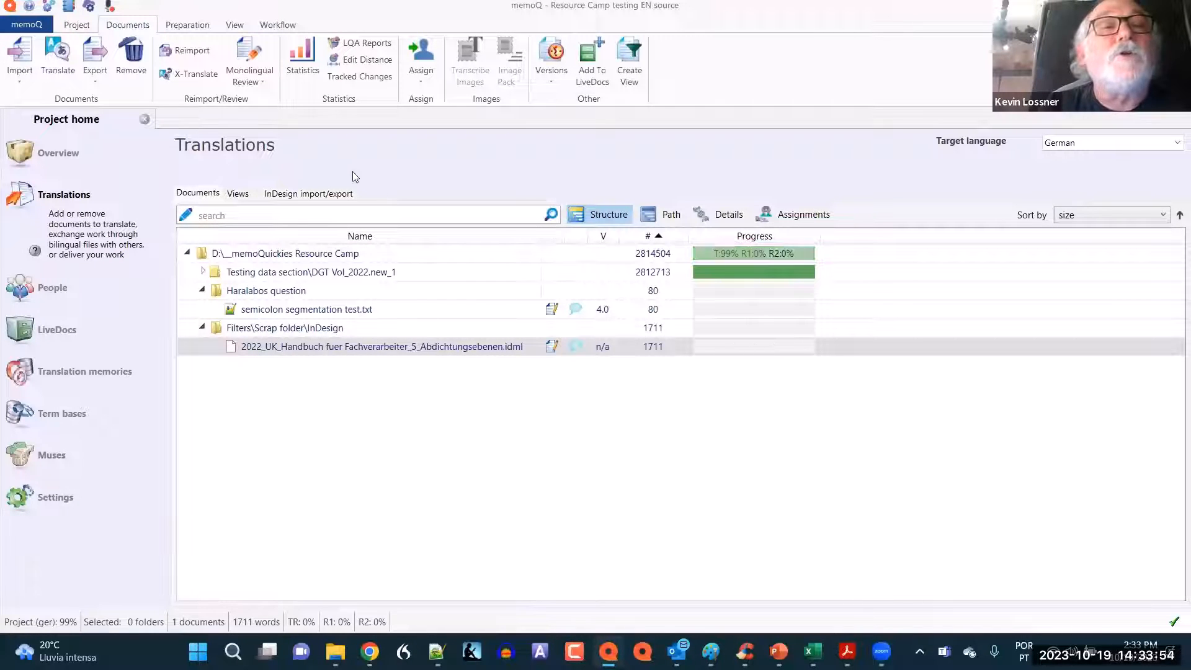
{"action": "left_click", "coordinate": [329, 195]}
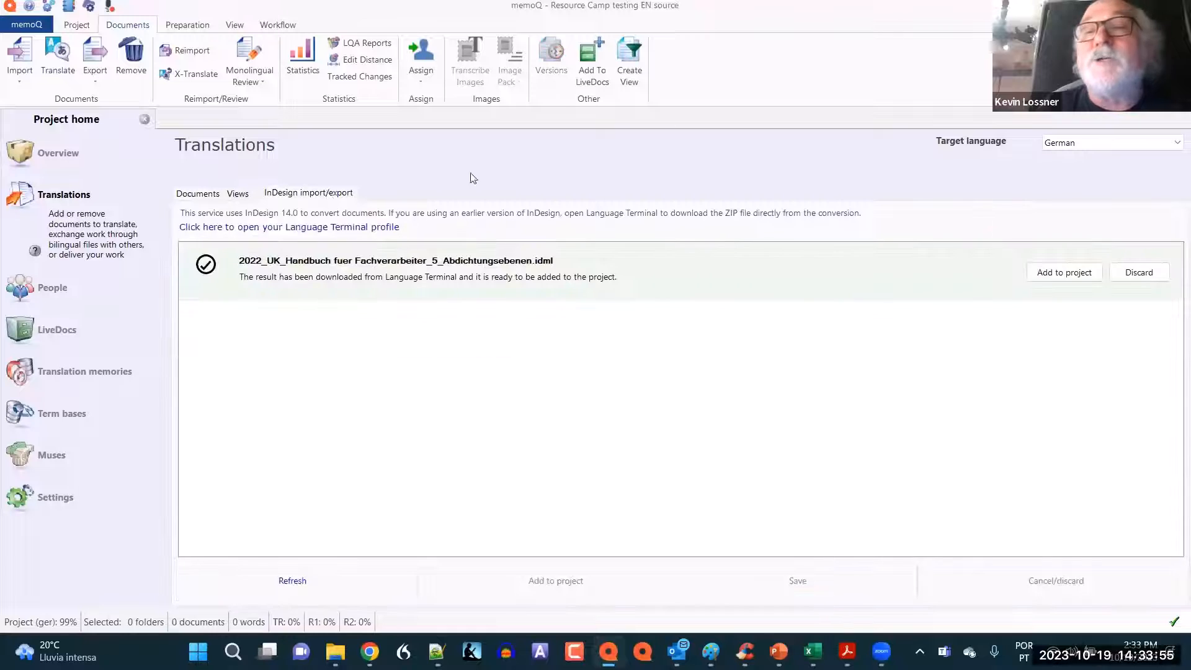
{"action": "left_click", "coordinate": [1062, 273]}
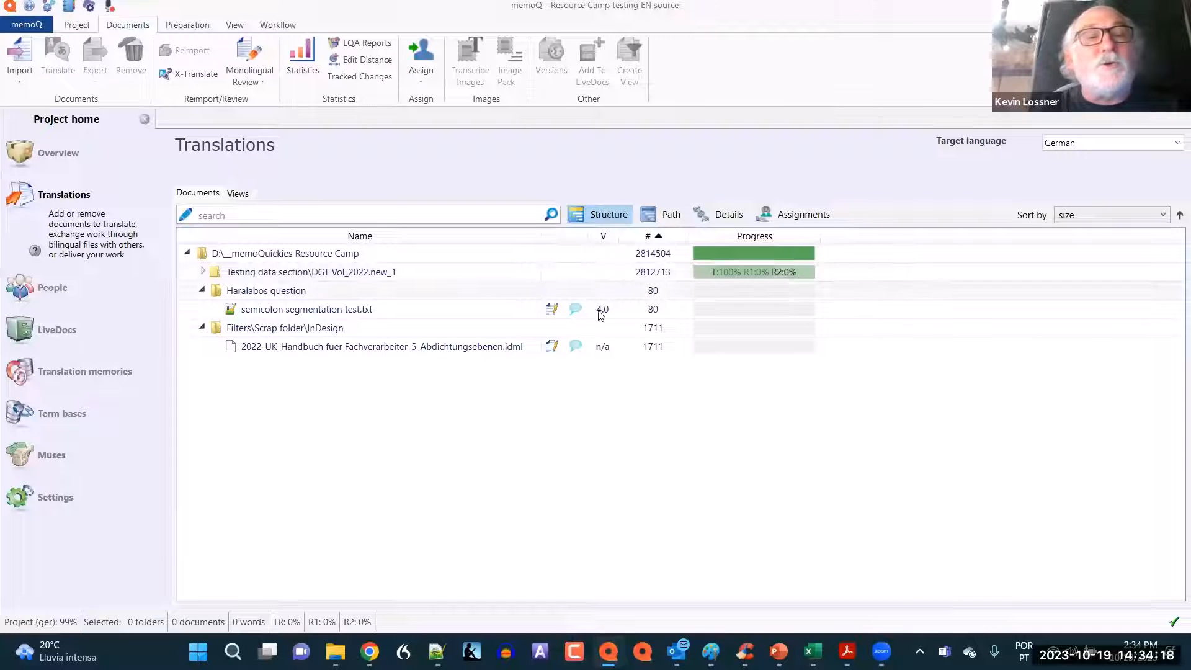
Open the IDML document for translation and examine its HTML preview, jumping from preview text to the matching segments
{"action": "double_click", "coordinate": [392, 347]}
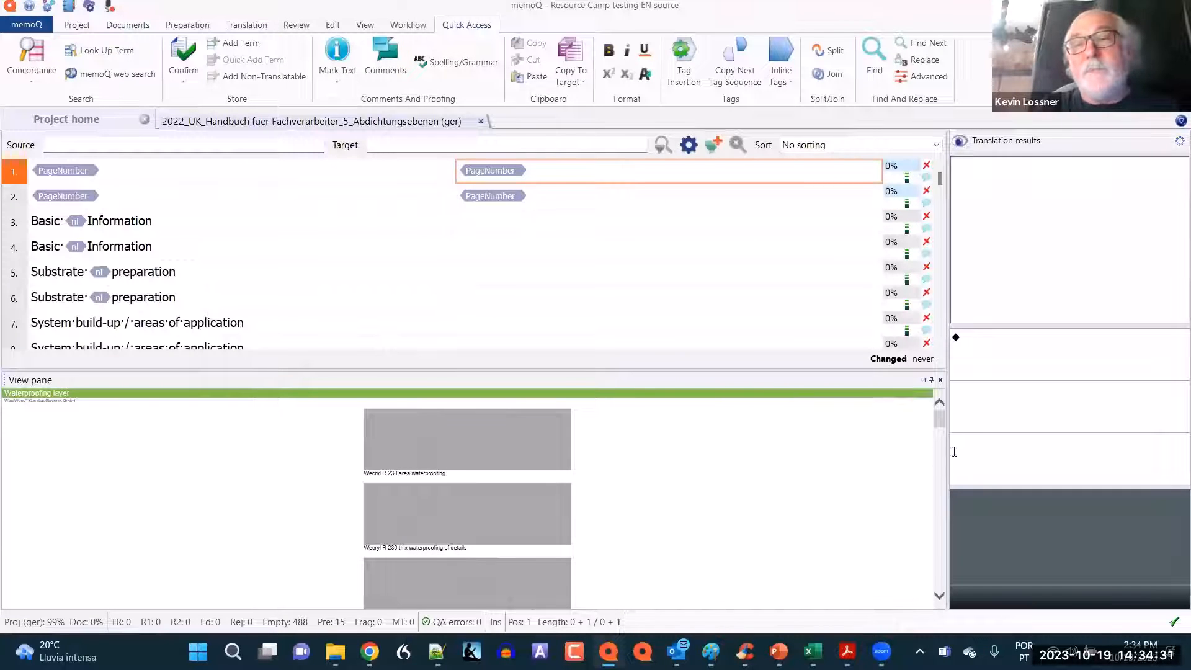
{"action": "scroll", "coordinate": [939, 470], "scroll_direction": "down", "scroll_amount": 5}
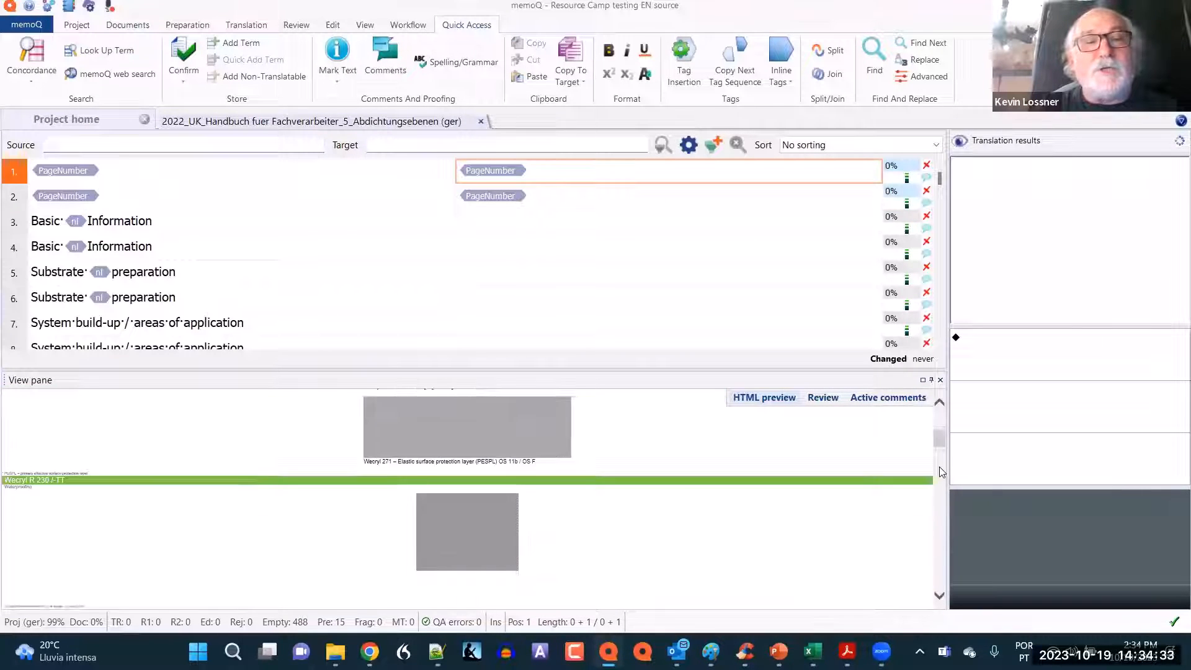
{"action": "left_click", "coordinate": [940, 470]}
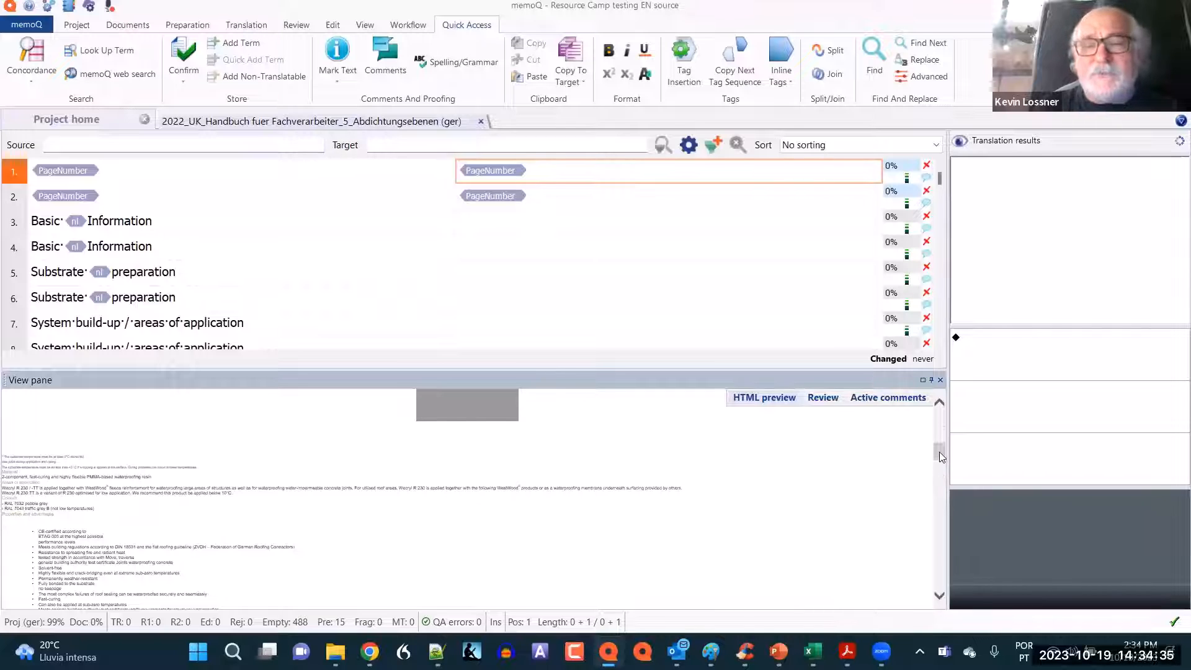
{"action": "scroll", "coordinate": [939, 457], "scroll_direction": "down", "scroll_amount": 2}
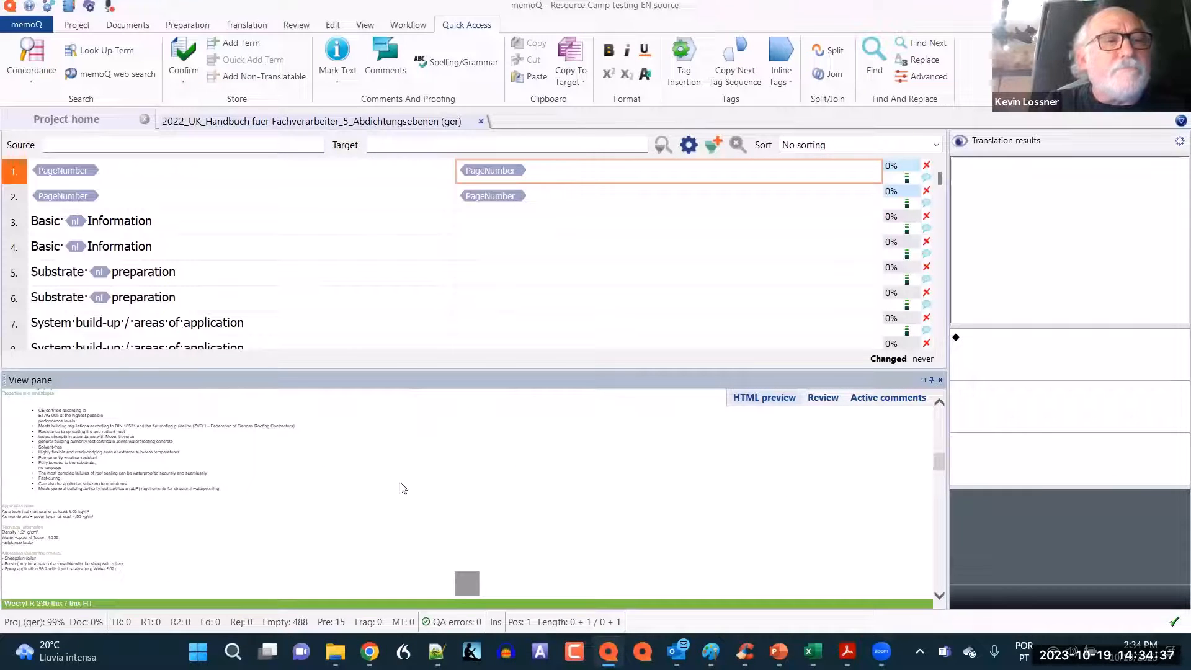
{"action": "left_click", "coordinate": [165, 452]}
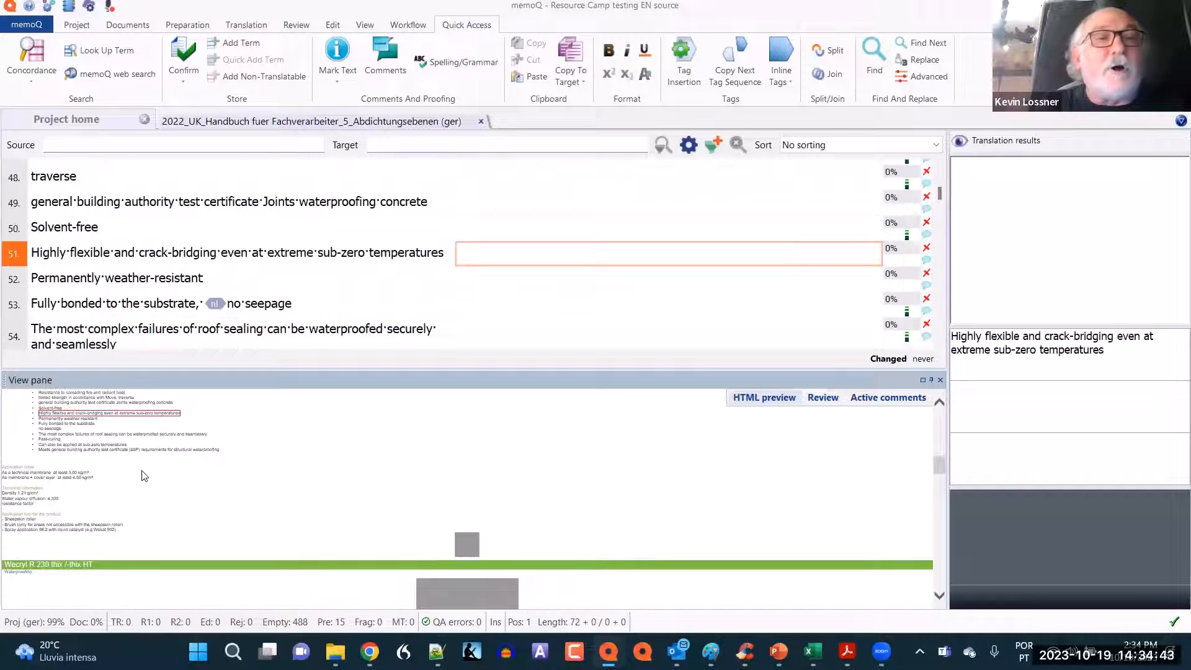
{"action": "left_click", "coordinate": [50, 498]}
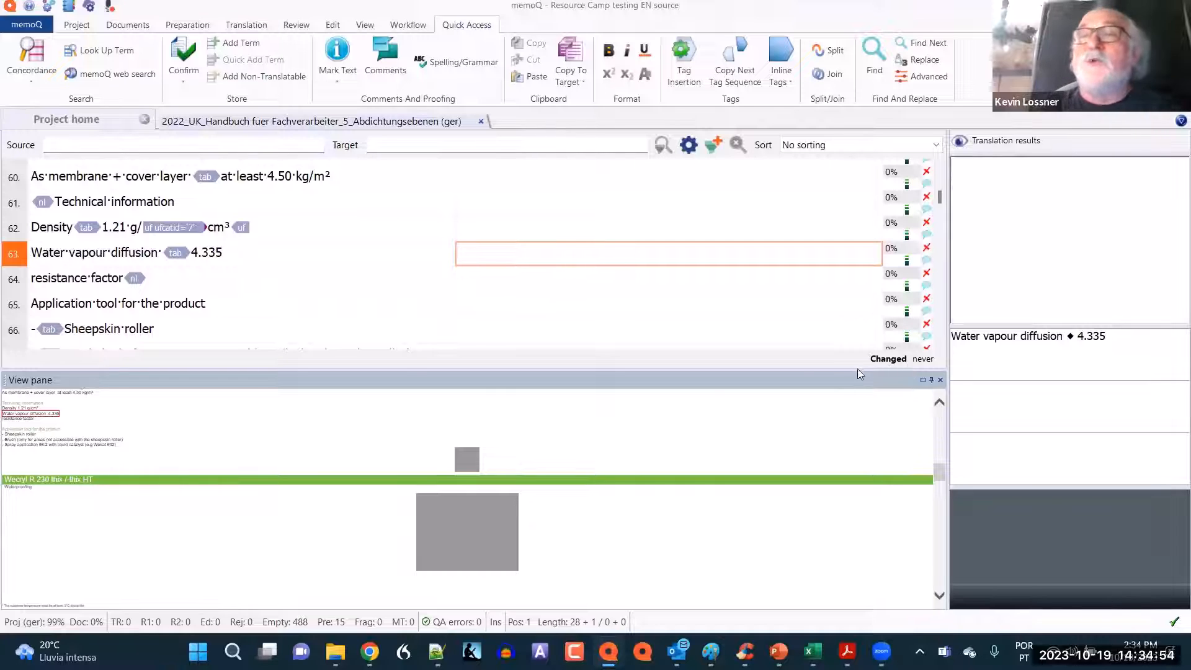
Start an import with options for "EU text trilingual EN-PT-DE.docx" from the "1. Default Filters Cases & Issues" folder under Filters
{"action": "left_click", "coordinate": [95, 122]}
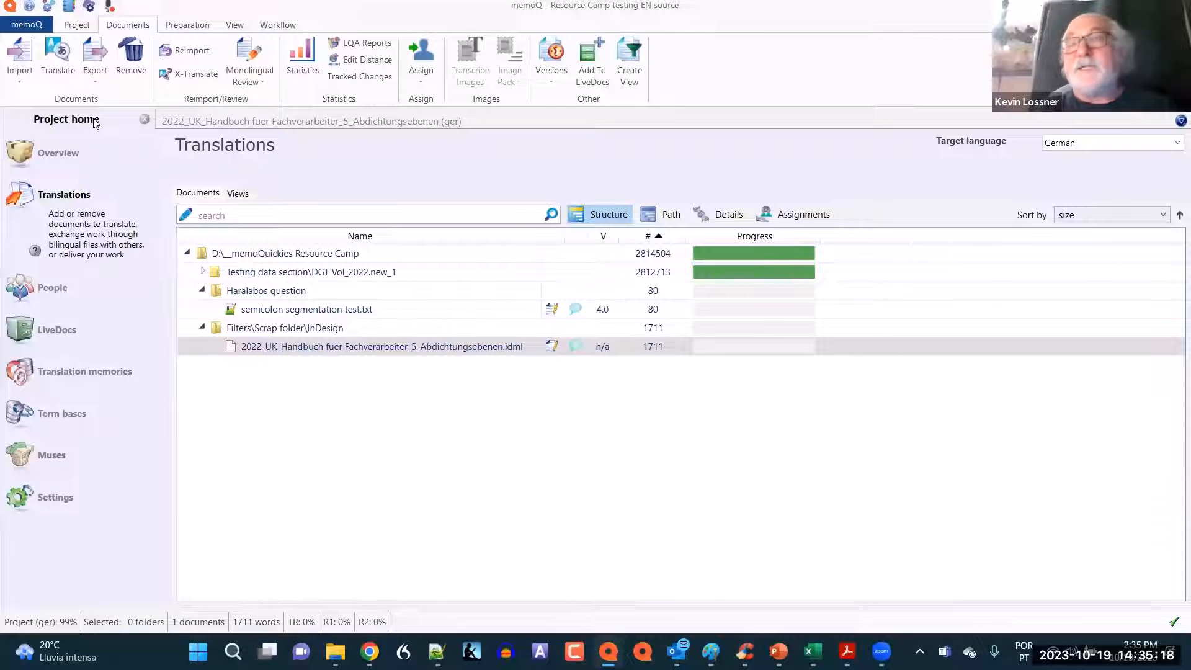
{"action": "left_click", "coordinate": [23, 75]}
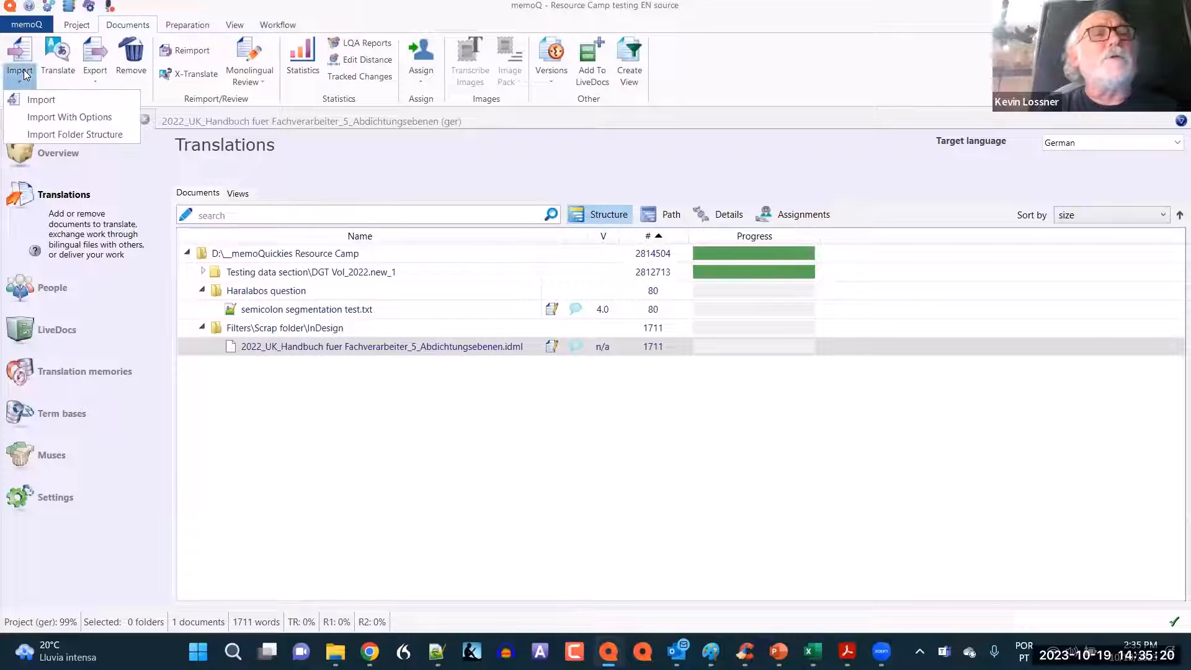
{"action": "left_click", "coordinate": [60, 117]}
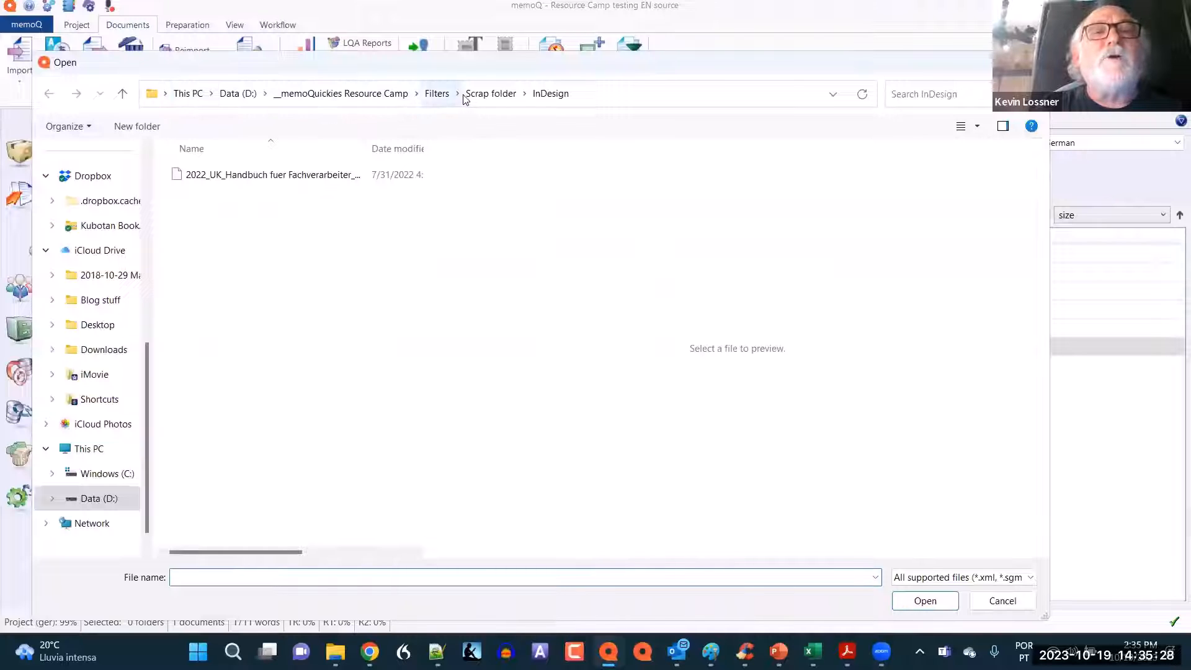
{"action": "left_click", "coordinate": [438, 94]}
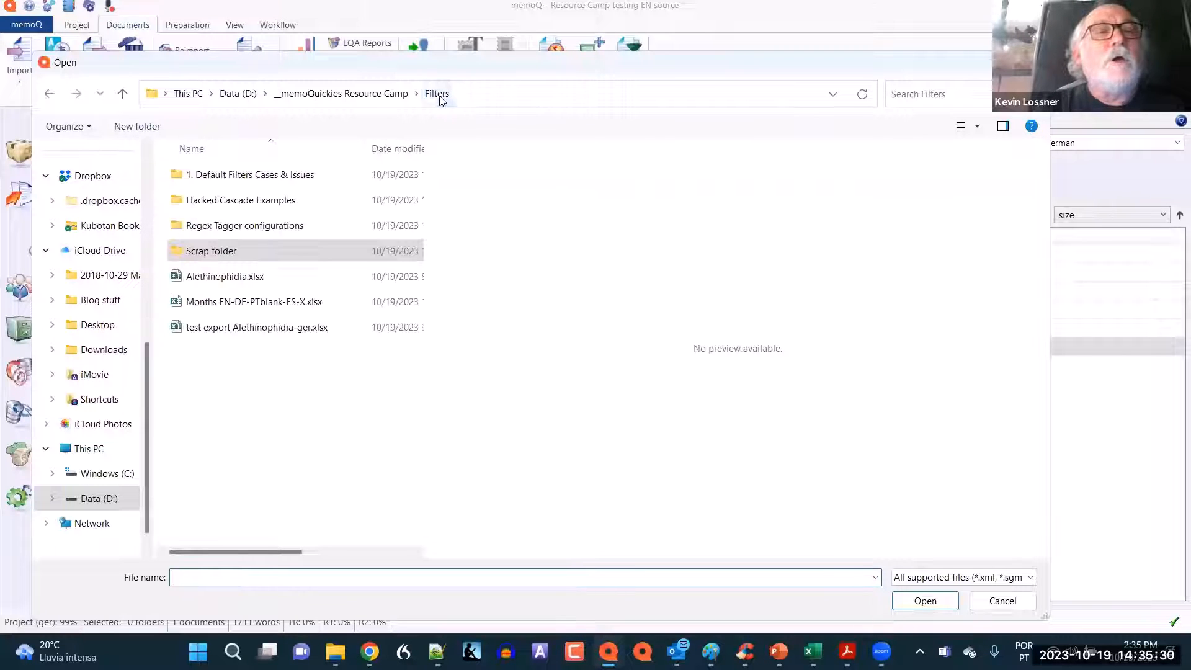
{"action": "double_click", "coordinate": [254, 180]}
{"action": "left_click", "coordinate": [238, 230]}
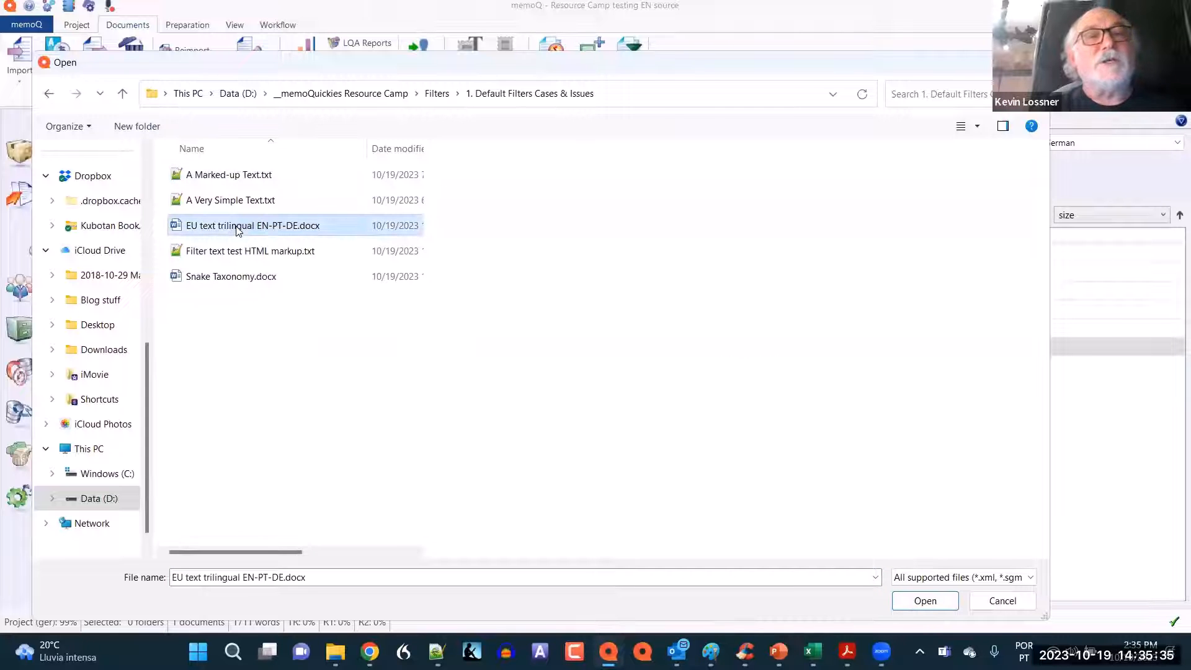
{"action": "double_click", "coordinate": [238, 229]}
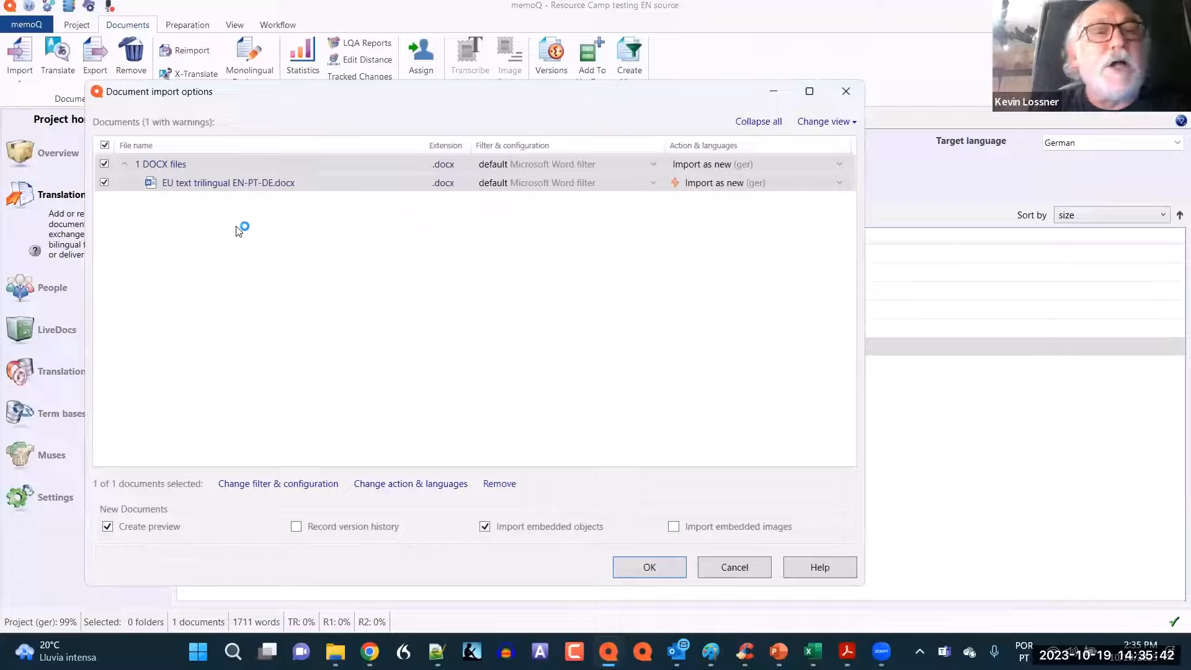
Set the DOCX file's Microsoft Word filter to export change tracking markup and to import hidden text
{"action": "left_click", "coordinate": [279, 483]}
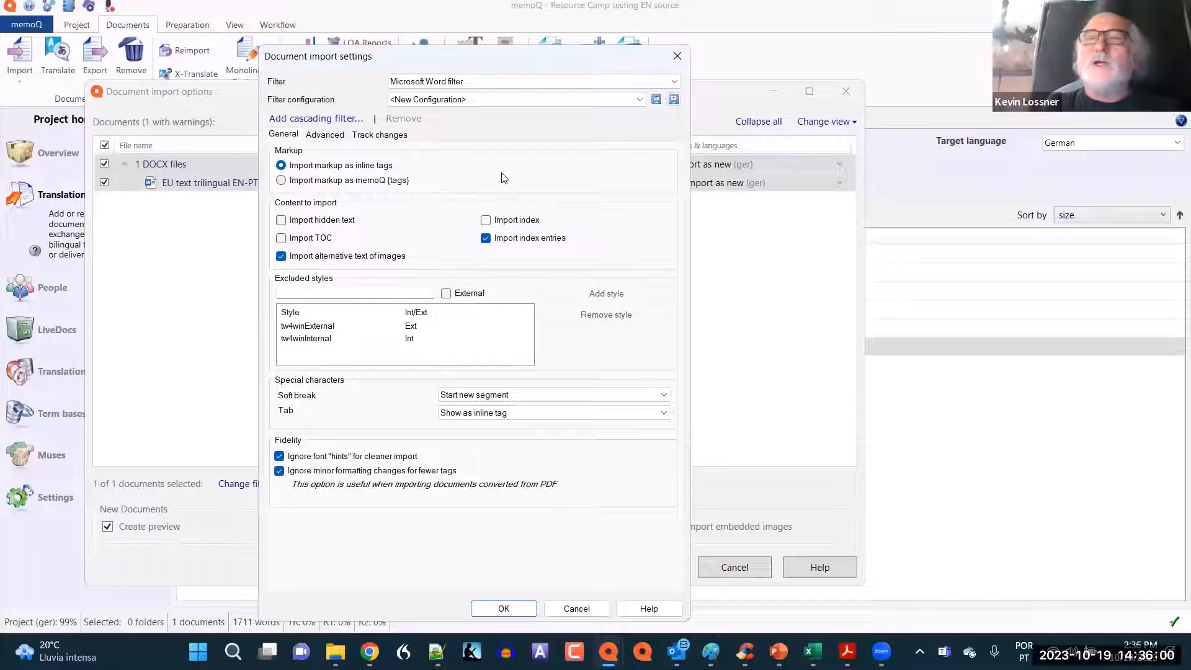
{"action": "left_click_drag", "start_coordinate": [539, 57], "coordinate": [731, 36]}
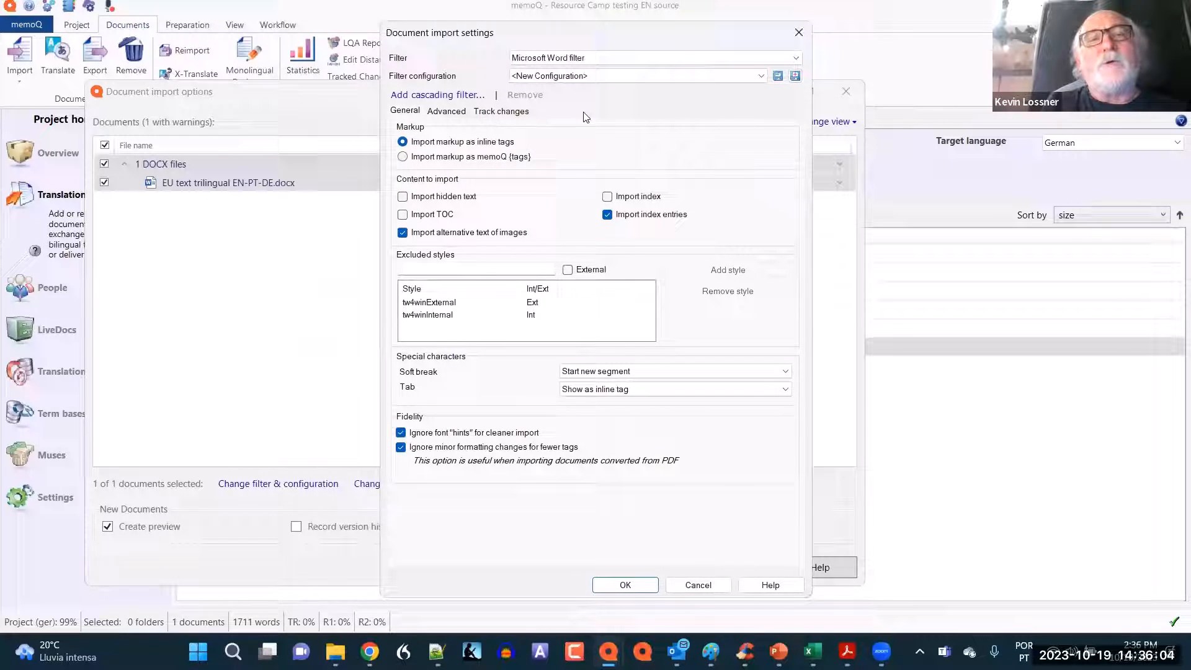
{"action": "left_click", "coordinate": [516, 112]}
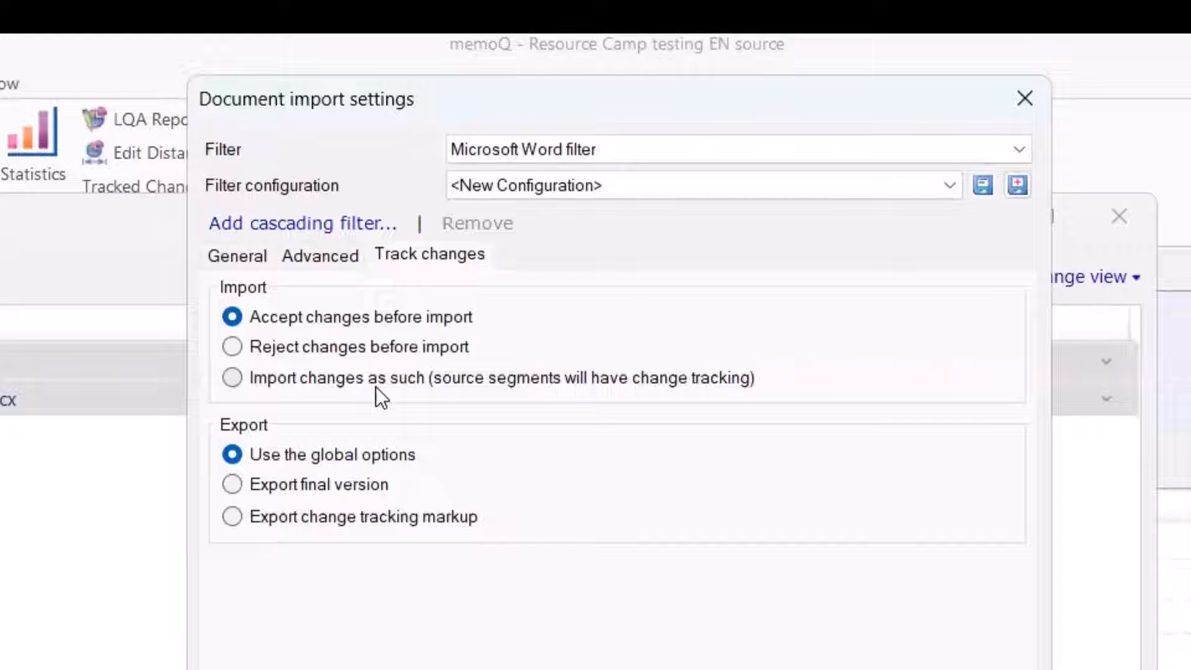
{"action": "left_click", "coordinate": [232, 517]}
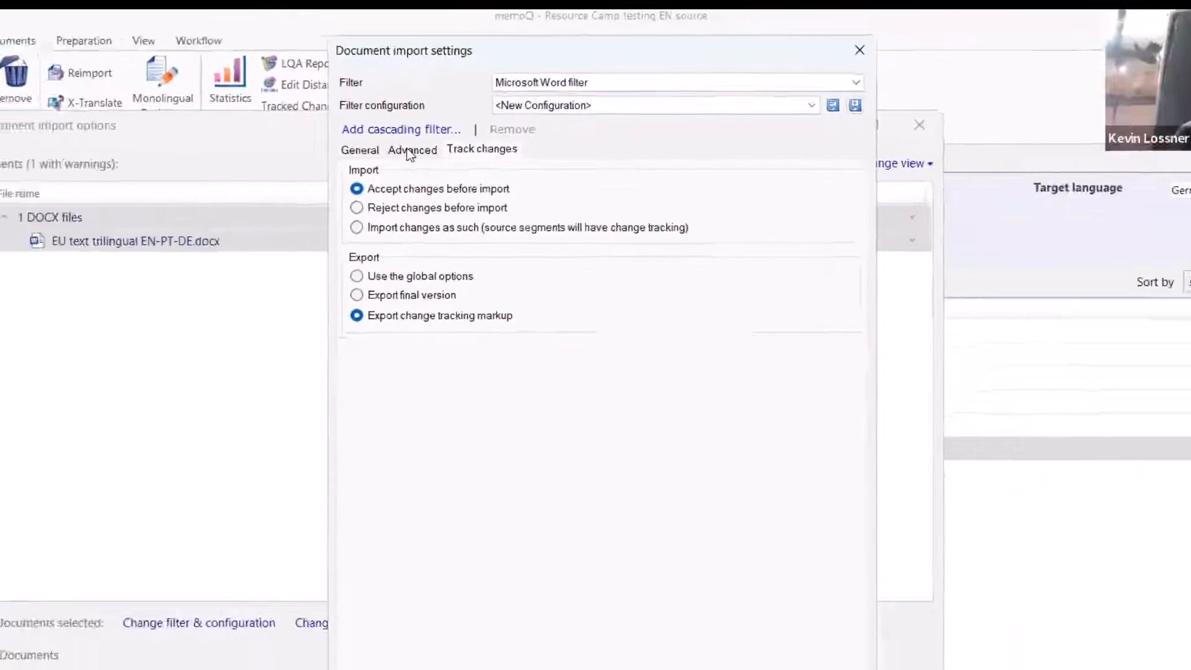
{"action": "left_click", "coordinate": [320, 256]}
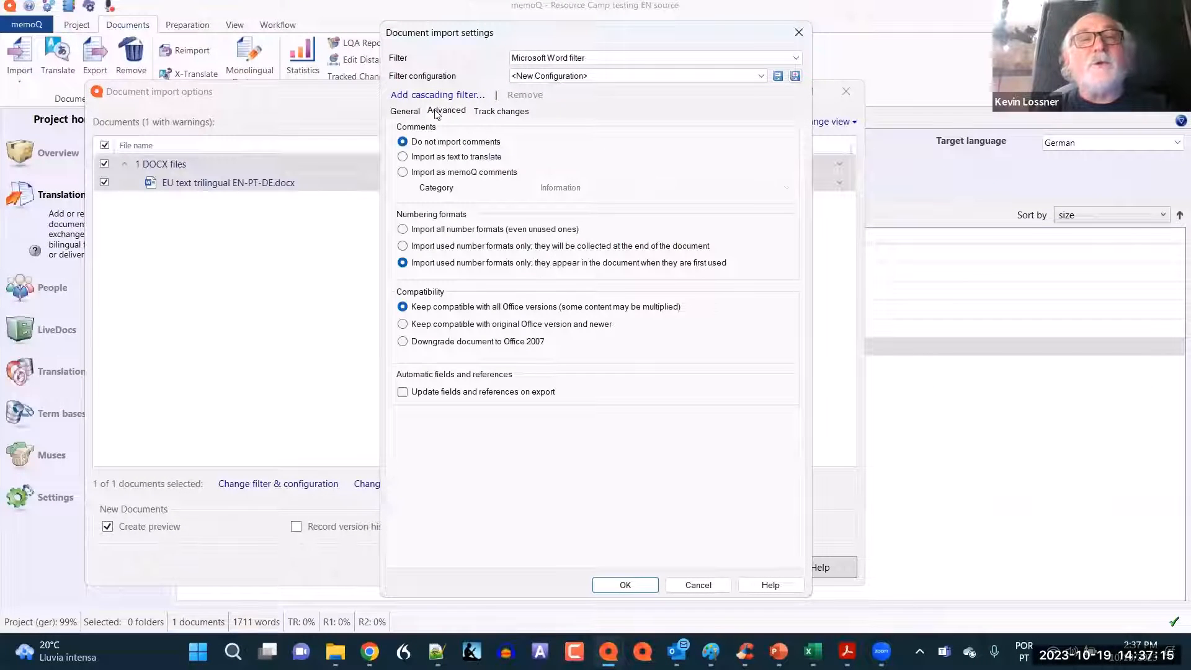
{"action": "left_click", "coordinate": [404, 113]}
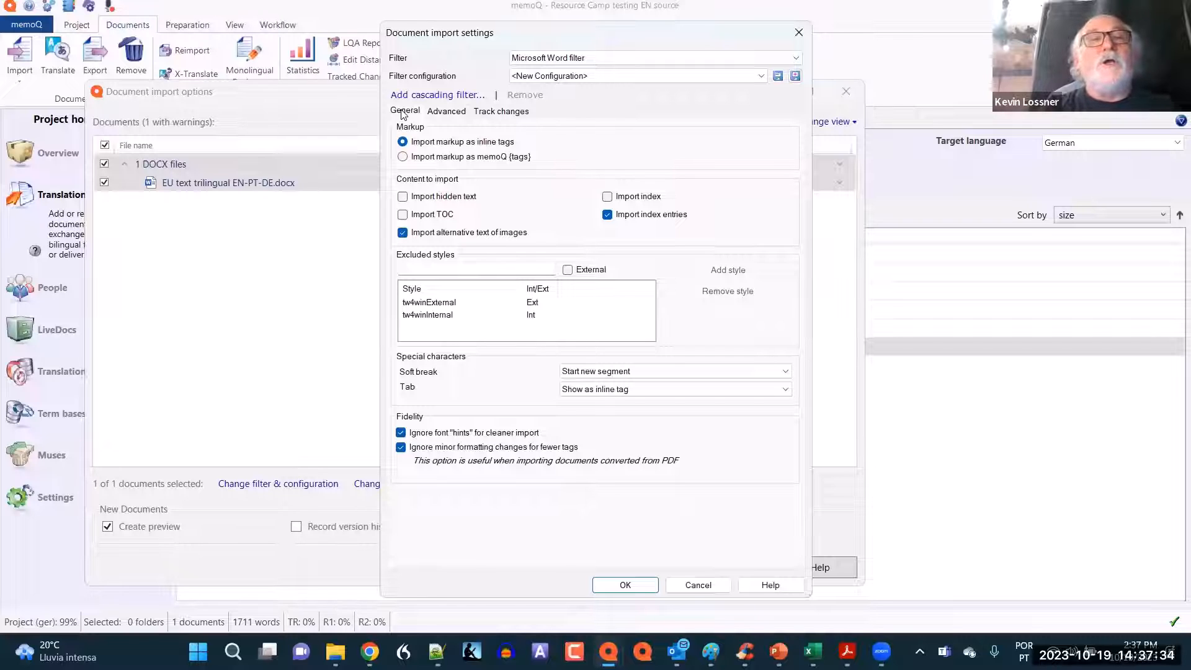
{"action": "left_click", "coordinate": [402, 197]}
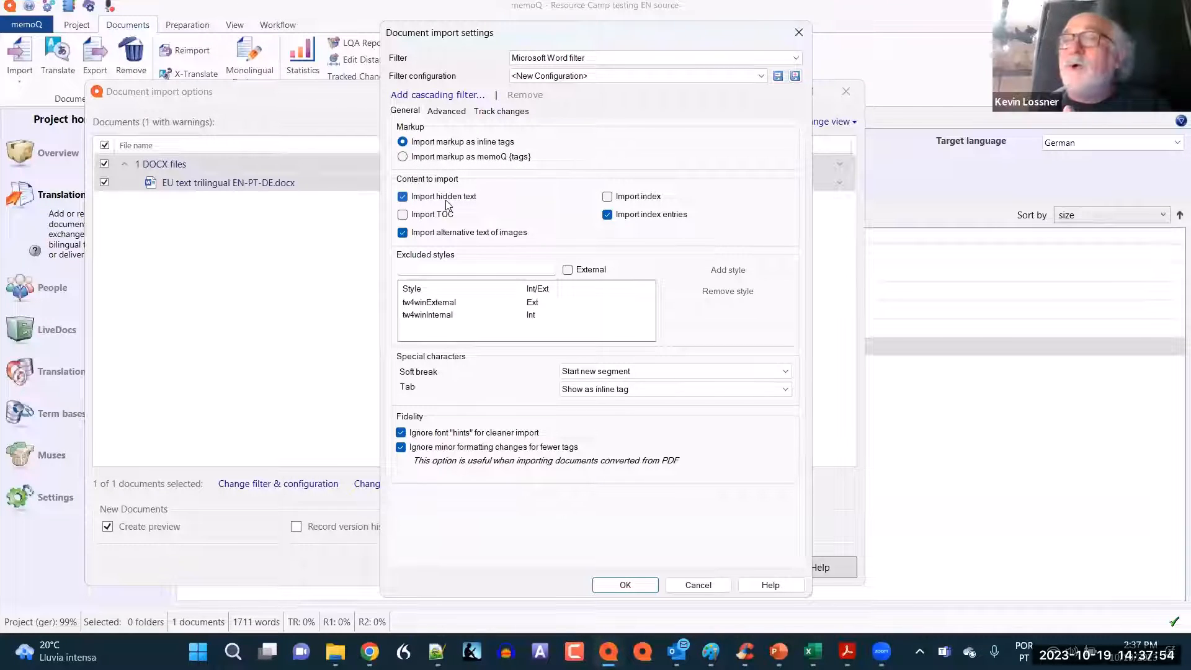
Save the Word filter settings as a new local filter configuration named "Acme Inc Word settings" and close the import settings without accepting them
{"action": "left_click", "coordinate": [794, 76]}
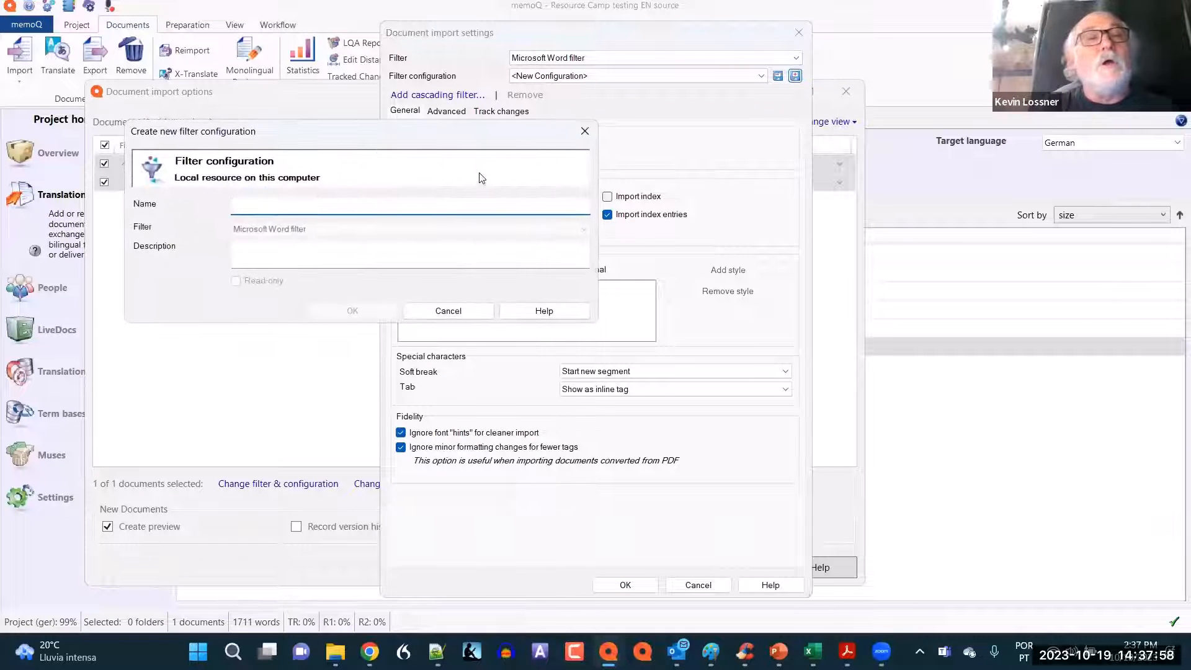
{"action": "type", "text": "Acme"}
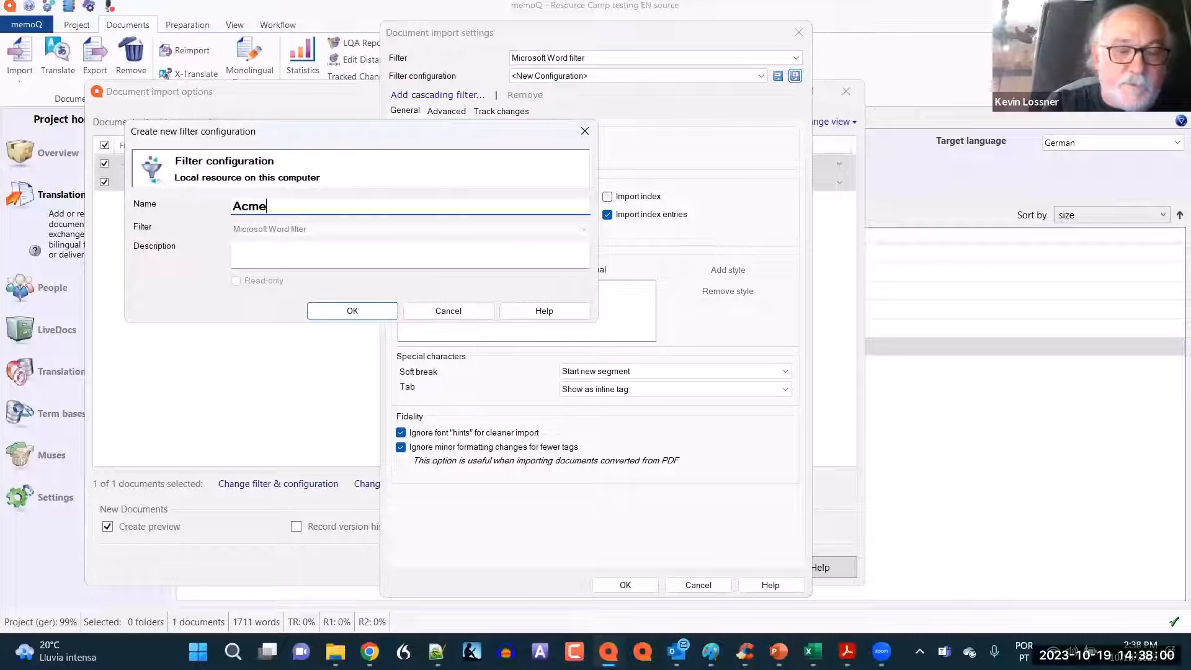
{"action": "type", "text": " Inc Wop5rd"}
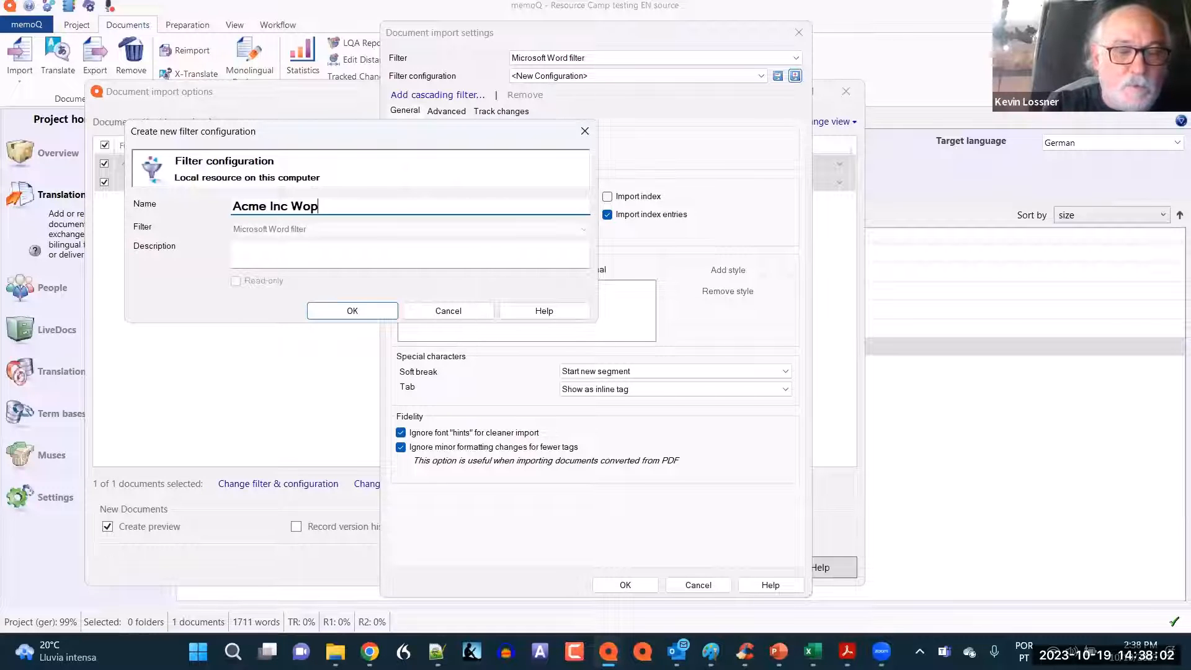
{"action": "key", "text": "BackSpace"}
{"action": "key", "text": "BackSpace"}
{"action": "key", "text": "BackSpace"}
{"action": "key", "text": "BackSpace"}
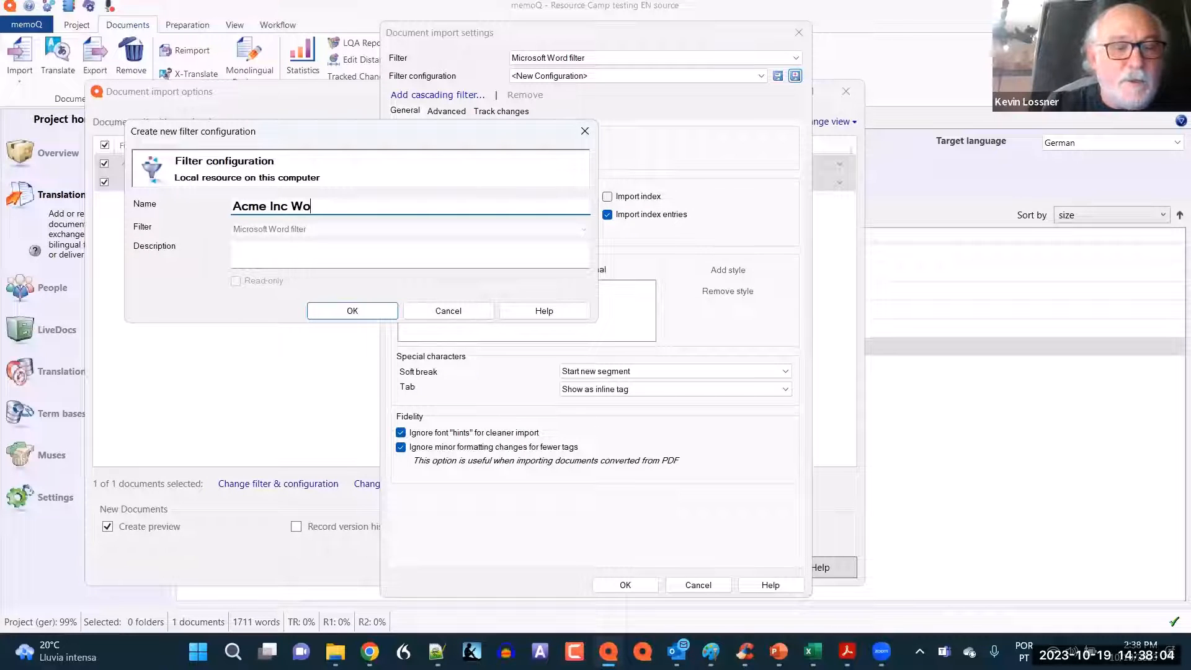
{"action": "type", "text": "rd se"}
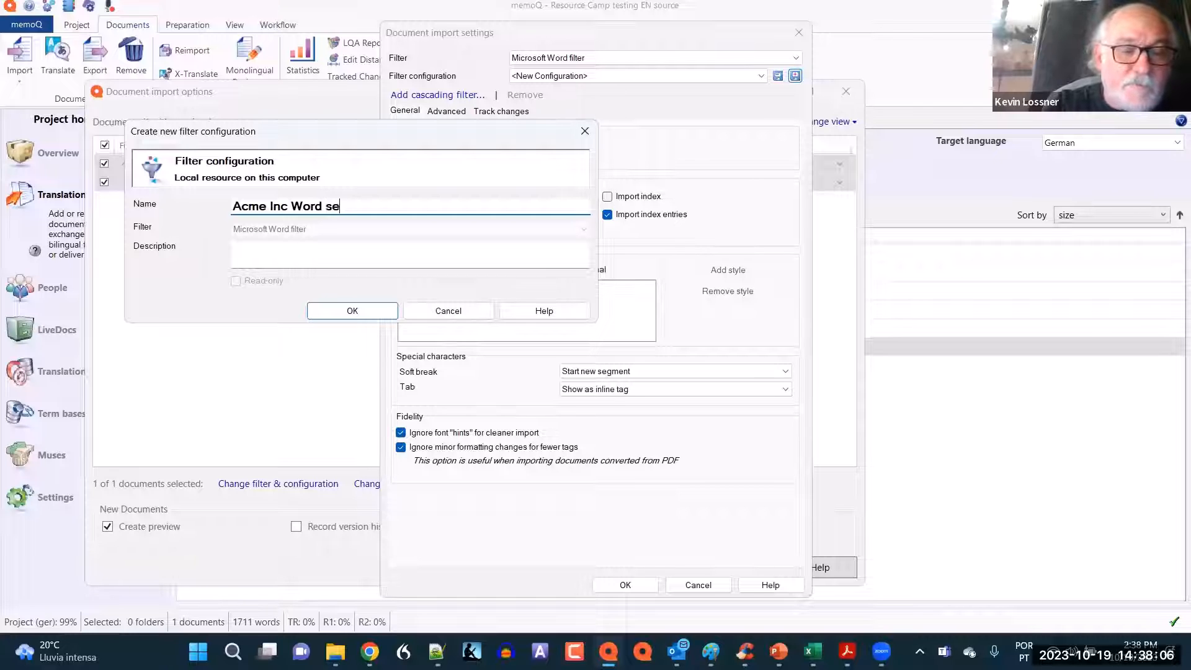
{"action": "type", "text": "ttings"}
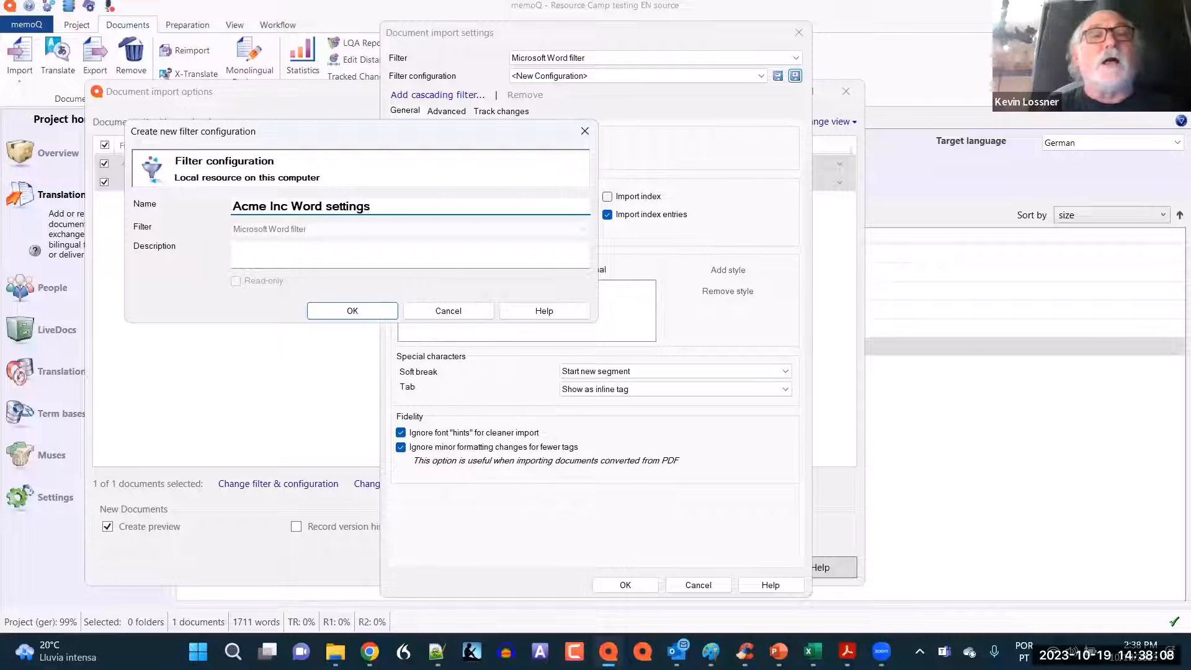
{"action": "left_click", "coordinate": [366, 313]}
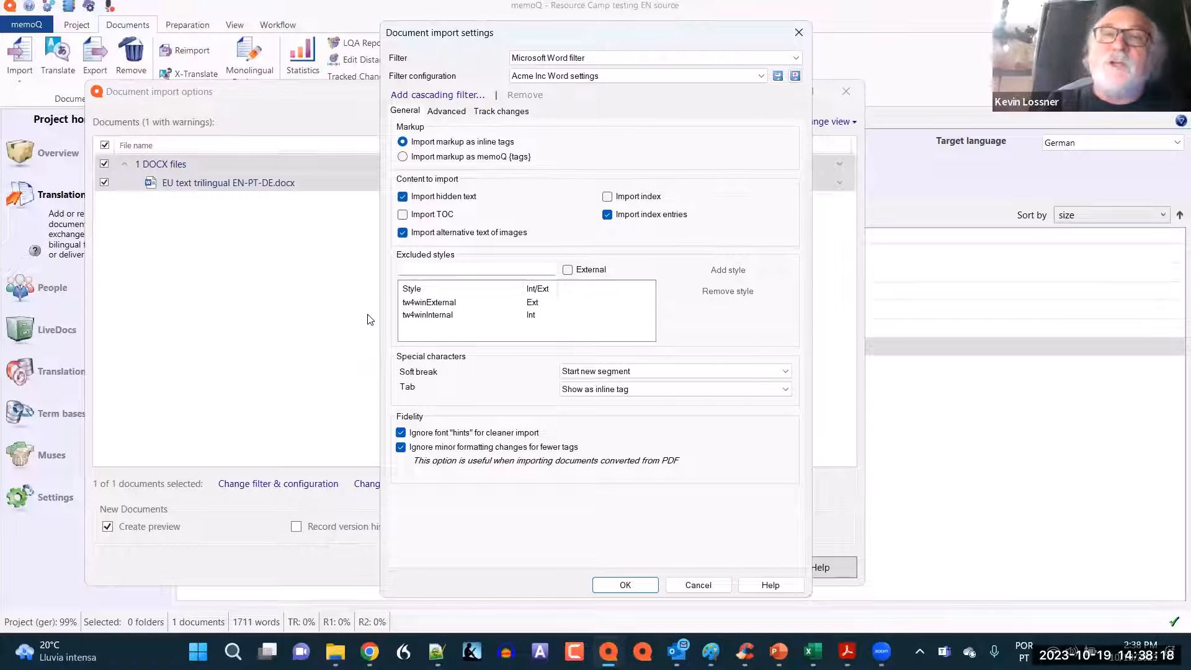
{"action": "left_click", "coordinate": [798, 34]}
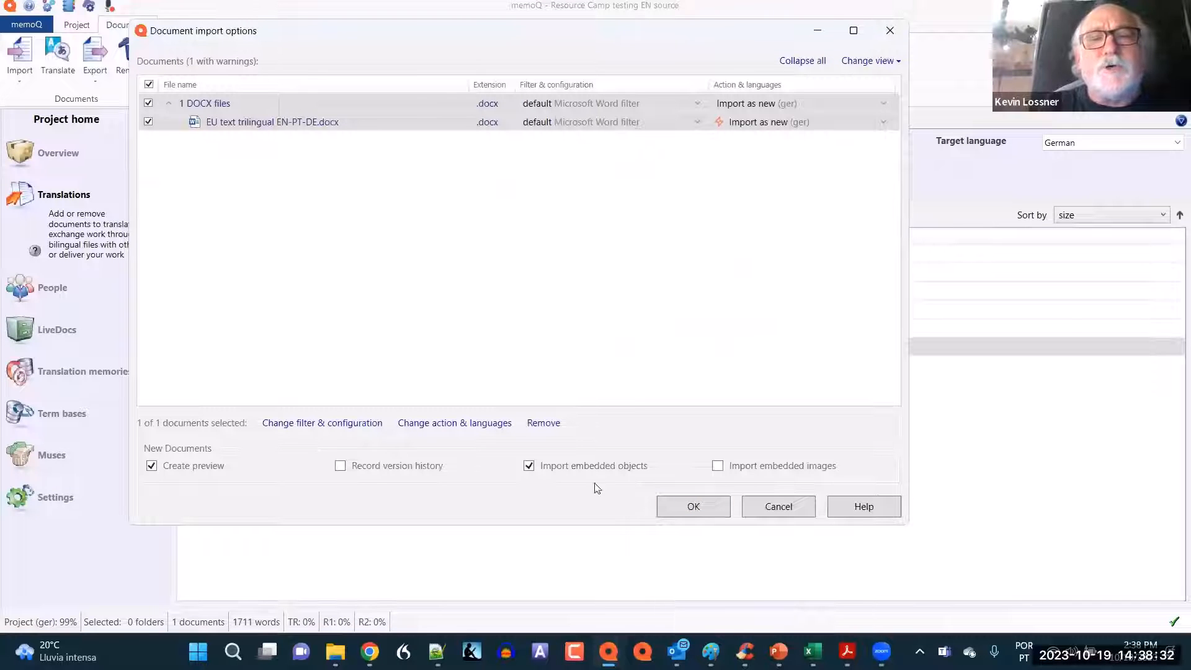
Turn off importing embedded objects and import the trilingual DOCX file with the default Word filter
{"action": "left_click", "coordinate": [529, 466]}
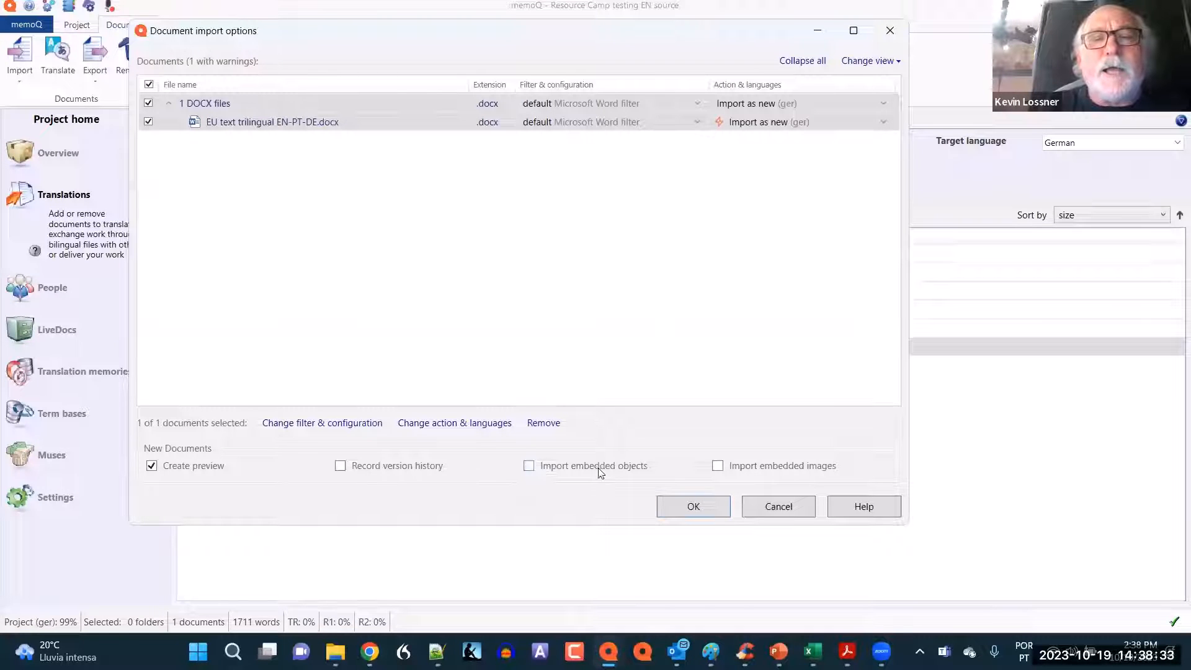
{"action": "left_click", "coordinate": [680, 508]}
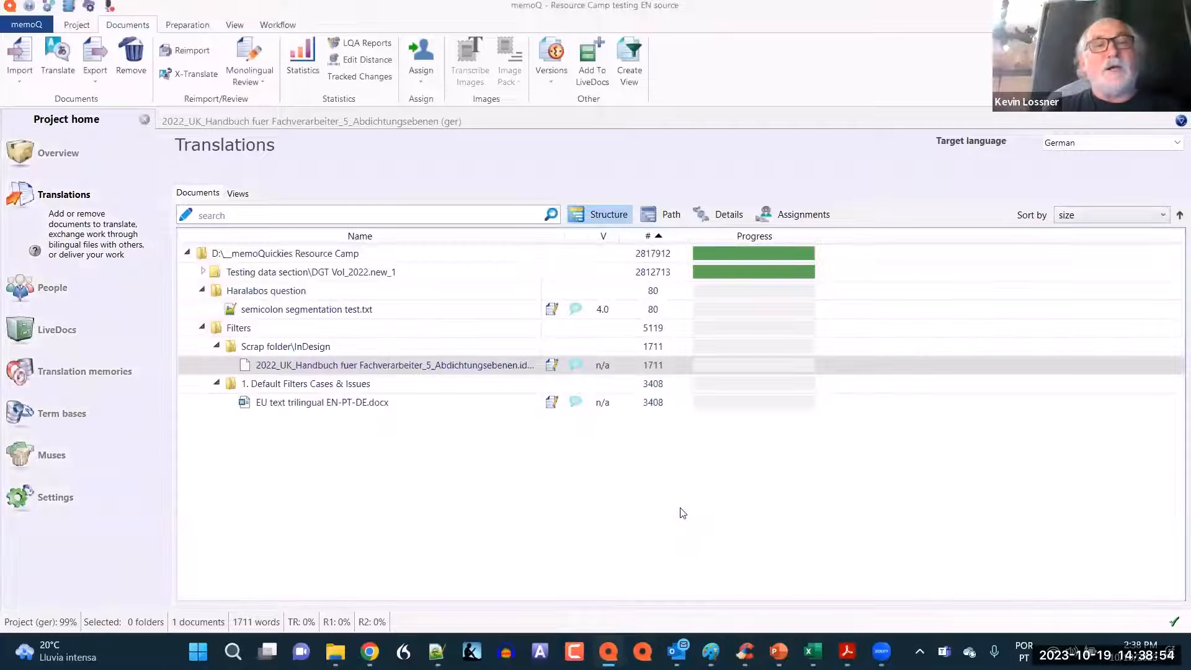
Open "EU text trilingual EN-PT-DE.docx" for translation and look through its English, Portuguese and German segments
{"action": "left_click", "coordinate": [244, 405]}
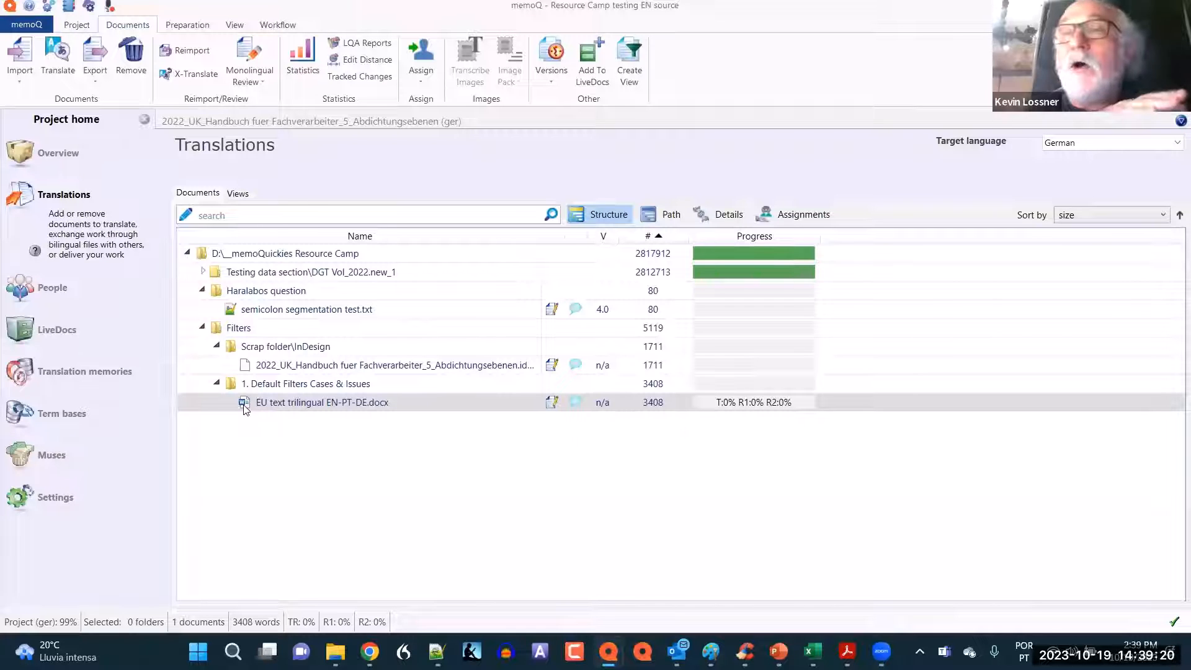
{"action": "double_click", "coordinate": [245, 403]}
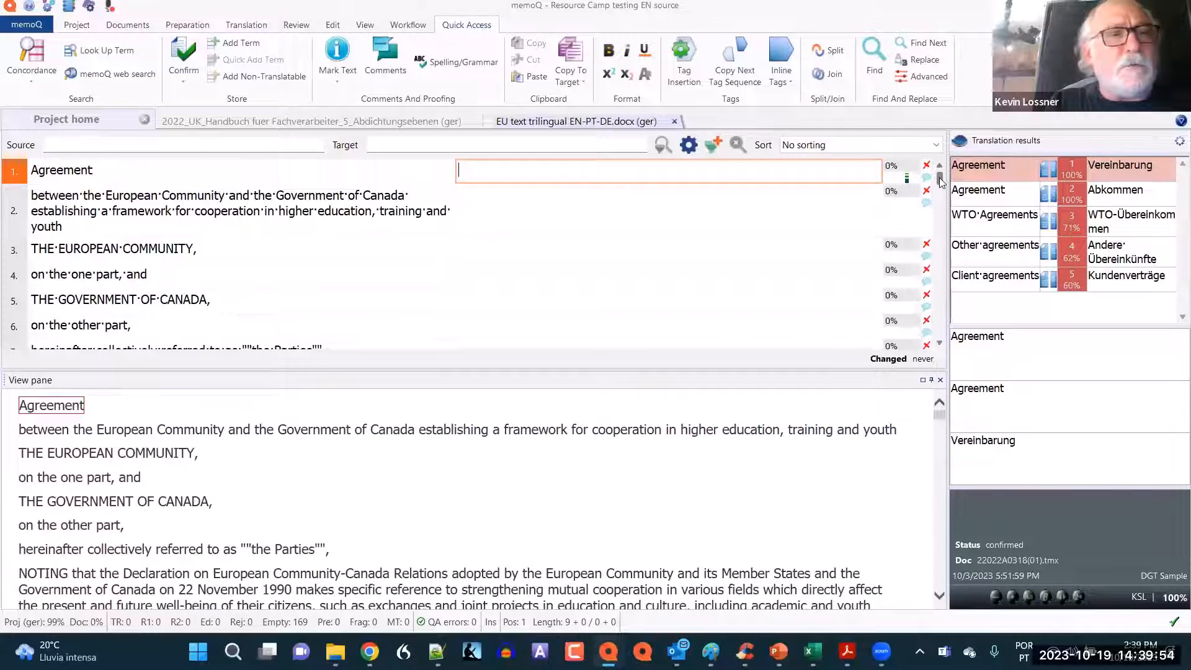
{"action": "left_click_drag", "start_coordinate": [939, 177], "coordinate": [940, 224]}
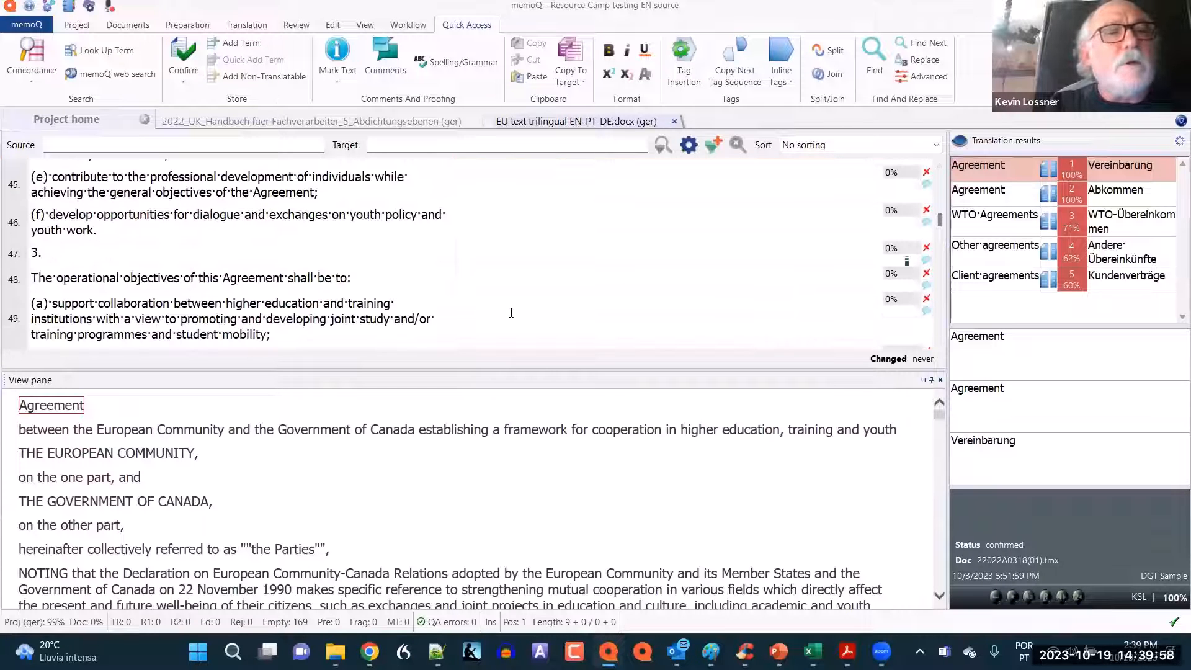
{"action": "left_click", "coordinate": [376, 318]}
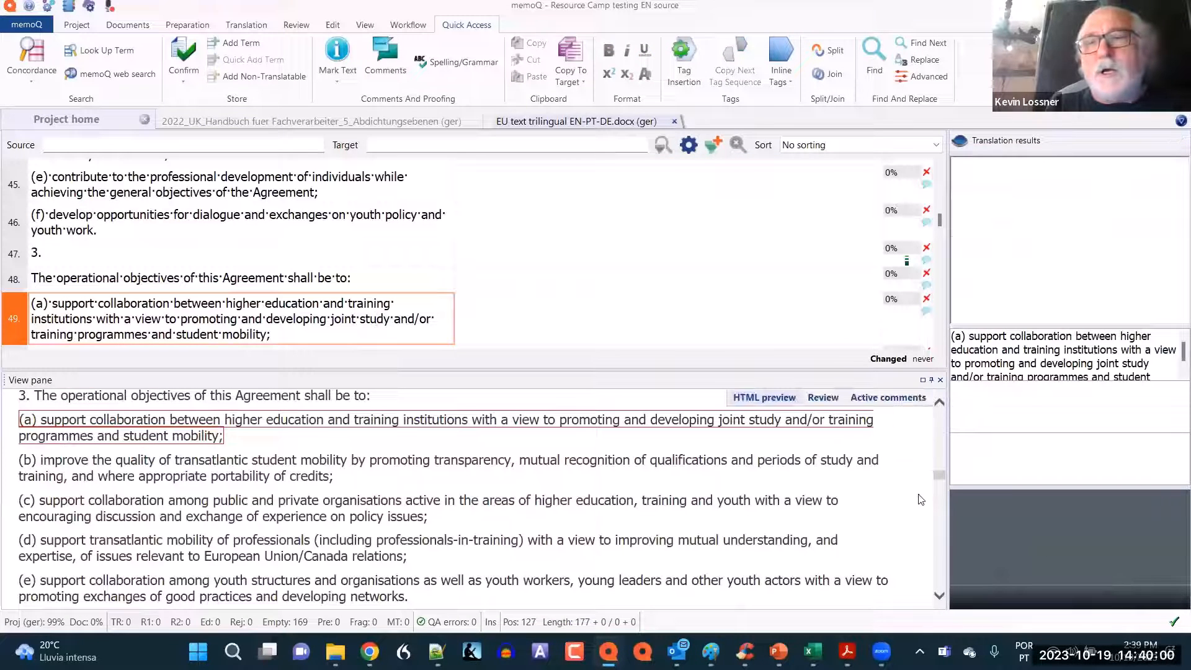
{"action": "scroll", "coordinate": [939, 473], "scroll_direction": "down", "scroll_amount": 5}
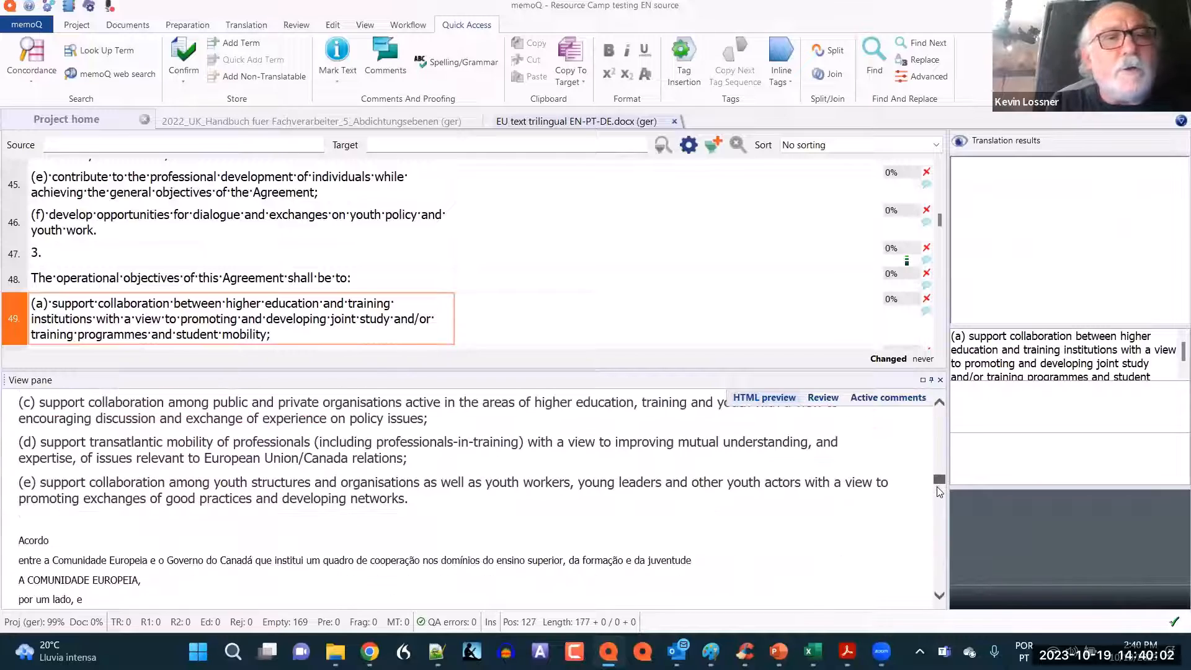
{"action": "left_click", "coordinate": [742, 478]}
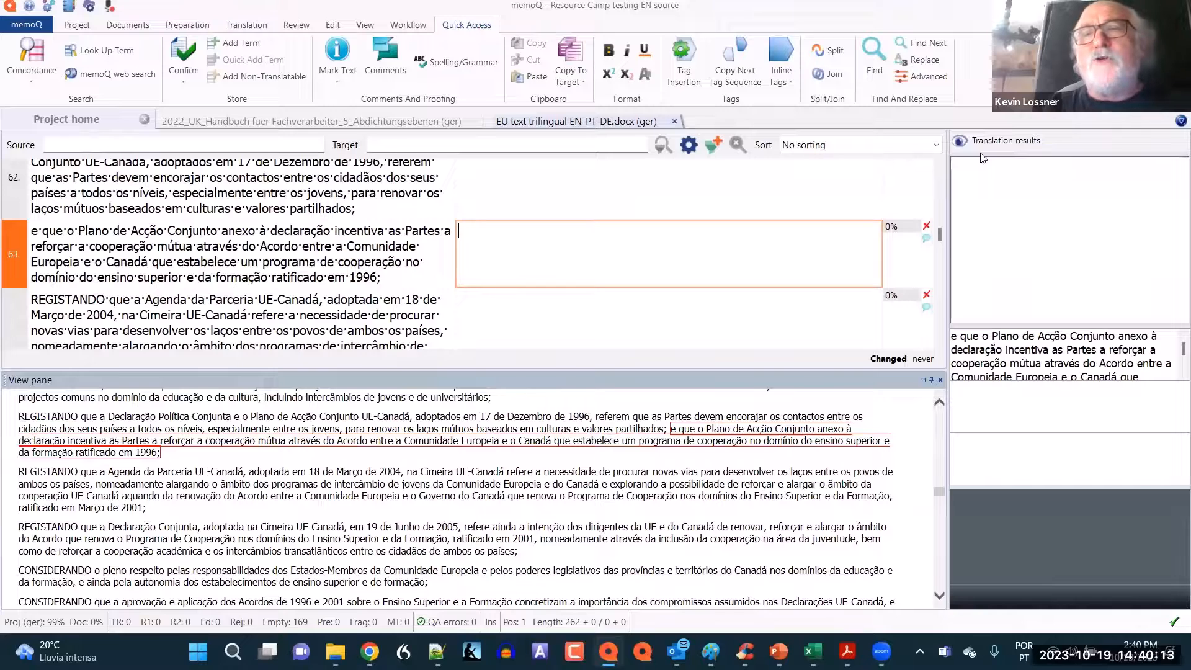
{"action": "left_click", "coordinate": [387, 246]}
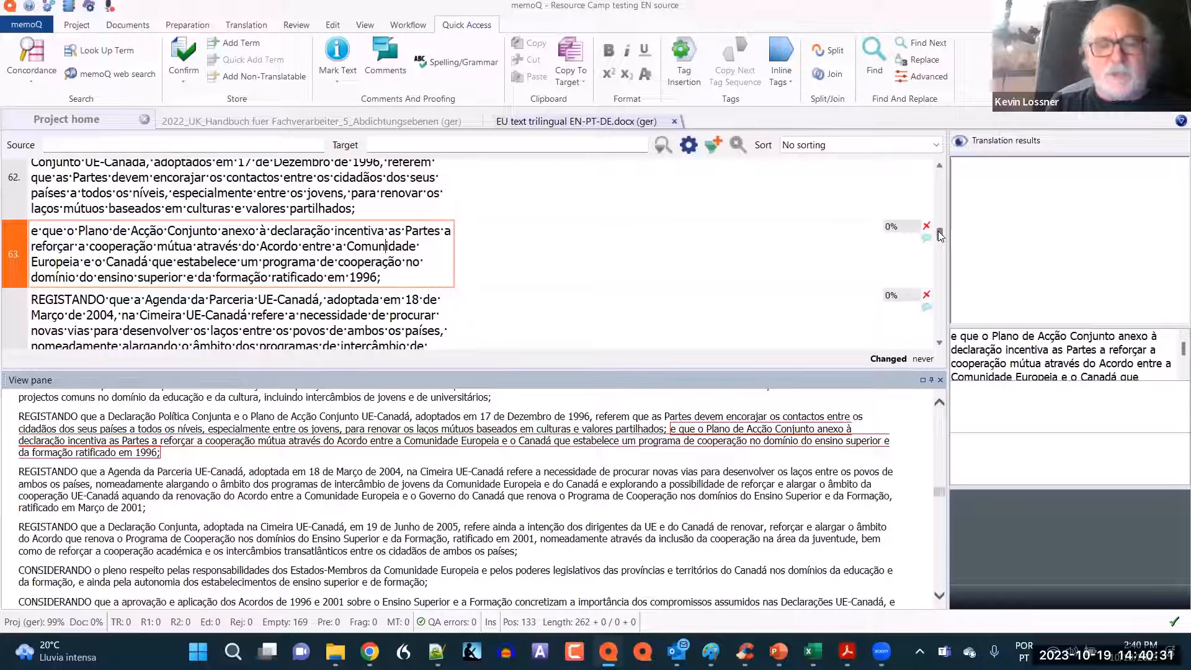
{"action": "left_click_drag", "start_coordinate": [937, 231], "coordinate": [939, 324]}
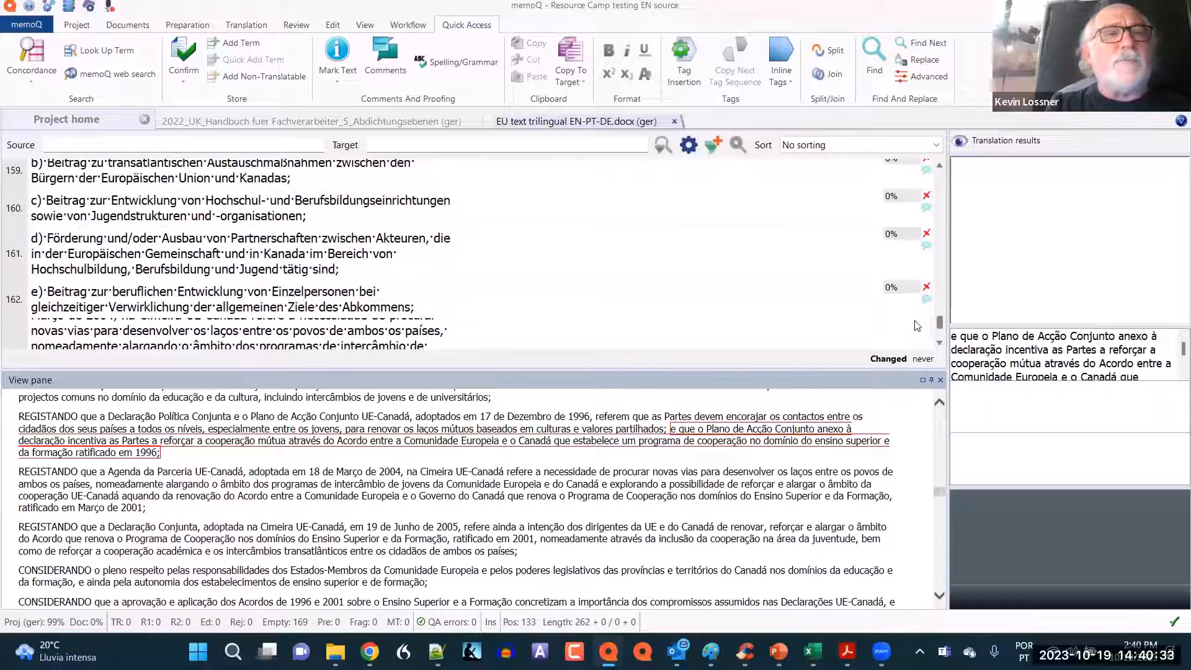
{"action": "left_click", "coordinate": [384, 238]}
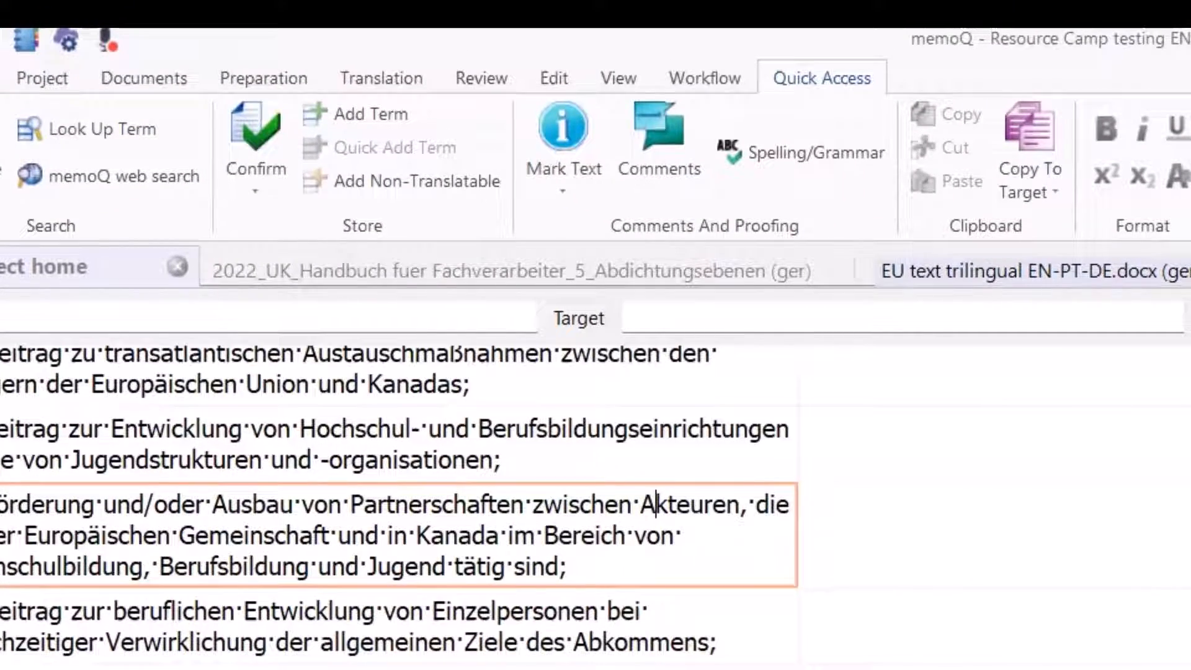
Lock the rows in a different language in the active document, keeping the minimum segment length at 3 words
{"action": "left_click", "coordinate": [252, 78]}
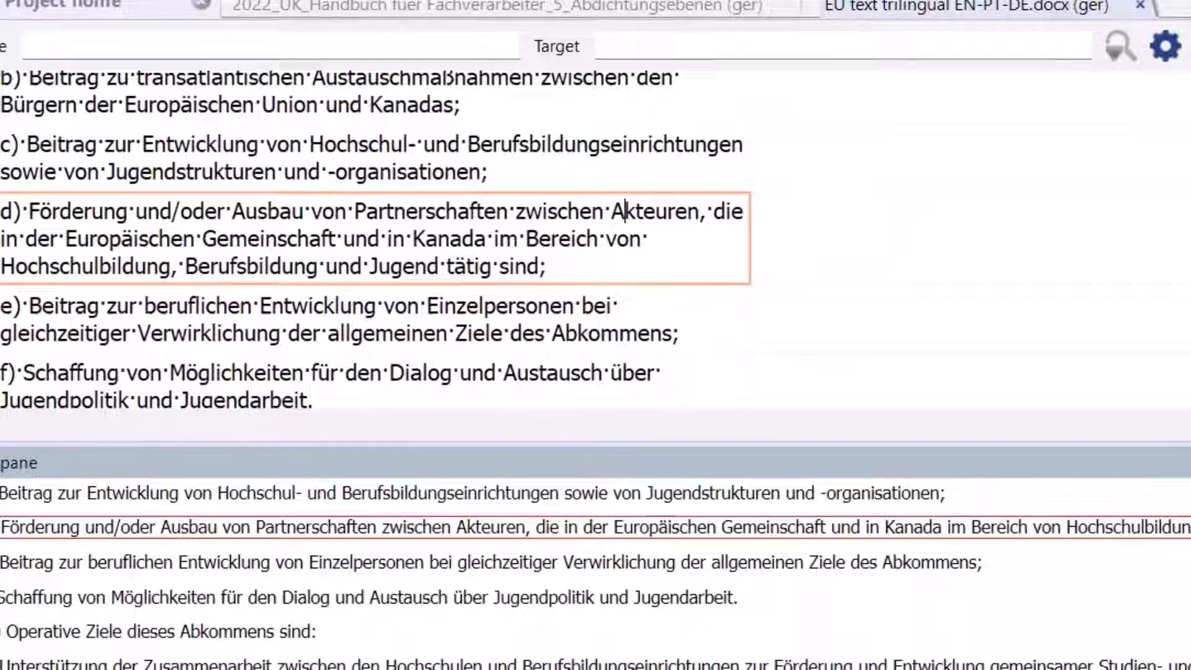
{"action": "left_click", "coordinate": [600, 152]}
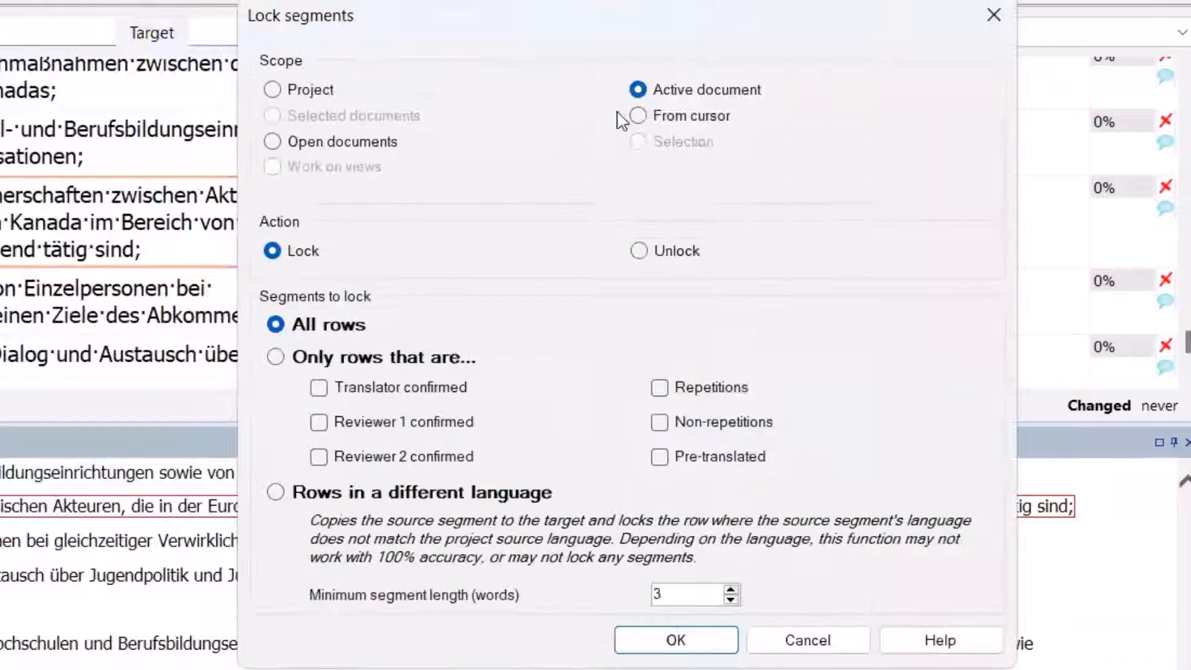
{"action": "left_click", "coordinate": [276, 493]}
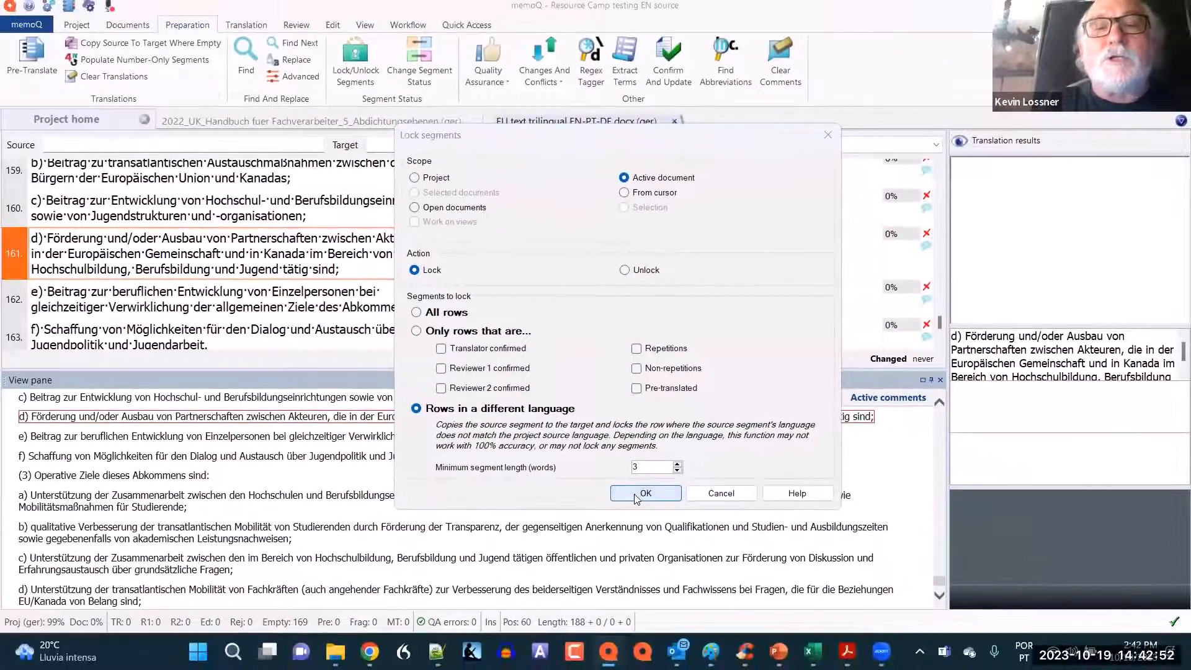
{"action": "left_click", "coordinate": [635, 505]}
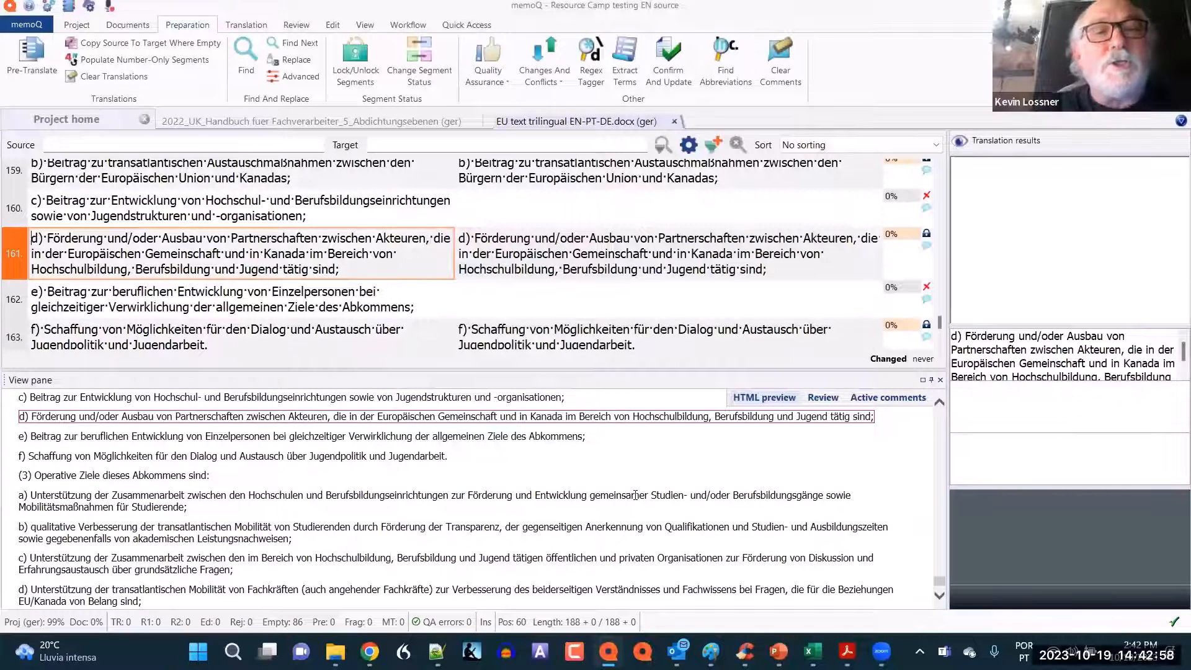
Copy the source text to the target in the German segments 160 and 162 and lock both rows
{"action": "left_click", "coordinate": [15, 315]}
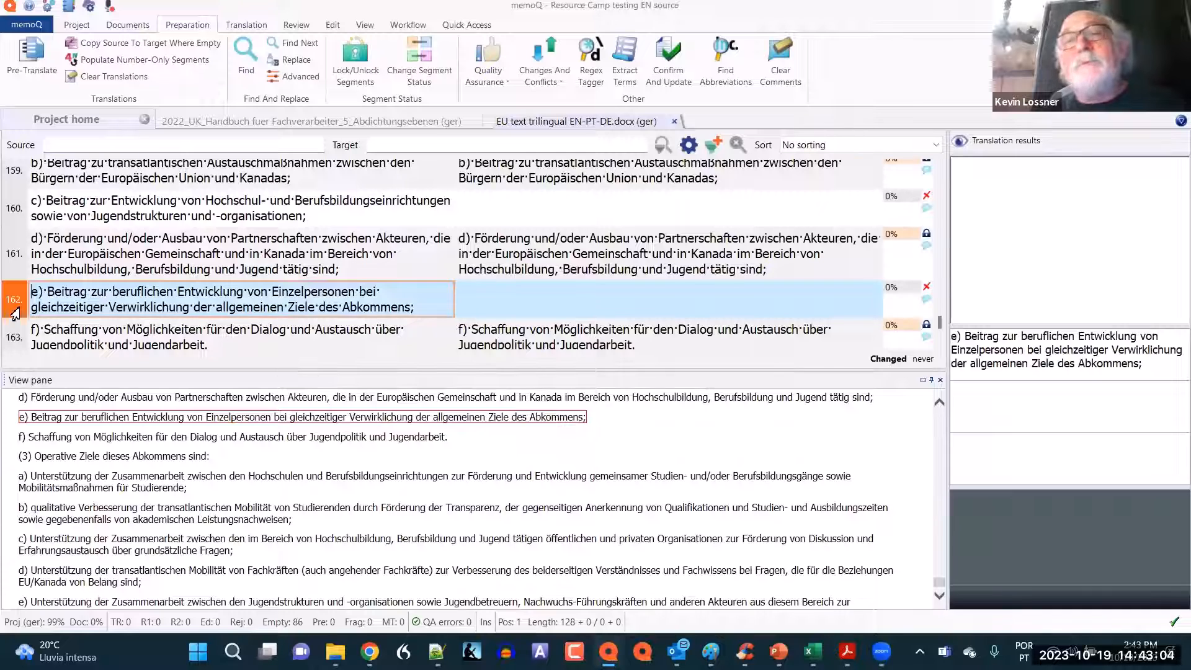
{"action": "left_click", "coordinate": [15, 212]}
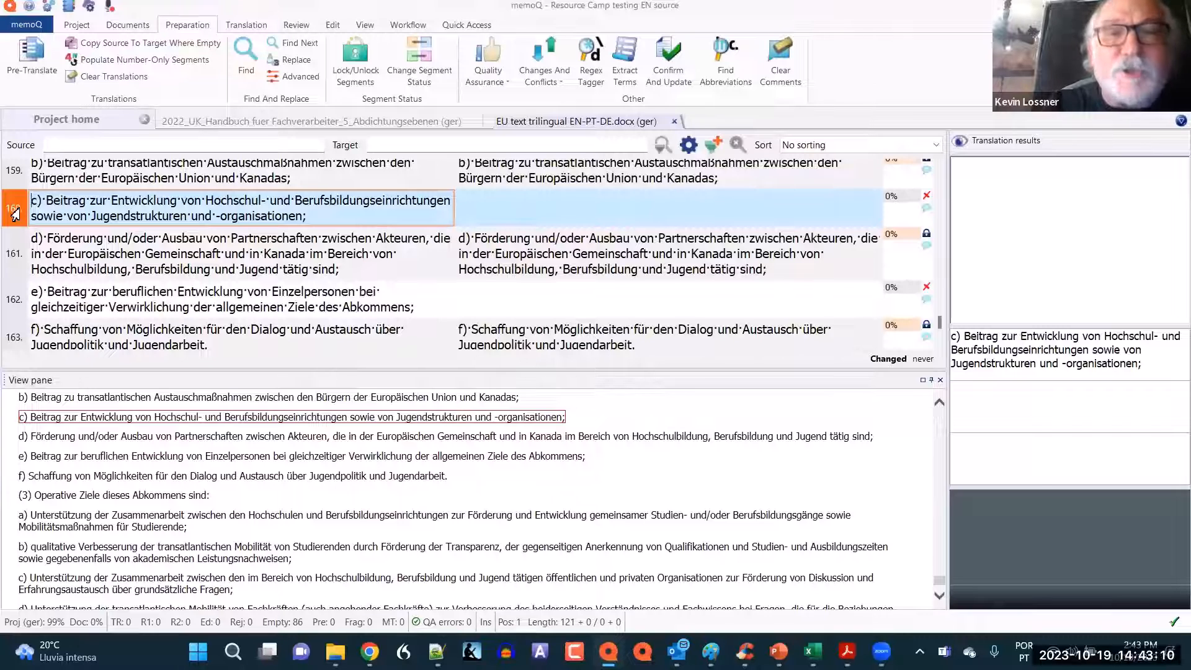
{"action": "key", "text": "ctrl+Insert"}
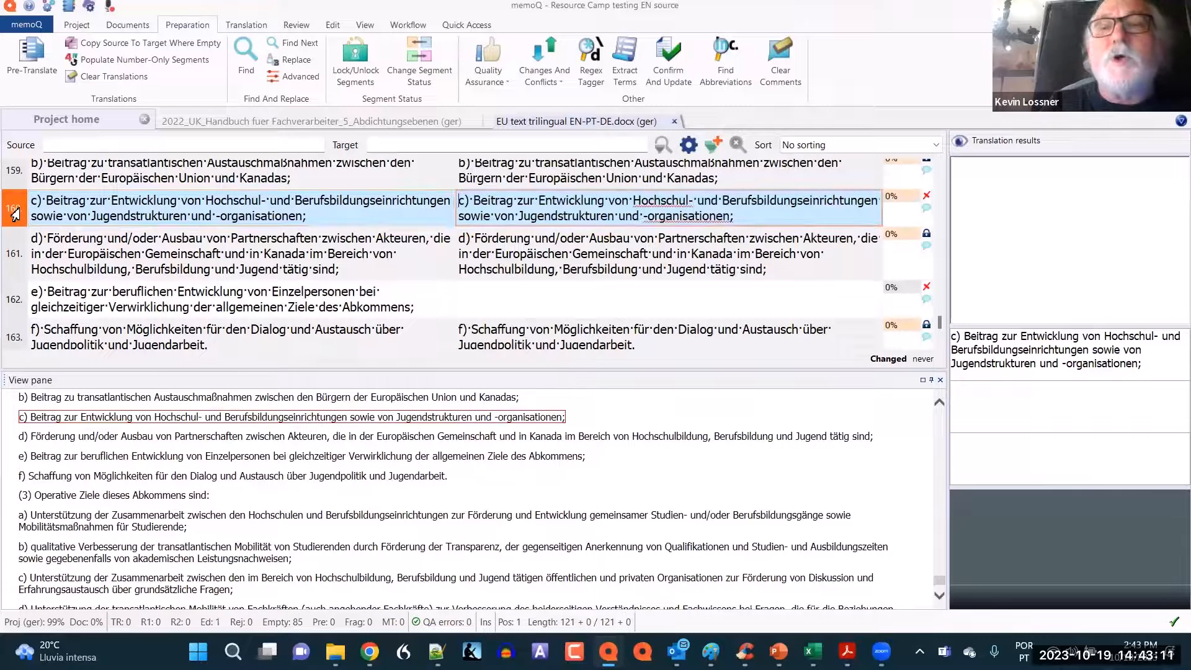
{"action": "double_click", "coordinate": [927, 200]}
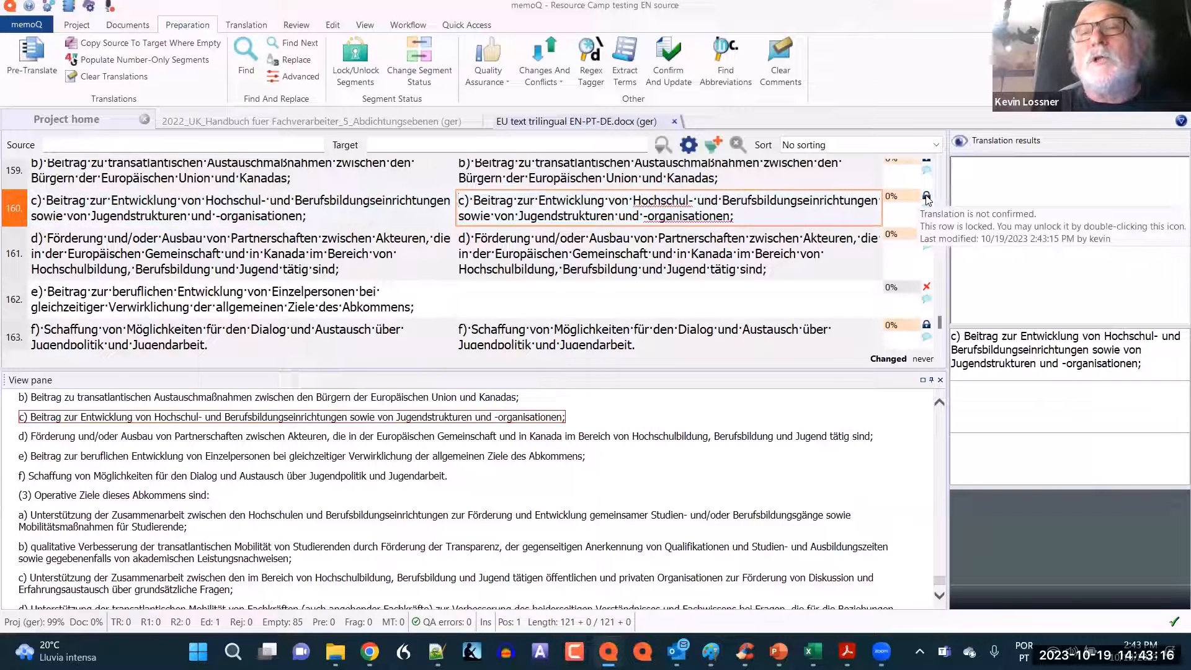
{"action": "left_click", "coordinate": [558, 306]}
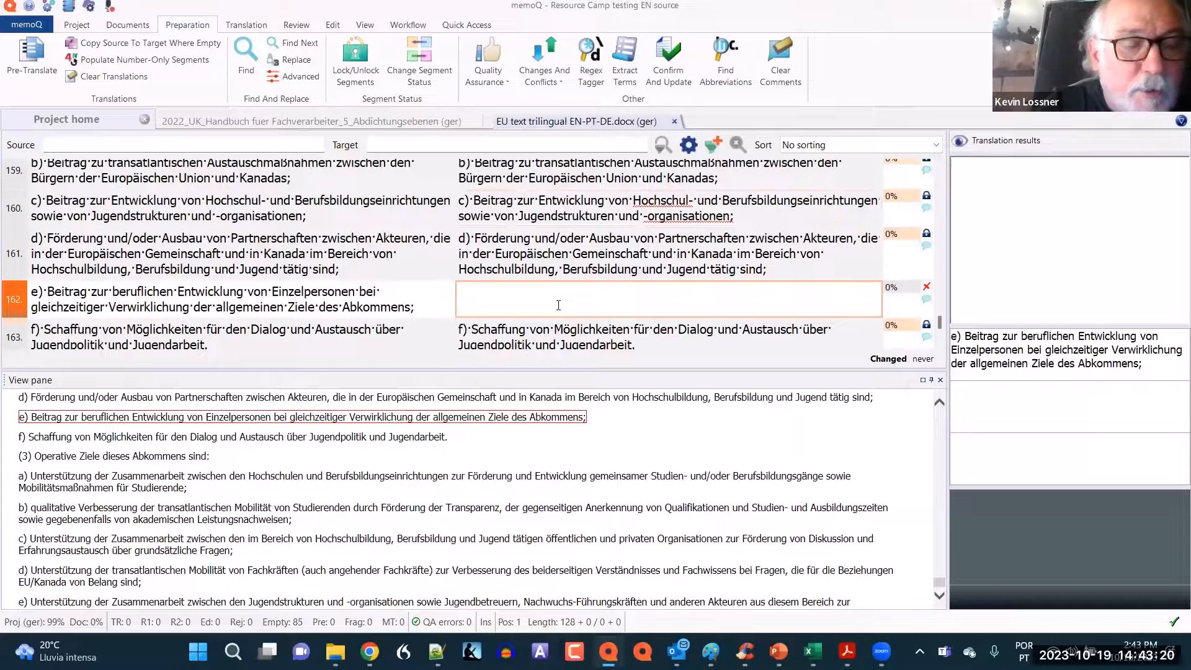
{"action": "key", "text": "ctrl+shift+s"}
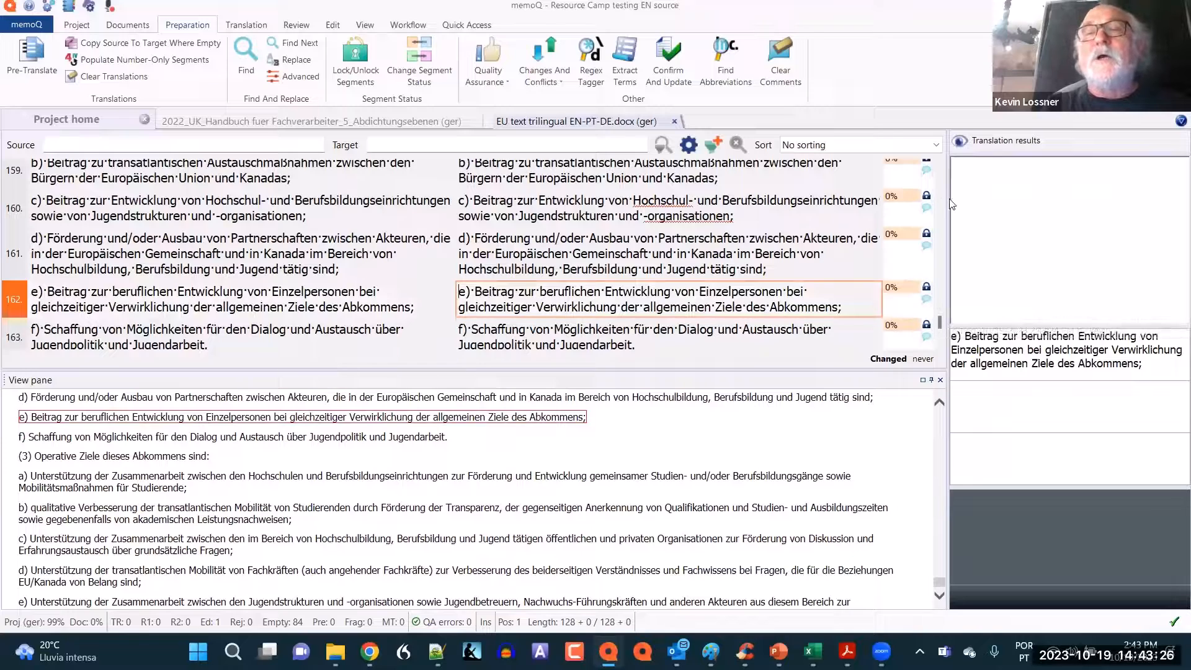
Find the unlocked short German segments "Artikel 3" and "Ziele" above and select both rows
{"action": "scroll", "coordinate": [941, 191], "scroll_direction": "up", "scroll_amount": 1}
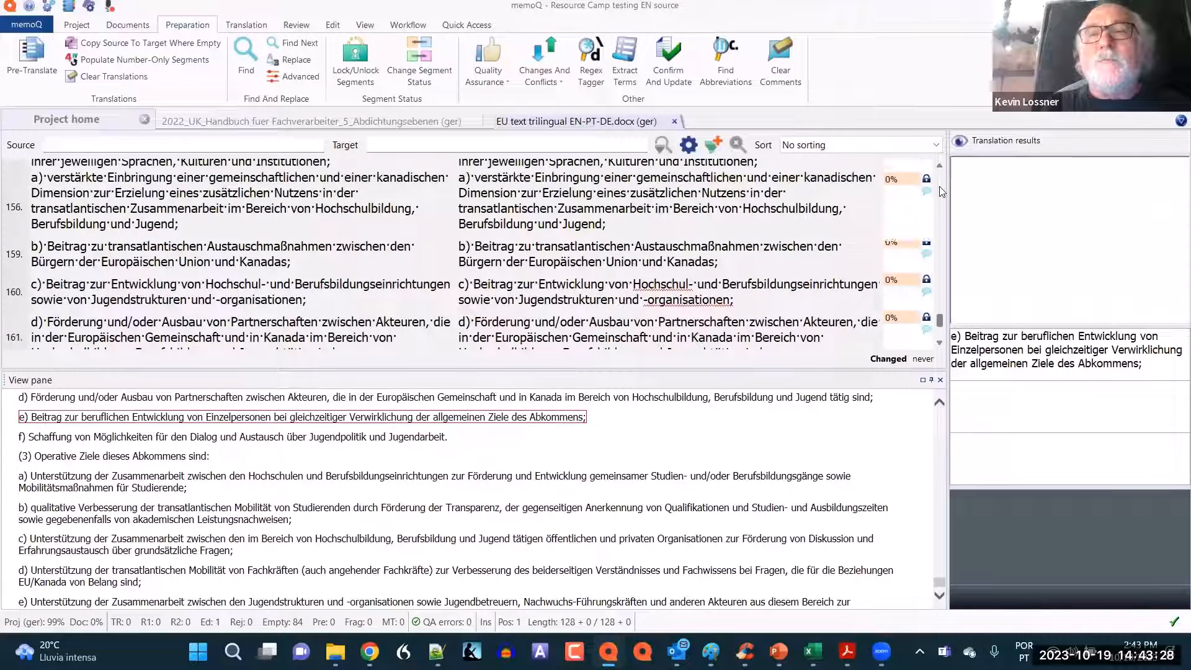
{"action": "scroll", "coordinate": [940, 191], "scroll_direction": "up", "scroll_amount": 1}
{"action": "scroll", "coordinate": [940, 191], "scroll_direction": "up", "scroll_amount": 2}
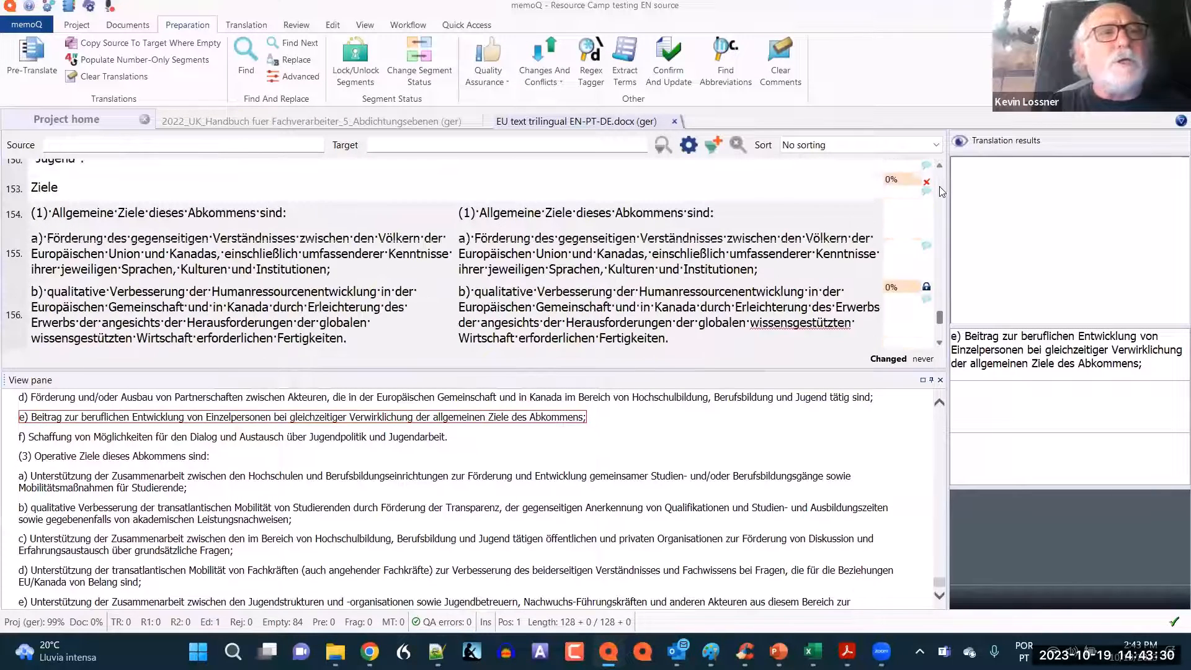
{"action": "scroll", "coordinate": [941, 191], "scroll_direction": "up", "scroll_amount": 1}
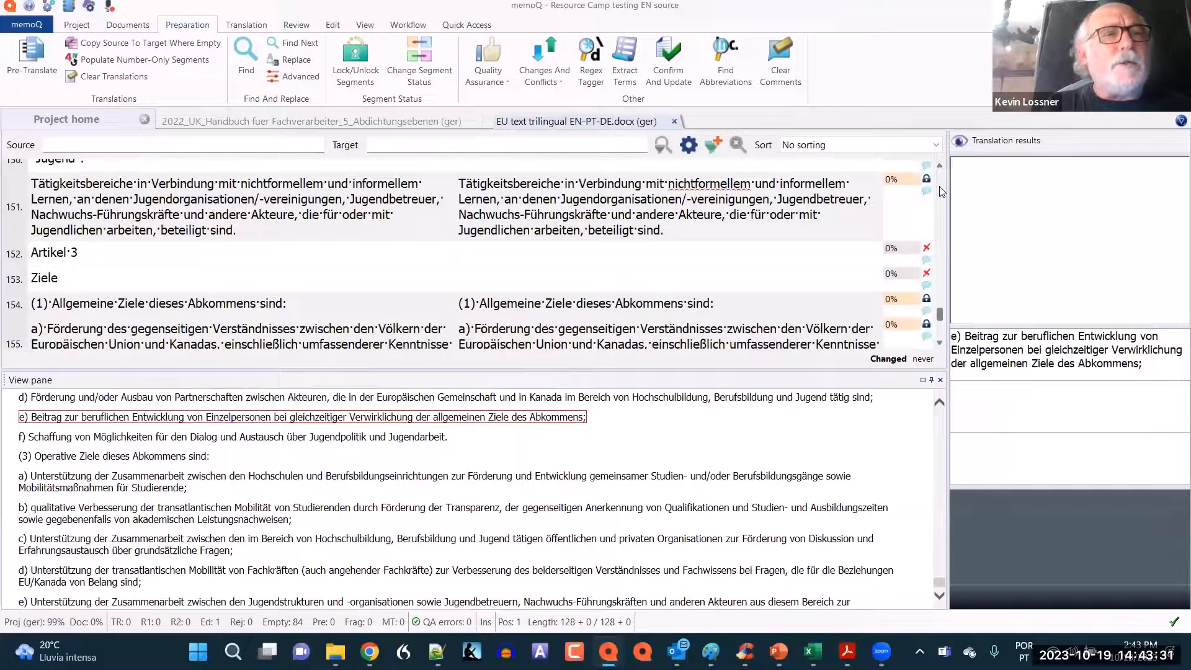
{"action": "left_click", "coordinate": [565, 287]}
{"action": "left_click", "coordinate": [542, 260], "text": "shift"}
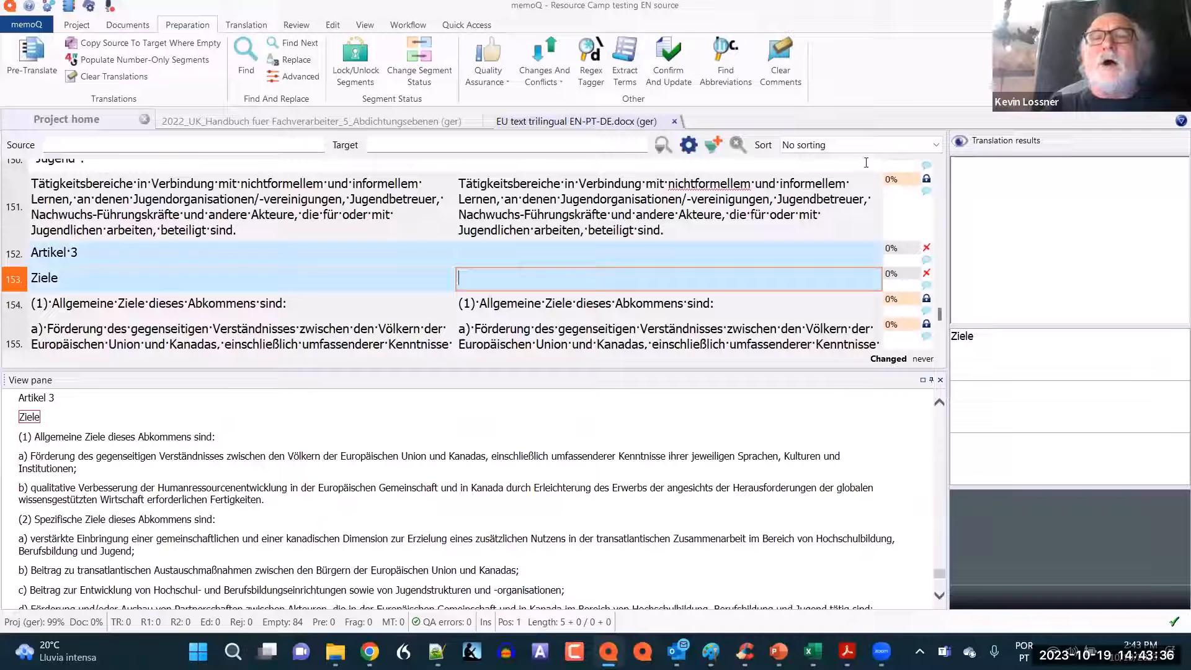
Sort the segments by source text length, shorter first, and filter the grid to rows that are not locked
{"action": "left_click", "coordinate": [936, 145]}
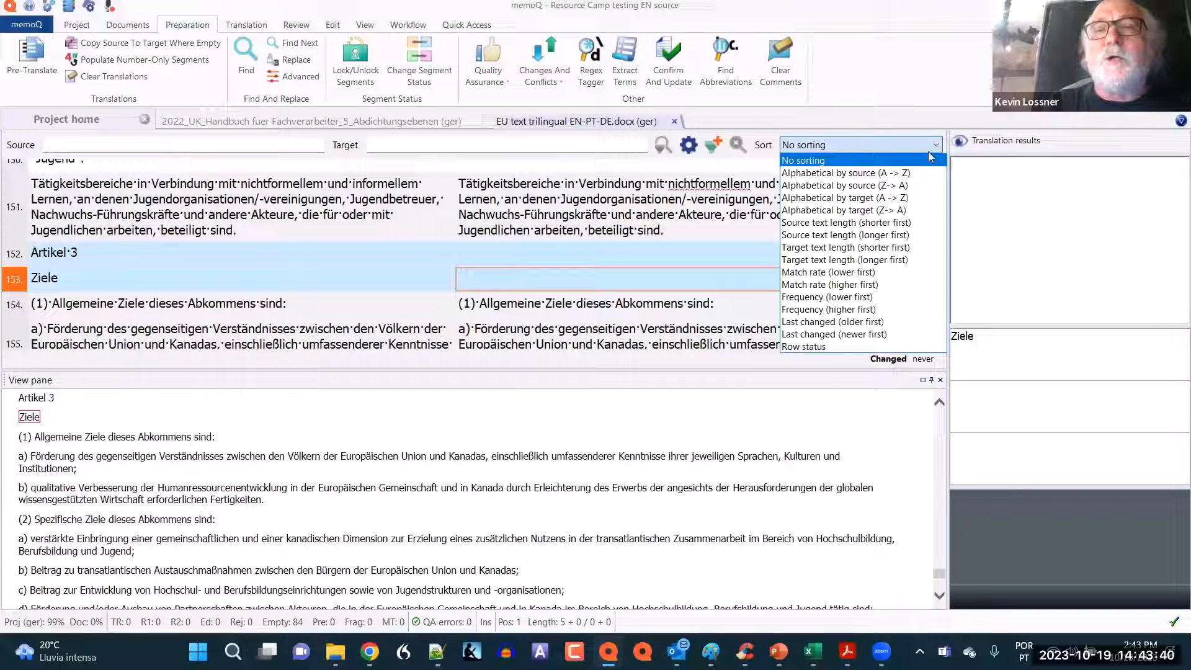
{"action": "left_click", "coordinate": [879, 224]}
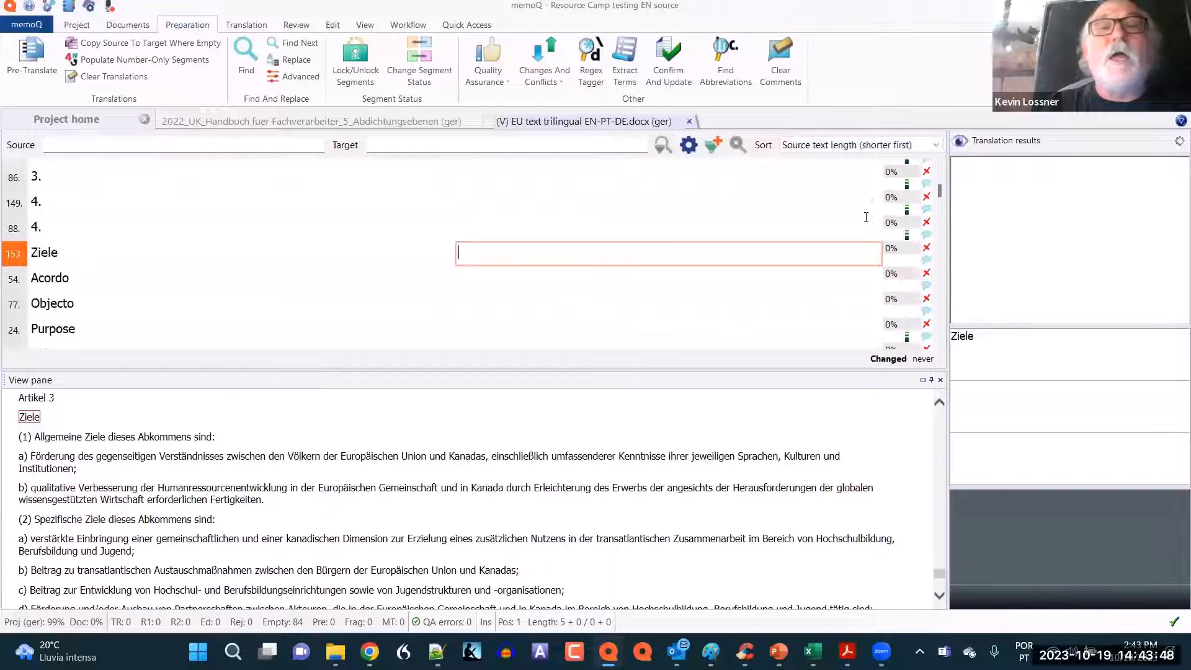
{"action": "left_click", "coordinate": [717, 149]}
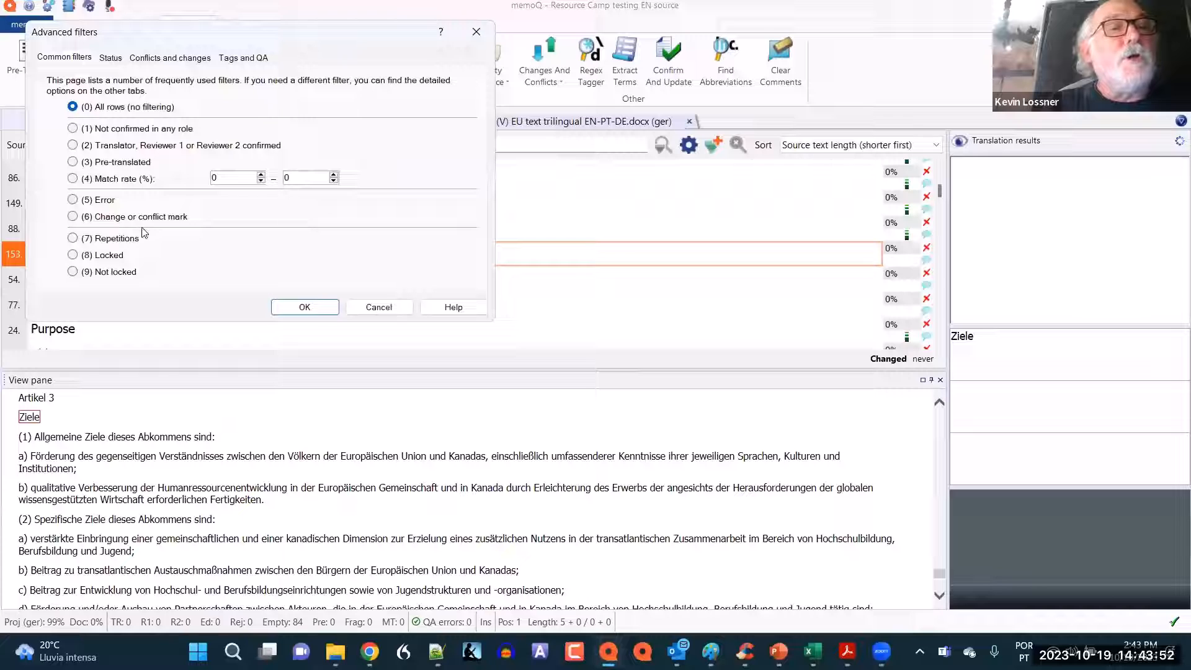
{"action": "left_click", "coordinate": [73, 273]}
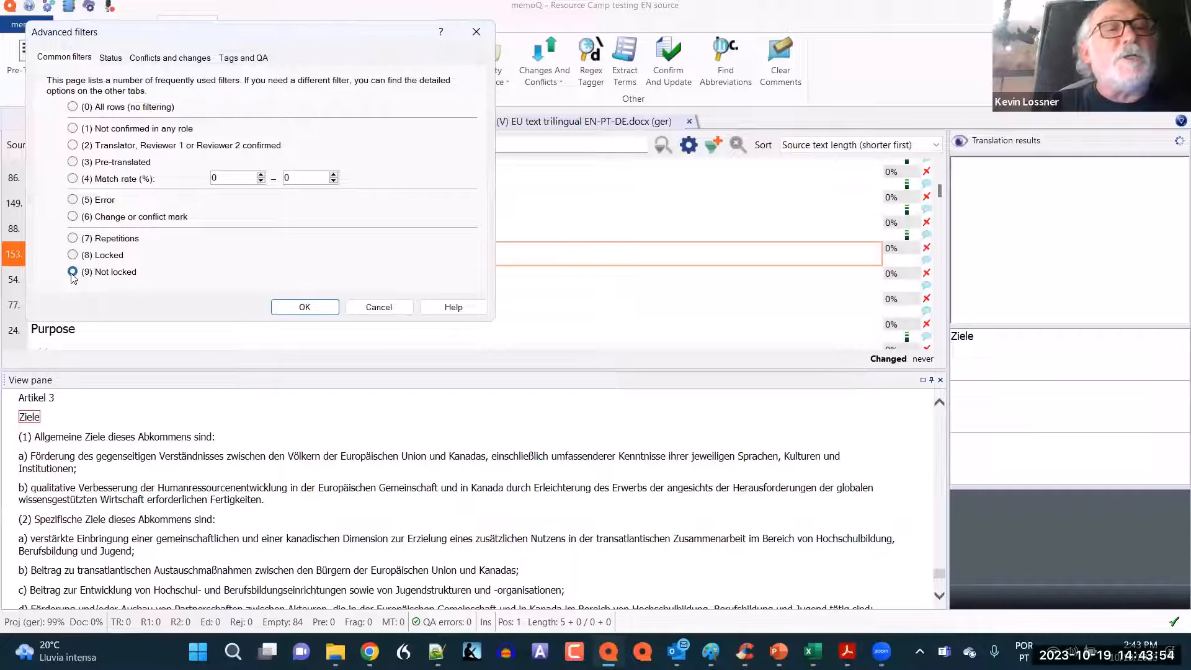
{"action": "left_click", "coordinate": [300, 308]}
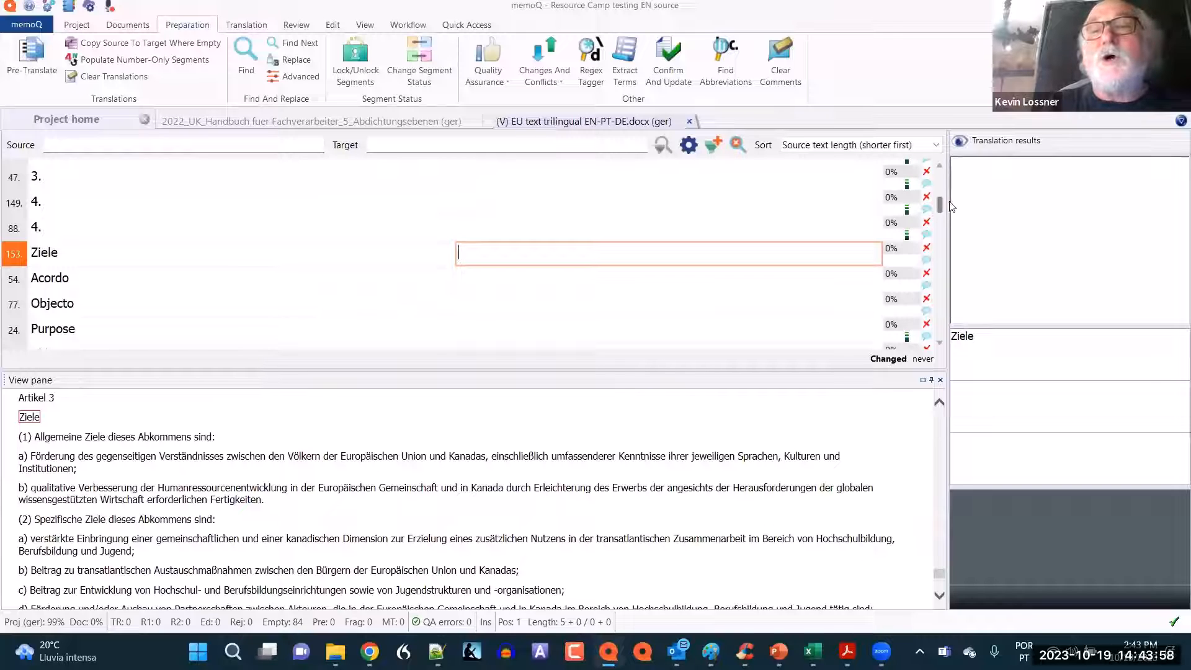
Examine the shortest unlocked segments at the start of the length-sorted grid
{"action": "left_click", "coordinate": [939, 166]}
{"action": "left_click", "coordinate": [939, 166]}
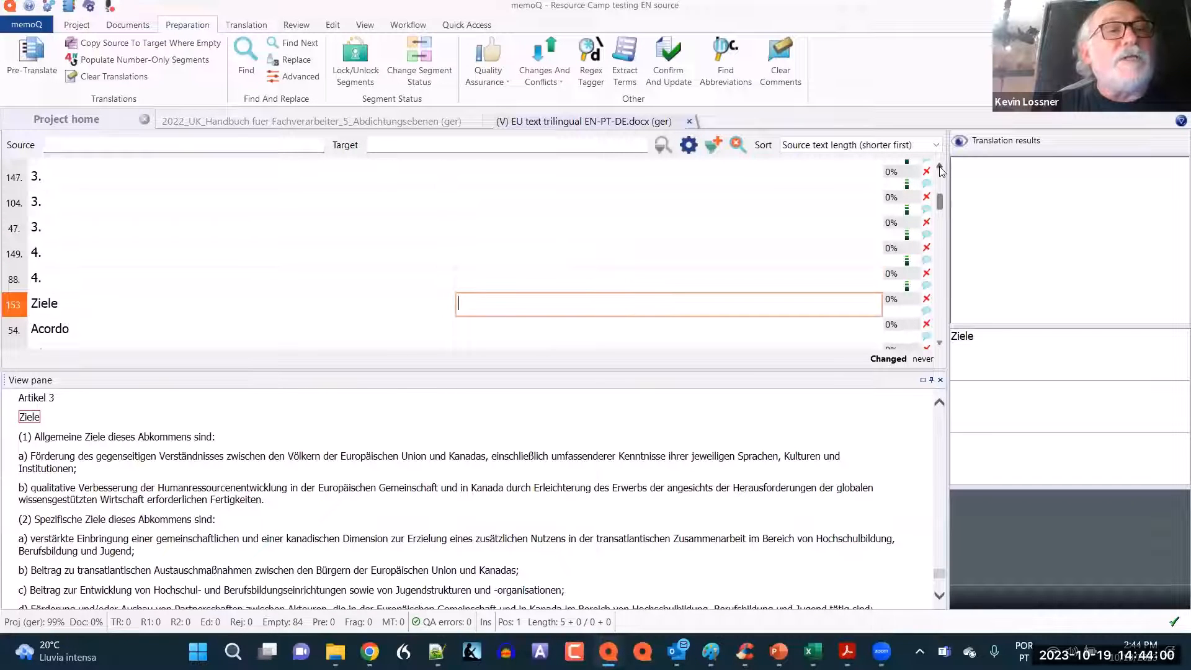
{"action": "left_click", "coordinate": [939, 167]}
{"action": "left_click", "coordinate": [940, 167]}
{"action": "left_click", "coordinate": [939, 167]}
{"action": "left_click", "coordinate": [939, 168]}
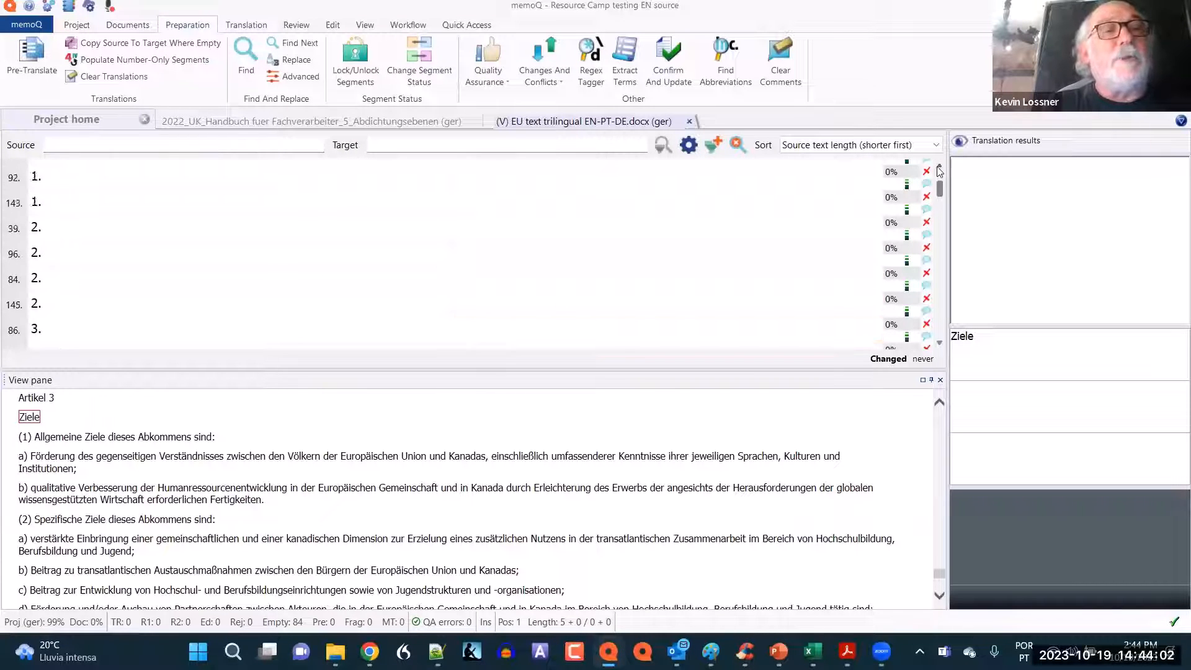
{"action": "left_click", "coordinate": [940, 167]}
{"action": "left_click", "coordinate": [940, 168]}
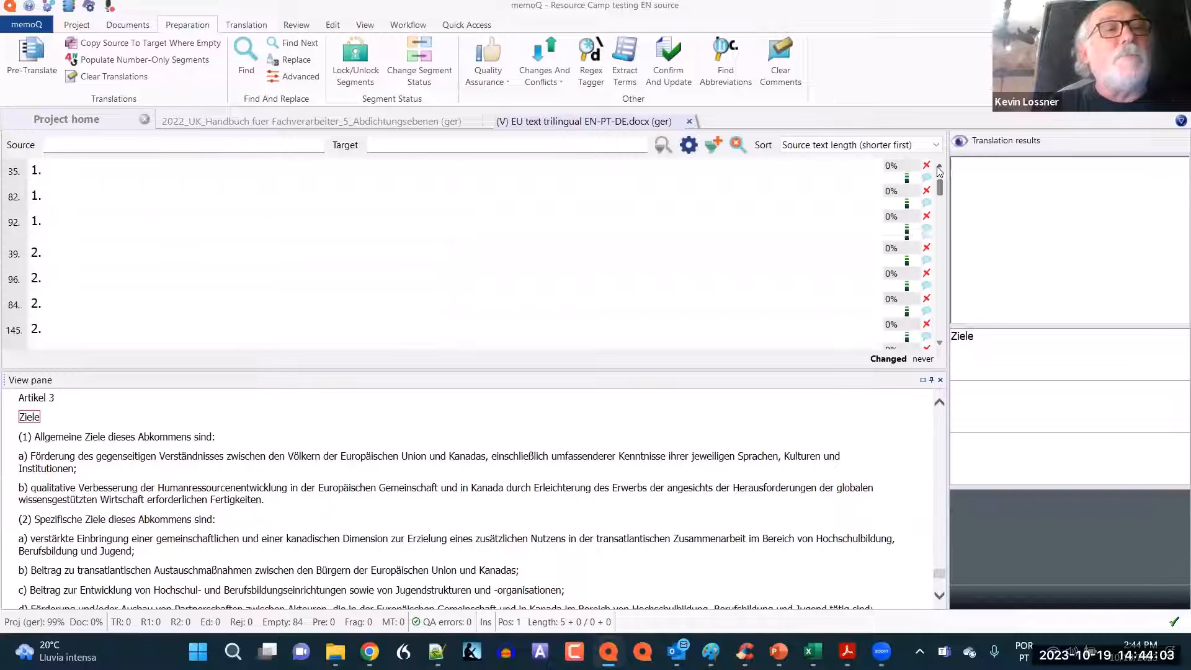
{"action": "left_click", "coordinate": [384, 184]}
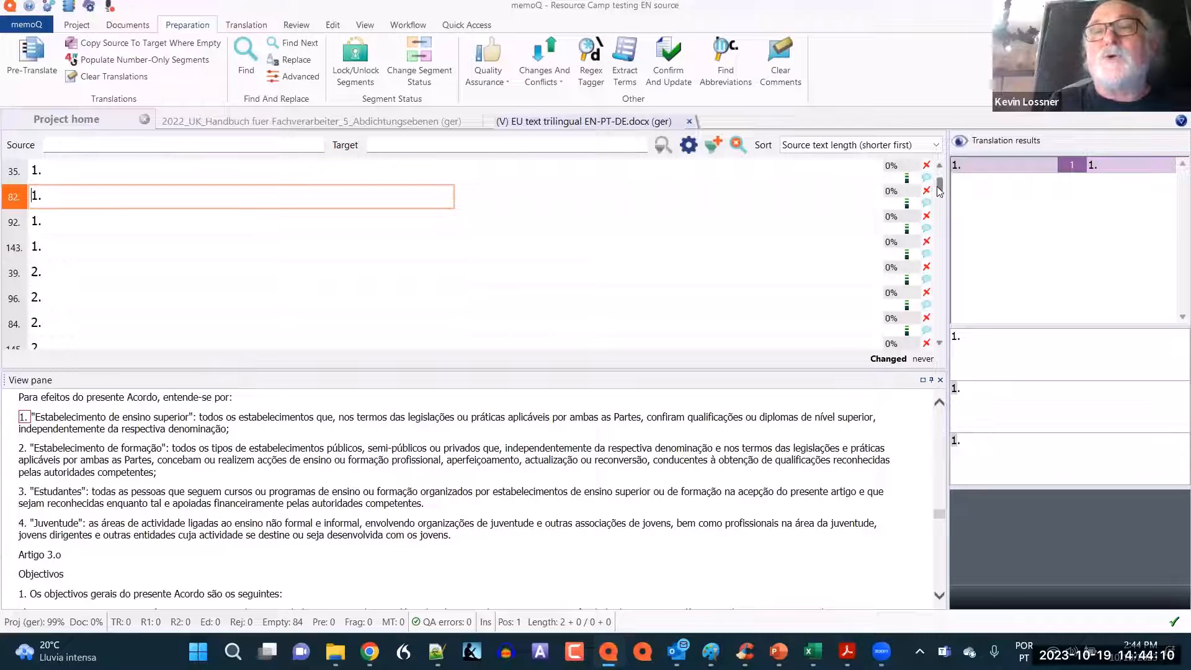
{"action": "left_click", "coordinate": [15, 180]}
{"action": "key", "text": "shift+Down"}
{"action": "key", "text": "shift+Down"}
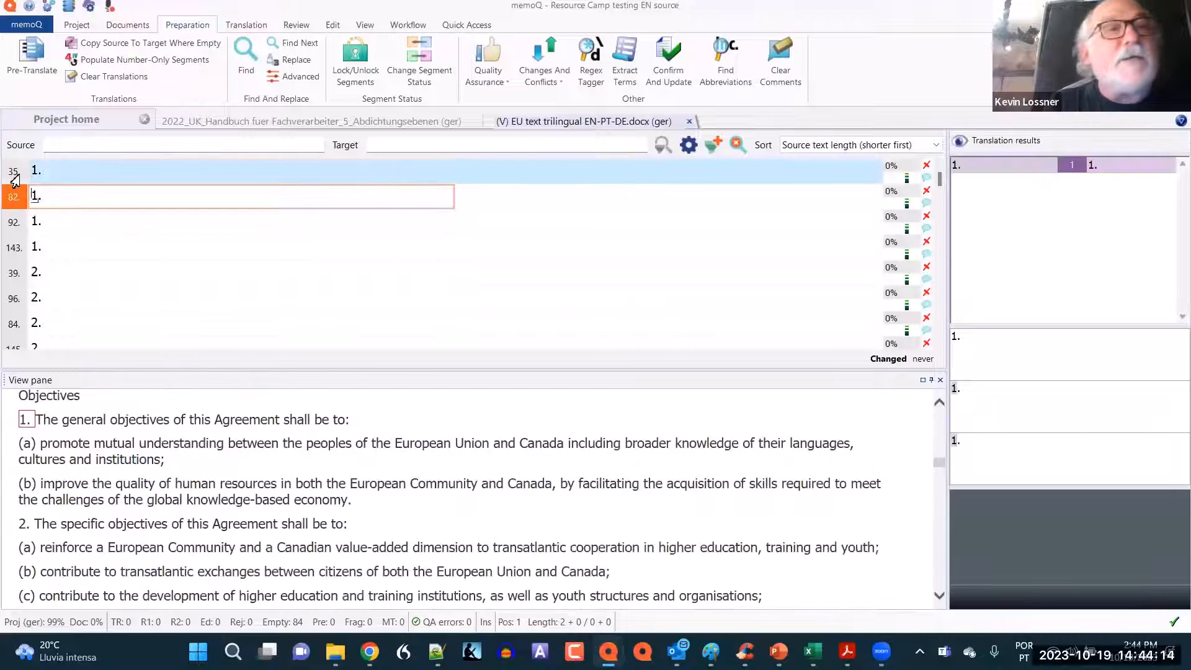
{"action": "key", "text": "shift+Down"}
{"action": "key", "text": "shift+Down"}
{"action": "key", "text": "shift+Down"}
{"action": "key", "text": "shift+Down"}
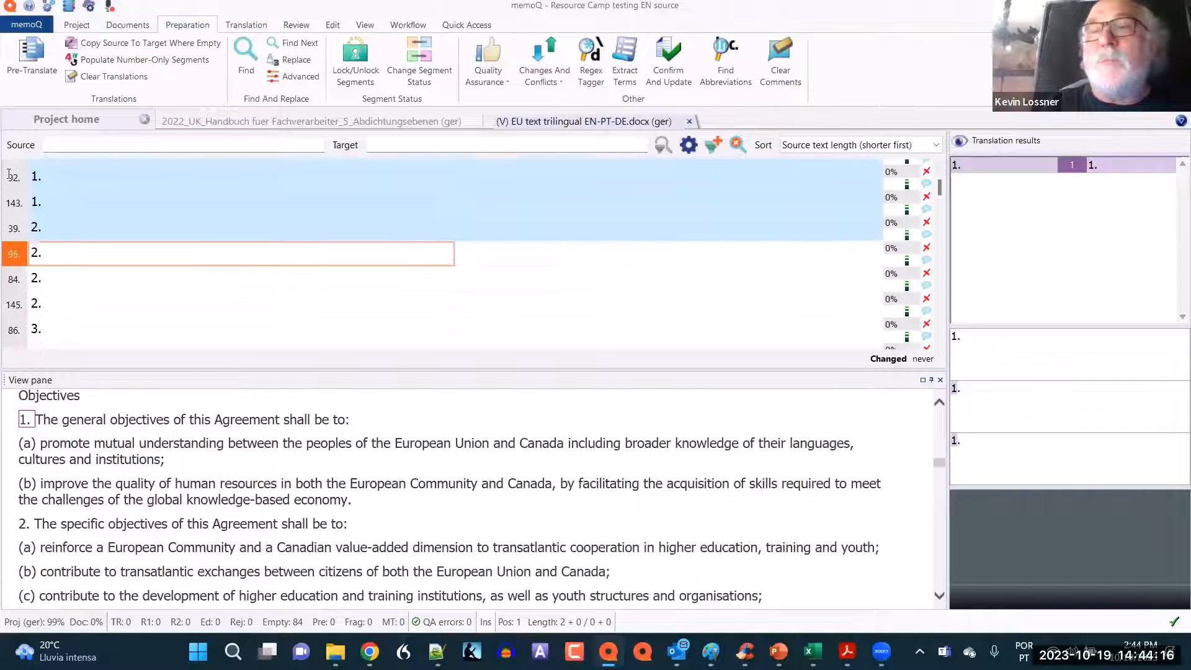
{"action": "key", "text": "shift+Down"}
{"action": "key", "text": "shift+Down"}
{"action": "key", "text": "shift+Down"}
{"action": "key", "text": "shift+Down"}
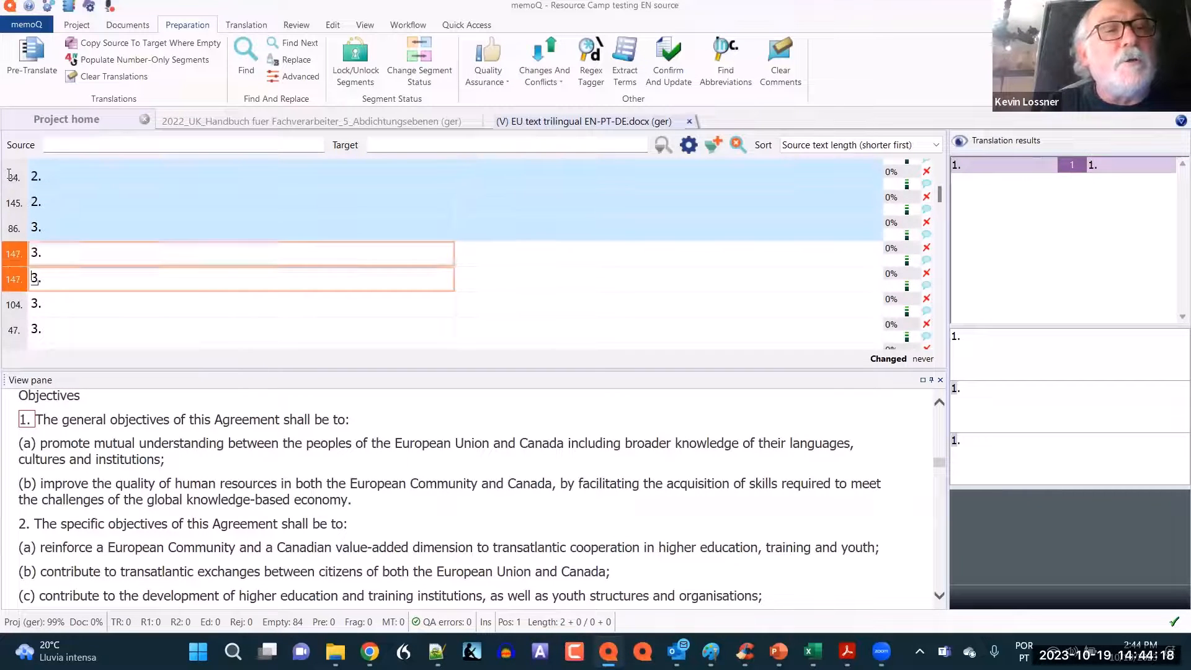
{"action": "key", "text": "shift+Down"}
{"action": "key", "text": "shift+Down"}
{"action": "key", "text": "shift+Down"}
{"action": "key", "text": "shift+Down"}
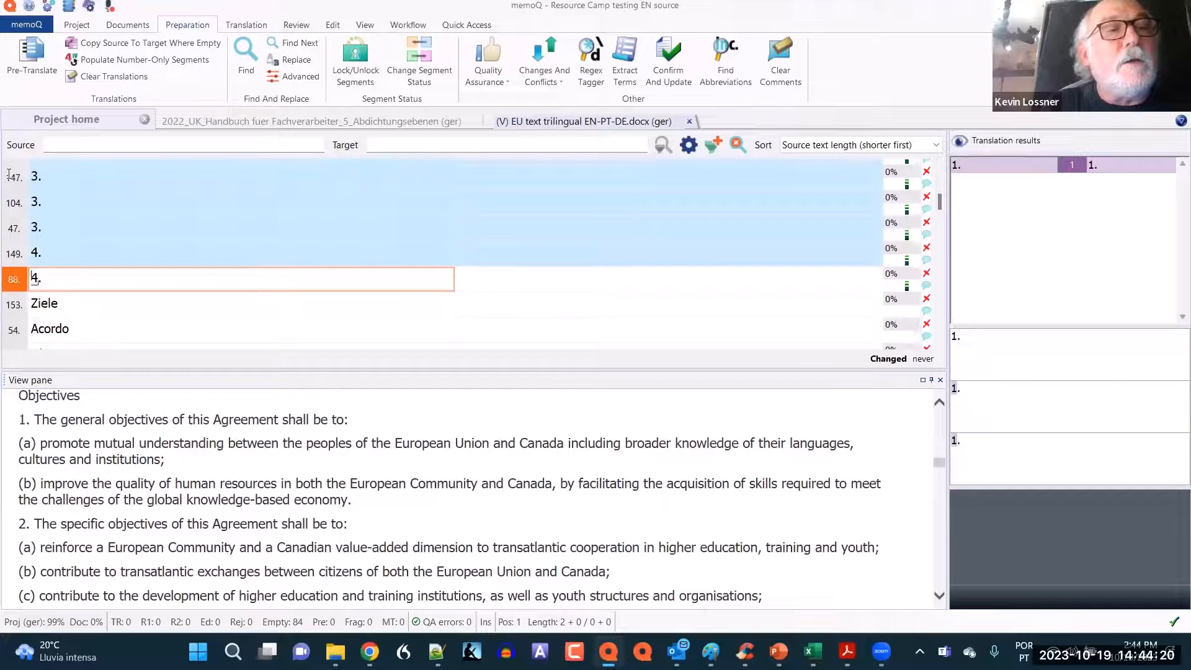
{"action": "key", "text": "shift+Down"}
{"action": "key", "text": "shift+Down"}
{"action": "key", "text": "shift+Down"}
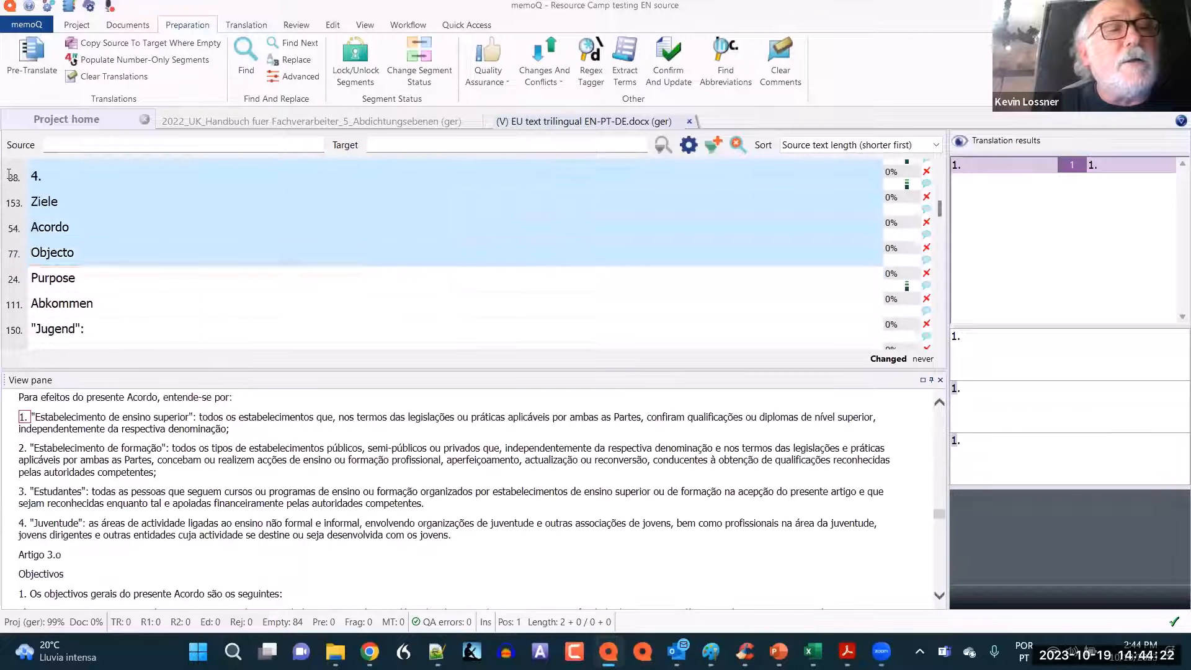
{"action": "key", "text": "shift+Down"}
{"action": "key", "text": "shift+Down"}
{"action": "key", "text": "shift+Down"}
{"action": "key", "text": "shift+Down"}
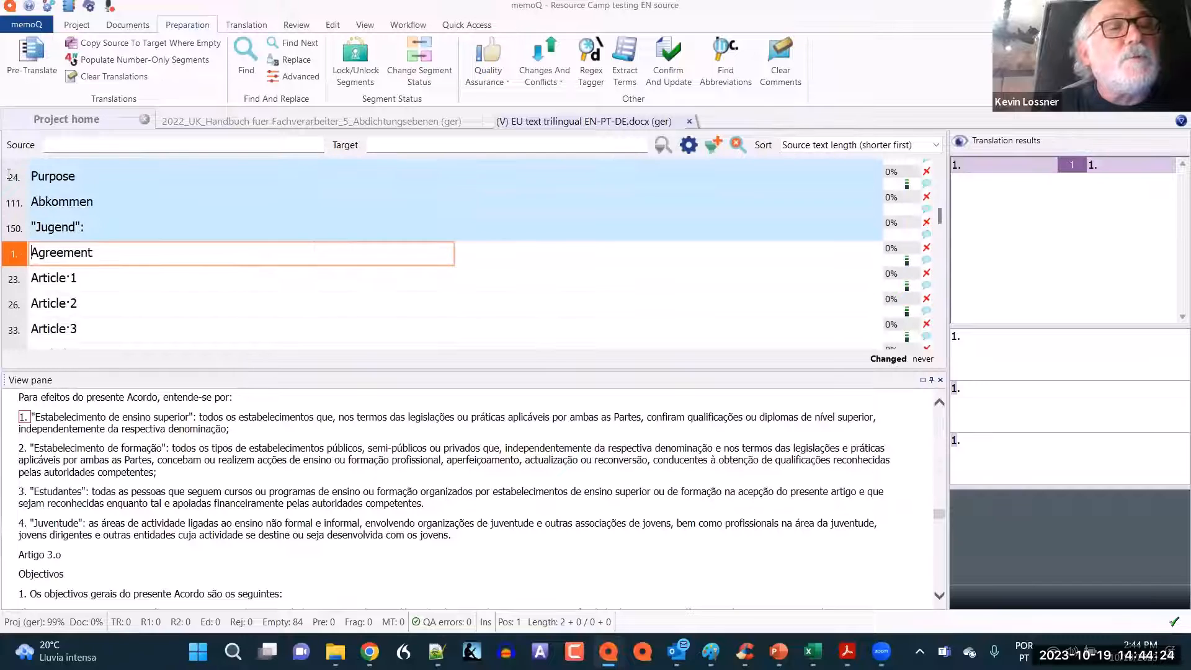
{"action": "key", "text": "shift+Down"}
{"action": "key", "text": "shift+Down"}
{"action": "key", "text": "shift+Down"}
{"action": "key", "text": "shift+Down"}
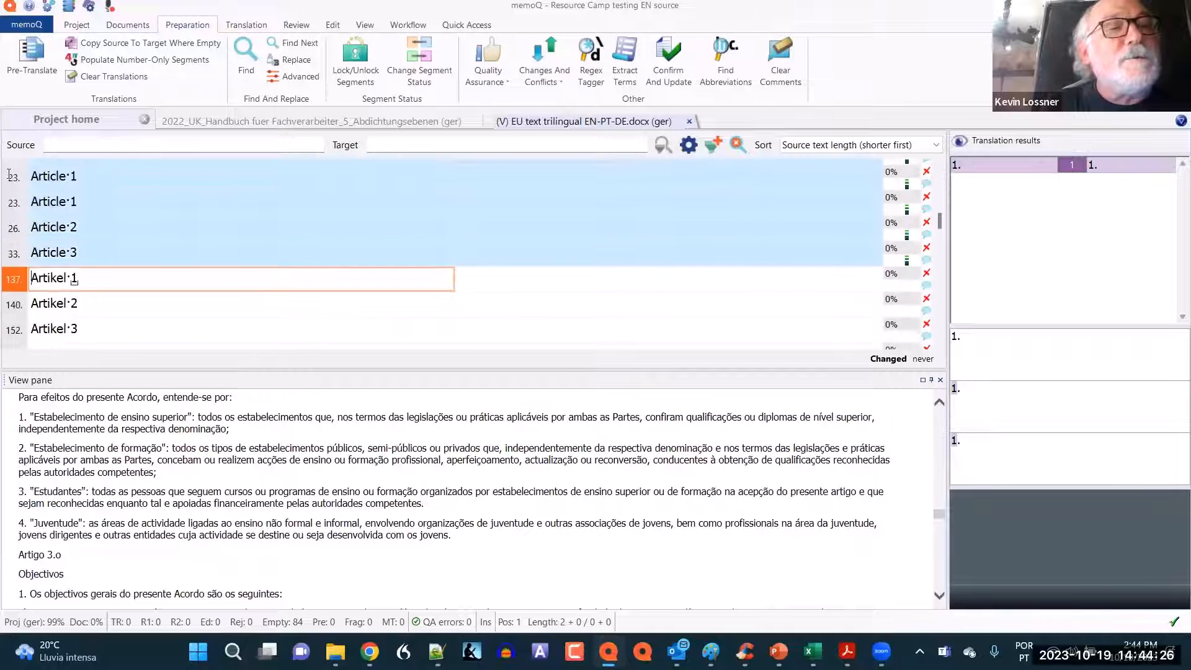
{"action": "key", "text": "shift+Down"}
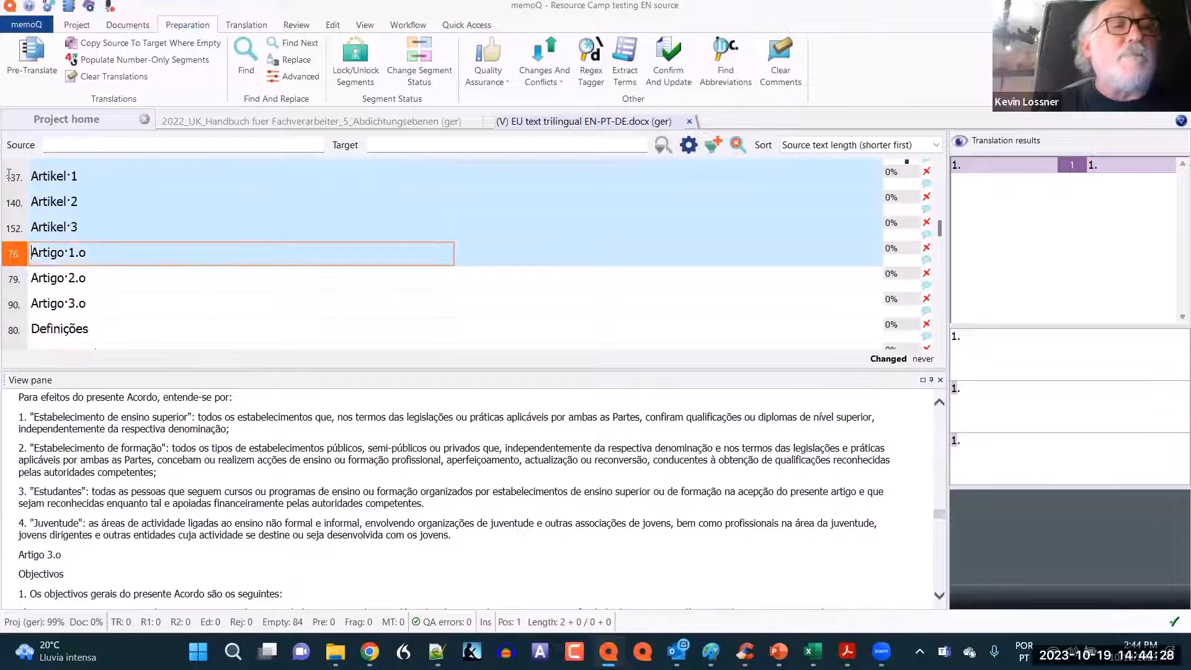
{"action": "key", "text": "shift+Up"}
{"action": "key", "text": "shift+Up"}
{"action": "key", "text": "shift+Up"}
{"action": "key", "text": "shift+Up"}
{"action": "key", "text": "shift+Up"}
{"action": "key", "text": "shift+Up"}
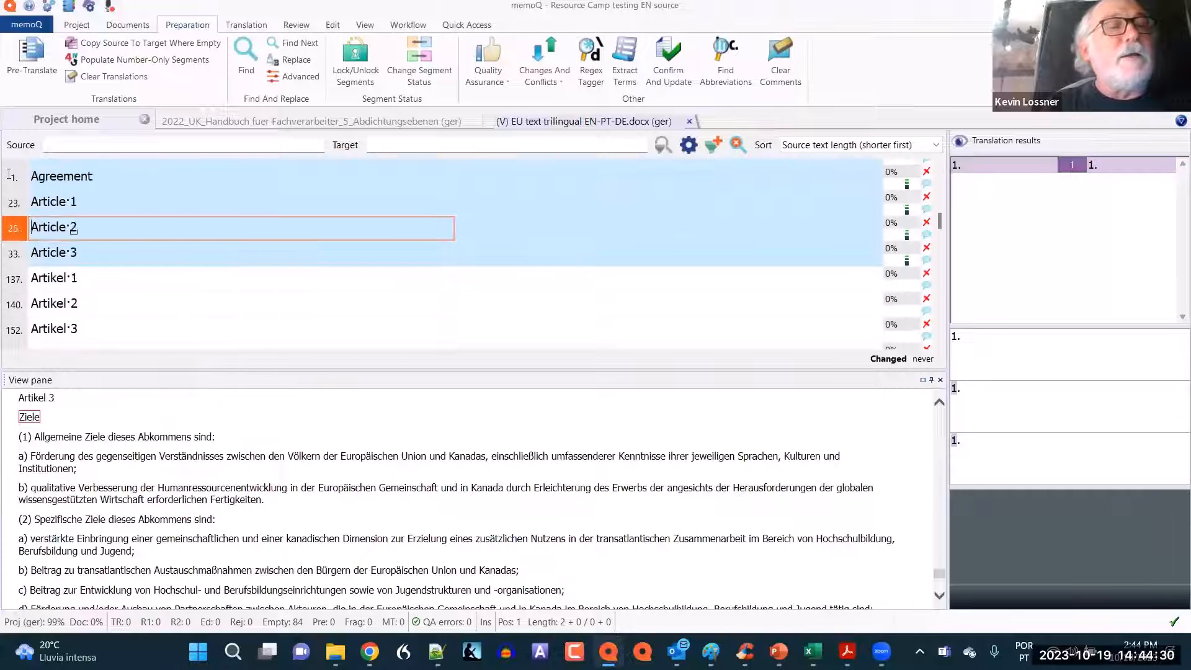
{"action": "key", "text": "shift+Up"}
{"action": "key", "text": "shift+Up"}
{"action": "key", "text": "shift+Up"}
{"action": "key", "text": "shift+Up"}
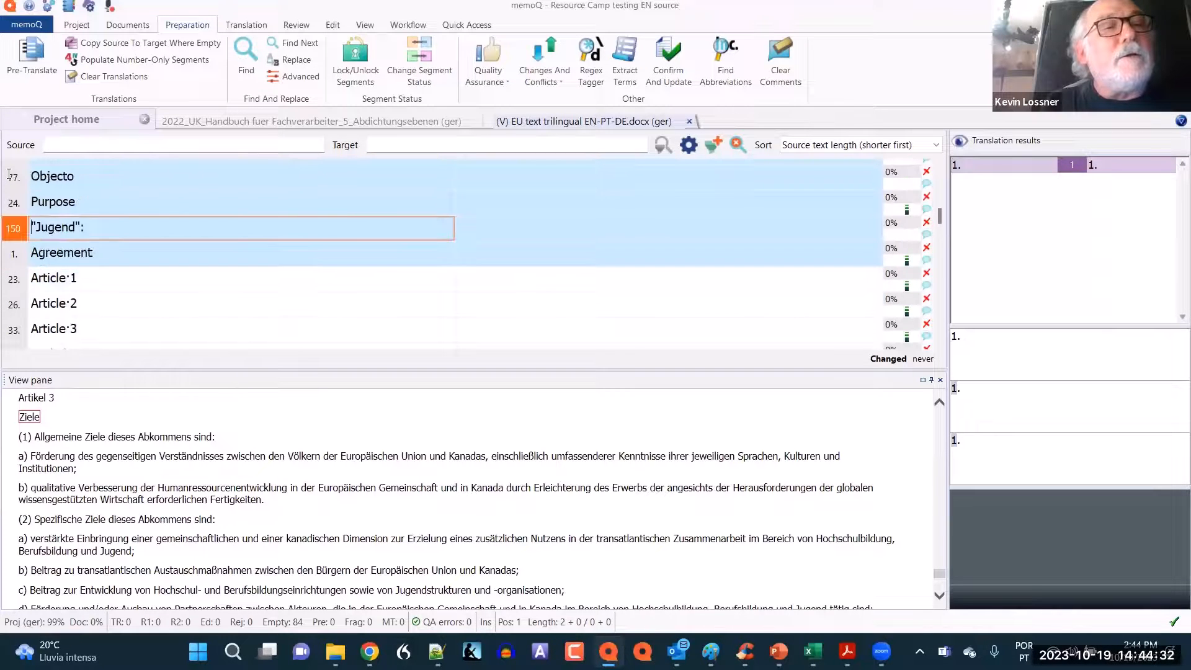
{"action": "key", "text": "shift+Up"}
{"action": "key", "text": "shift+Up"}
{"action": "key", "text": "shift+Up"}
{"action": "key", "text": "shift+Up"}
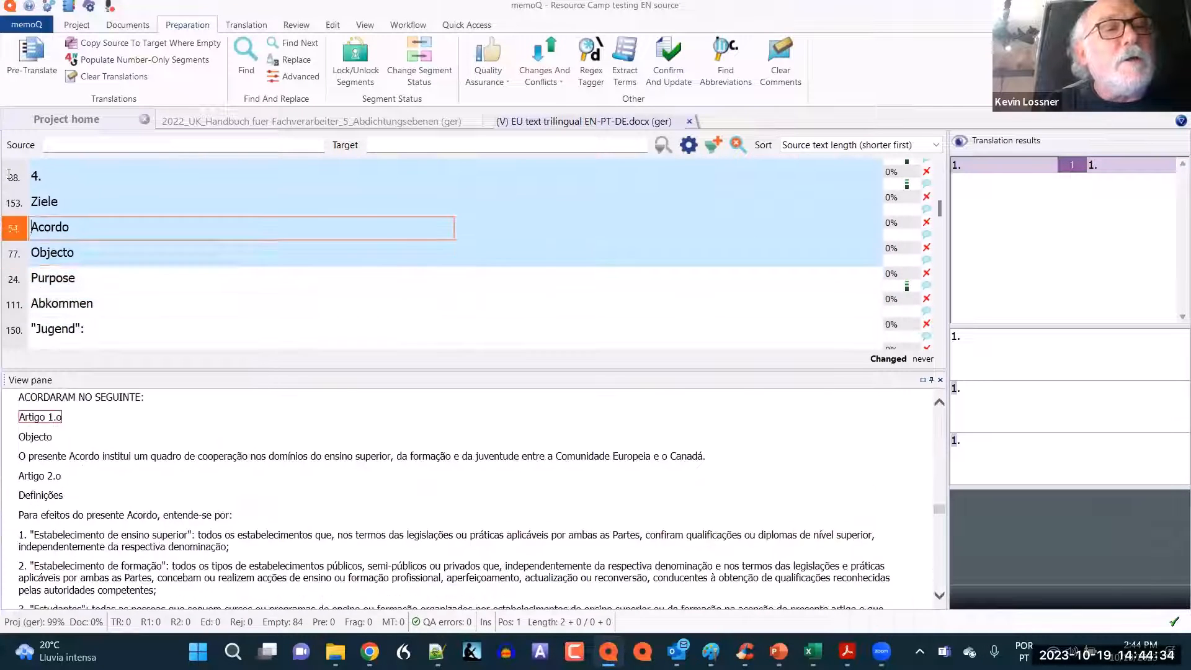
{"action": "key", "text": "shift+Up"}
{"action": "key", "text": "shift+Up"}
{"action": "key", "text": "shift+Up"}
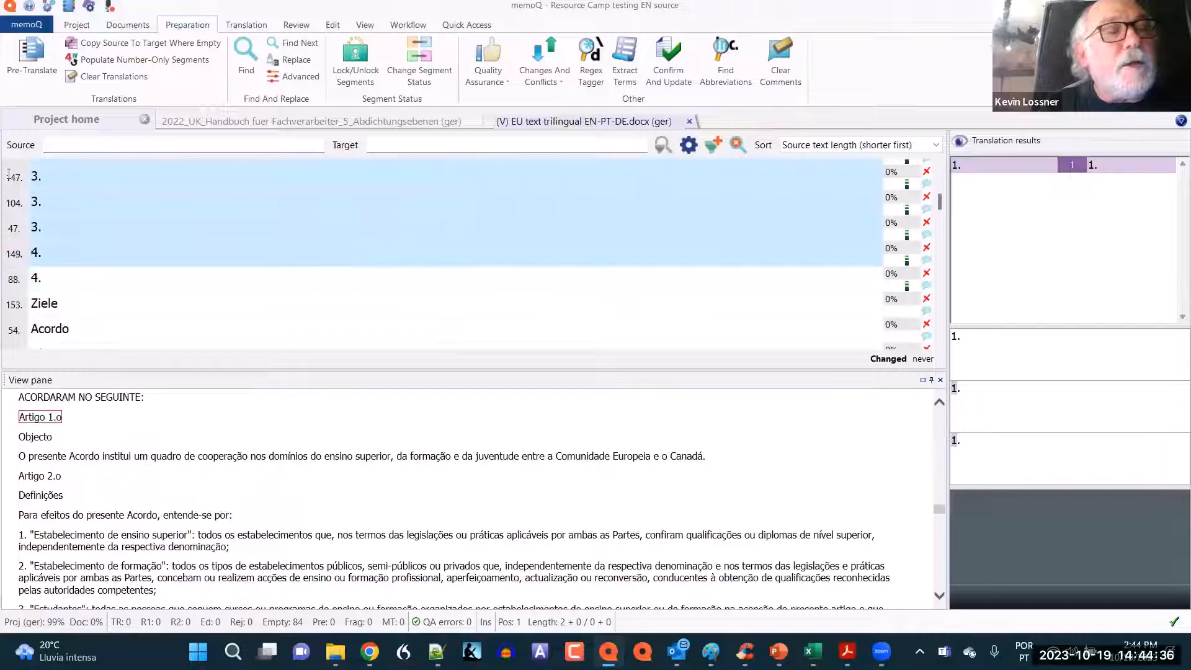
{"action": "key", "text": "shift+Down"}
{"action": "key", "text": "shift+Down"}
{"action": "key", "text": "shift+Down"}
{"action": "key", "text": "shift+Down"}
{"action": "key", "text": "shift+Down"}
{"action": "key", "text": "shift+Down"}
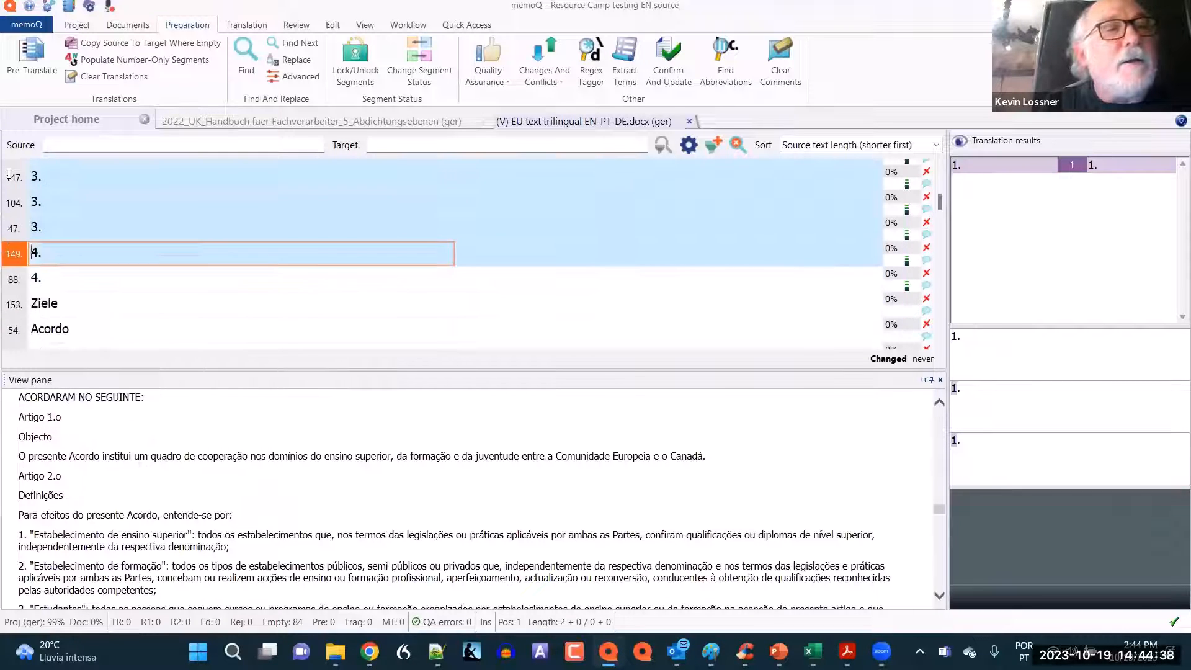
{"action": "key", "text": "shift+Down"}
{"action": "key", "text": "shift+Down"}
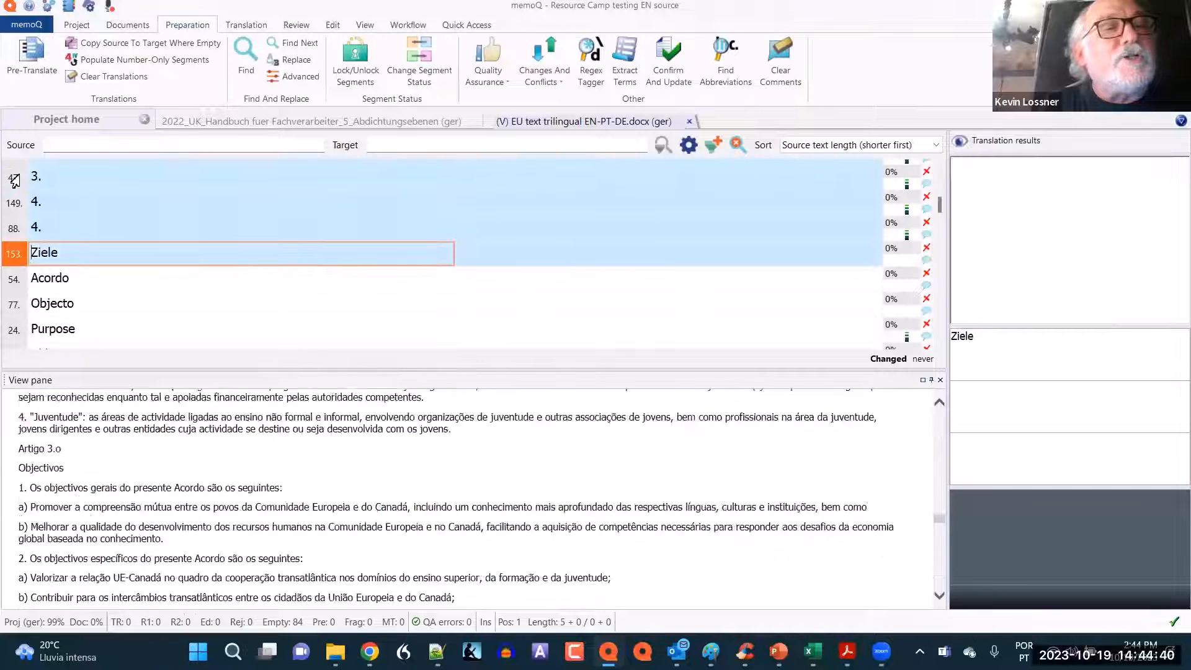
{"action": "key", "text": "shift+Down"}
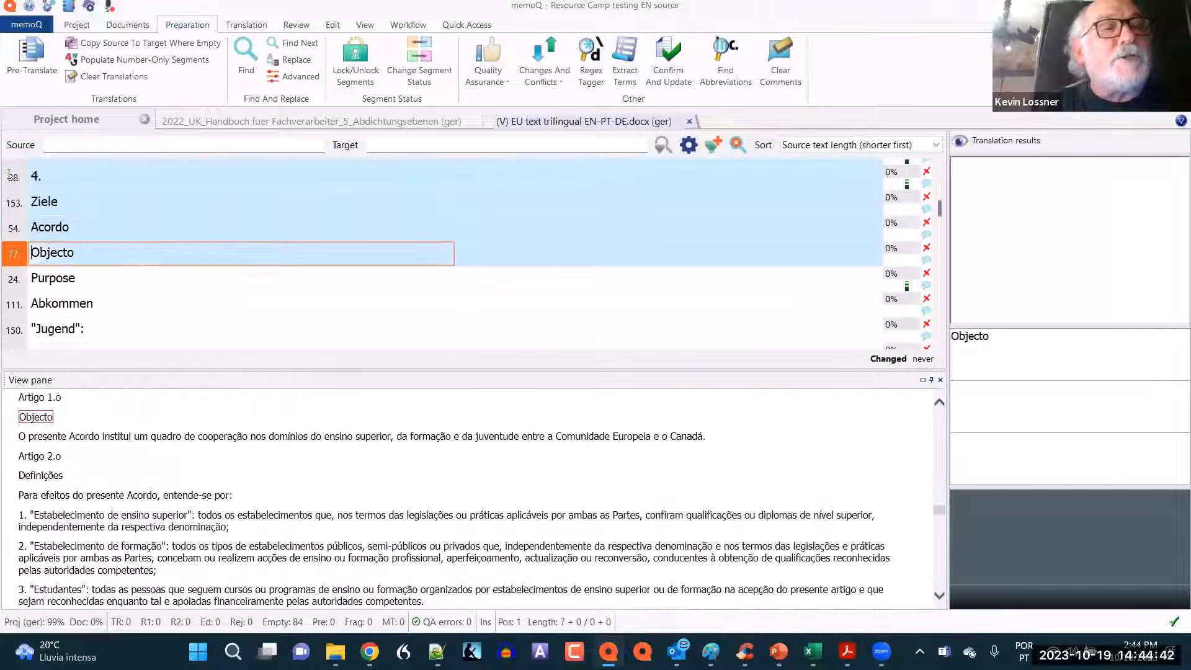
{"action": "left_click", "coordinate": [15, 307]}
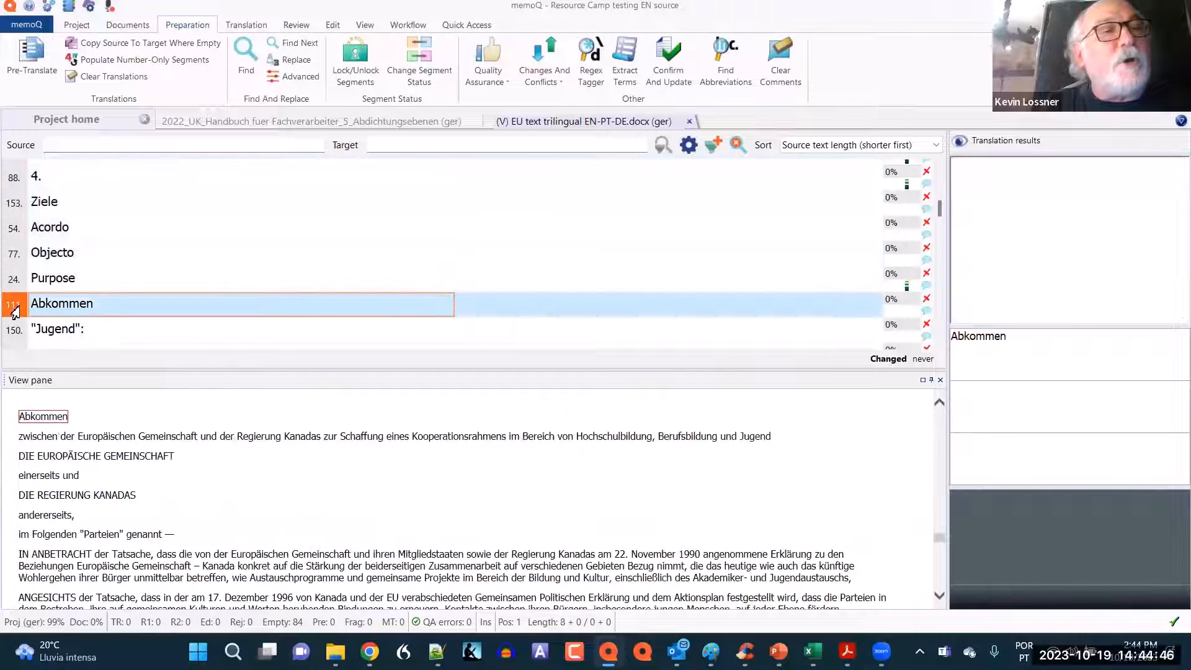
{"action": "left_click", "coordinate": [15, 262], "text": "shift"}
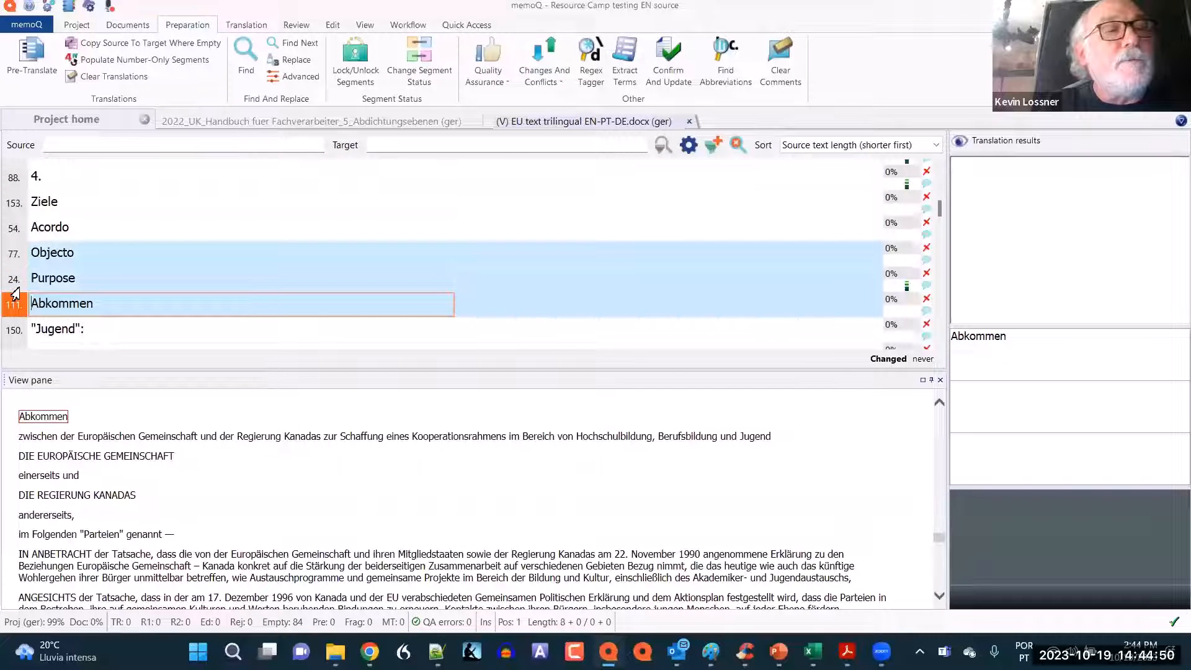
{"action": "left_click", "coordinate": [15, 286]}
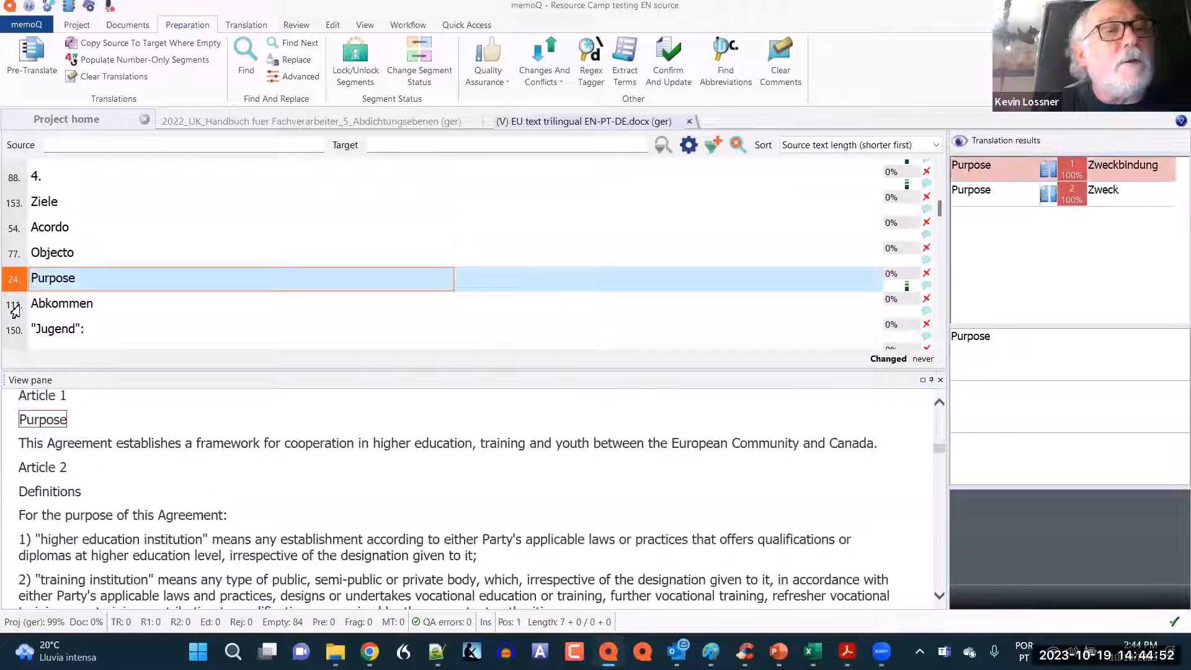
Copy the source text to the target in the German segments 111 "Abkommen" and 150 "Jugend" and lock both rows
{"action": "left_click", "coordinate": [15, 310]}
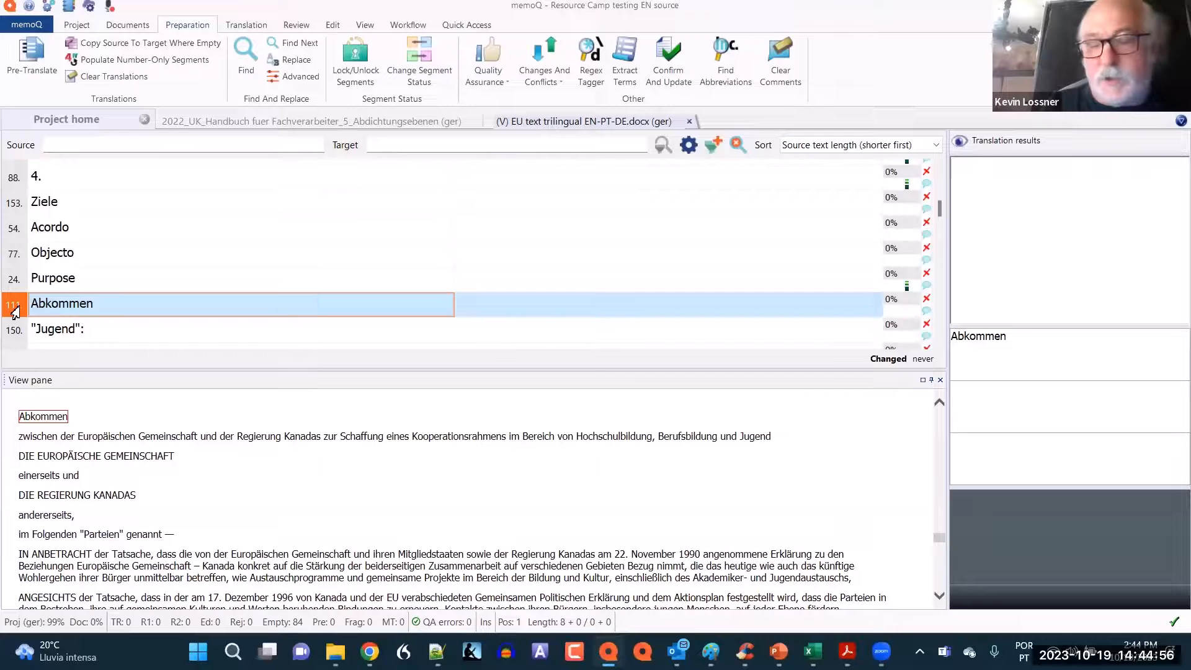
{"action": "key", "text": "shift+Down"}
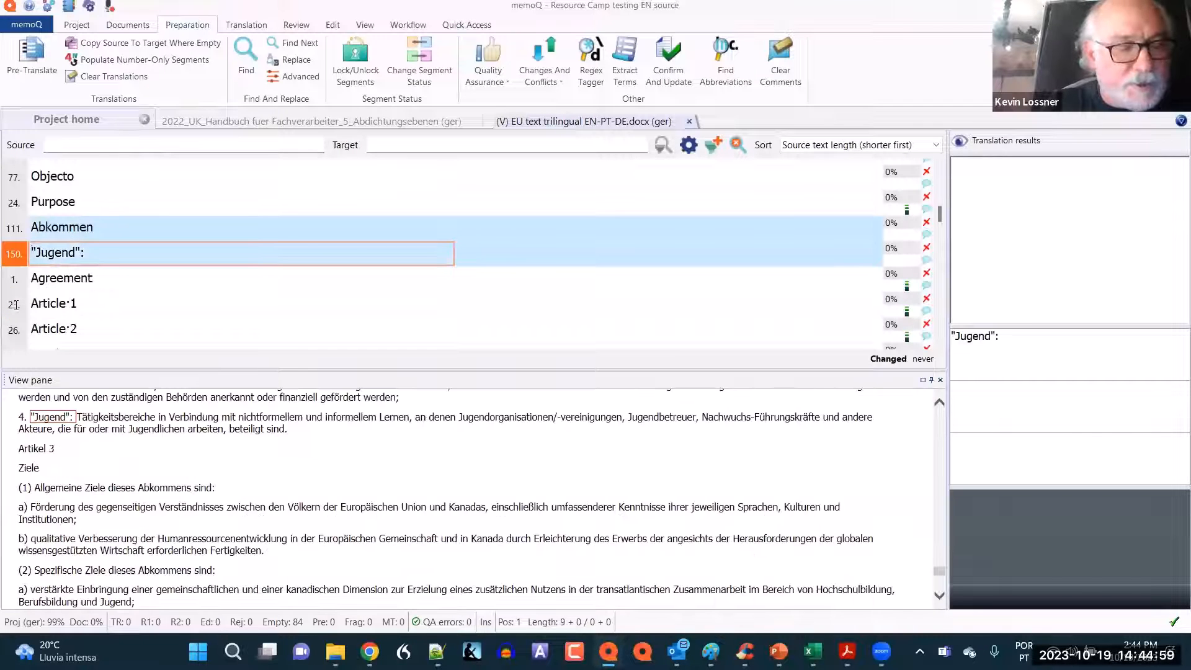
{"action": "key", "text": "ctrl+shift+s"}
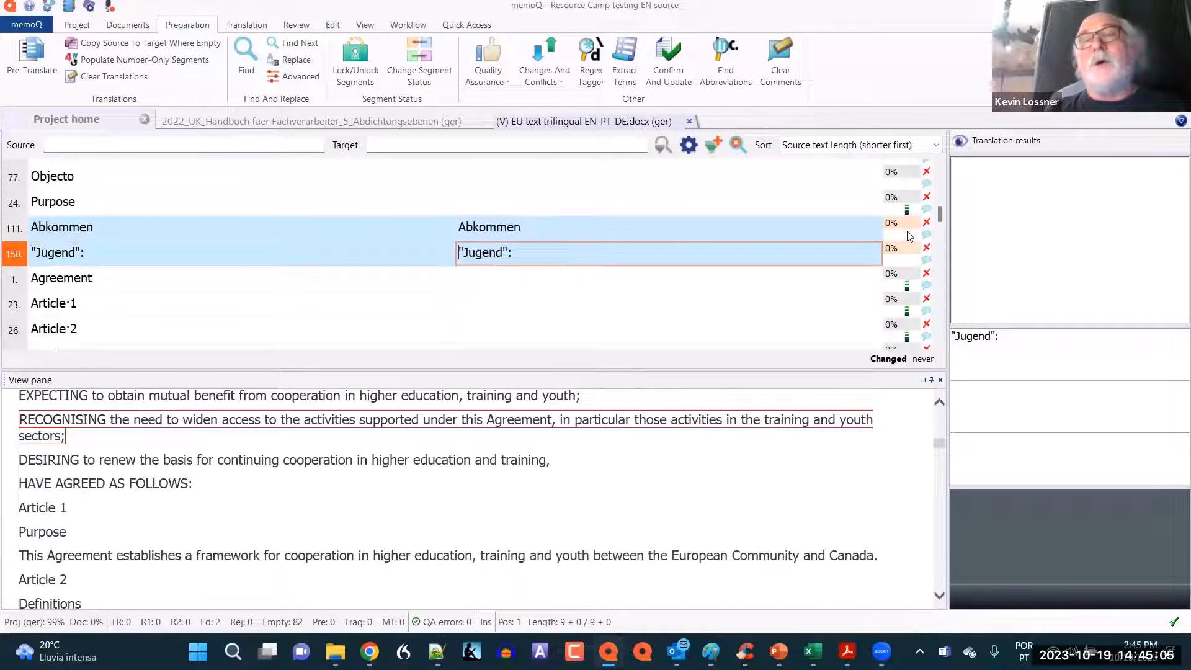
{"action": "left_click", "coordinate": [927, 226]}
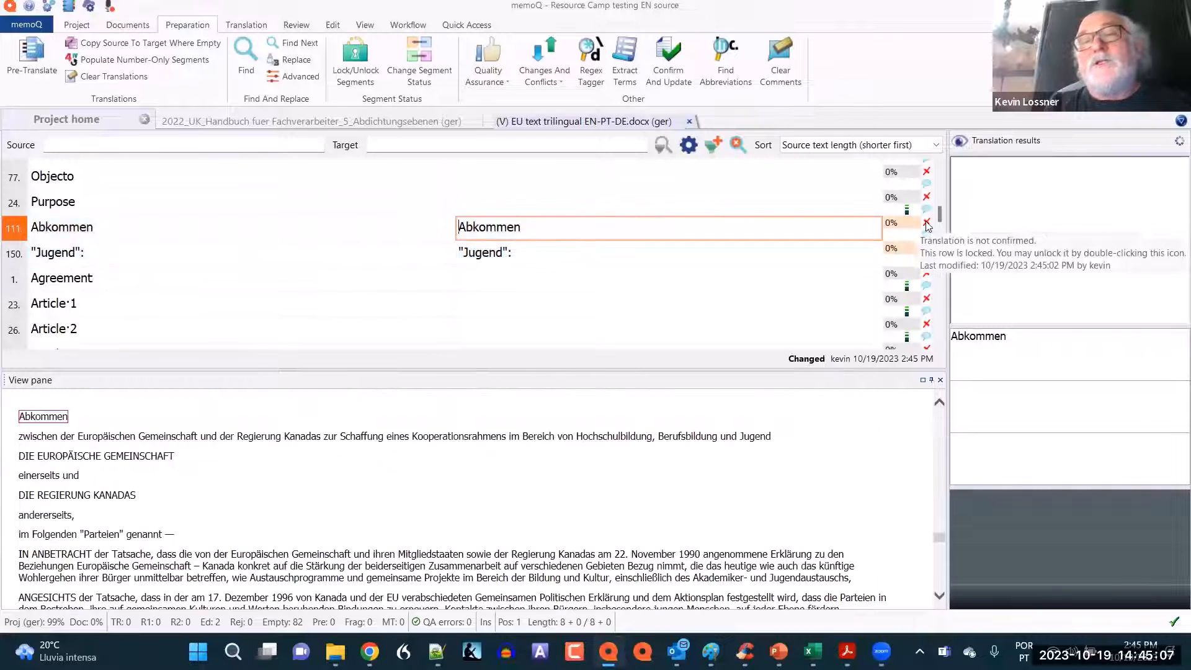
{"action": "left_click", "coordinate": [927, 253]}
{"action": "left_click", "coordinate": [927, 253]}
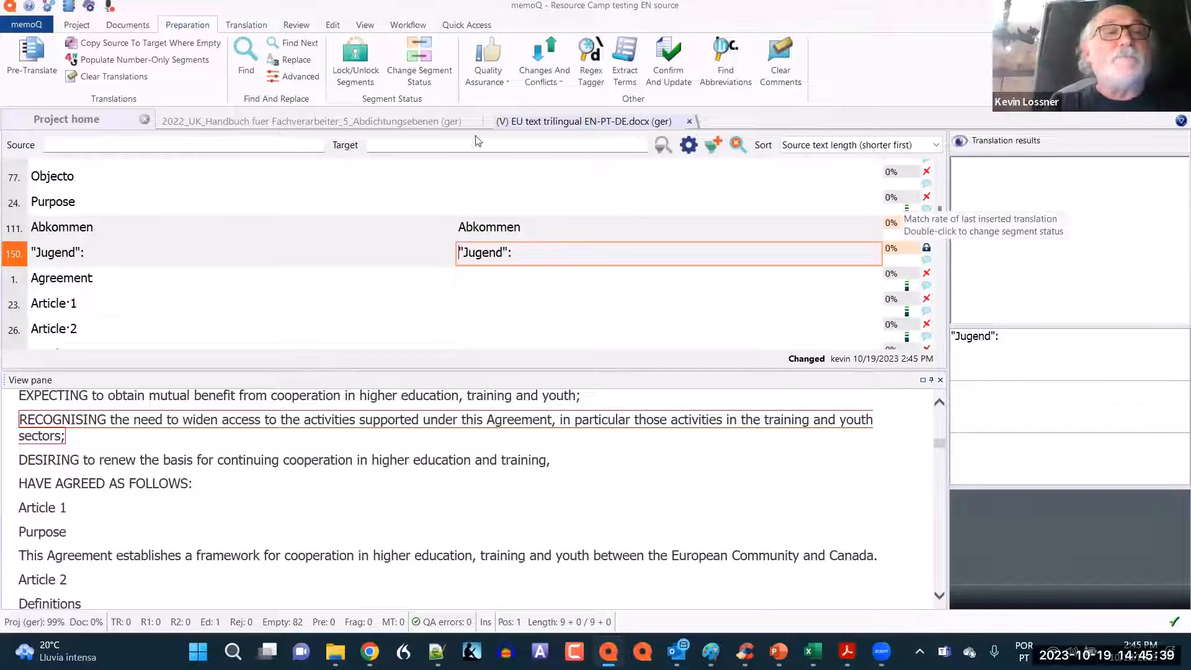
Start a new view of EU text trilingual EN-PT-DE.docx, closing its open tab, and restrict it to locked rows
{"action": "left_click", "coordinate": [105, 126]}
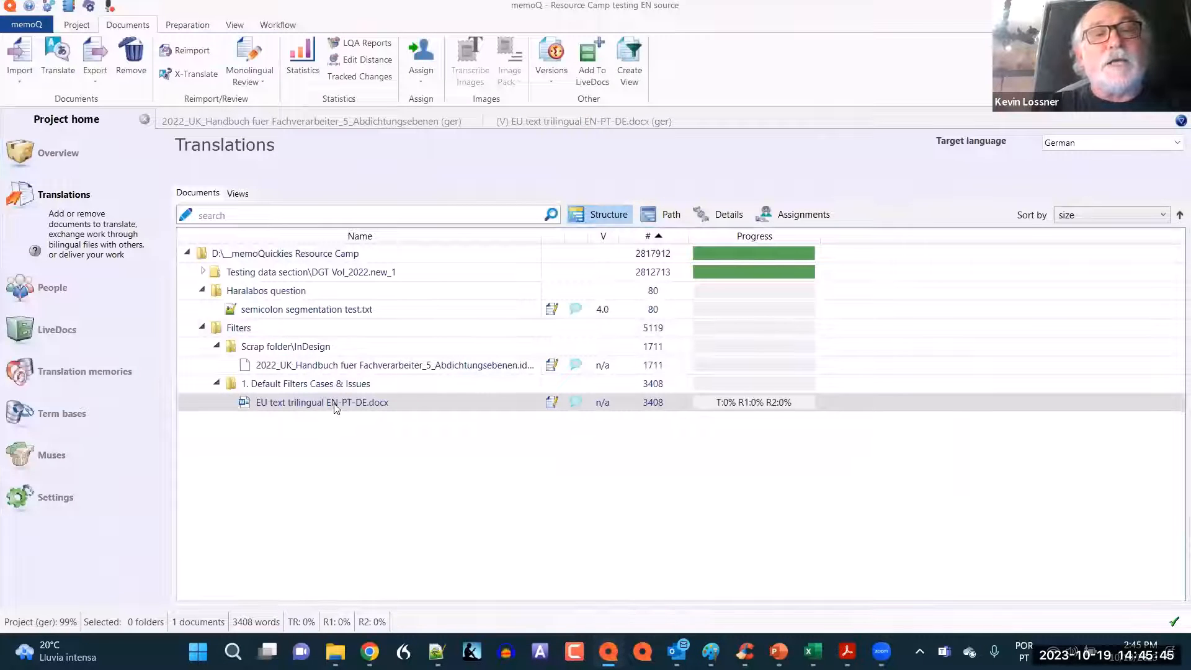
{"action": "left_click", "coordinate": [635, 84]}
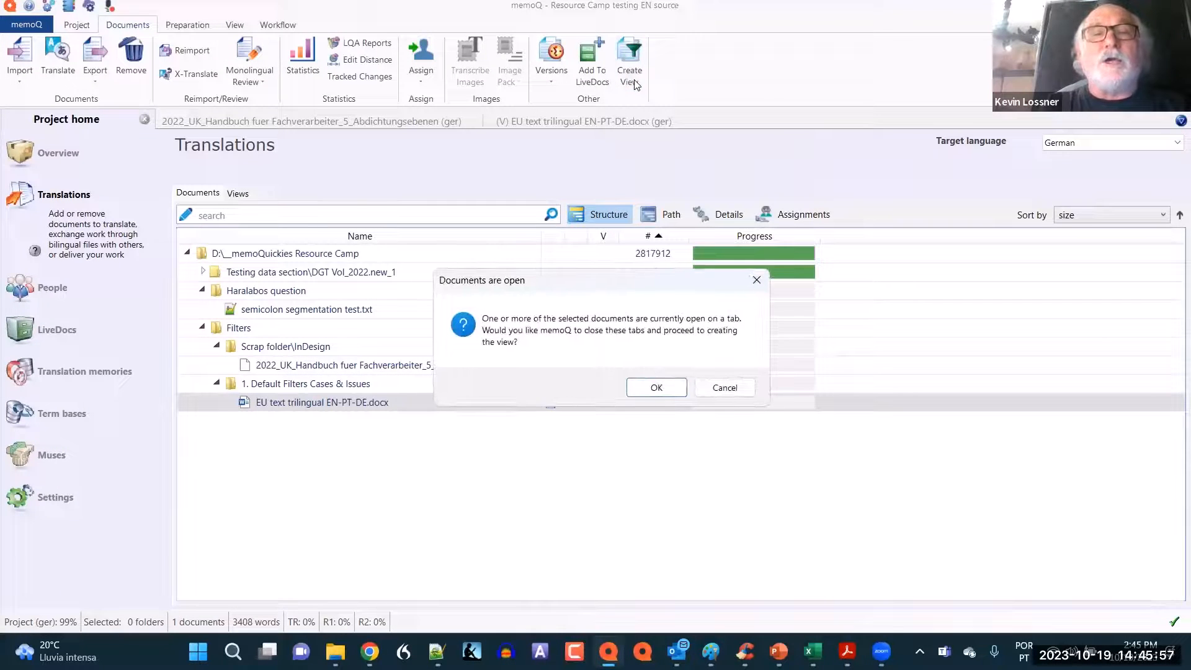
{"action": "left_click", "coordinate": [659, 388]}
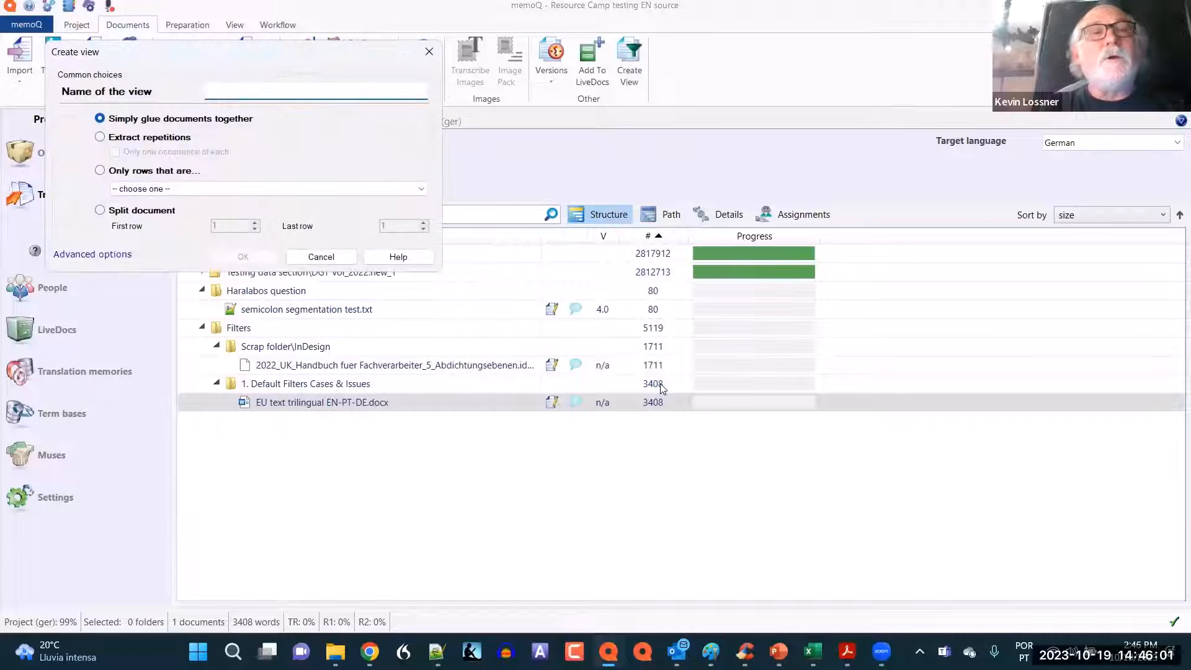
{"action": "left_click", "coordinate": [100, 171]}
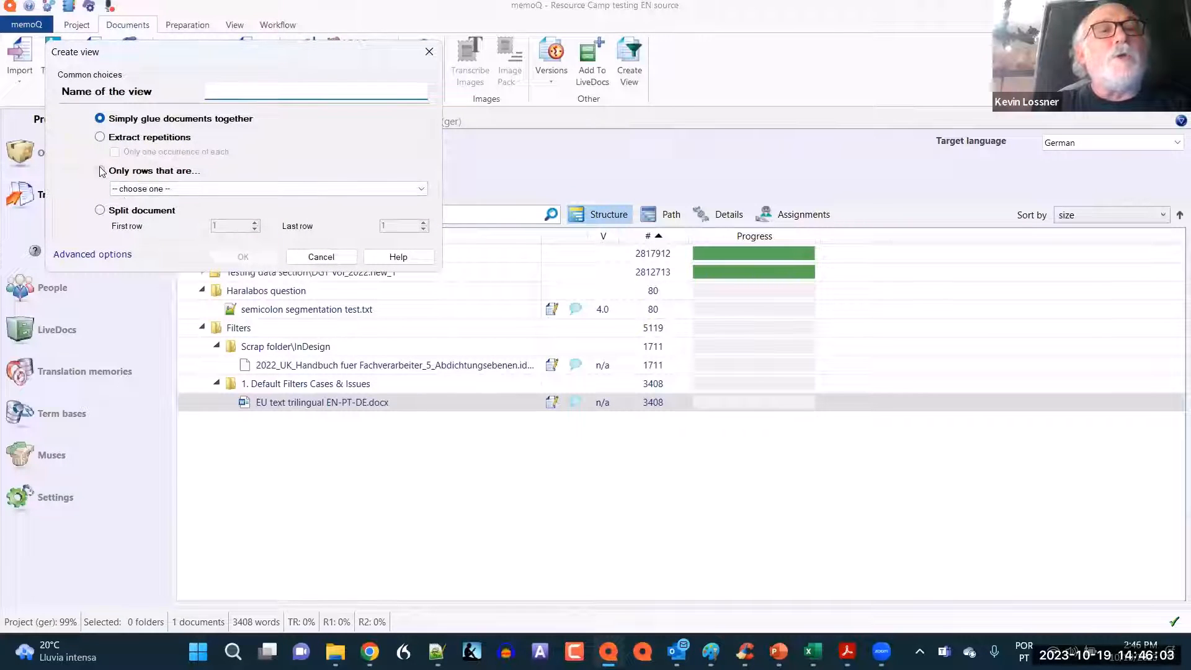
{"action": "left_click", "coordinate": [421, 188]}
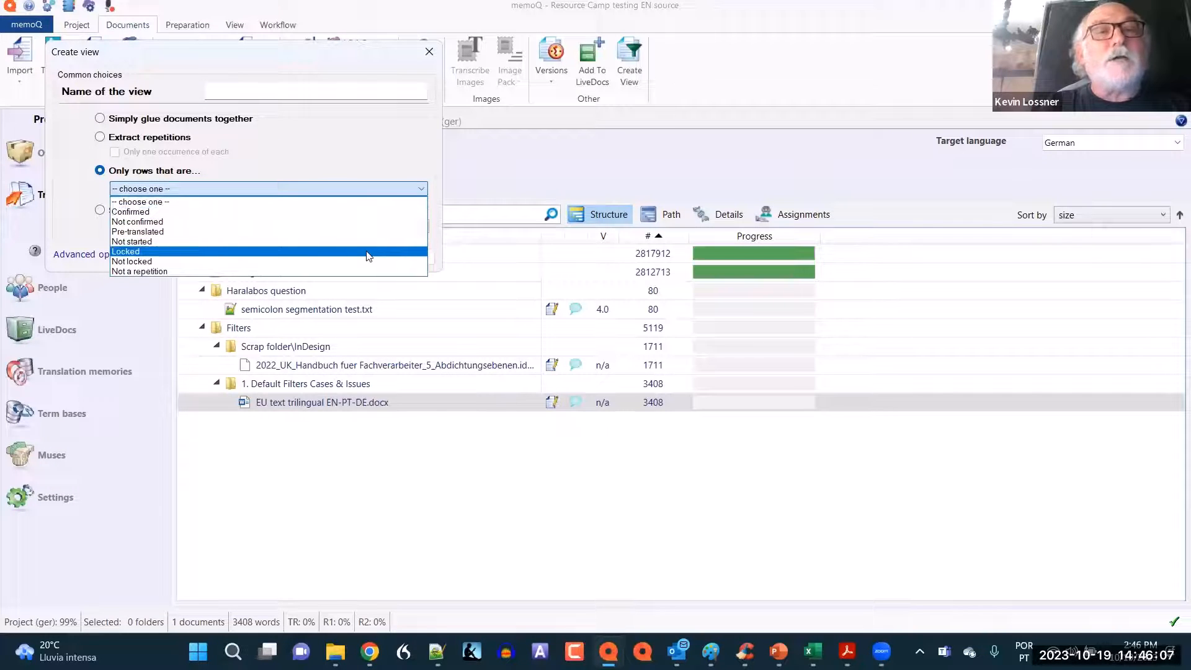
{"action": "left_click", "coordinate": [368, 251]}
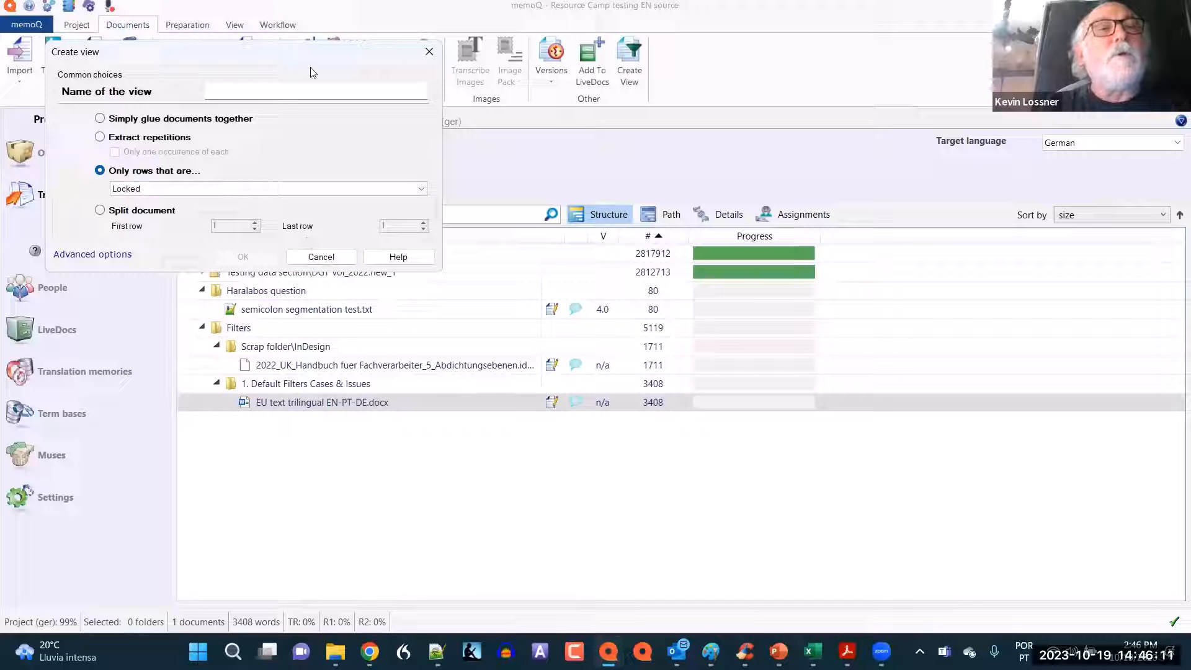
Name the view "German struff to send out" and create it
{"action": "left_click", "coordinate": [289, 90]}
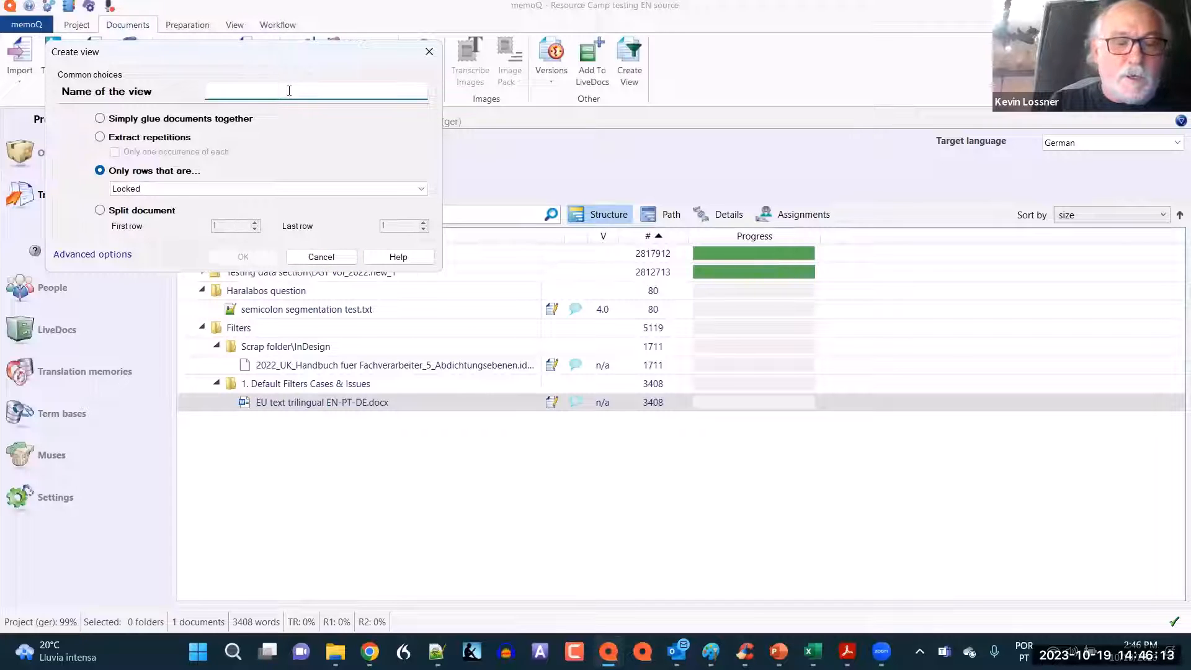
{"action": "type", "text": "German str"}
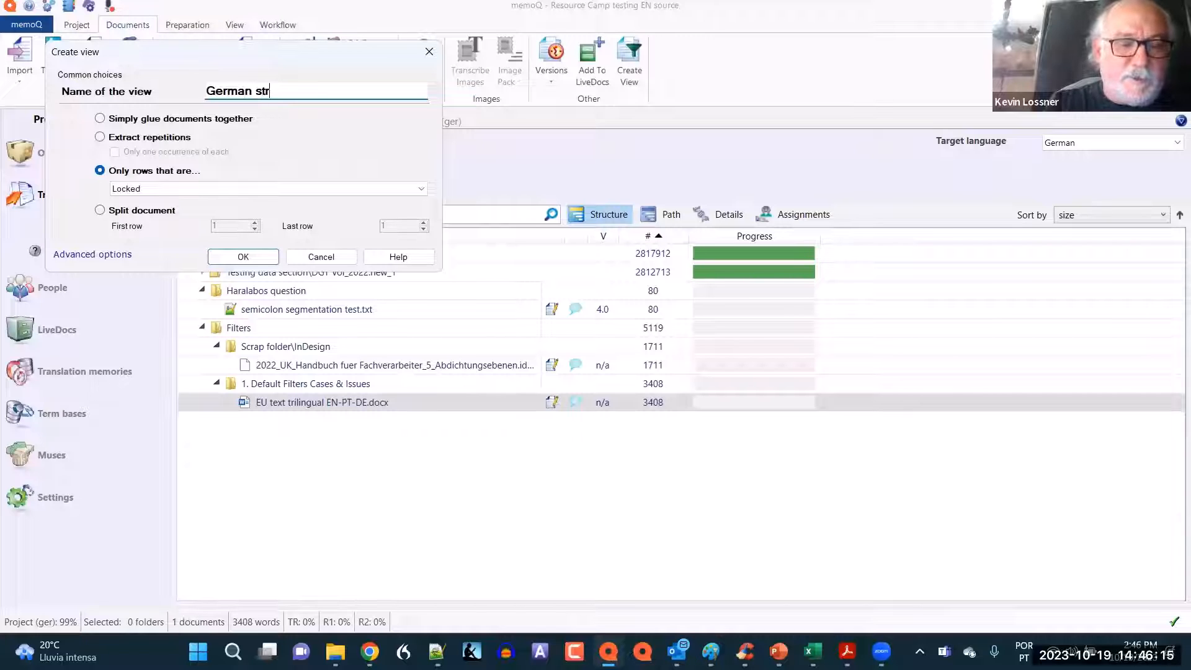
{"action": "type", "text": "uff to send "}
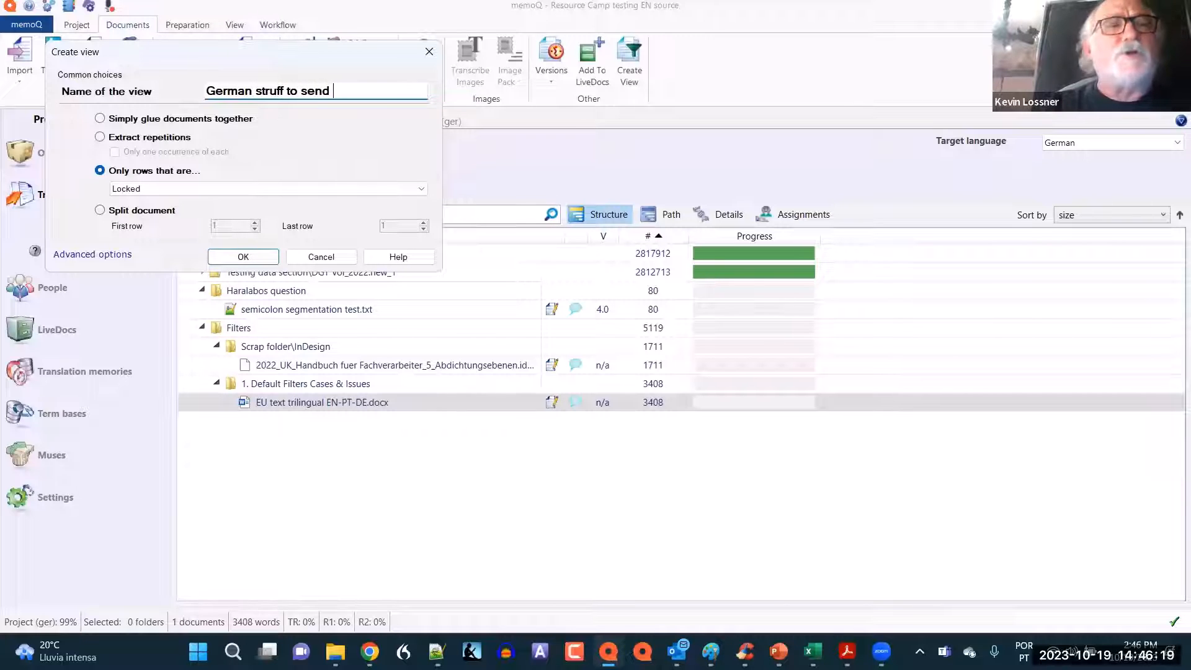
{"action": "type", "text": "out"}
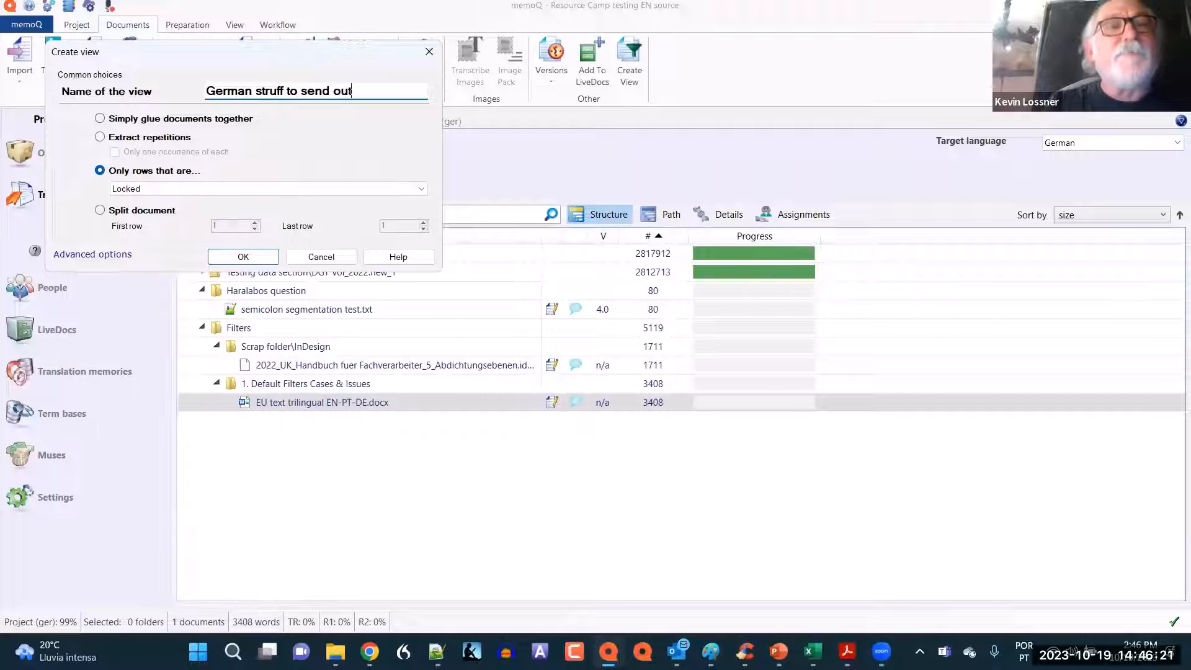
{"action": "left_click", "coordinate": [243, 256]}
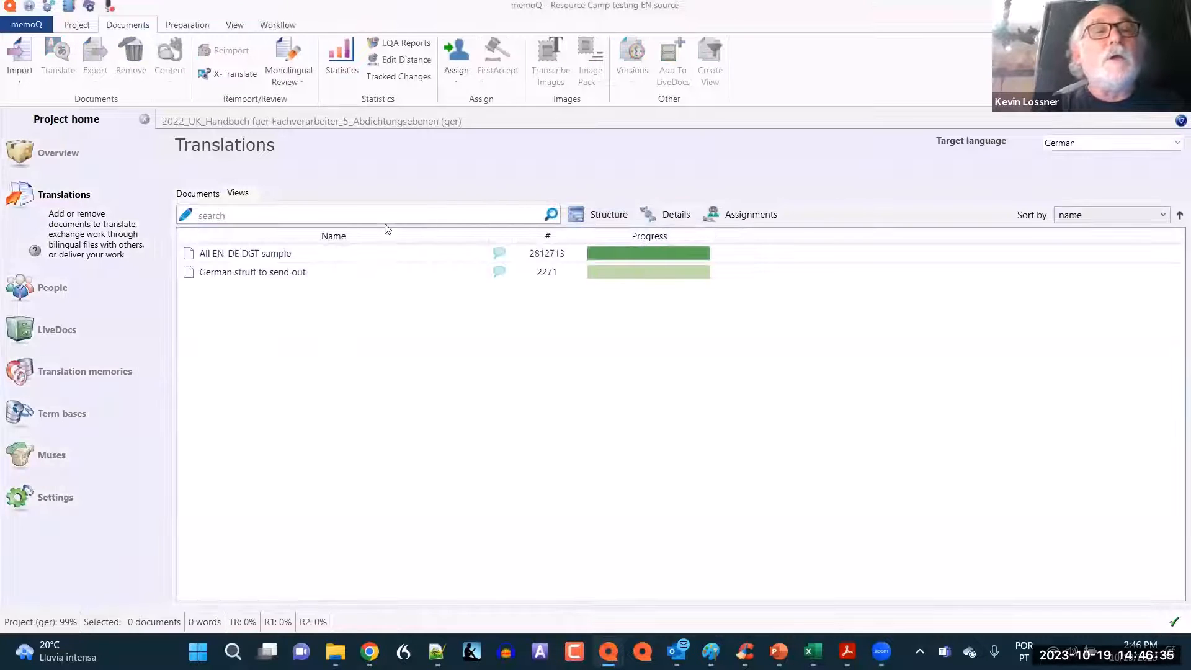
Open the "German struff to send out" view, check its locked segments through to the end, and close it
{"action": "left_click", "coordinate": [199, 277]}
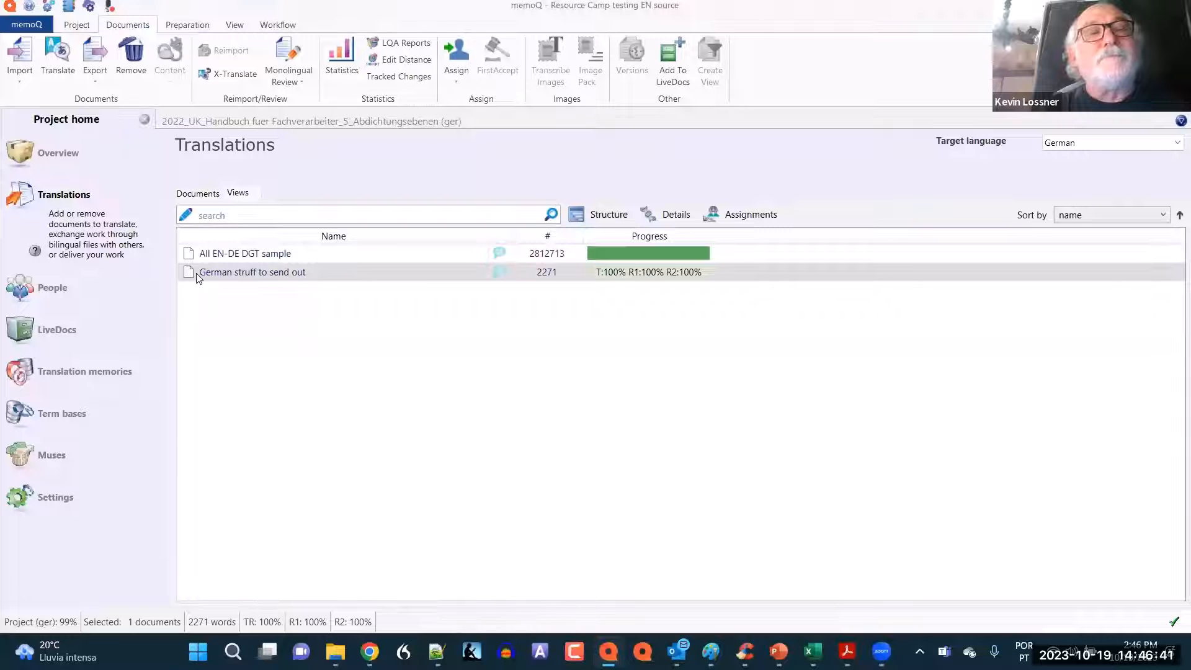
{"action": "double_click", "coordinate": [199, 277]}
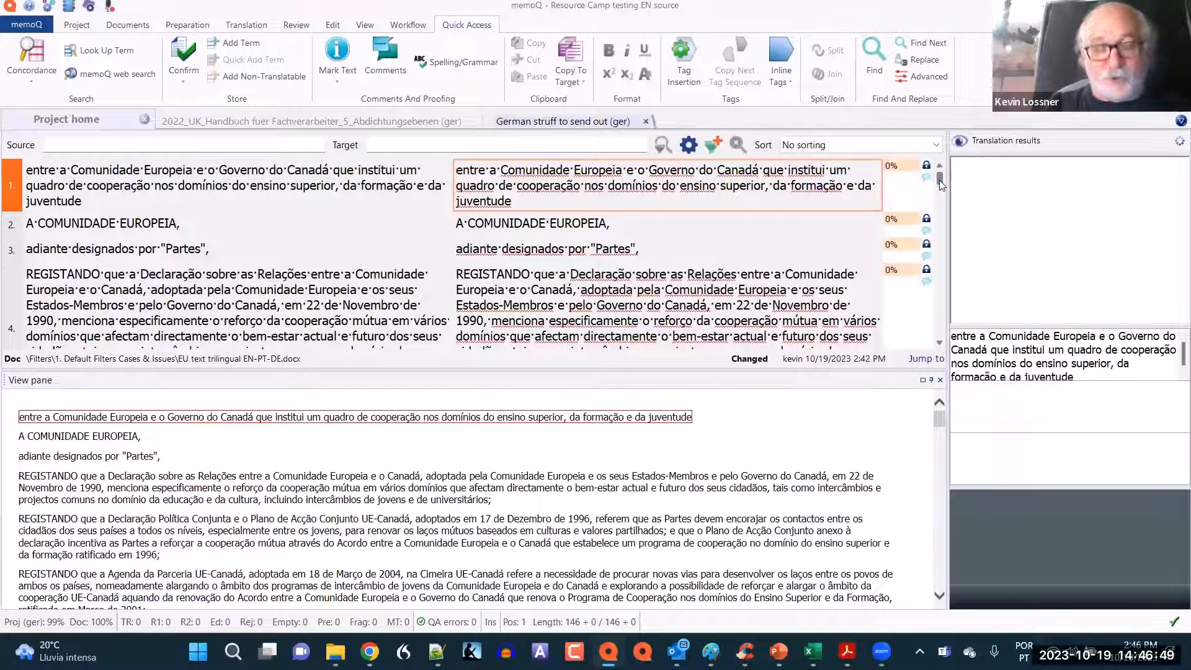
{"action": "left_click_drag", "start_coordinate": [939, 179], "coordinate": [940, 337]}
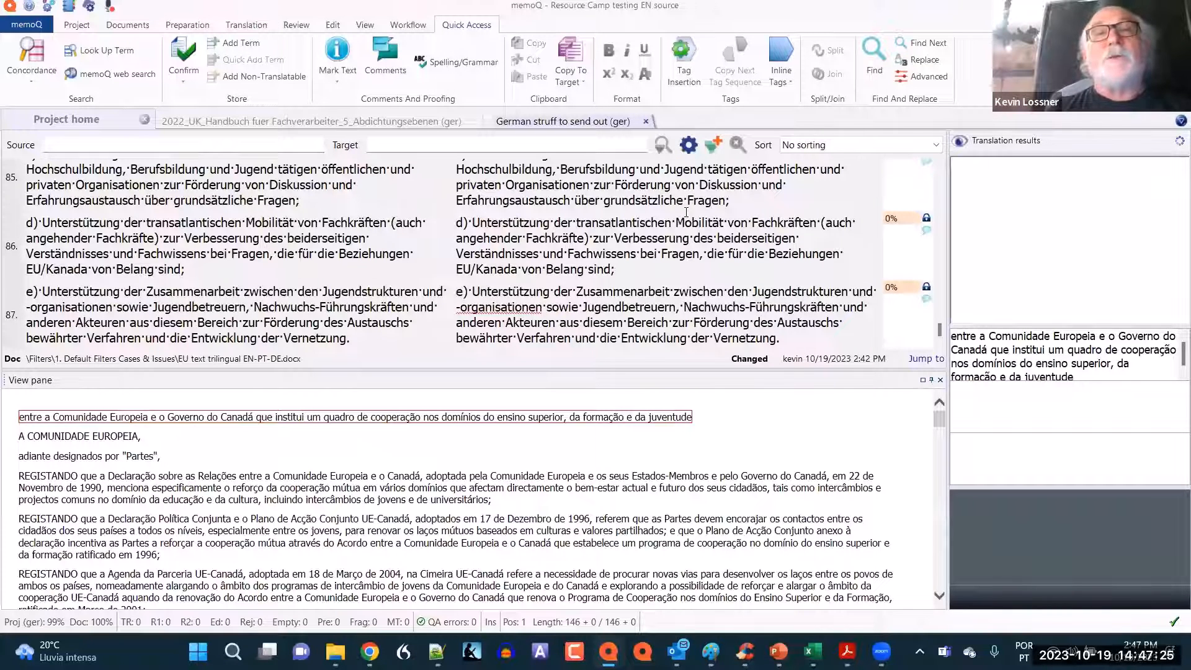
{"action": "left_click", "coordinate": [645, 121]}
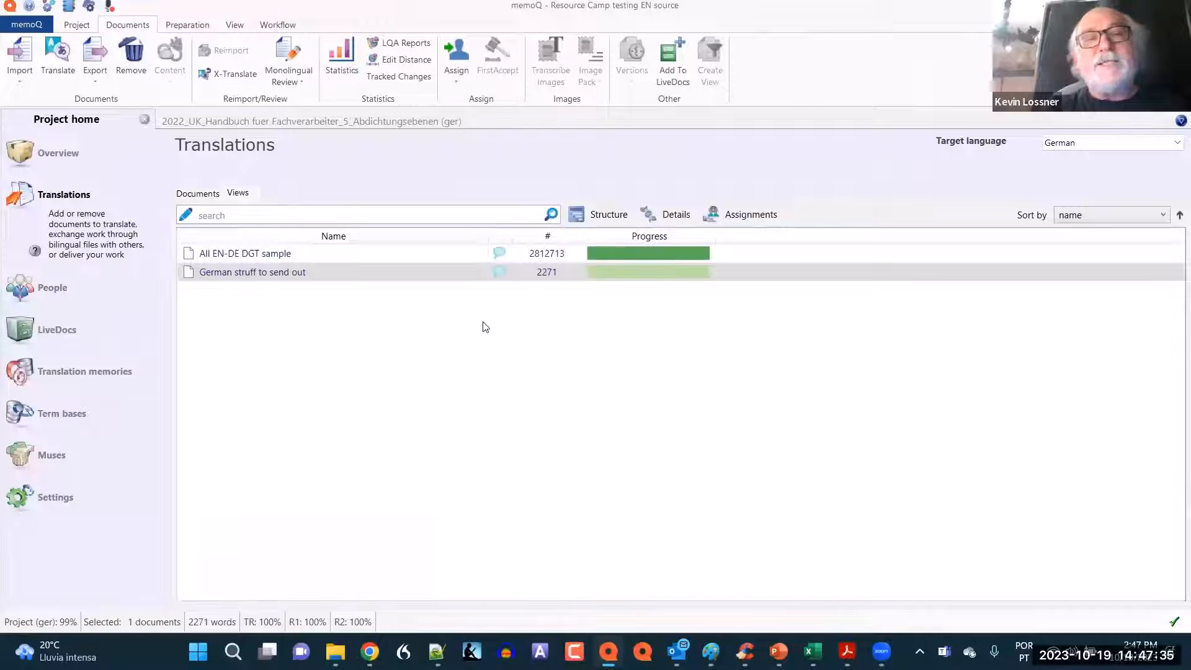
Return to the project's document list and import A Very Simple Text.txt from the 1. Default Filters Cases & Issues folder
{"action": "left_click", "coordinate": [194, 194]}
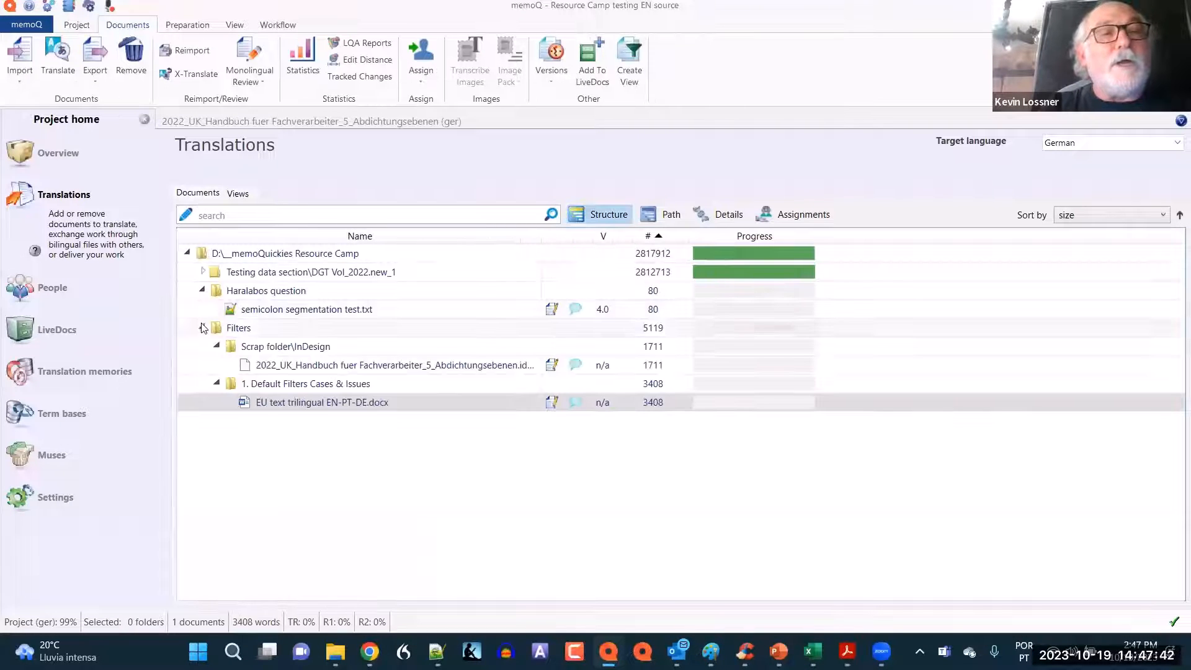
{"action": "left_click", "coordinate": [203, 328]}
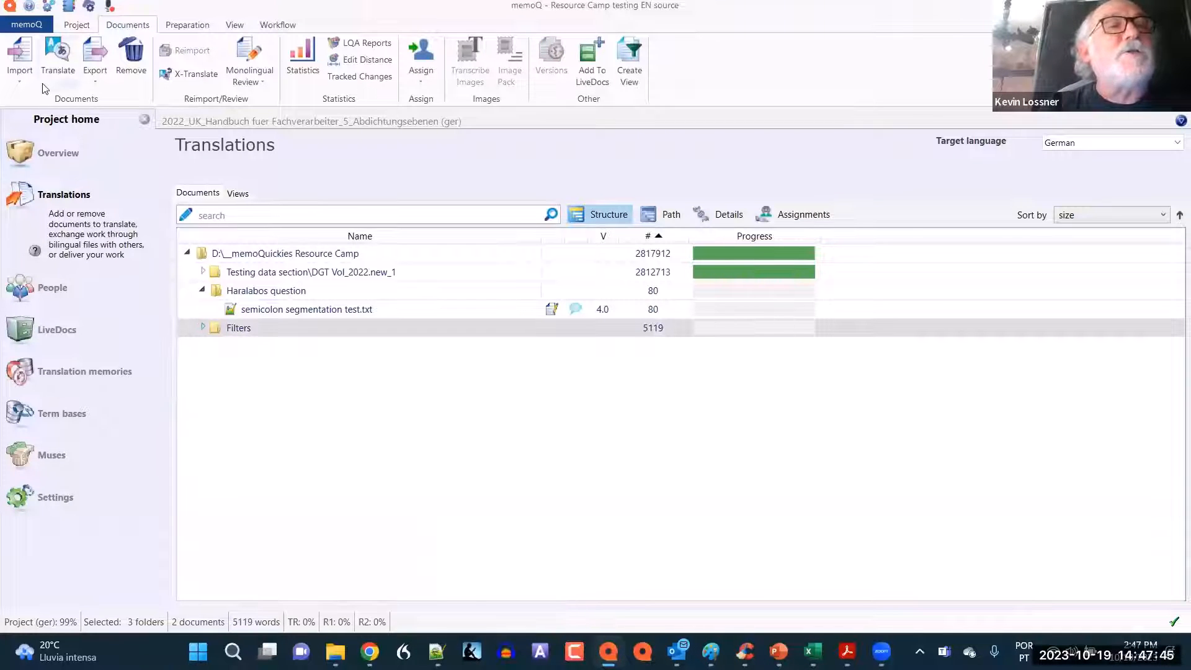
{"action": "left_click", "coordinate": [23, 88]}
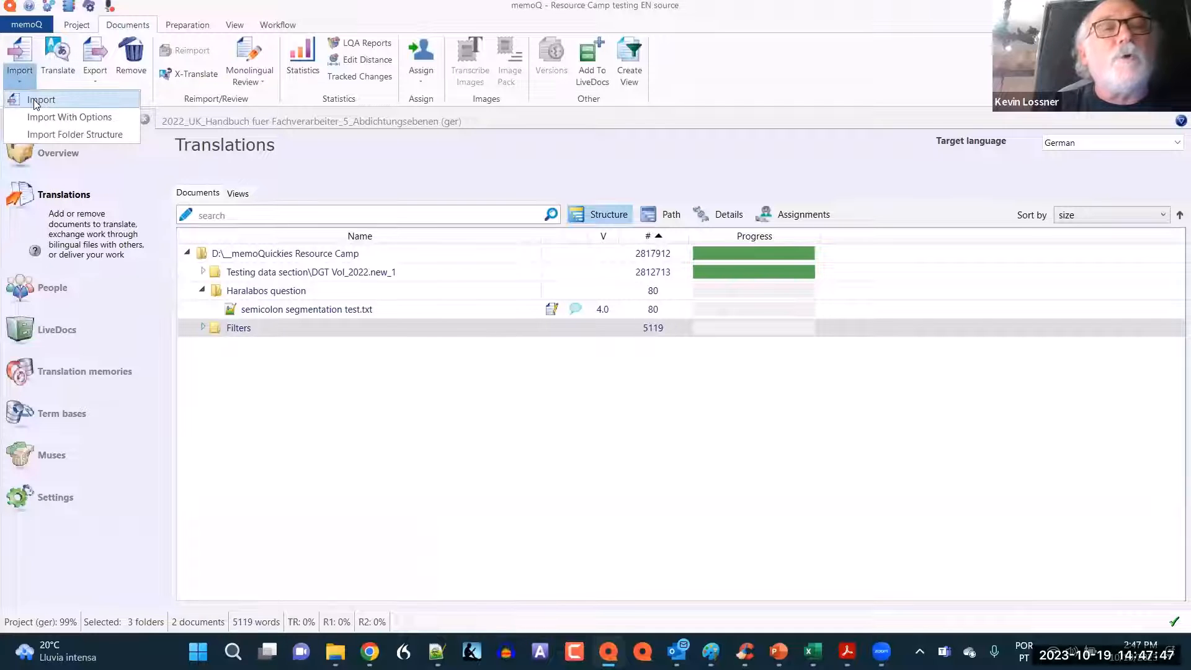
{"action": "left_click", "coordinate": [35, 102]}
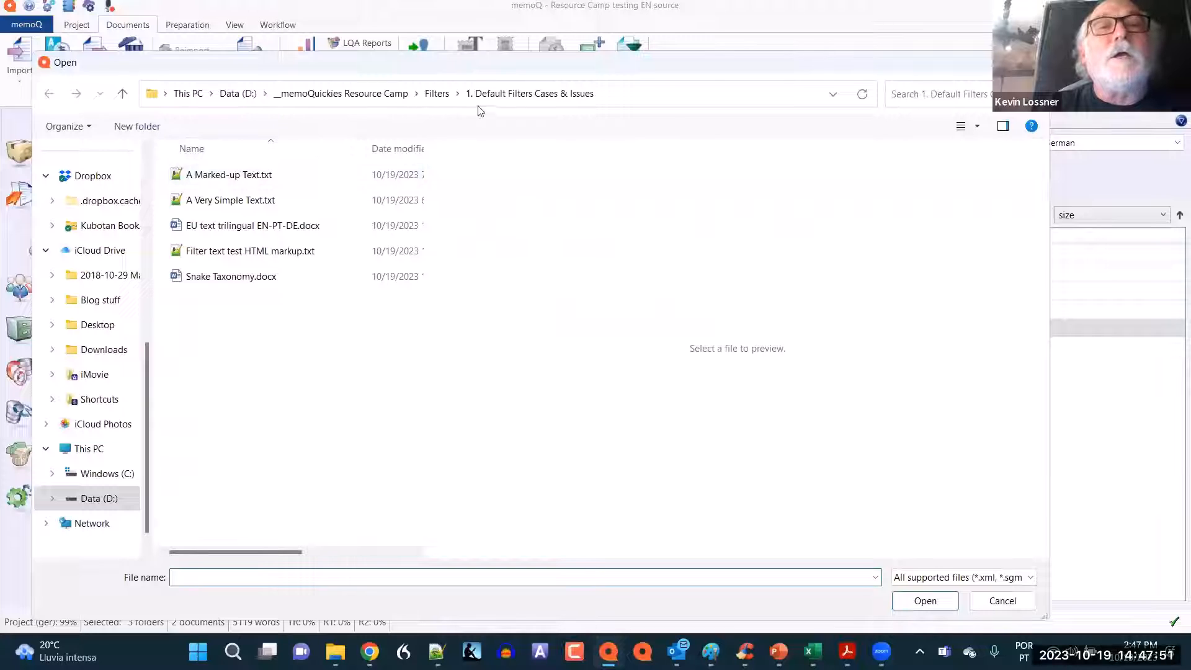
{"action": "left_click", "coordinate": [266, 200]}
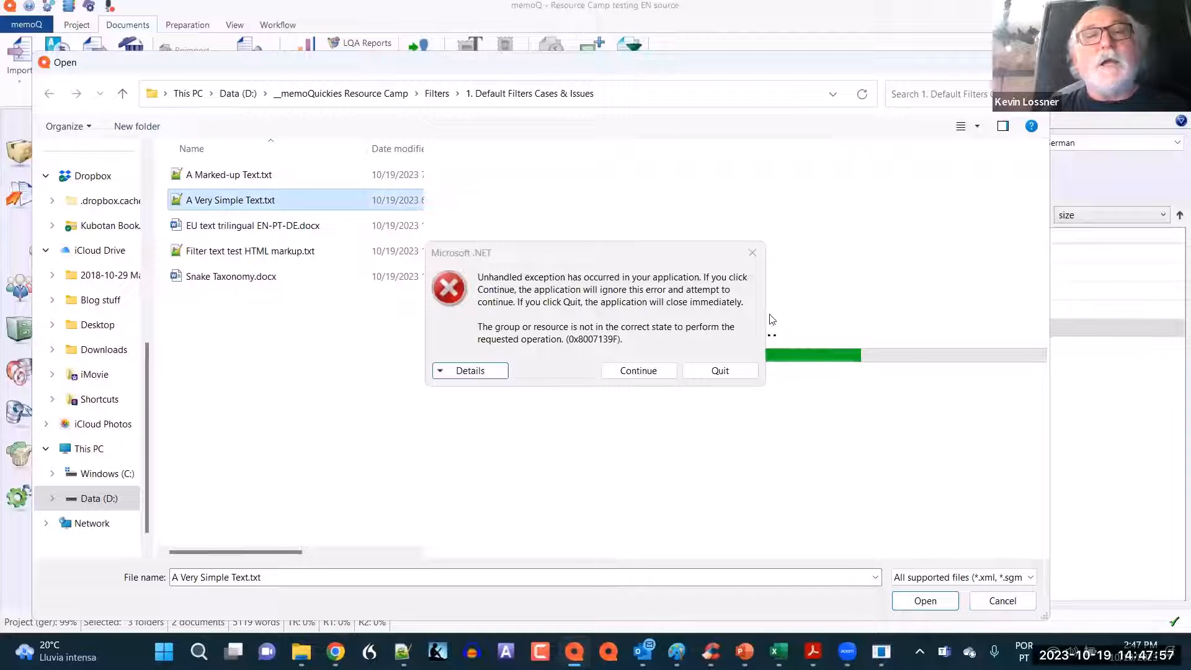
{"action": "left_click", "coordinate": [645, 372]}
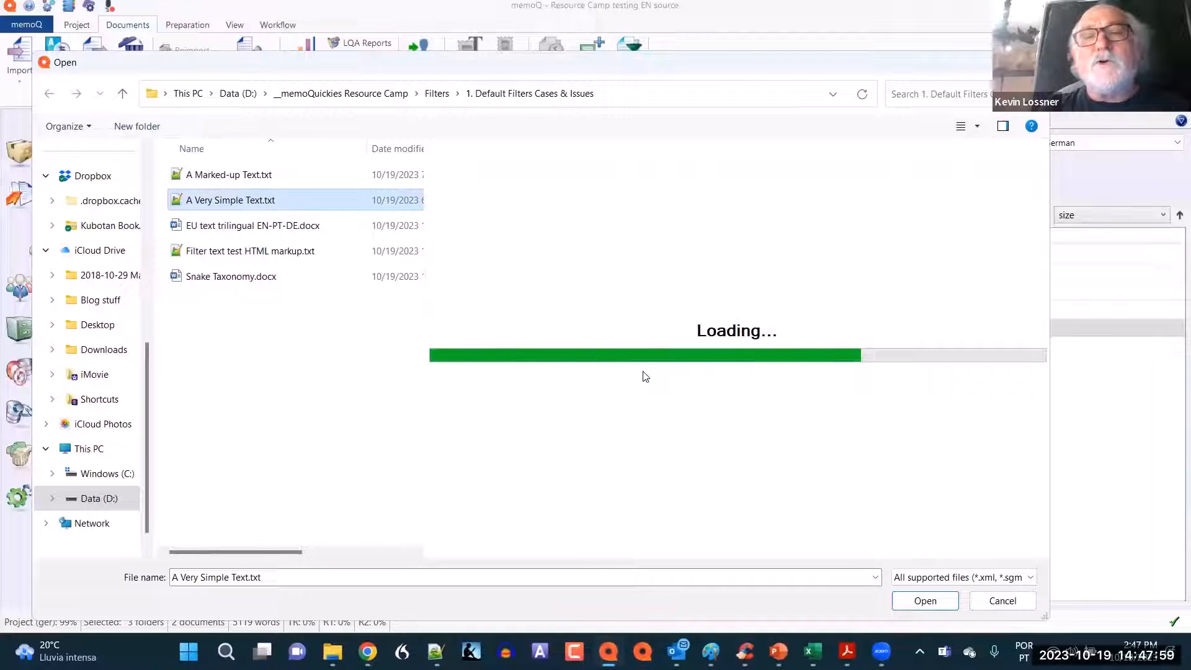
{"action": "left_click", "coordinate": [924, 600]}
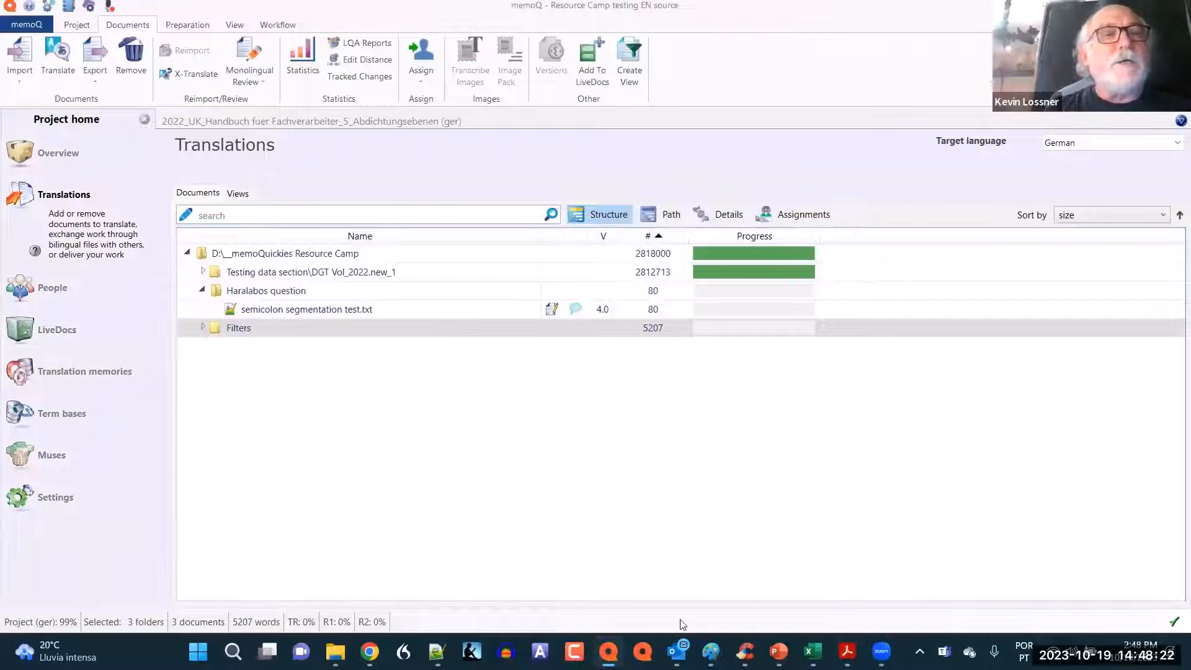
Open the imported A Very Simple Text.txt for translation and close the 2022_UK_Handbuch fuer Fachverarbeiter document
{"action": "left_click", "coordinate": [202, 328]}
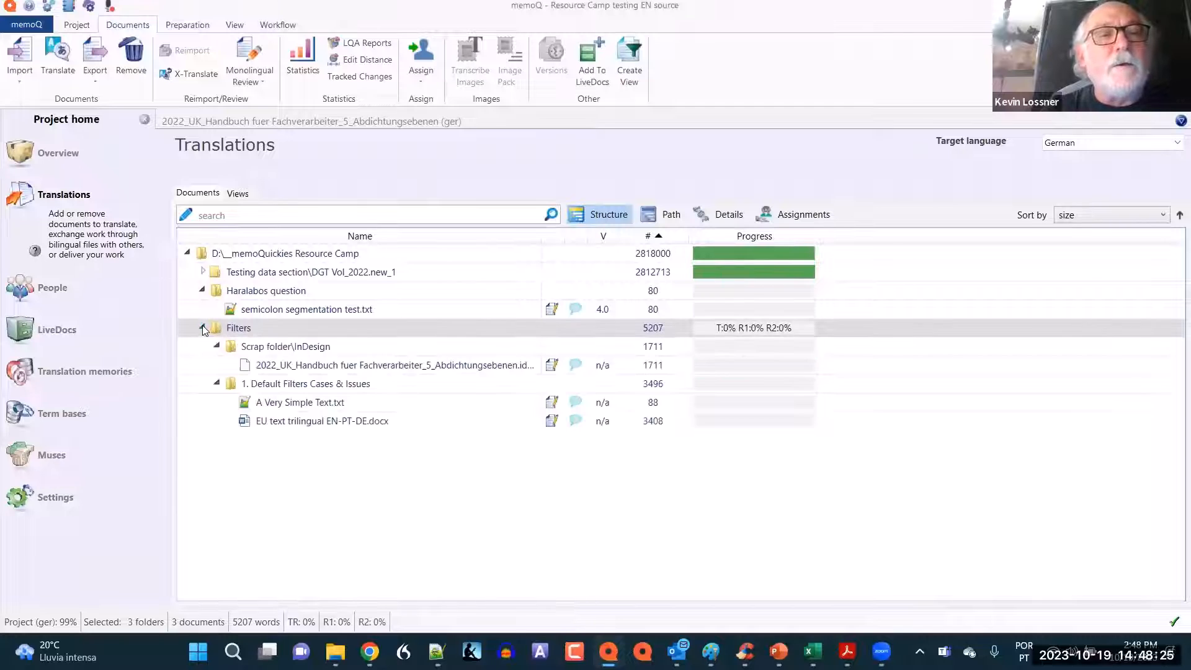
{"action": "left_click", "coordinate": [260, 406]}
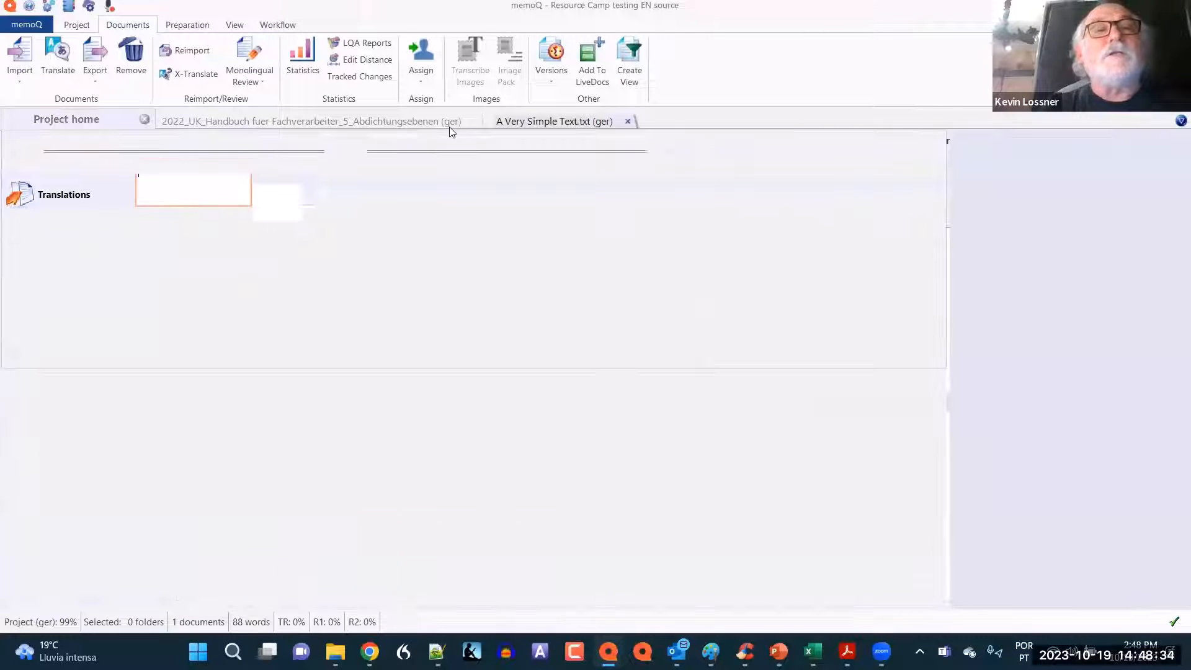
{"action": "left_click", "coordinate": [434, 122]}
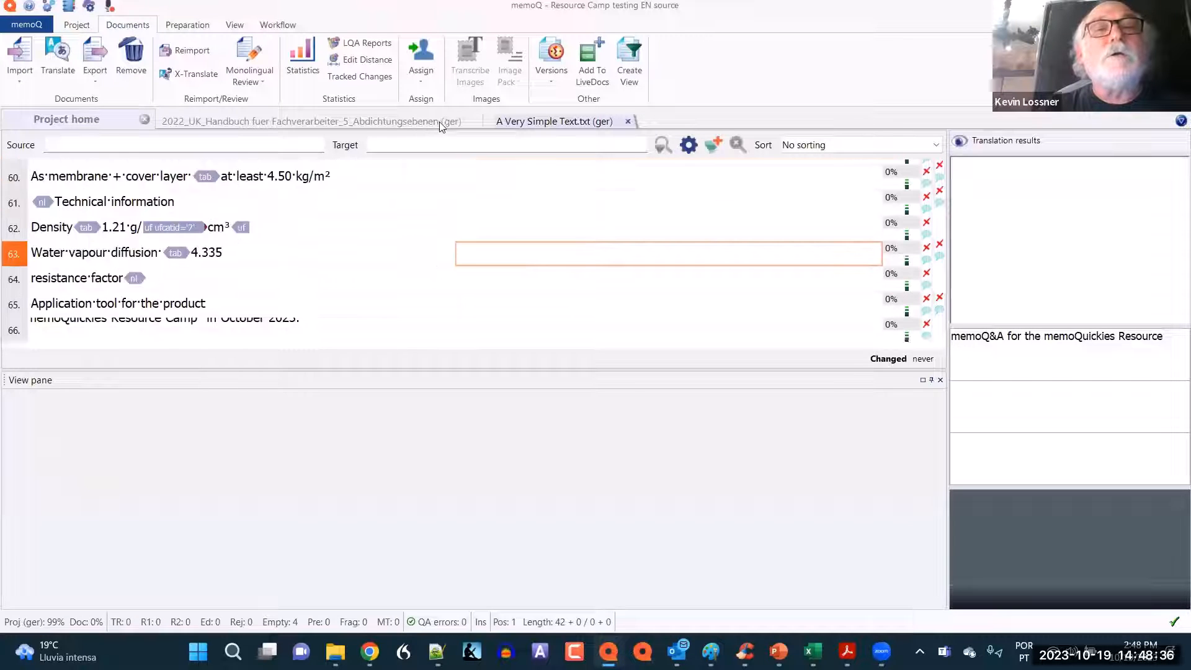
{"action": "left_click", "coordinate": [481, 122]}
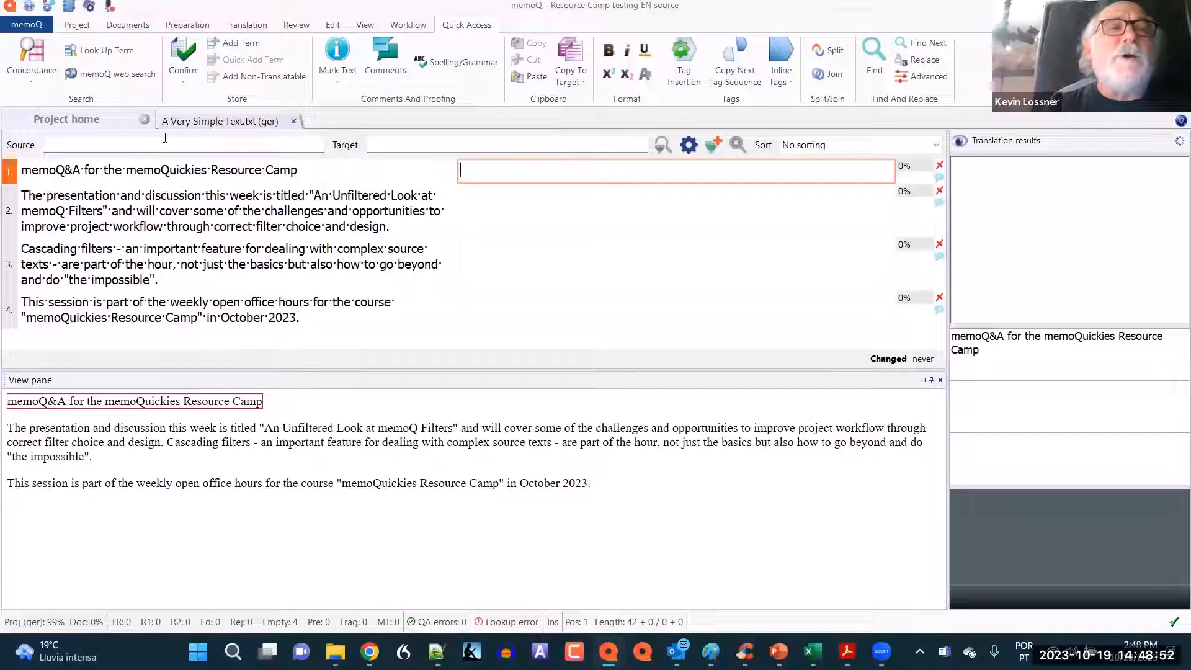
Return to the project's document list, switch to File Explorer, and highlight the mytxt extension in the name of Another Very Simple Text.mytxt
{"action": "left_click", "coordinate": [105, 126]}
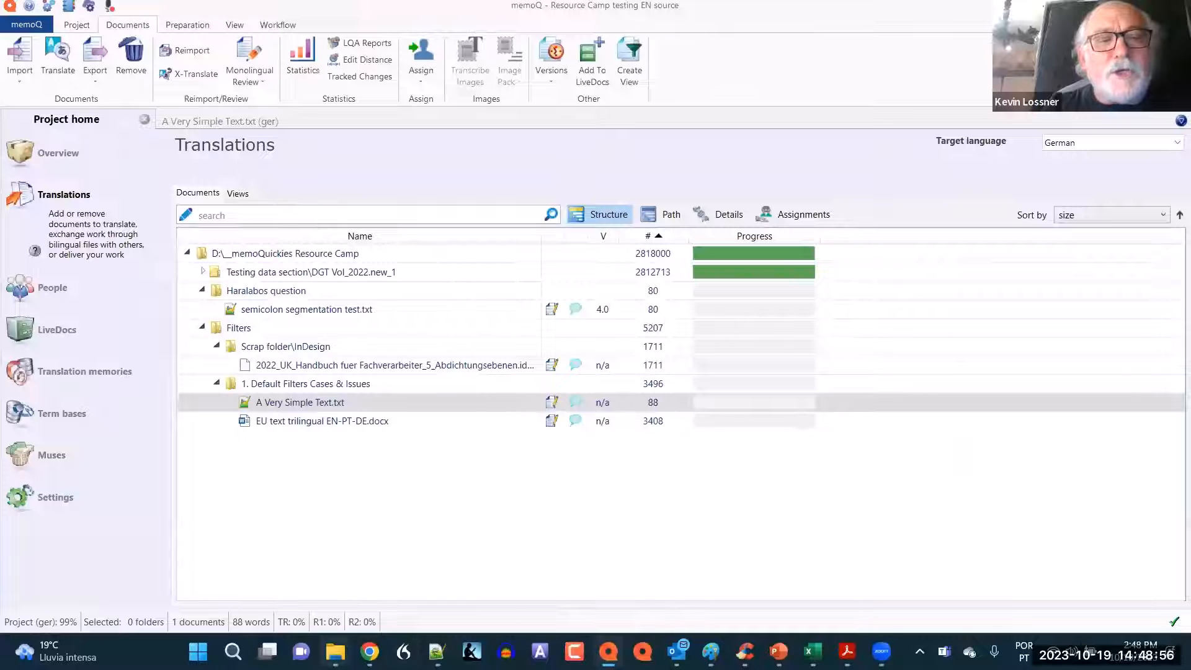
{"action": "mouse_move", "coordinate": [336, 650]}
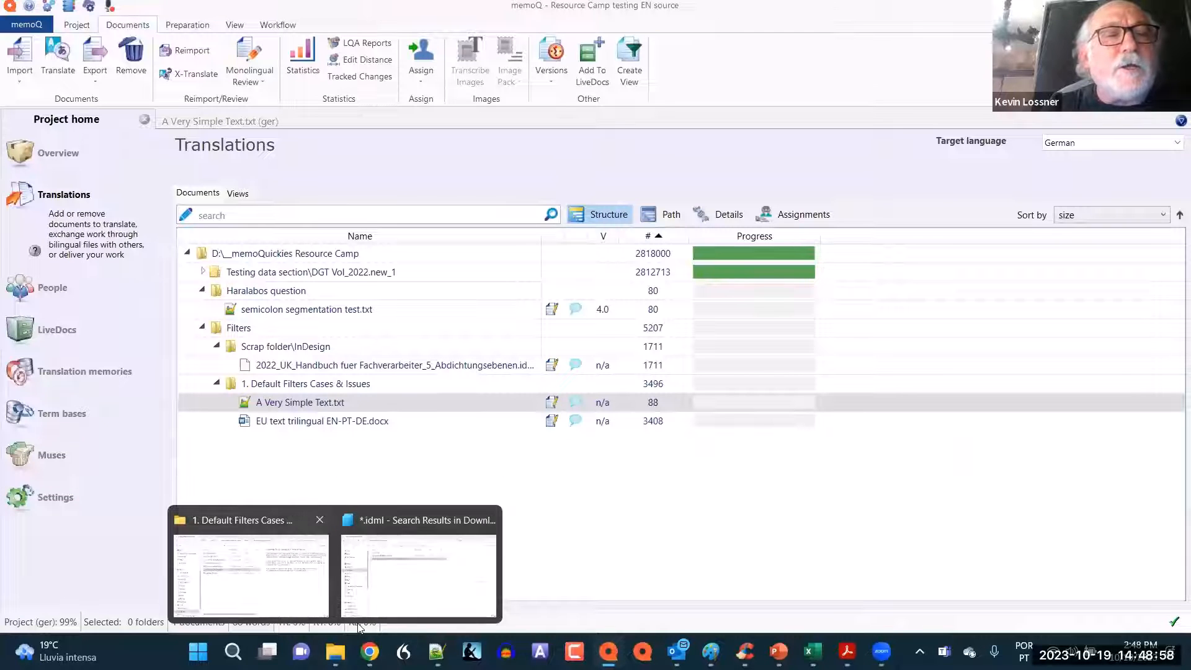
{"action": "left_click", "coordinate": [279, 558]}
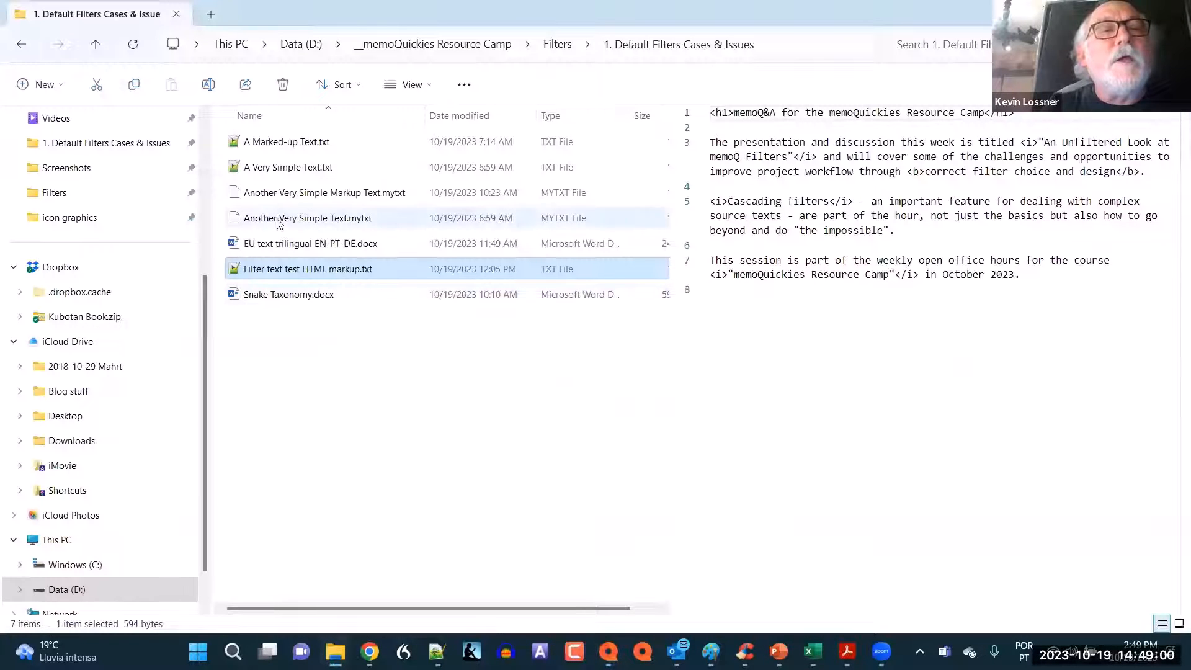
{"action": "left_click", "coordinate": [263, 194]}
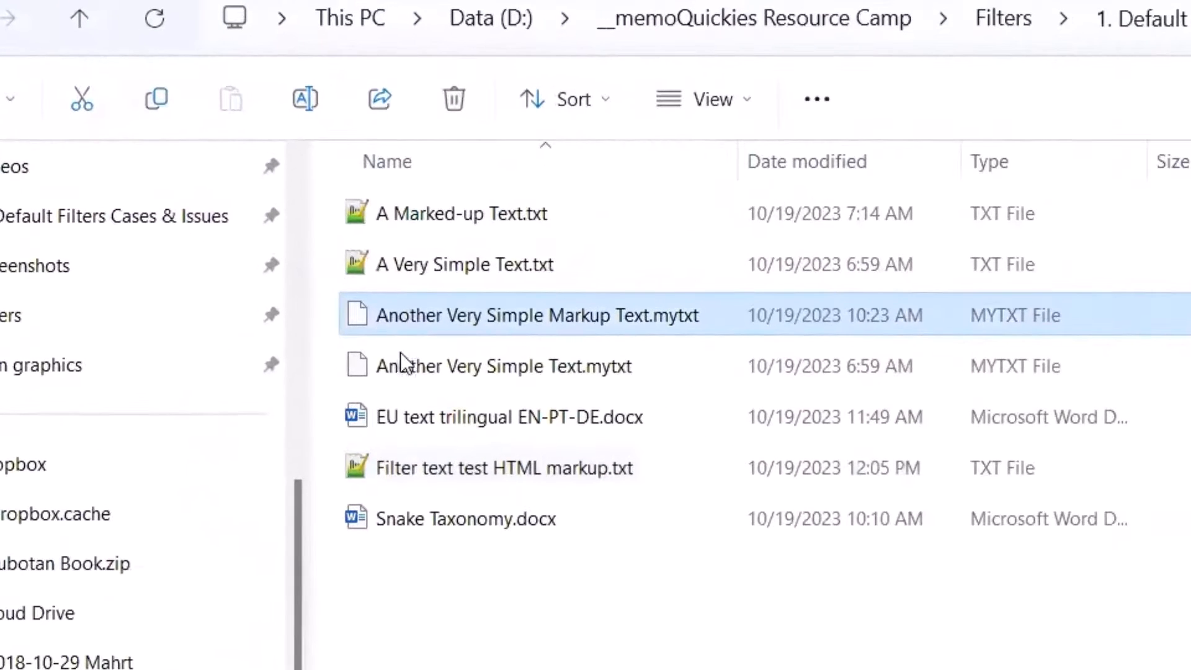
{"action": "left_click", "coordinate": [356, 320]}
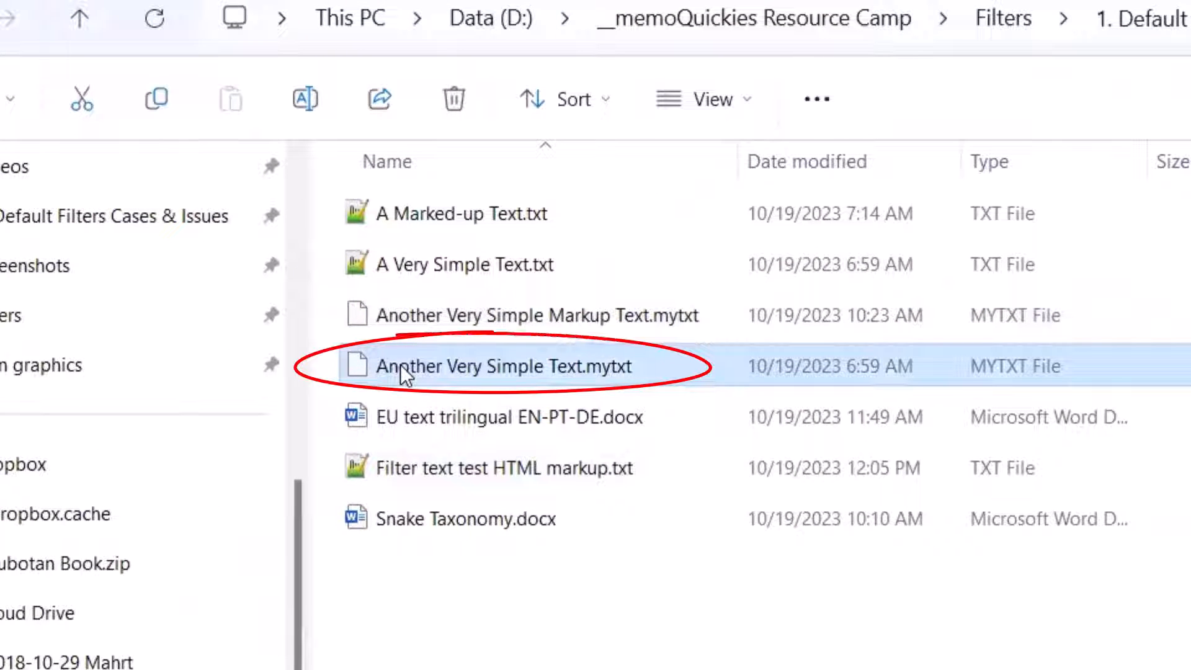
{"action": "left_click", "coordinate": [635, 367]}
{"action": "left_click", "coordinate": [638, 367]}
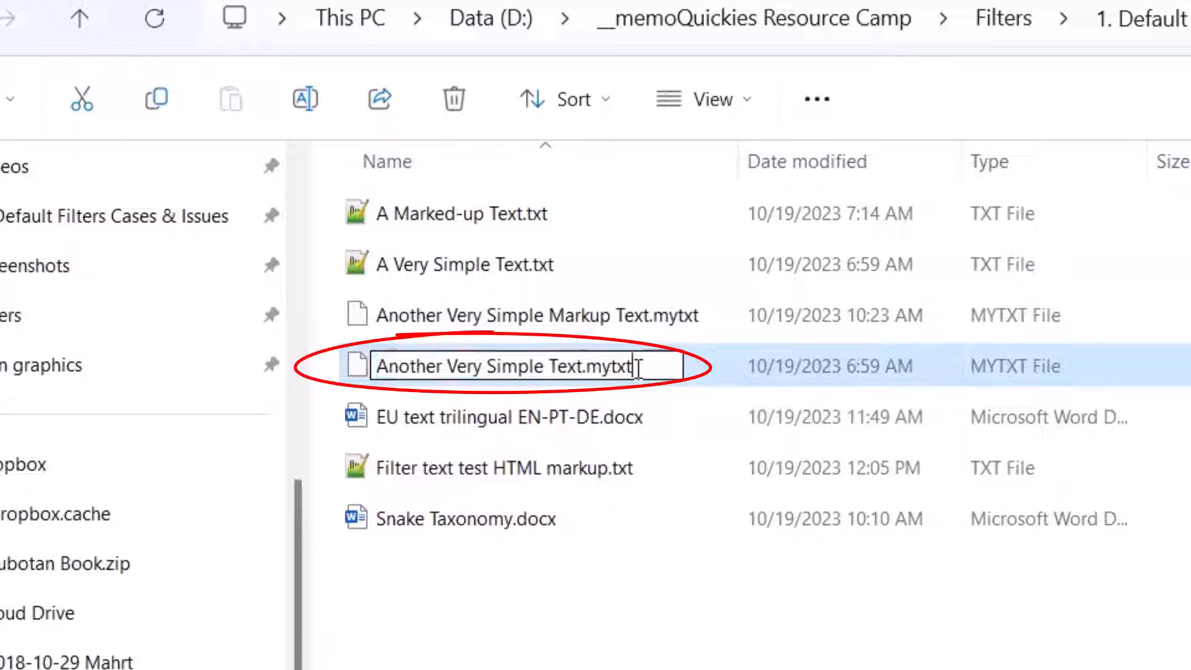
{"action": "left_click_drag", "start_coordinate": [637, 367], "coordinate": [594, 372]}
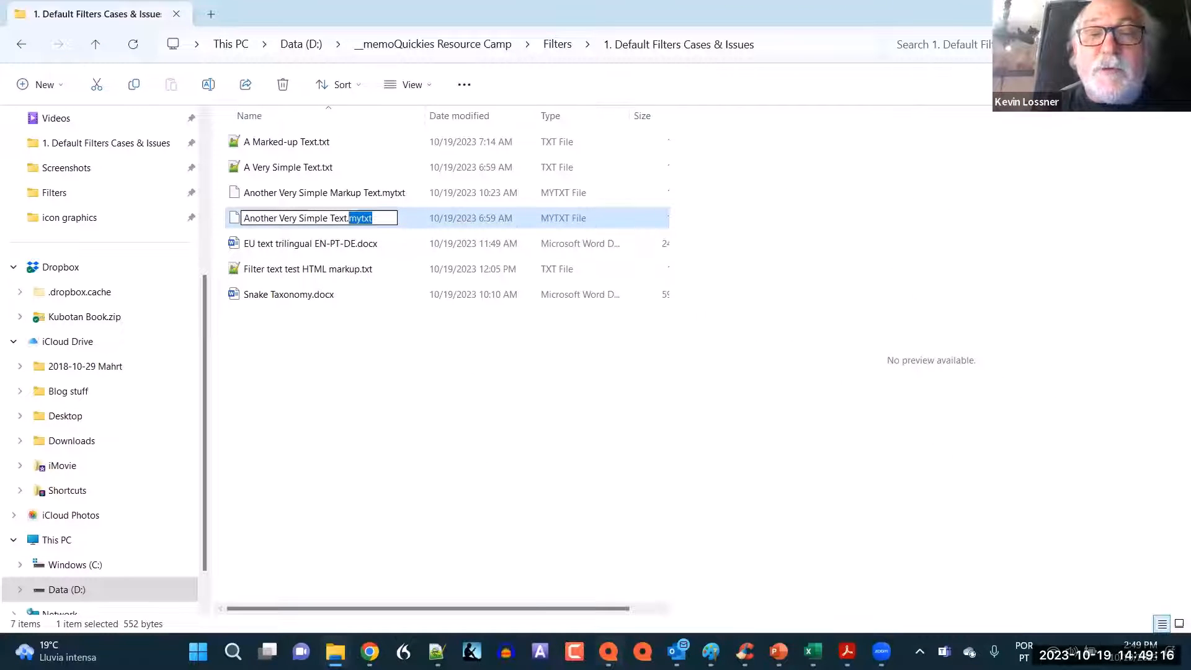
Switch to memoQ, start a document import showing all file types, and choose Another Very Simple Markup Text.mytxt
{"action": "left_click", "coordinate": [608, 651]}
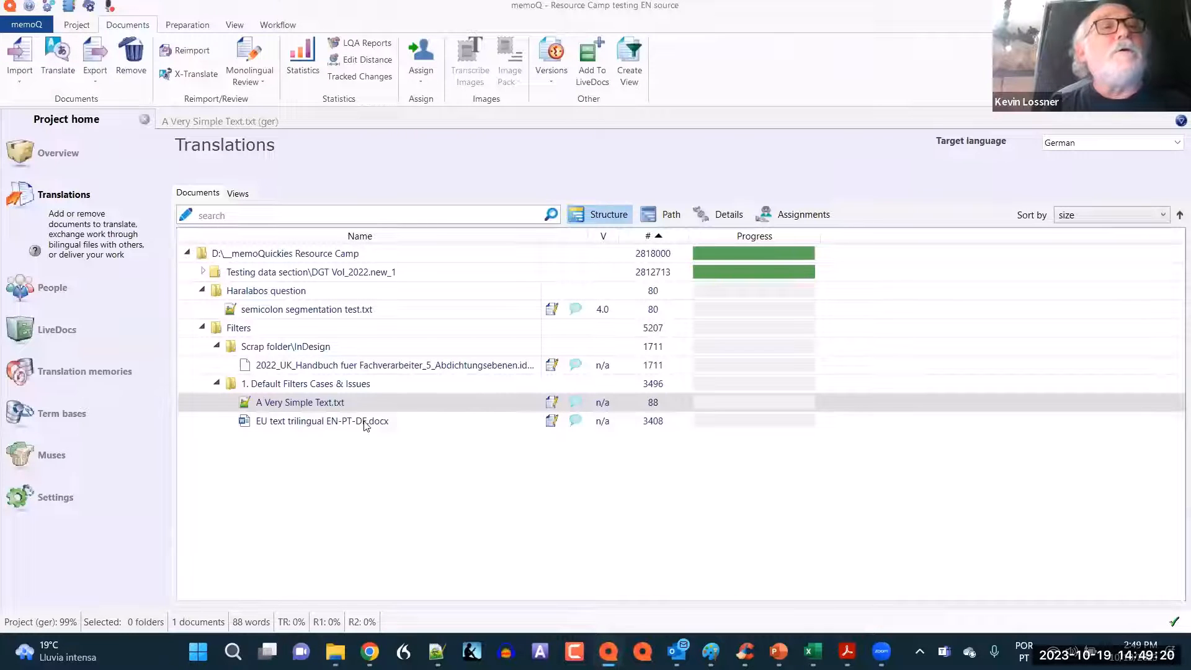
{"action": "left_click", "coordinate": [20, 87]}
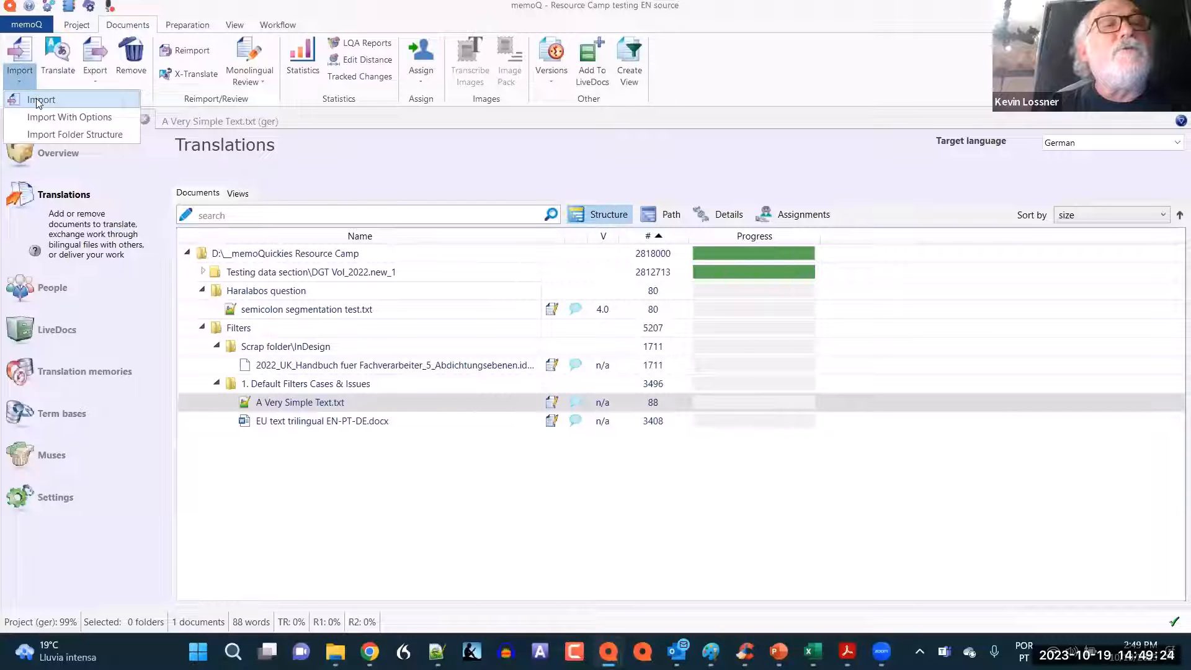
{"action": "left_click", "coordinate": [36, 101]}
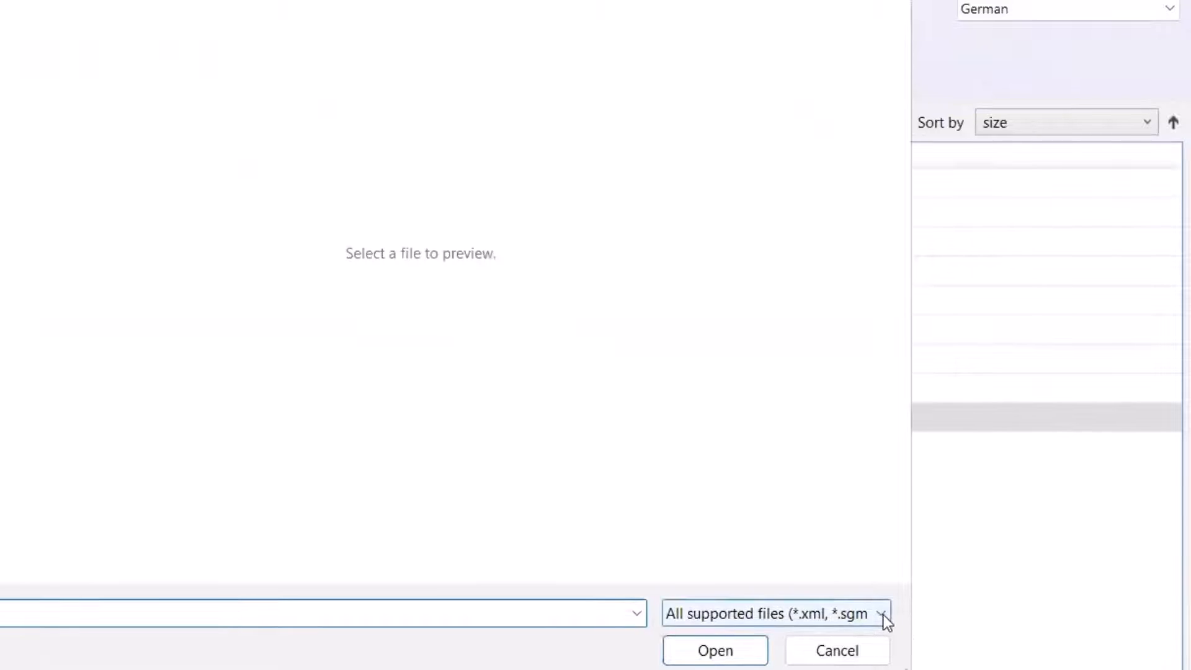
{"action": "left_click", "coordinate": [883, 614]}
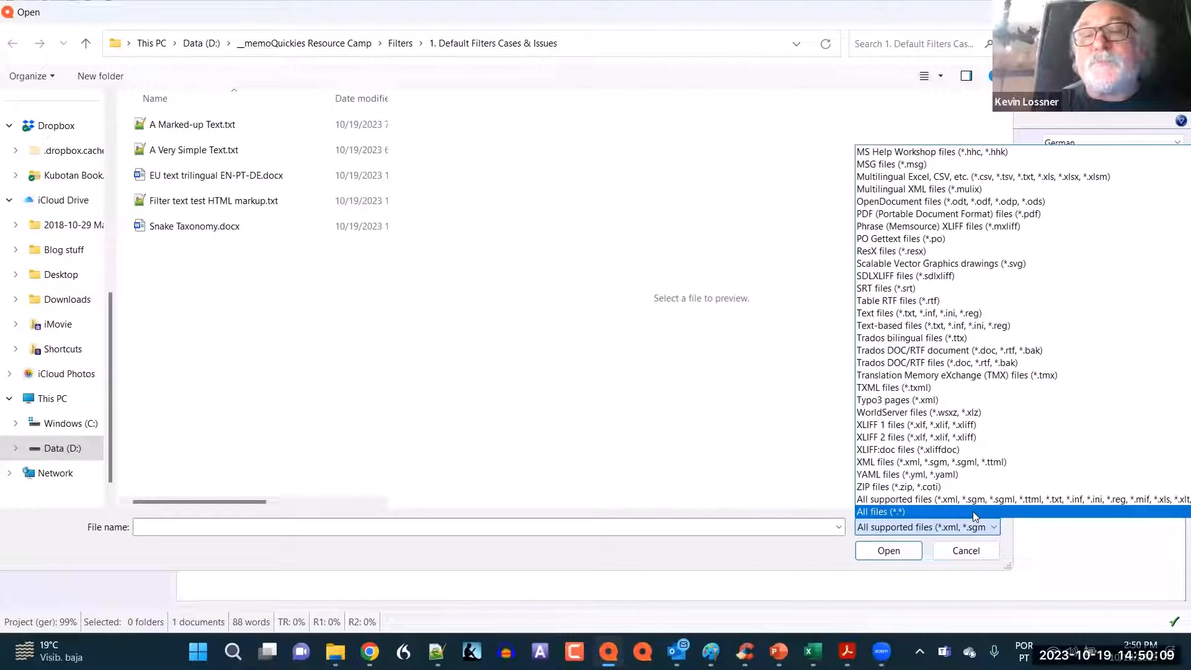
{"action": "left_click", "coordinate": [847, 589]}
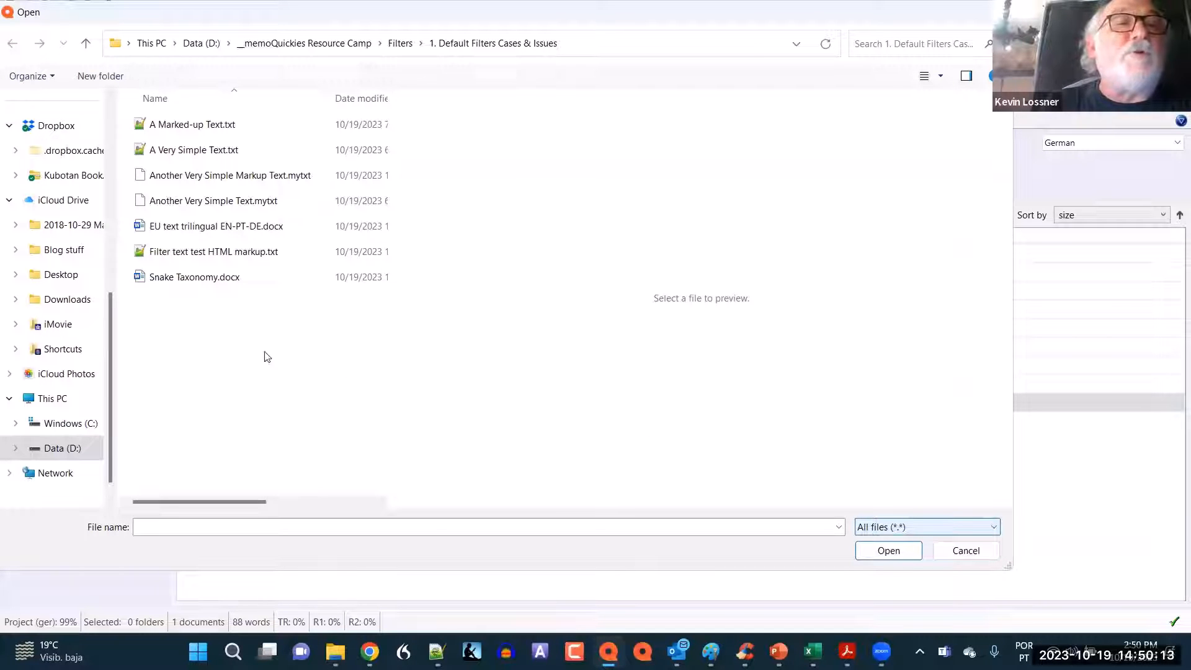
{"action": "left_click", "coordinate": [178, 181]}
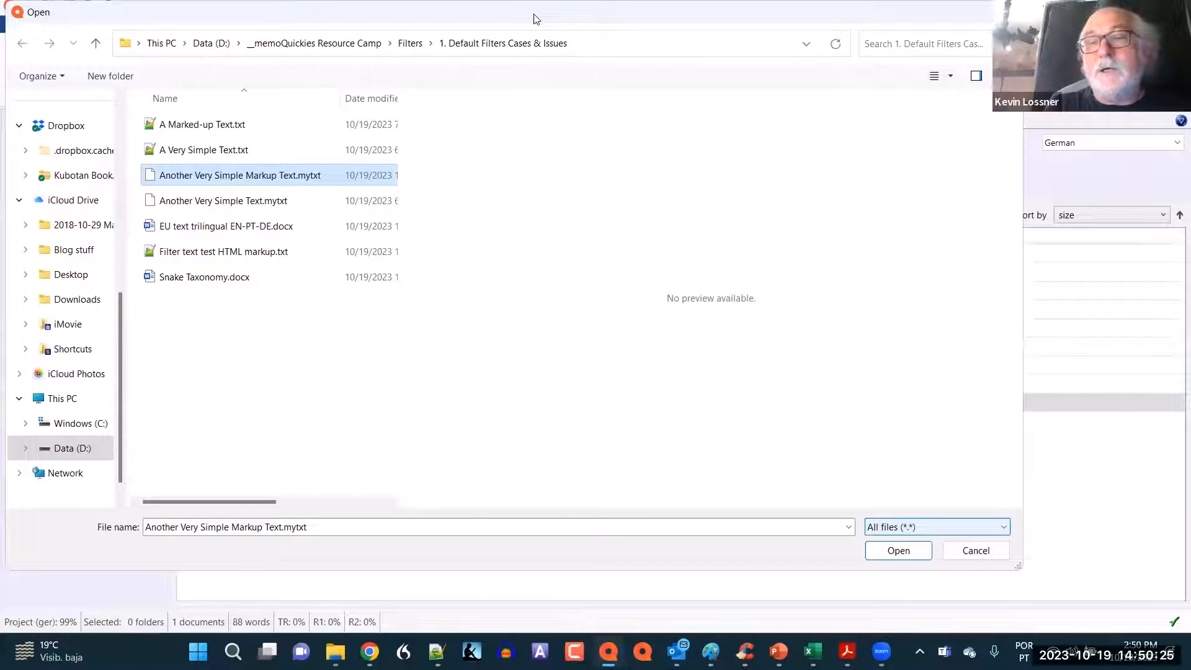
{"action": "left_click_drag", "start_coordinate": [536, 18], "coordinate": [638, 69]}
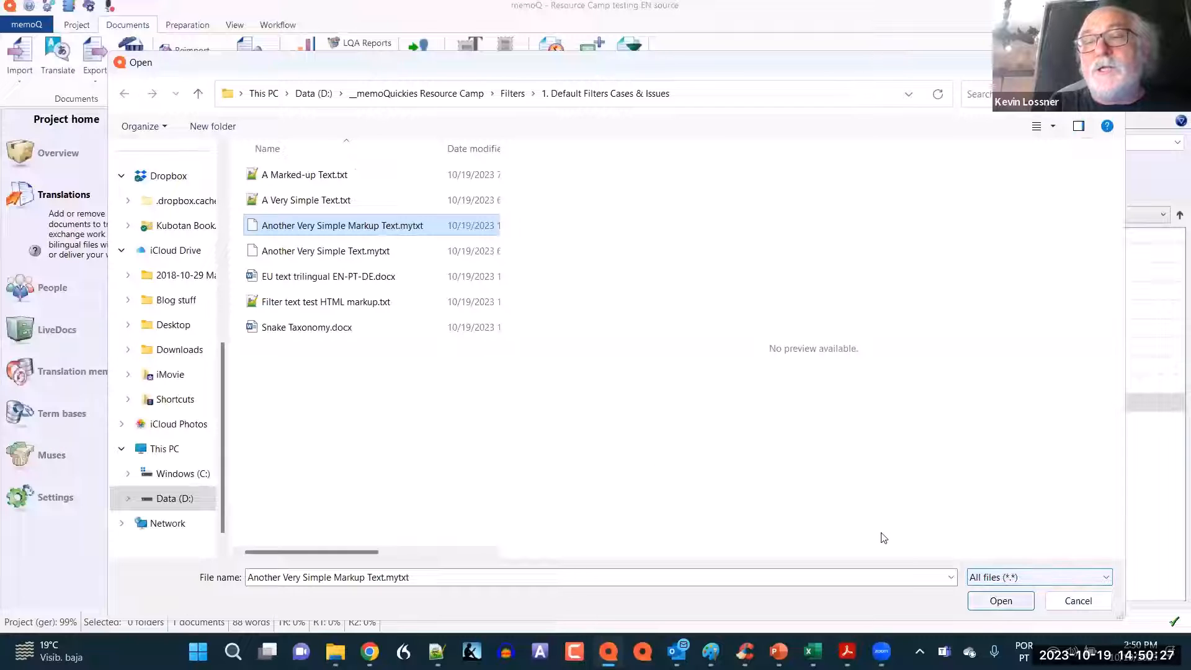
{"action": "key", "text": "Return"}
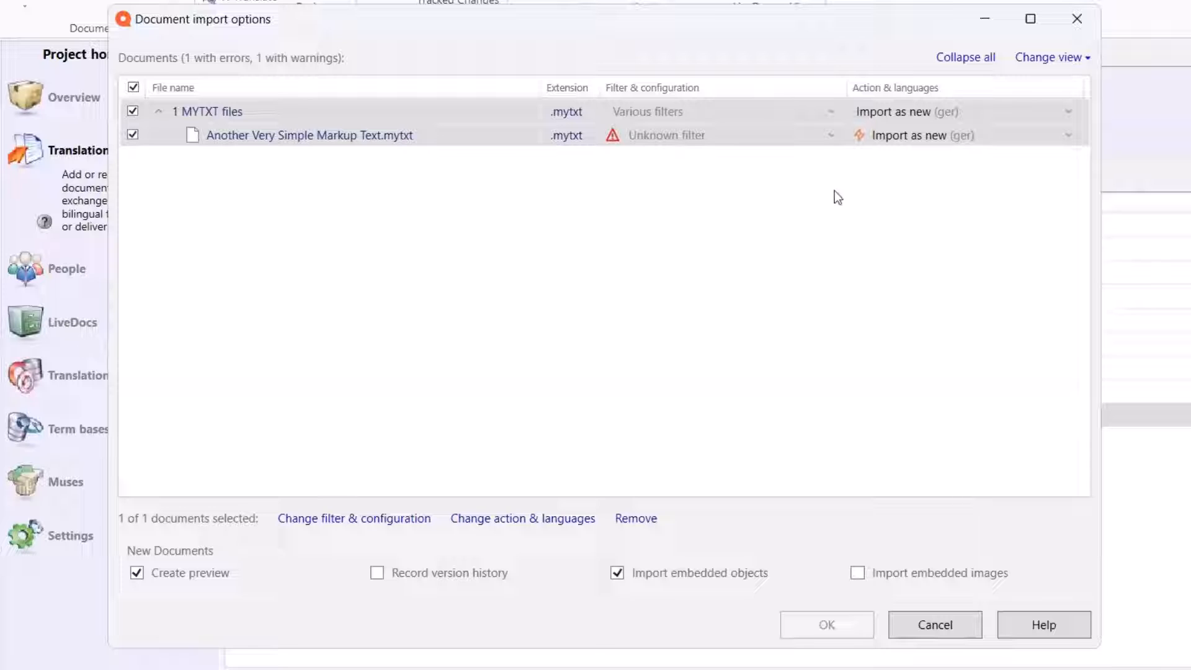
Assign the default Plain text filter configuration to Another Very Simple Markup Text.mytxt and import it
{"action": "left_click", "coordinate": [829, 137]}
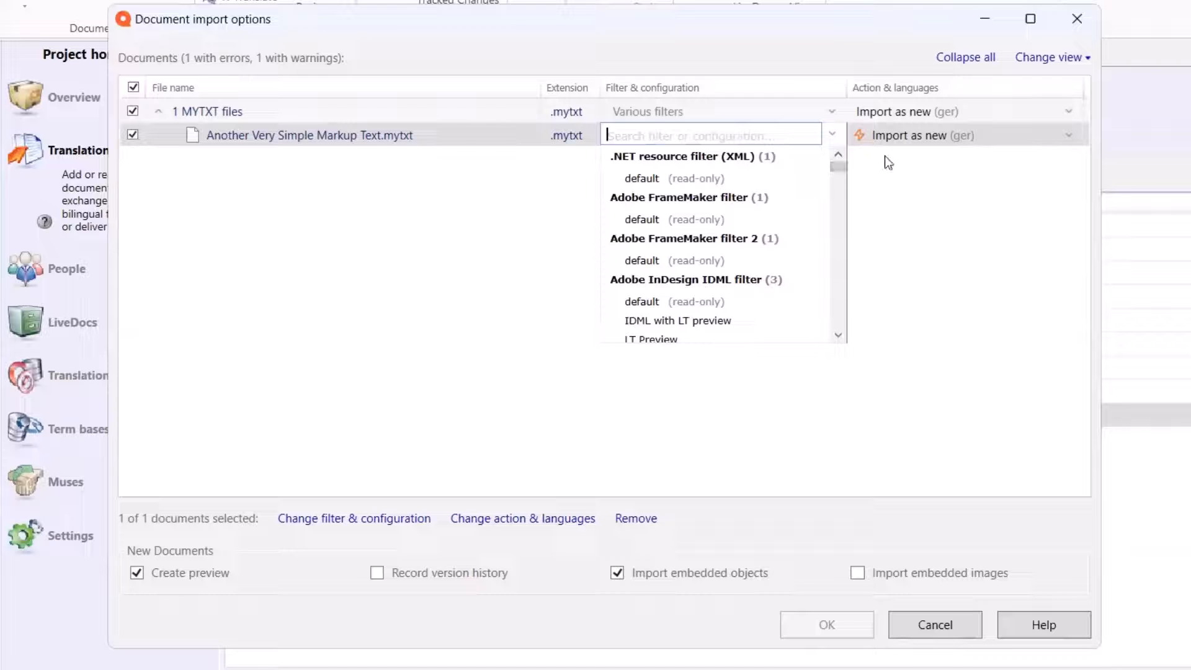
{"action": "type", "text": "text"}
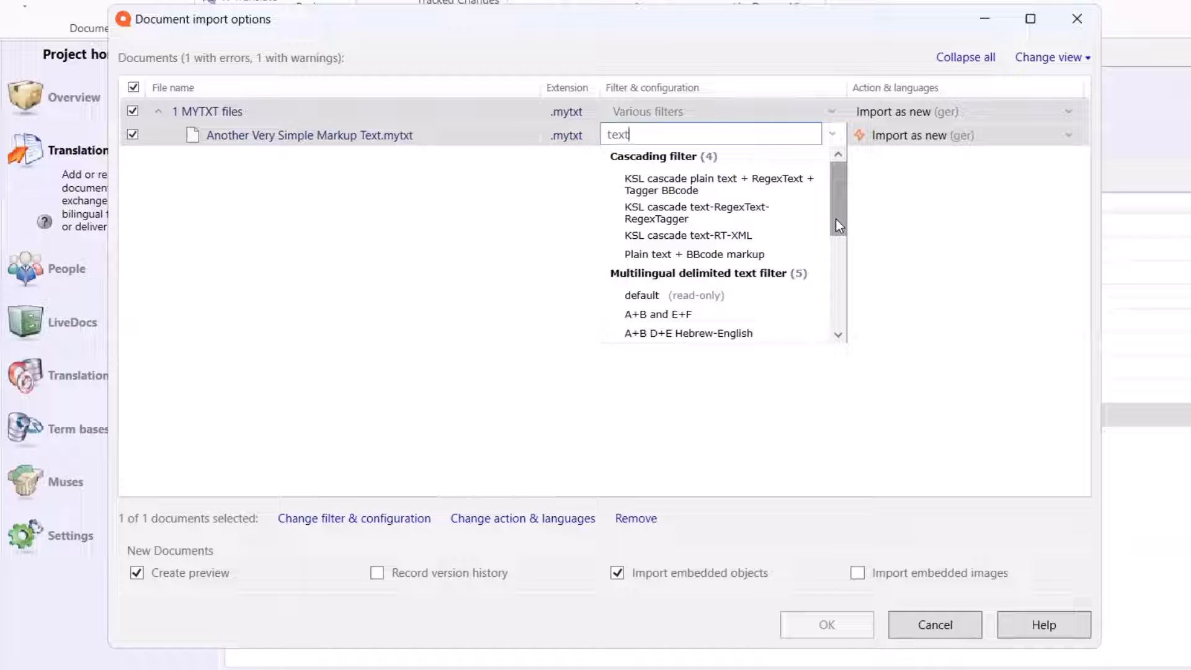
{"action": "left_click_drag", "start_coordinate": [835, 218], "coordinate": [838, 295]}
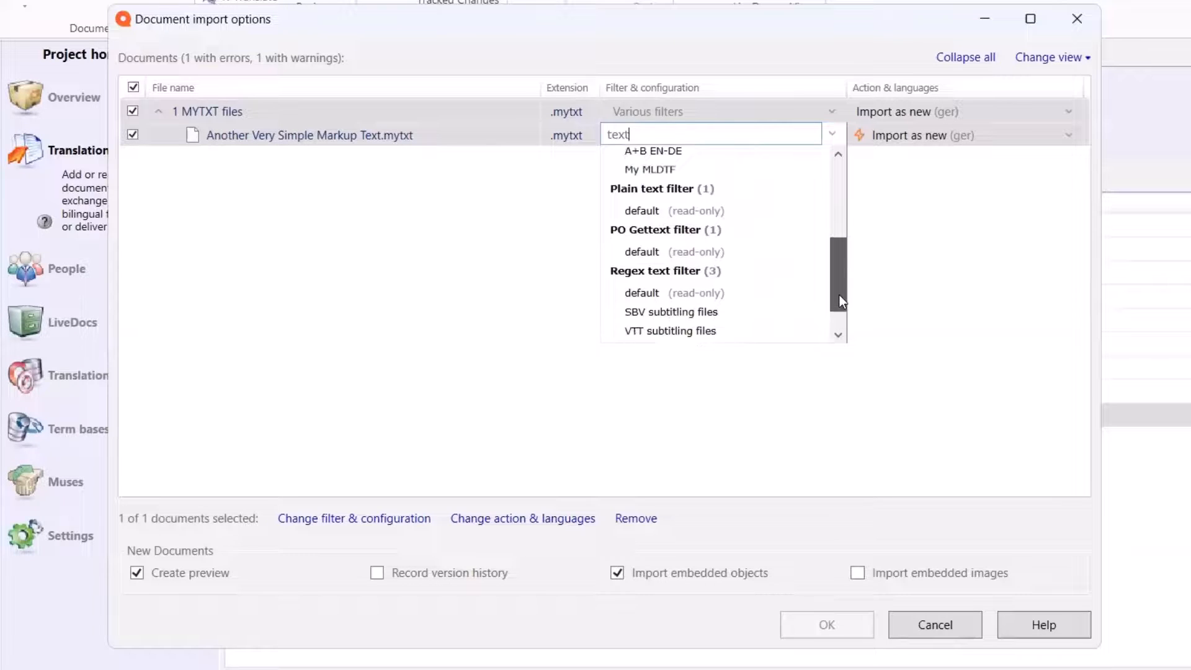
{"action": "left_click", "coordinate": [645, 211]}
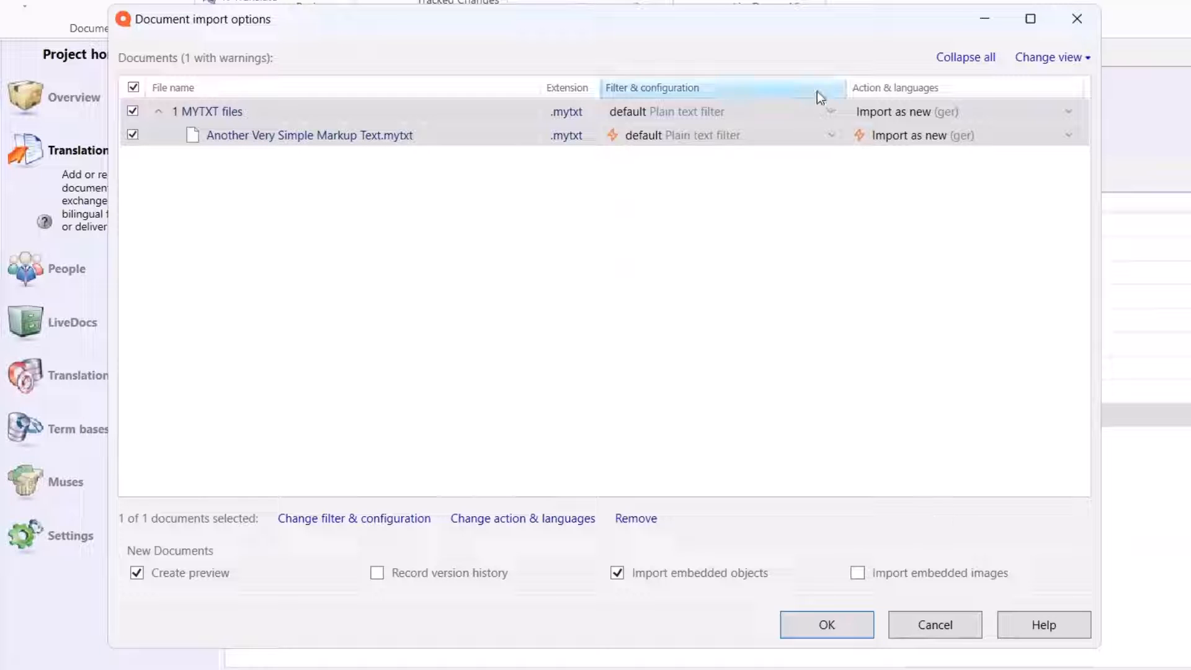
{"action": "left_click_drag", "start_coordinate": [767, 11], "coordinate": [772, 21]}
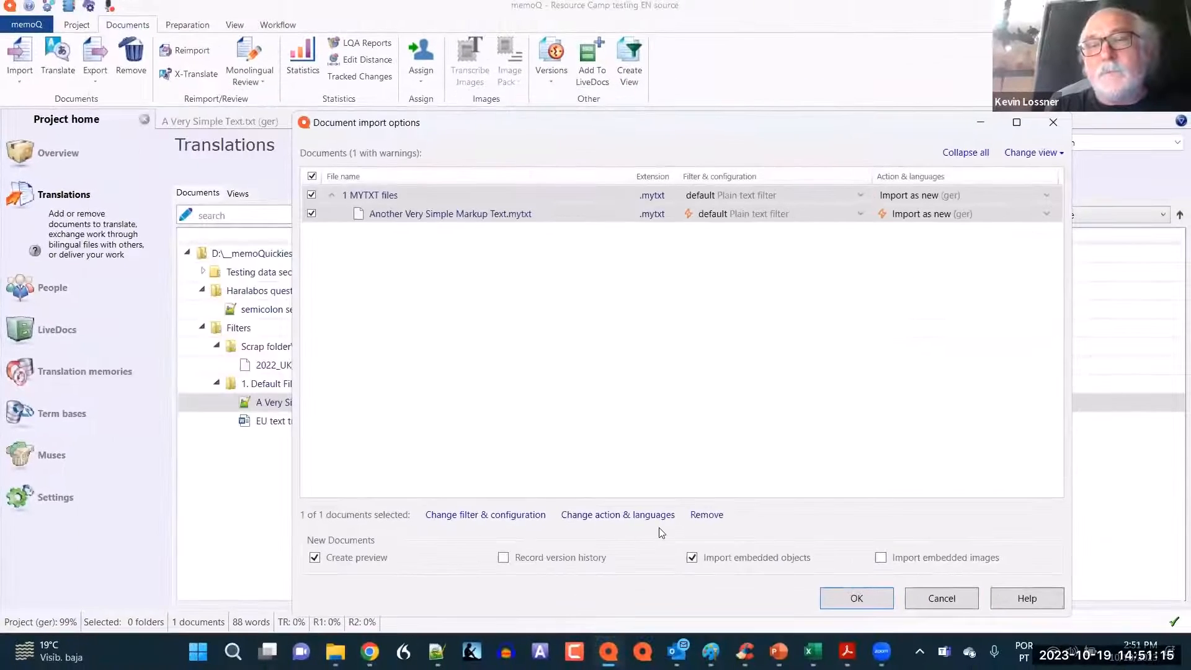
{"action": "key", "text": "Return"}
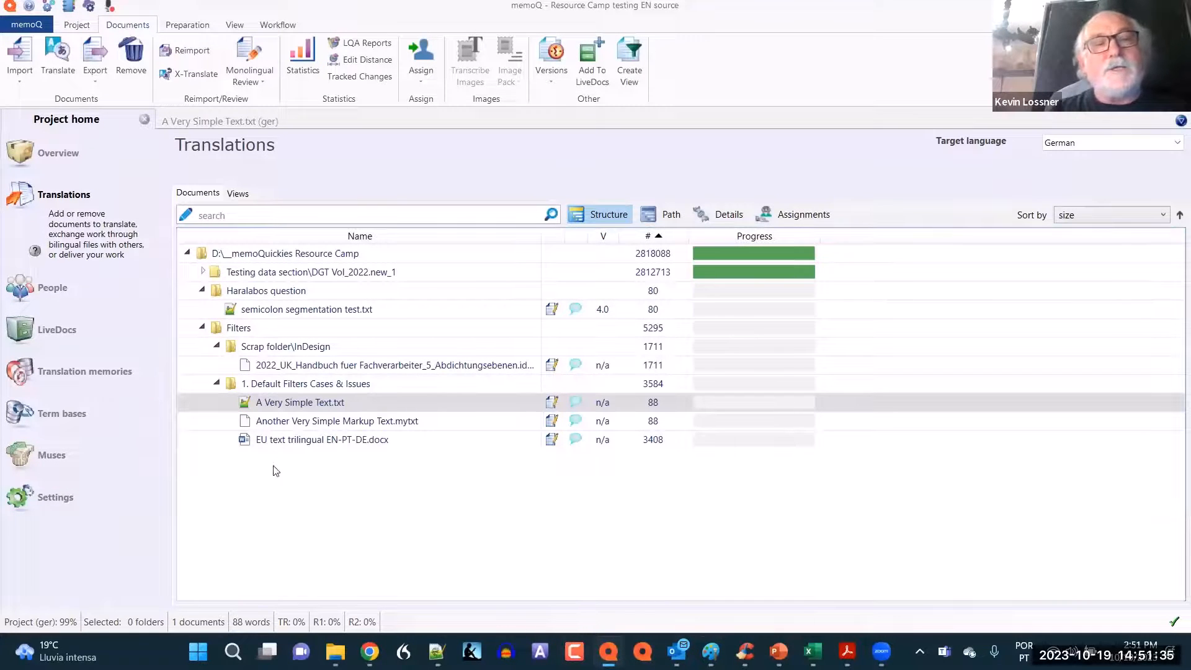
Open Another Very Simple Markup Text.mytxt for translation and highlight the closing [/h1] code in segment 1's source text
{"action": "left_click", "coordinate": [284, 425]}
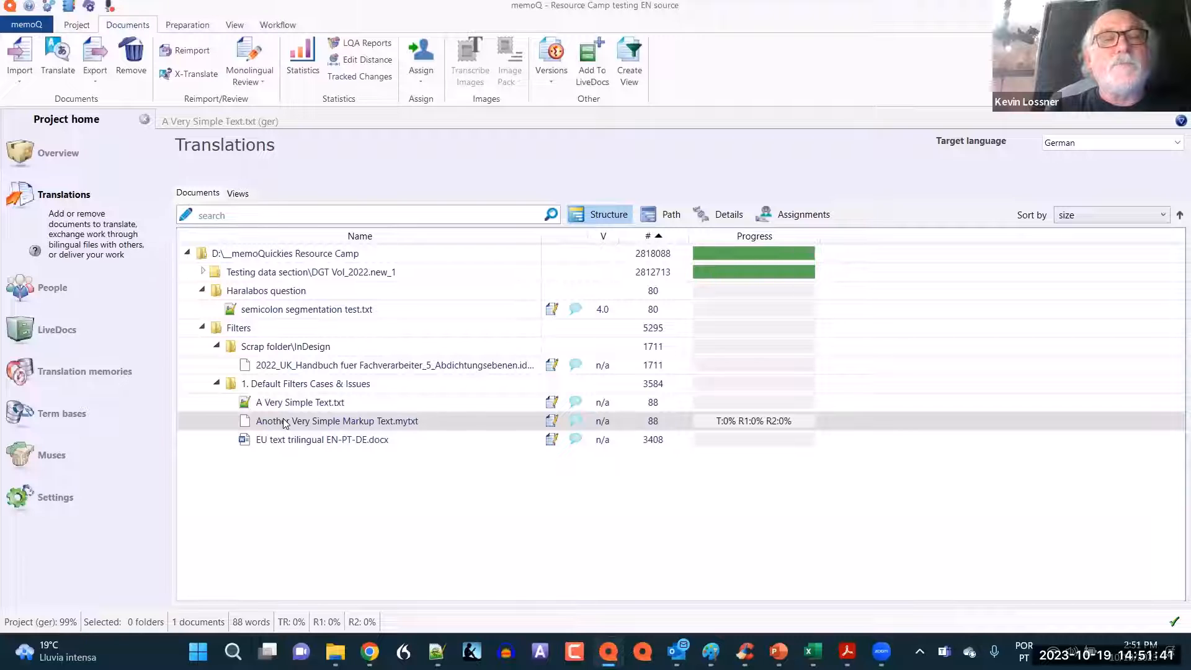
{"action": "double_click", "coordinate": [284, 422]}
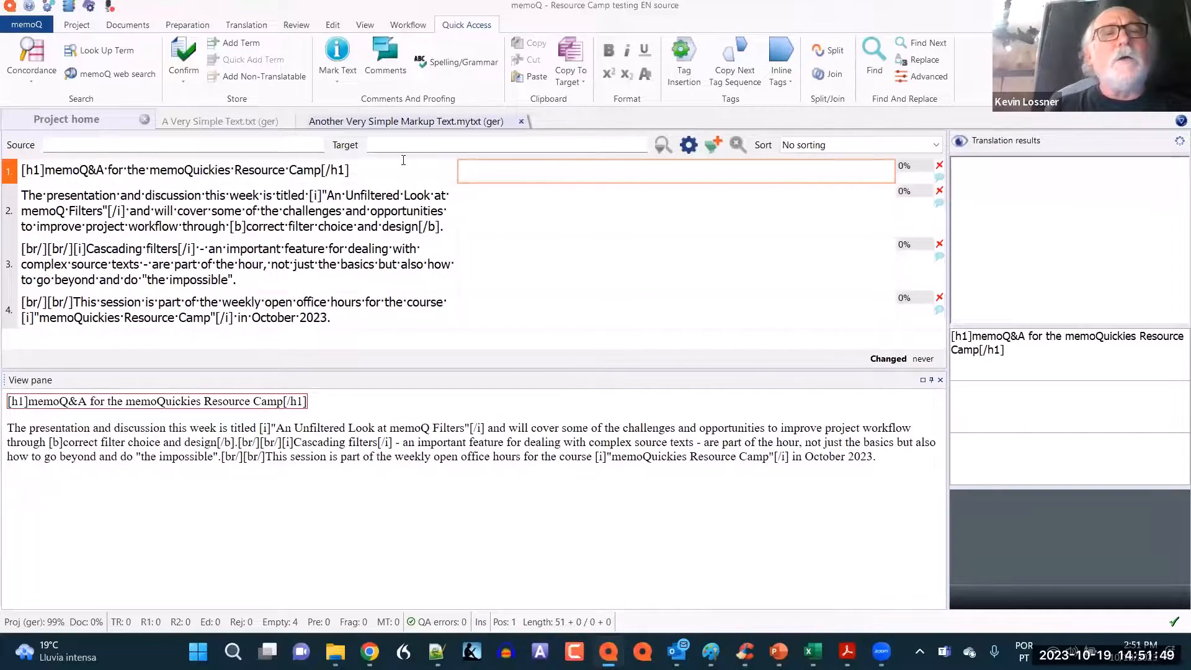
{"action": "left_click", "coordinate": [381, 172]}
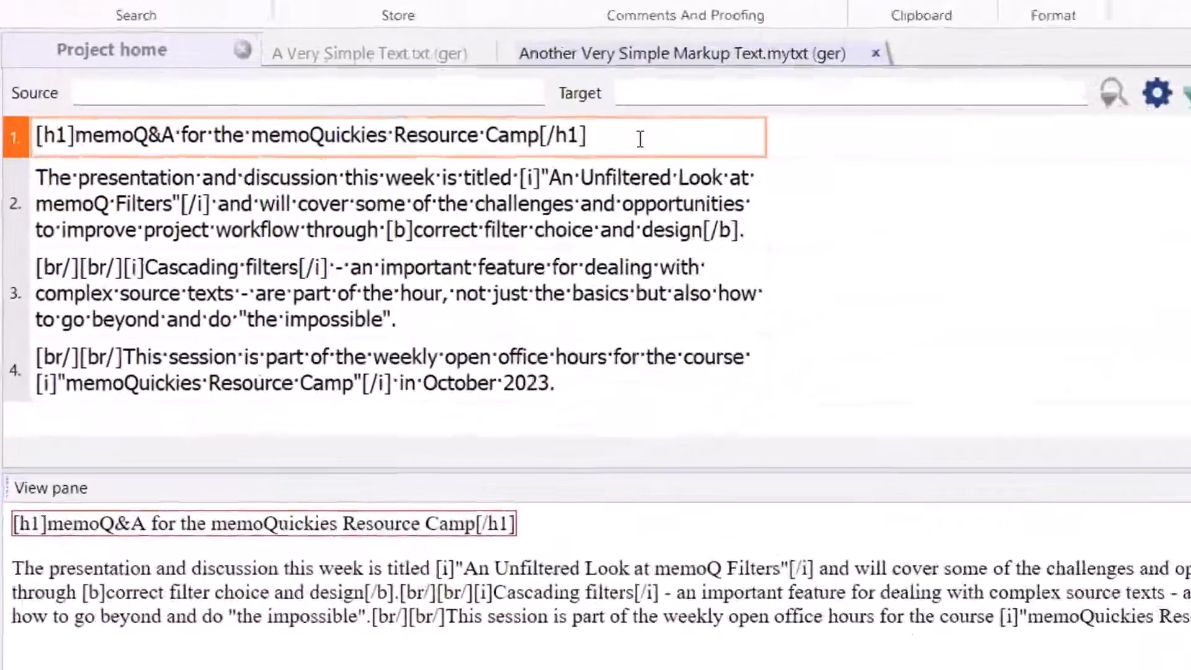
{"action": "key", "text": "shift+Left"}
{"action": "key", "text": "shift+Left"}
{"action": "key", "text": "shift+Left"}
{"action": "key", "text": "shift+Left"}
{"action": "key", "text": "shift+Left"}
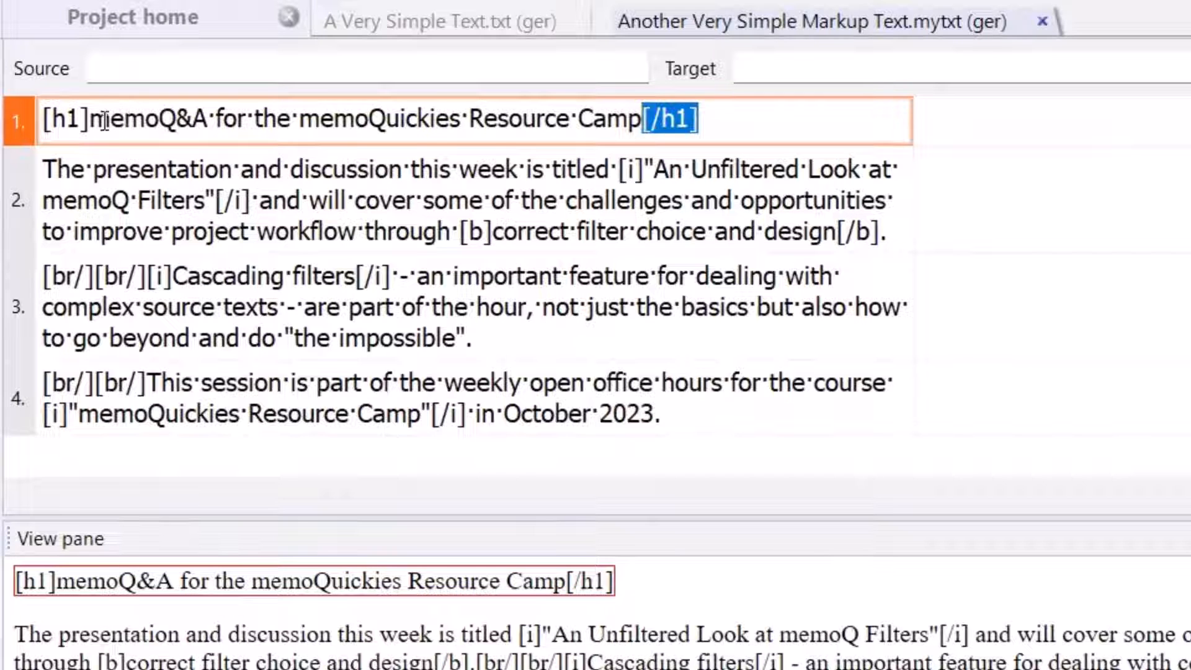
Highlight the opening [h1] code and the closing [/h1] code in segment 1's source text, and clear the selection
{"action": "left_click_drag", "start_coordinate": [92, 116], "coordinate": [36, 118]}
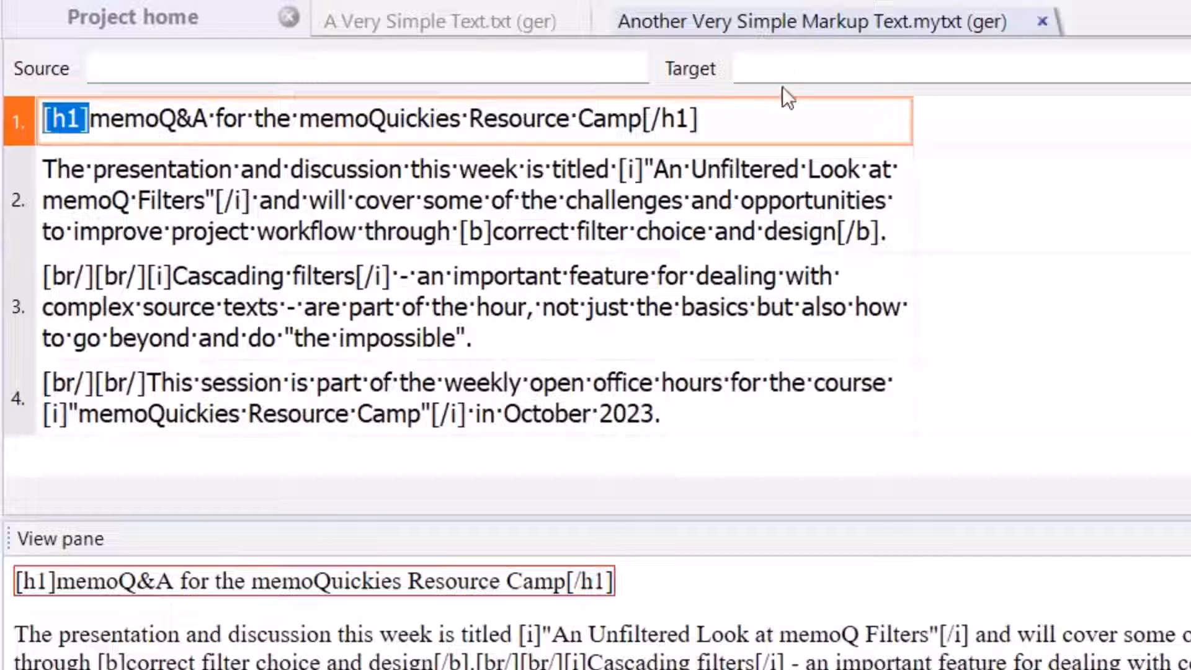
{"action": "left_click", "coordinate": [780, 112]}
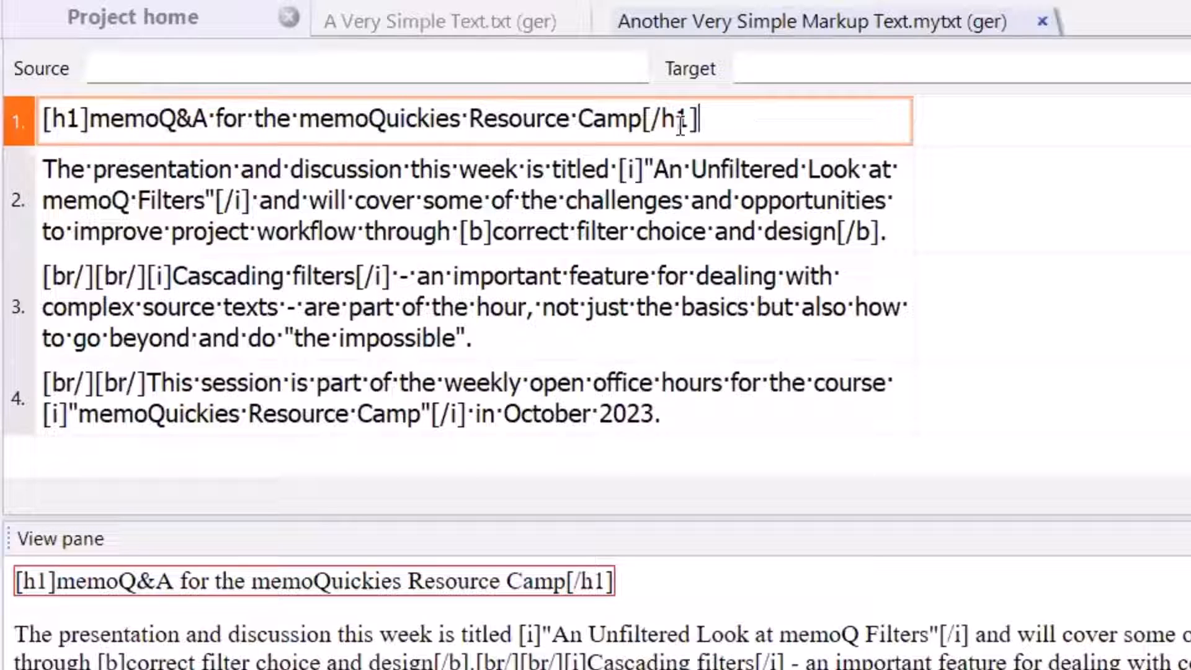
{"action": "key", "text": "shift+Left"}
{"action": "key", "text": "shift+Left"}
{"action": "key", "text": "shift+Left"}
{"action": "key", "text": "shift+Left"}
{"action": "key", "text": "shift+Left"}
{"action": "left_click", "coordinate": [754, 130]}
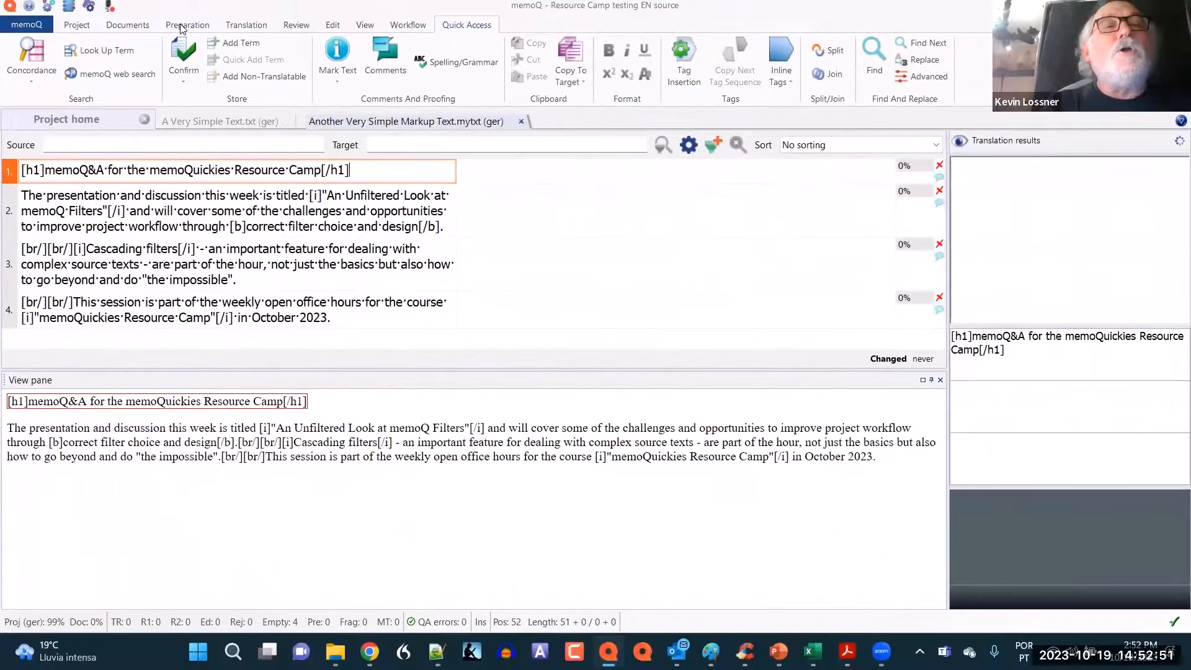
Open the Regex Tagger for the current document and highlight the marked-up sample sentences in its preview input text
{"action": "left_click", "coordinate": [182, 29]}
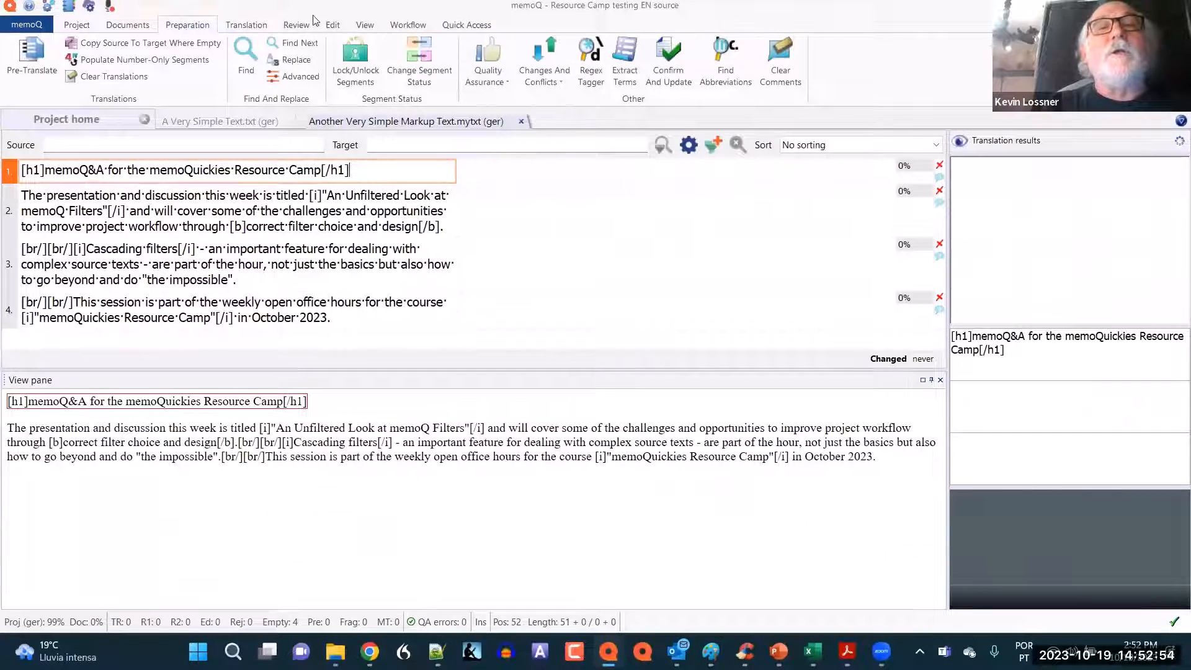
{"action": "left_click", "coordinate": [592, 64]}
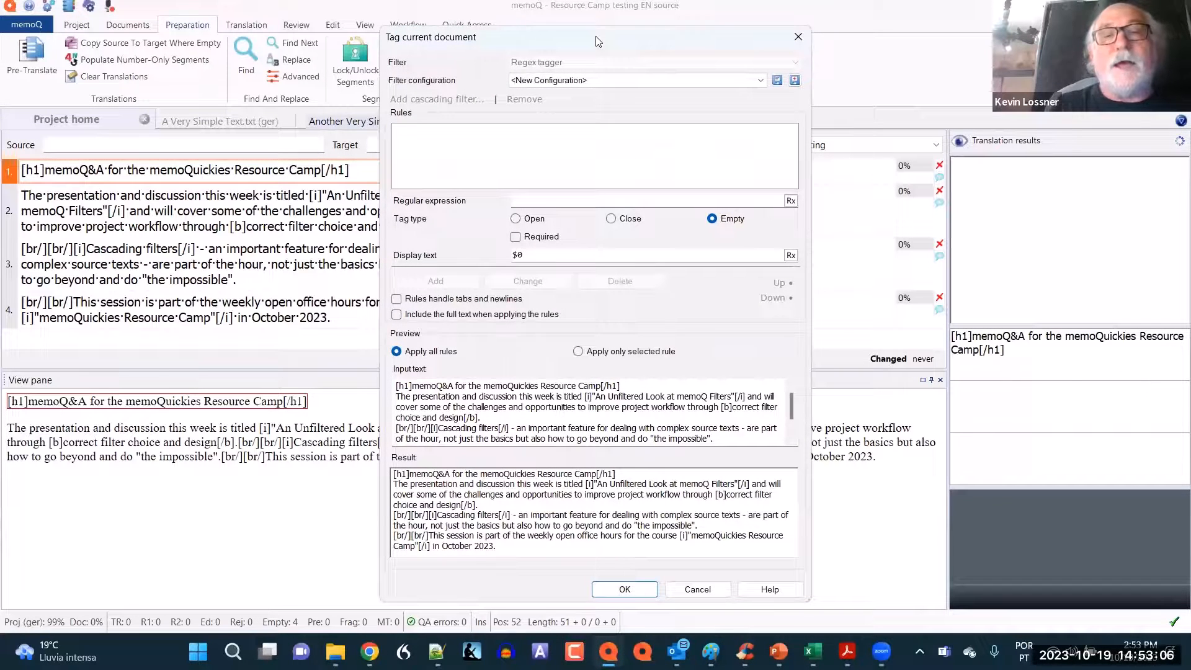
{"action": "left_click_drag", "start_coordinate": [597, 41], "coordinate": [772, 32]}
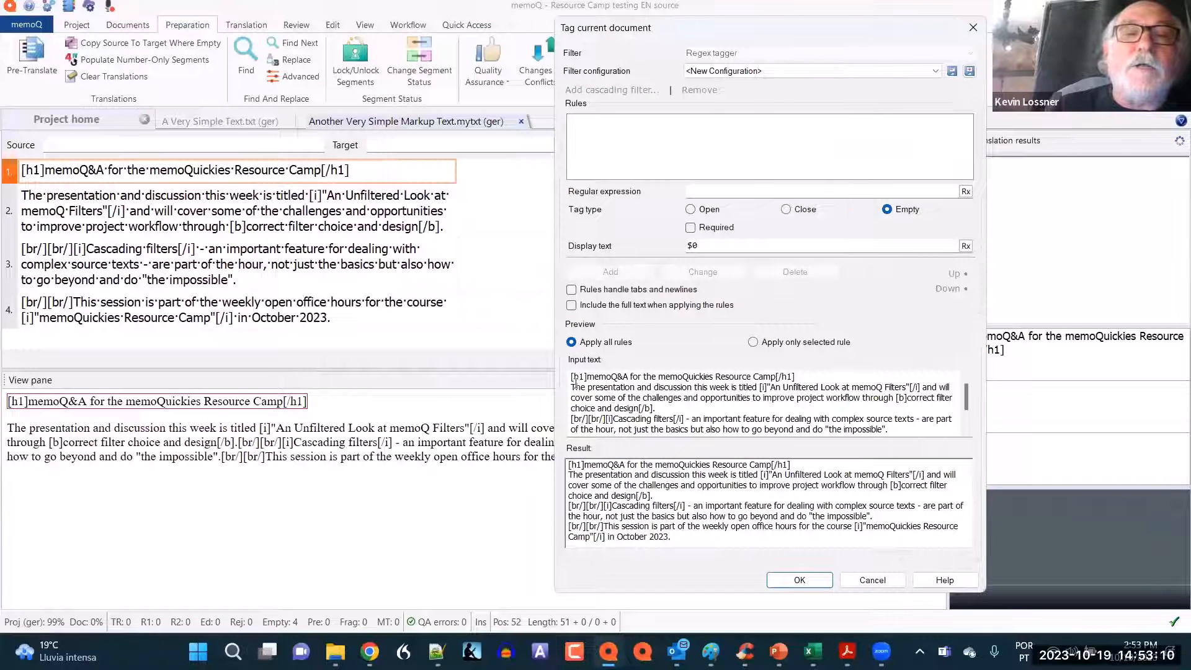
{"action": "left_click_drag", "start_coordinate": [571, 376], "coordinate": [728, 412]}
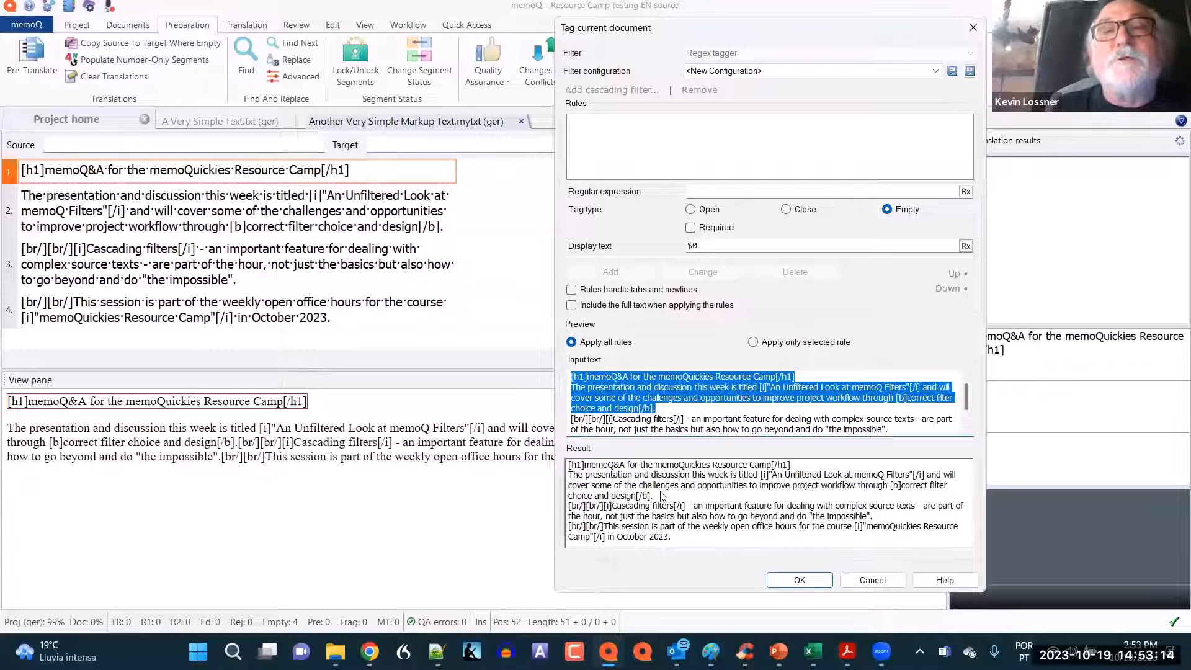
{"action": "left_click", "coordinate": [730, 190]}
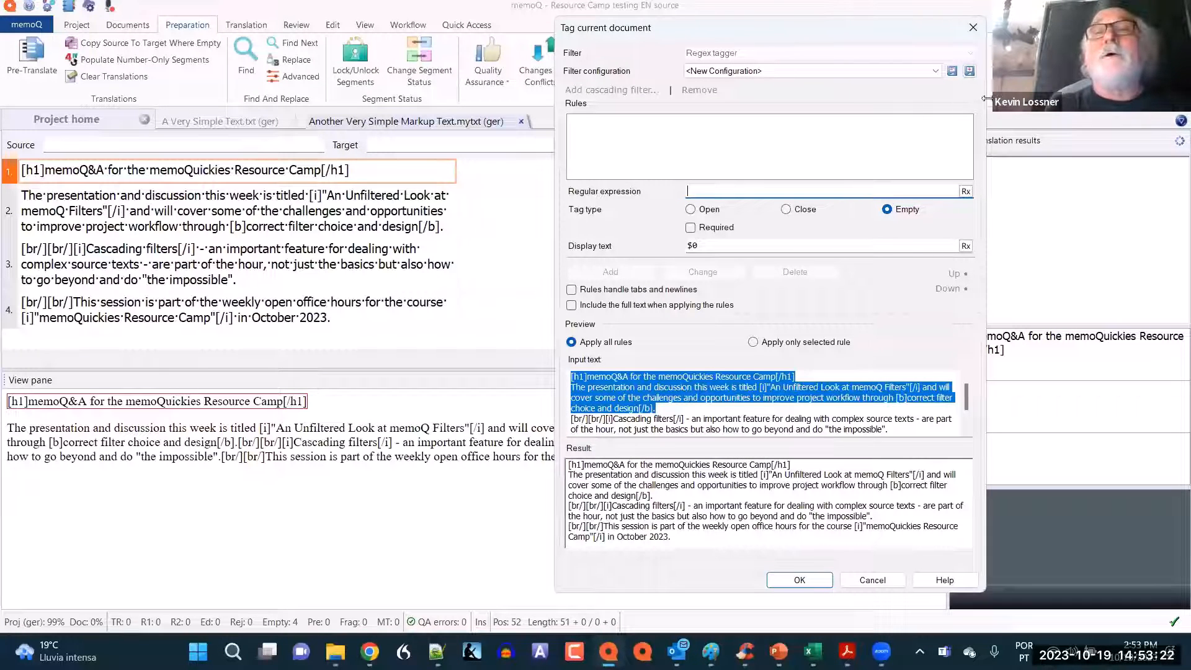
Tag the document's markup using the "Unprotected BBCode markup" filter configuration
{"action": "left_click", "coordinate": [936, 72]}
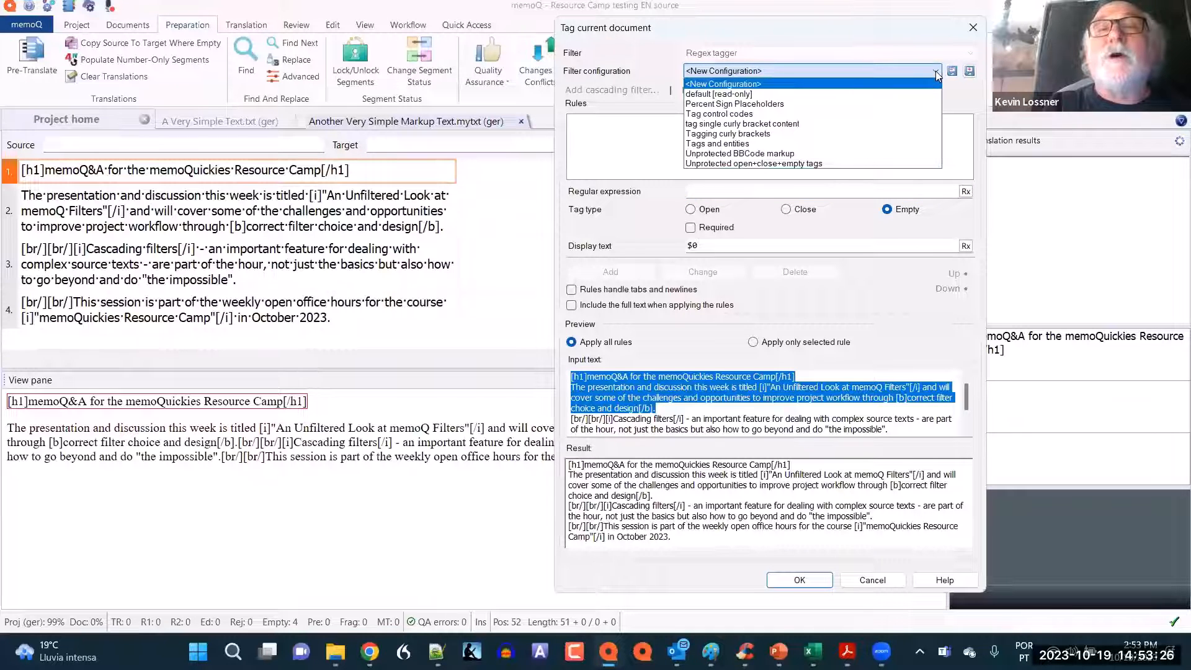
{"action": "left_click", "coordinate": [866, 155]}
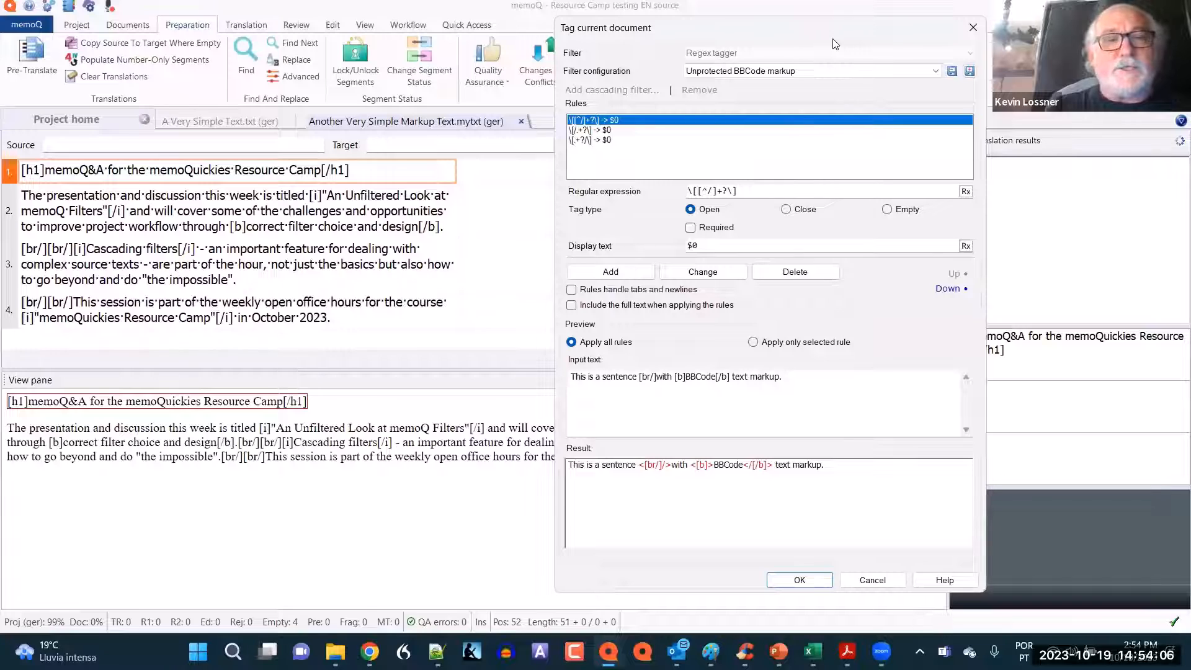
{"action": "left_click_drag", "start_coordinate": [834, 43], "coordinate": [434, 66]}
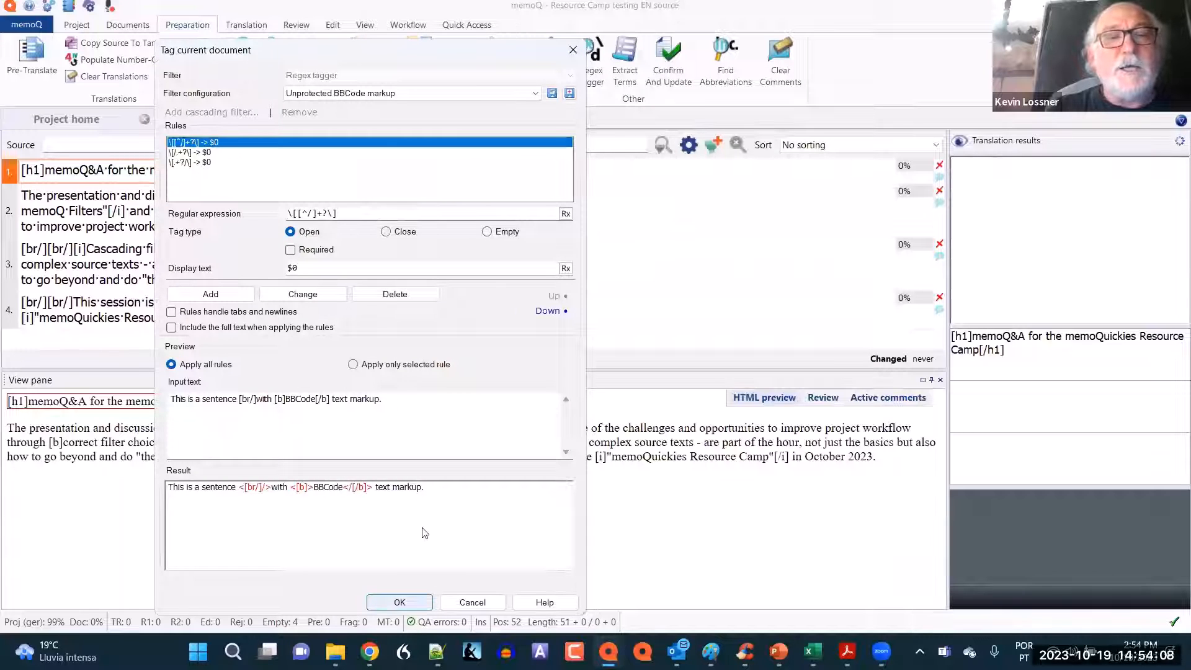
{"action": "key", "text": "Return"}
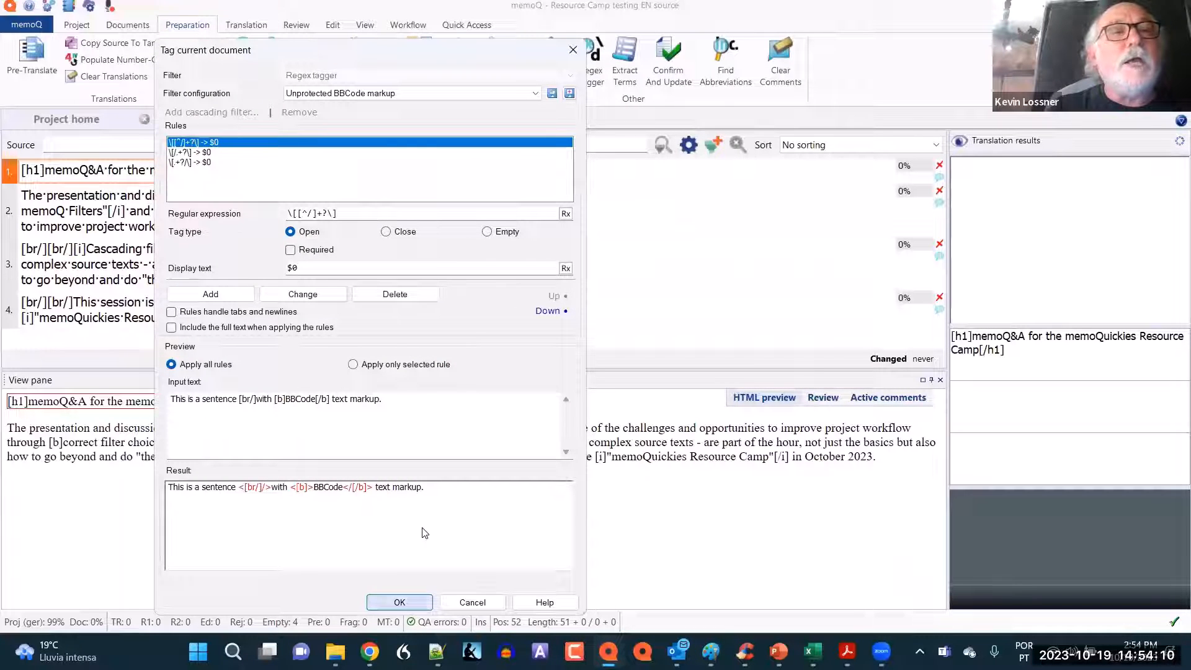
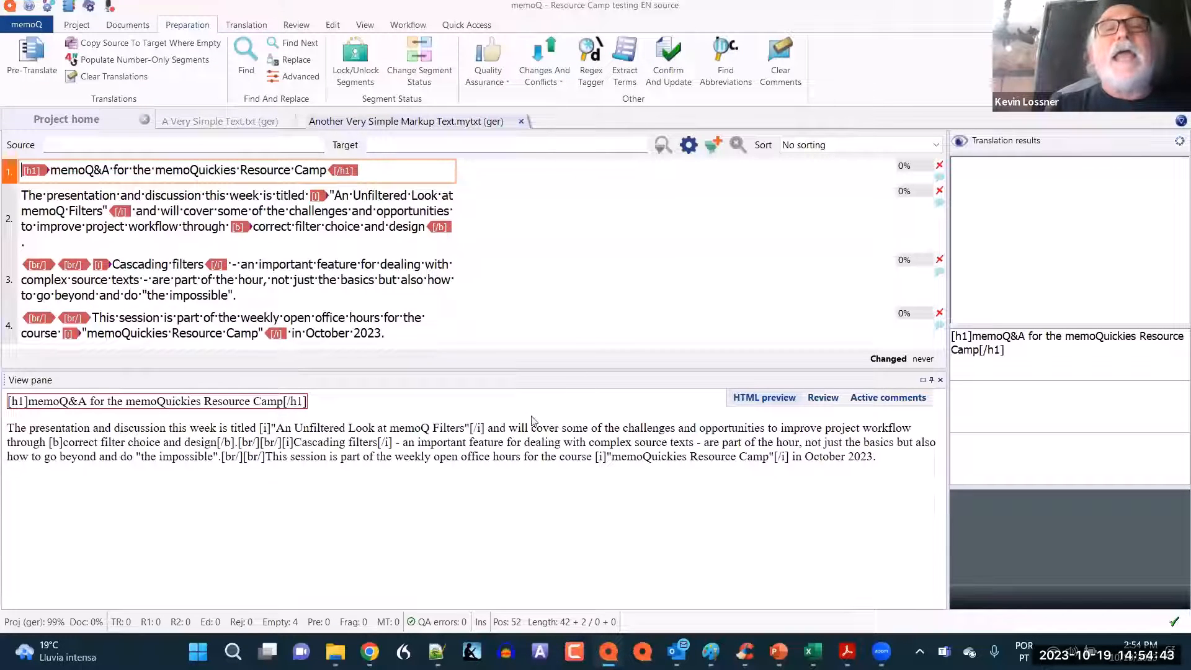
Reopen the Regex Tagger to check where a new filter configuration is saved, and close it without tagging
{"action": "left_click", "coordinate": [590, 70]}
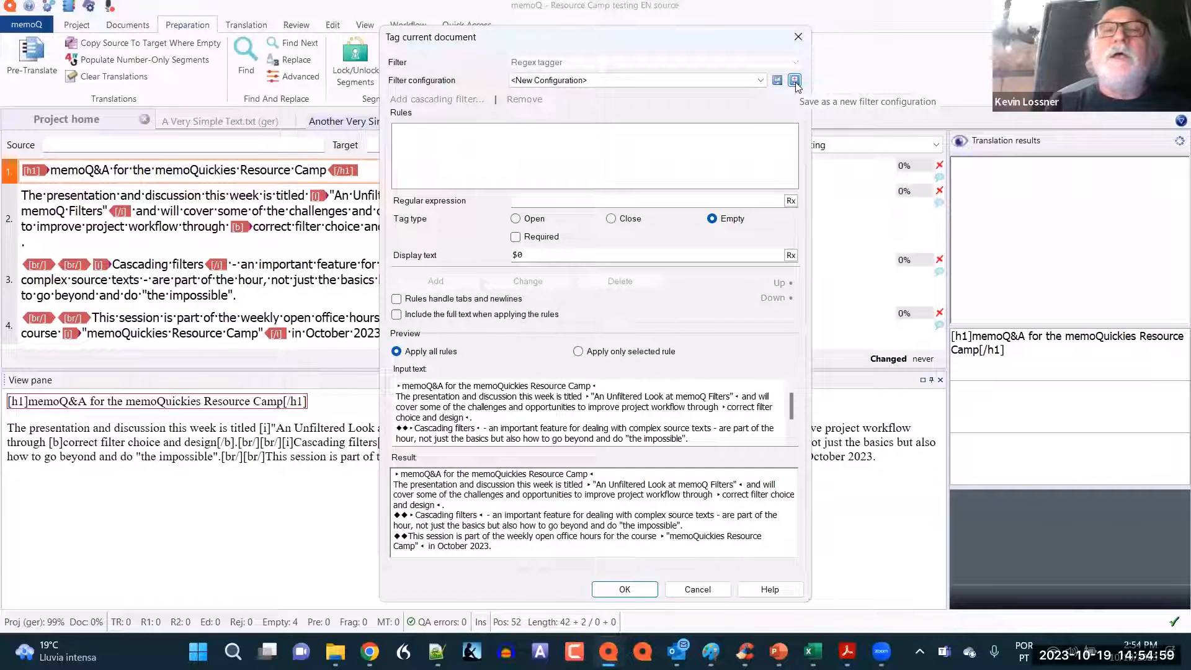
{"action": "left_click", "coordinate": [798, 37]}
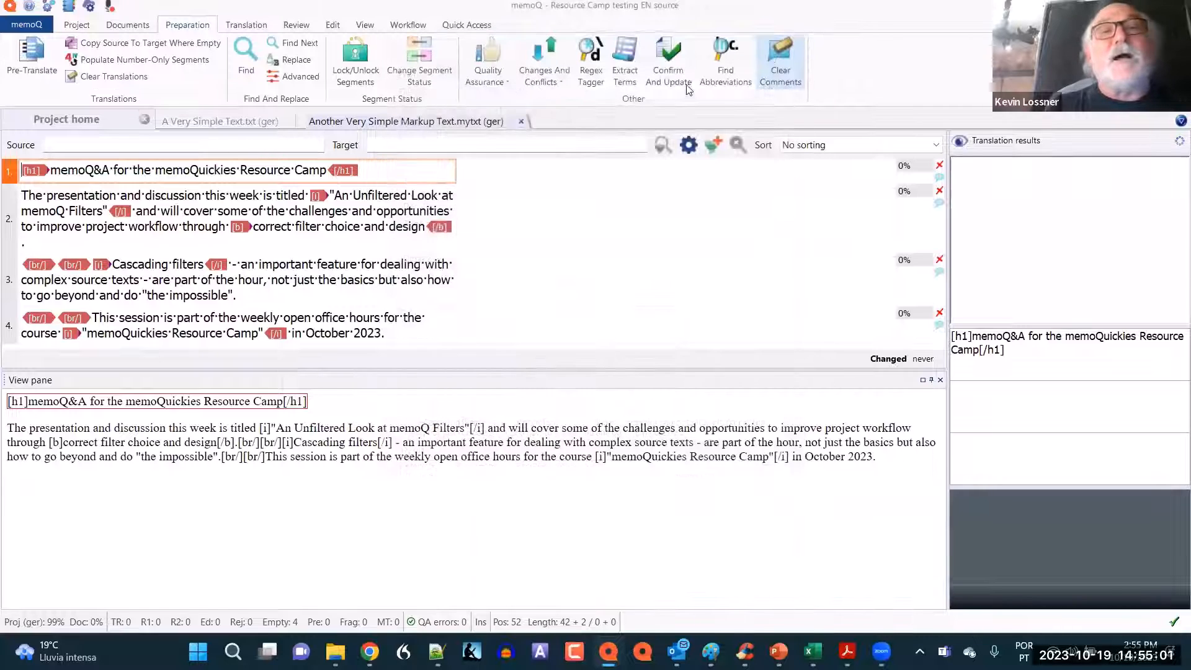
Close Another Very Simple Markup Text.mytxt and remove it from the project's translation documents
{"action": "left_click", "coordinate": [523, 122]}
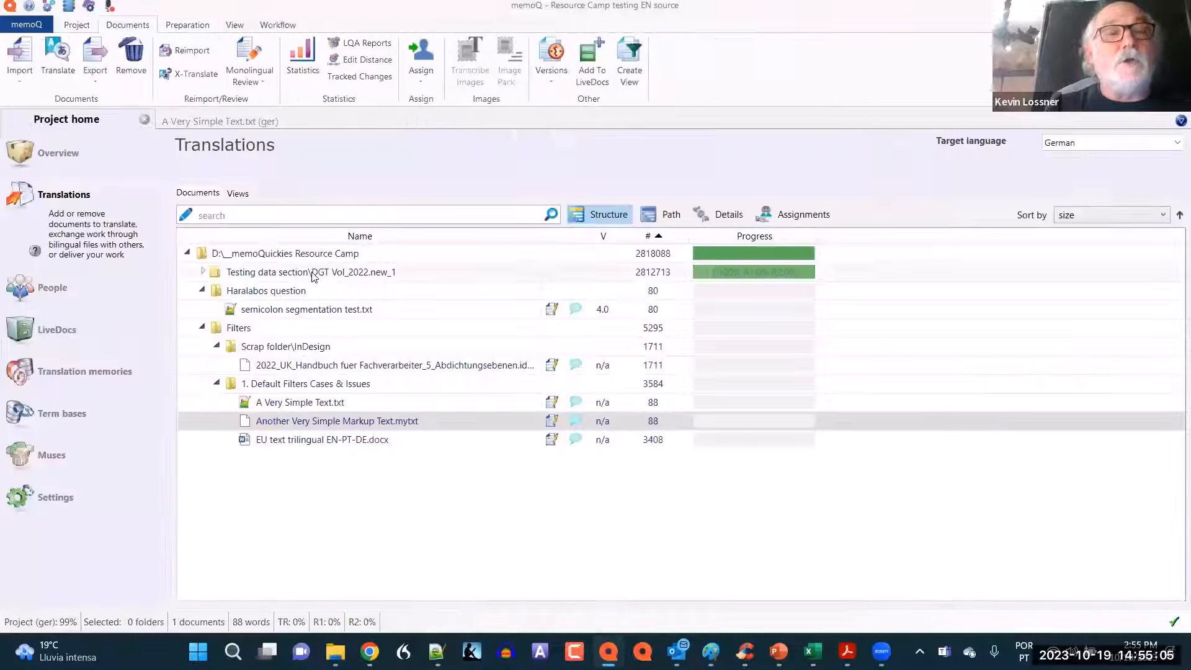
{"action": "right_click", "coordinate": [311, 424]}
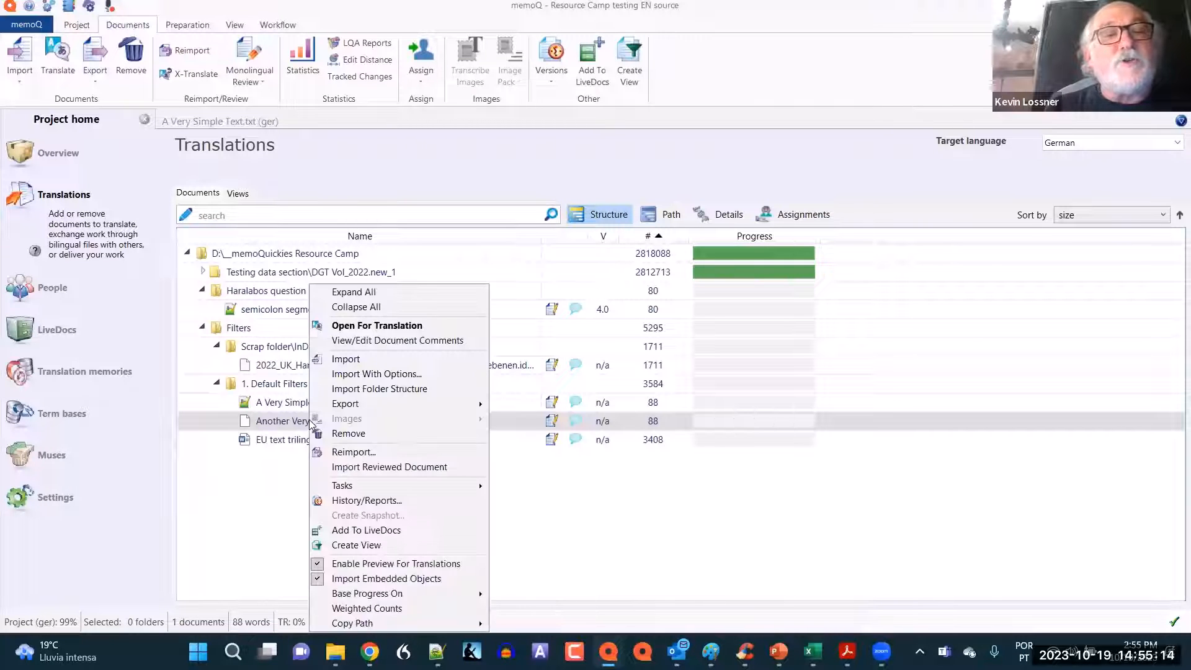
{"action": "left_click", "coordinate": [345, 433]}
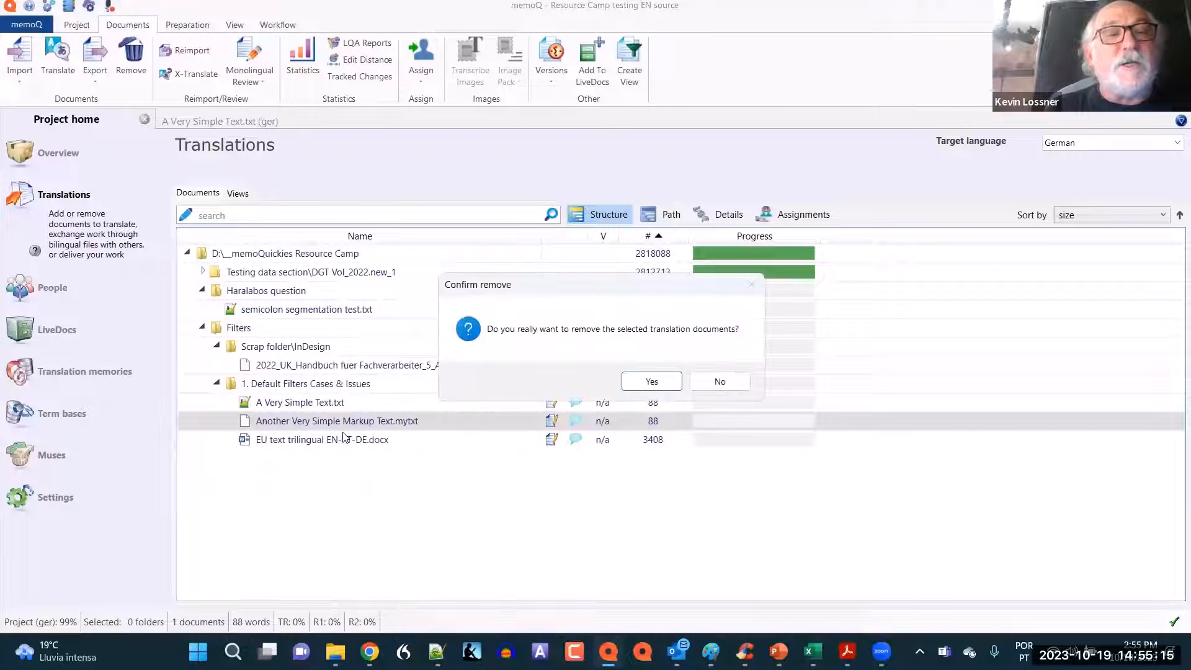
{"action": "left_click", "coordinate": [657, 383]}
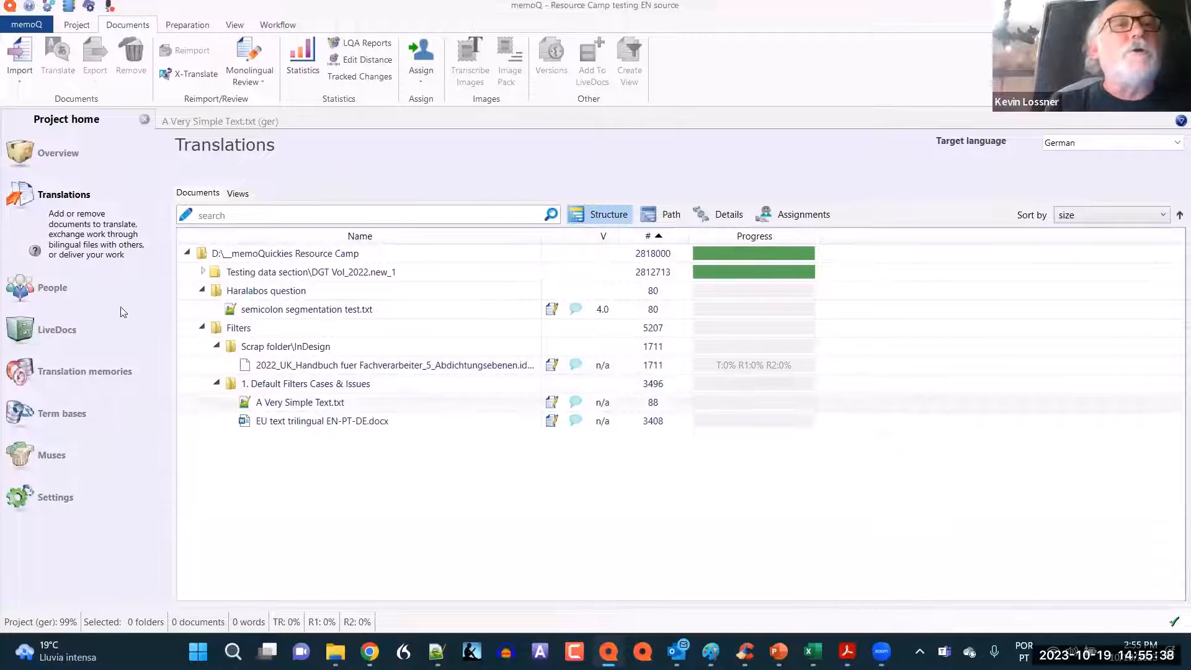
Start an import with options, show all file types, and choose Another Very Simple Markup Text.mytxt
{"action": "left_click", "coordinate": [25, 84]}
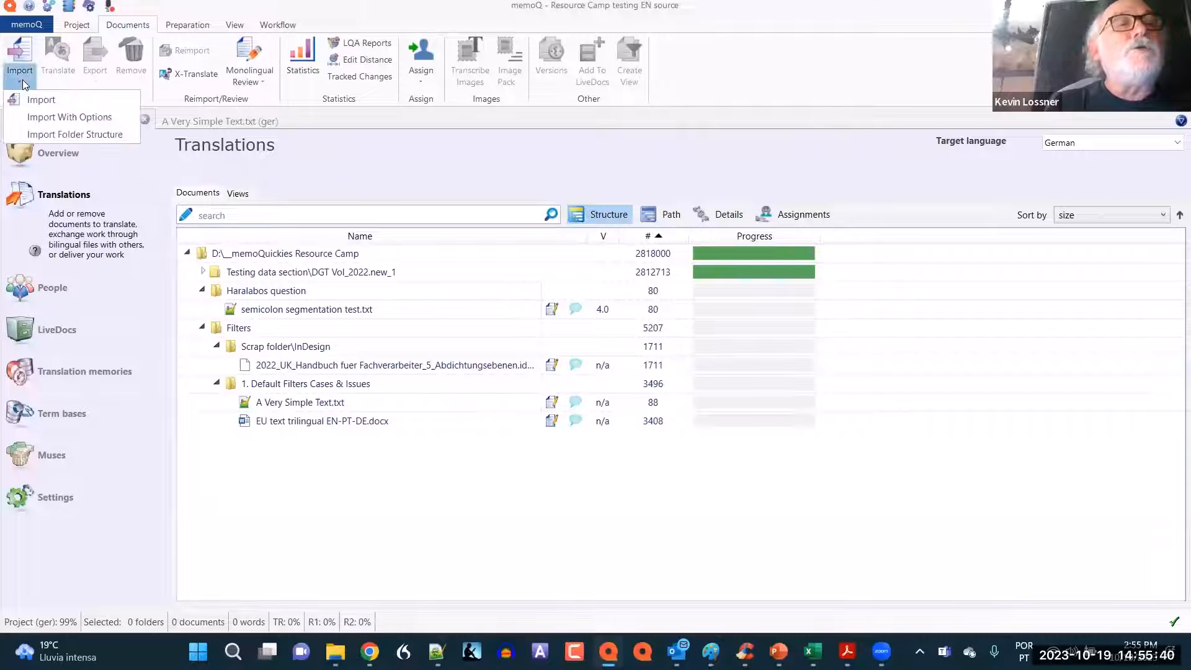
{"action": "left_click", "coordinate": [59, 119]}
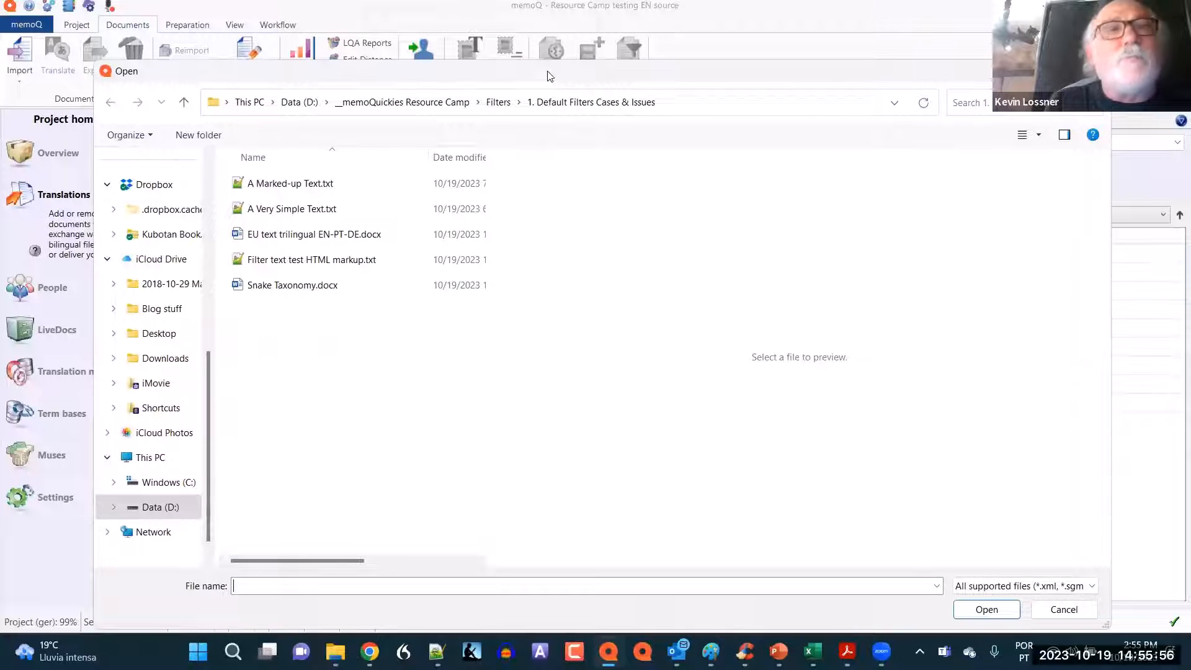
{"action": "left_click_drag", "start_coordinate": [548, 76], "coordinate": [455, 17]}
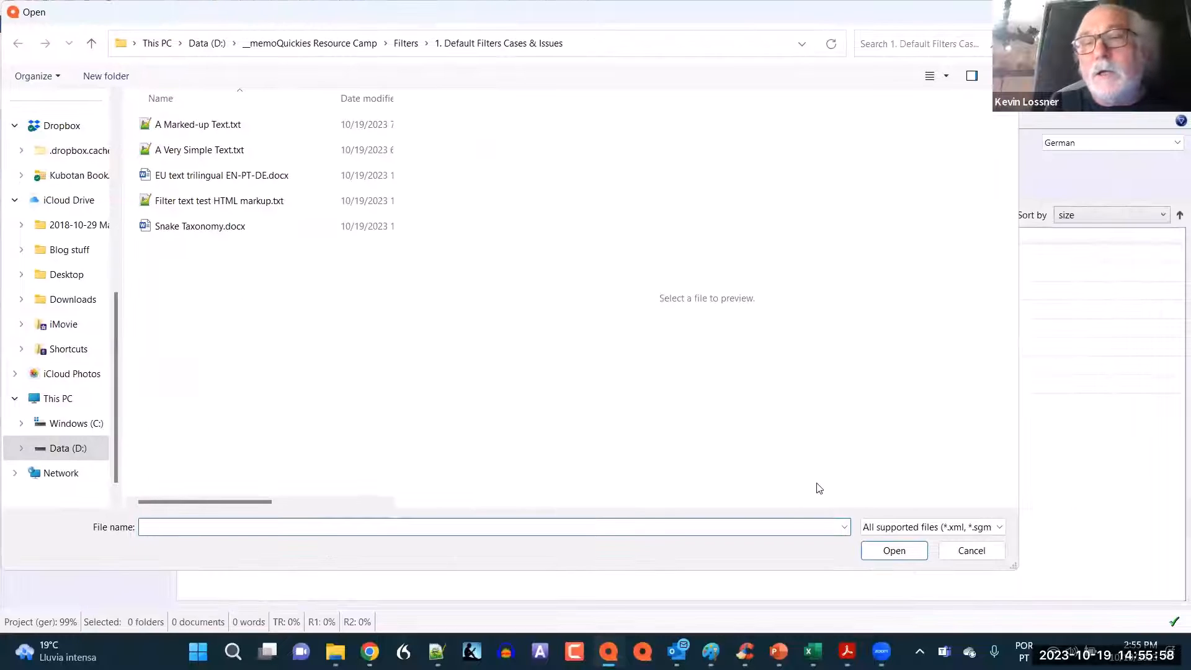
{"action": "left_click", "coordinate": [888, 529]}
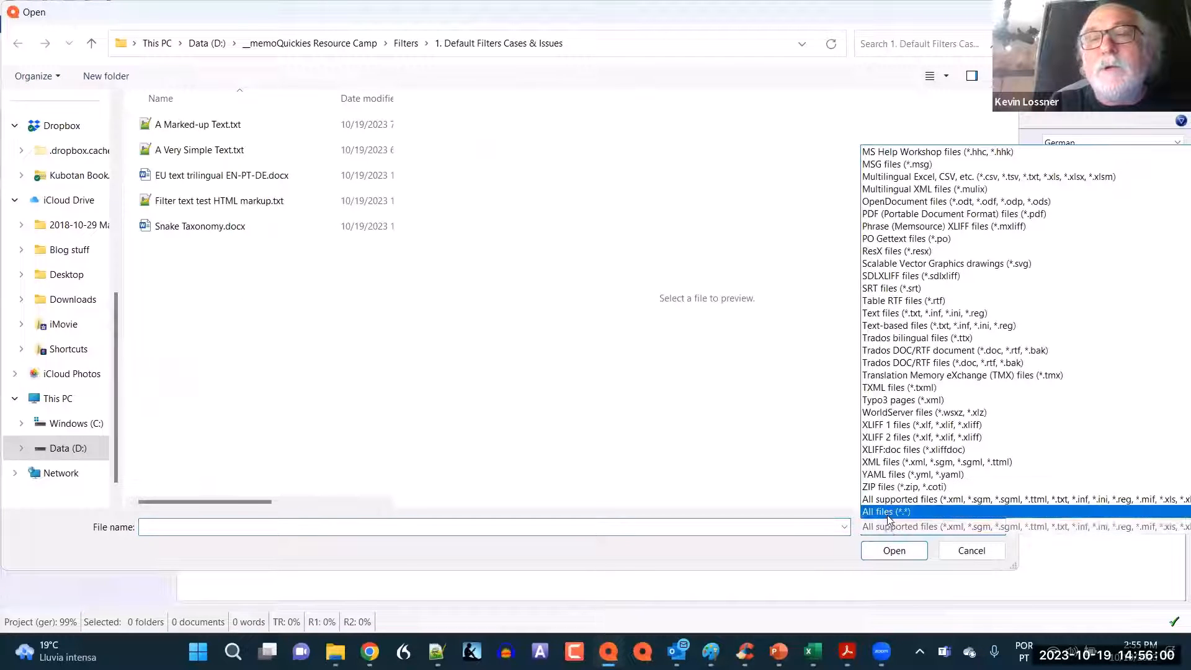
{"action": "left_click", "coordinate": [885, 512]}
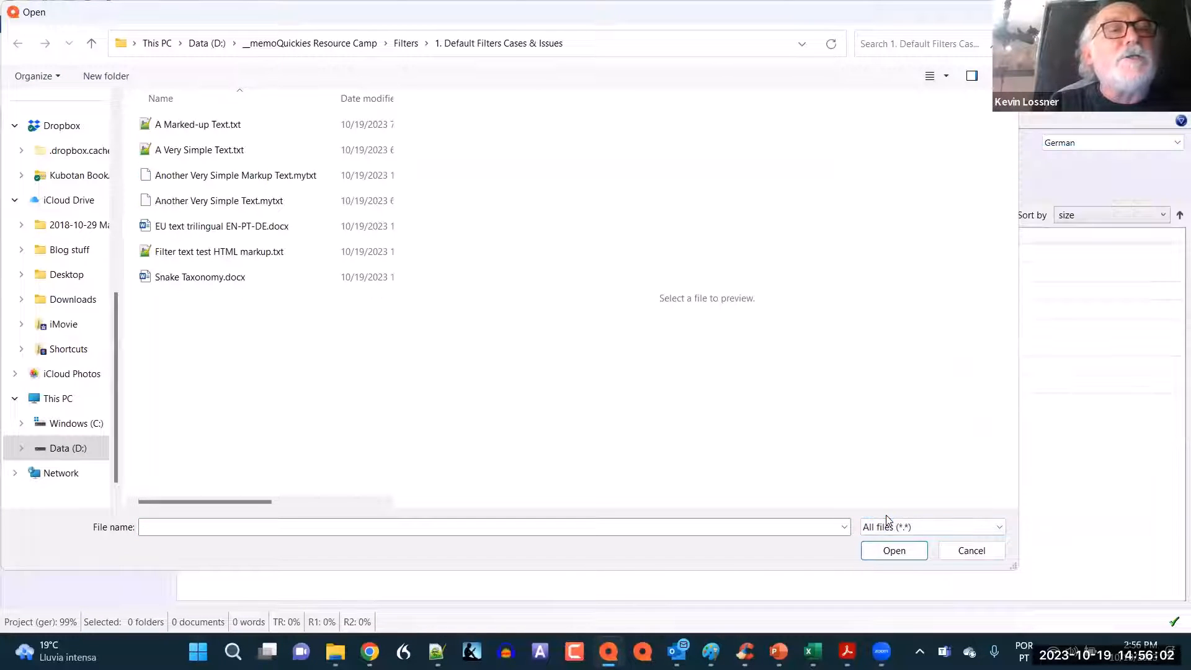
{"action": "left_click", "coordinate": [244, 178]}
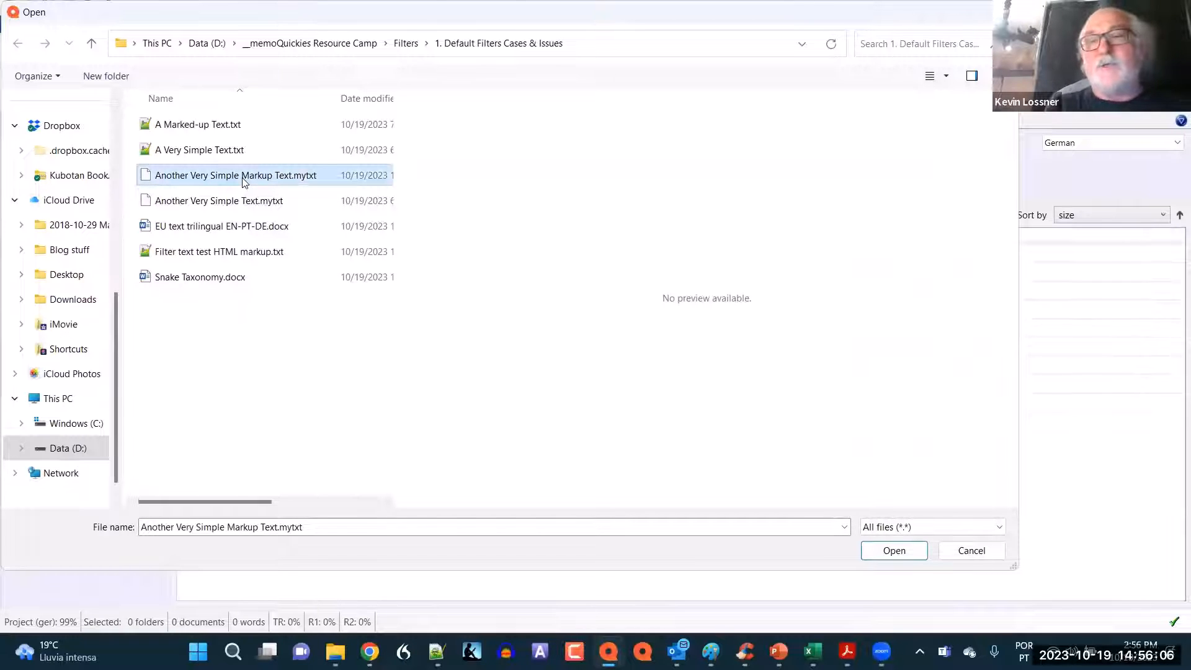
{"action": "left_click_drag", "start_coordinate": [429, 12], "coordinate": [526, 73]}
{"action": "key", "text": "Return"}
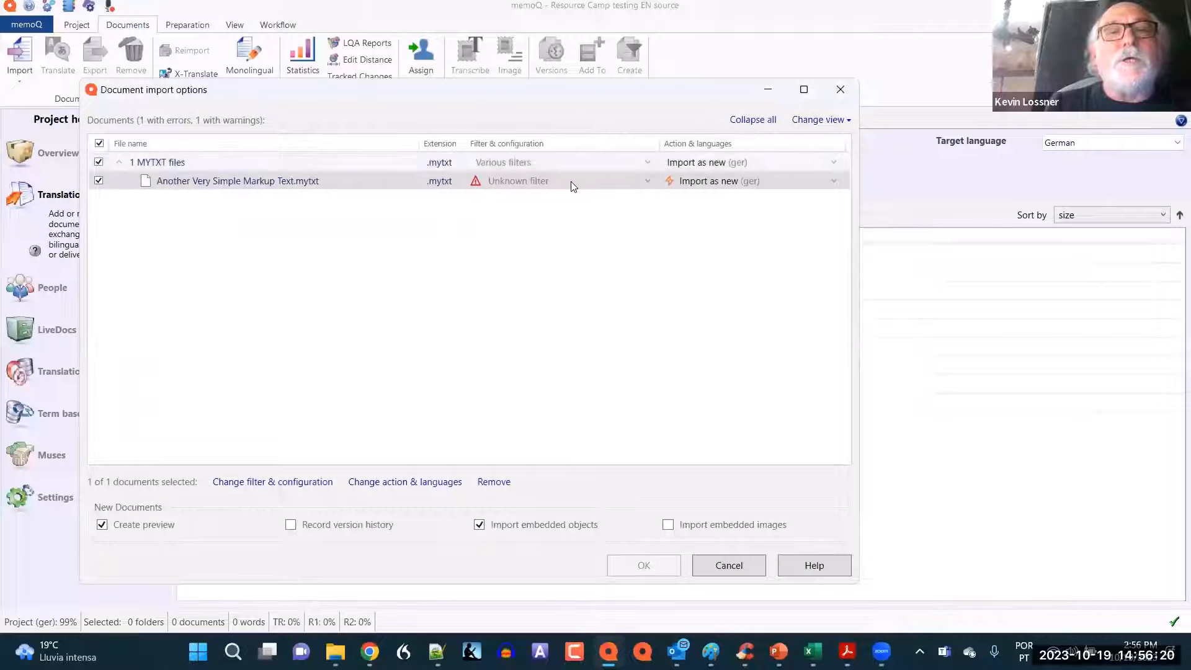
Assign the default configuration of the Plain text filter to the .mytxt file
{"action": "left_click", "coordinate": [572, 181]}
{"action": "type", "text": "plain"}
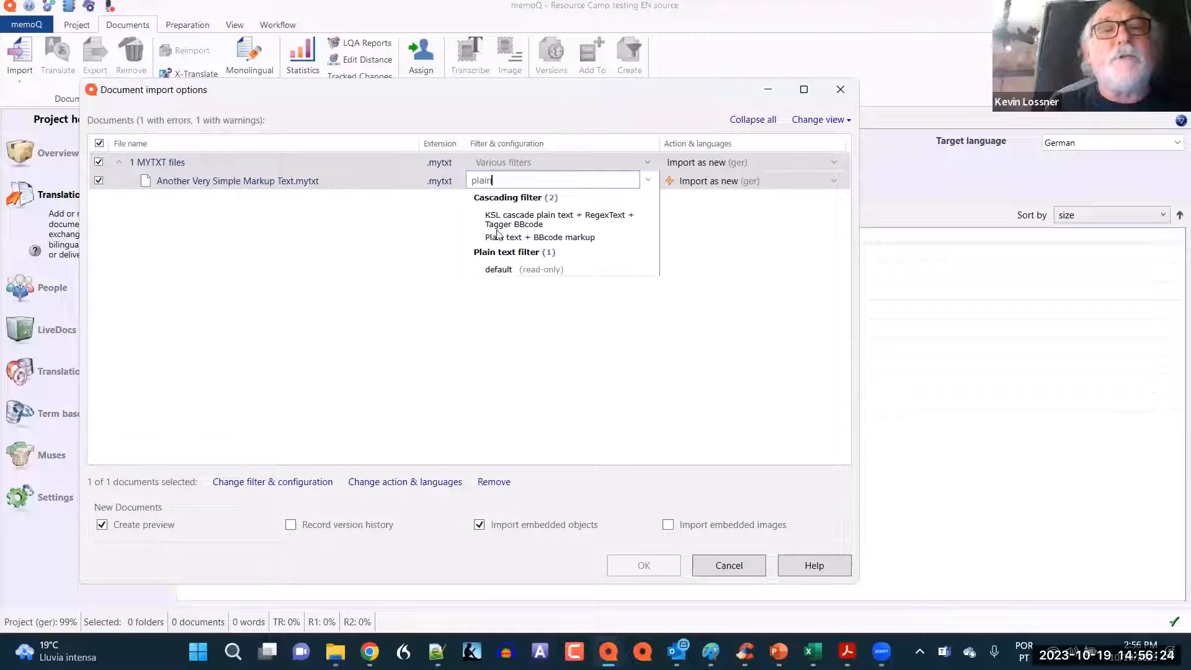
{"action": "left_click", "coordinate": [498, 269]}
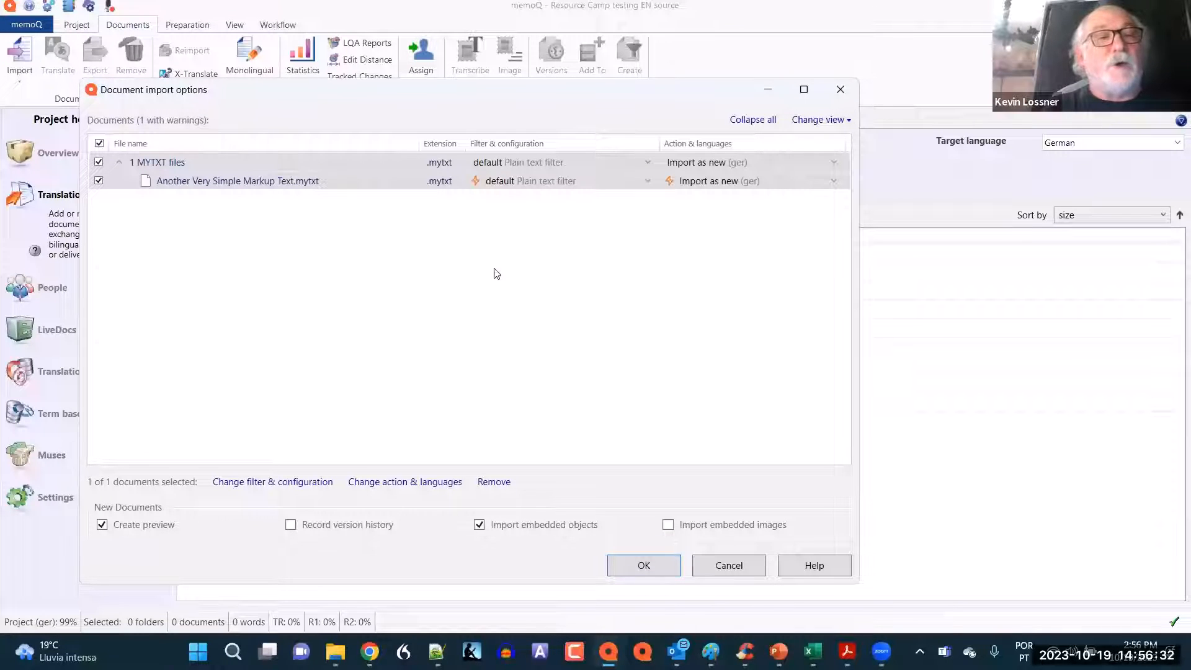
Chain a Regex tagger with the "Unprotected BBCode markup" configuration after the Plain text filter, and display its rules
{"action": "left_click", "coordinate": [268, 482]}
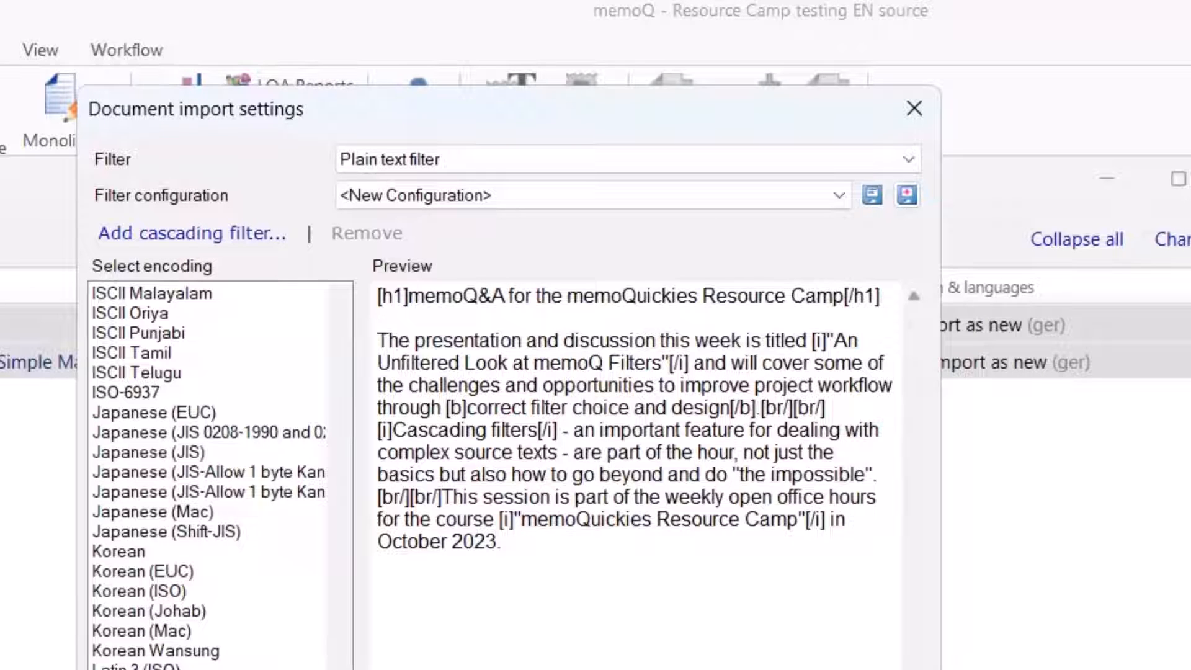
{"action": "left_click", "coordinate": [186, 237]}
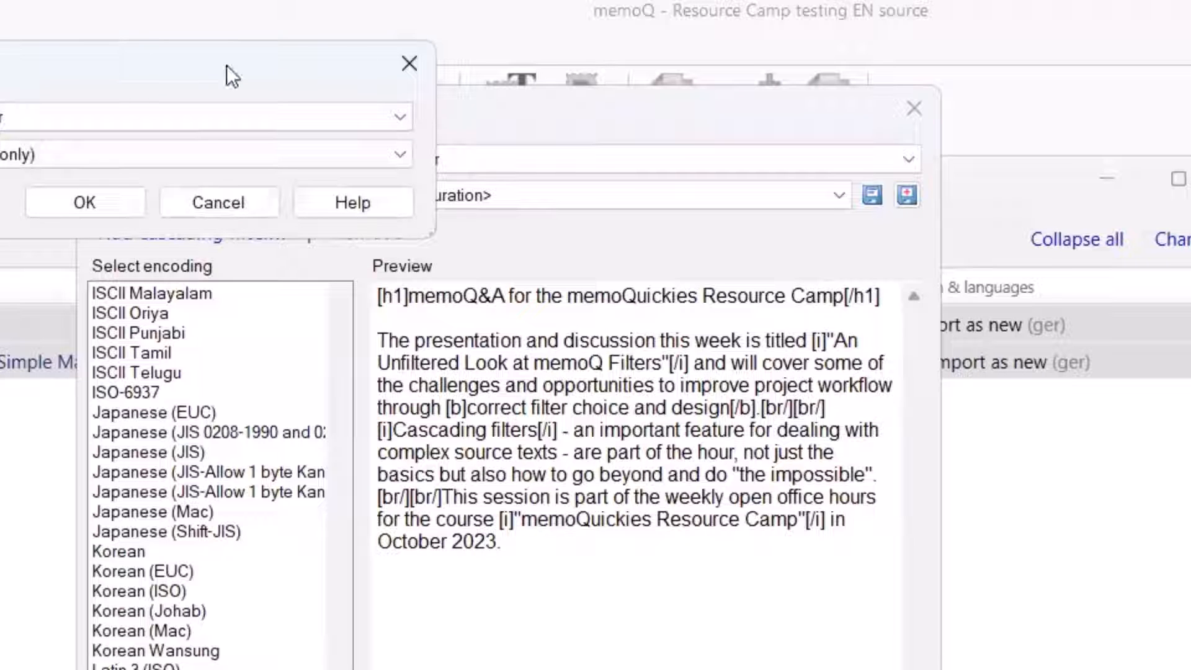
{"action": "left_click_drag", "start_coordinate": [226, 65], "coordinate": [1069, 437]}
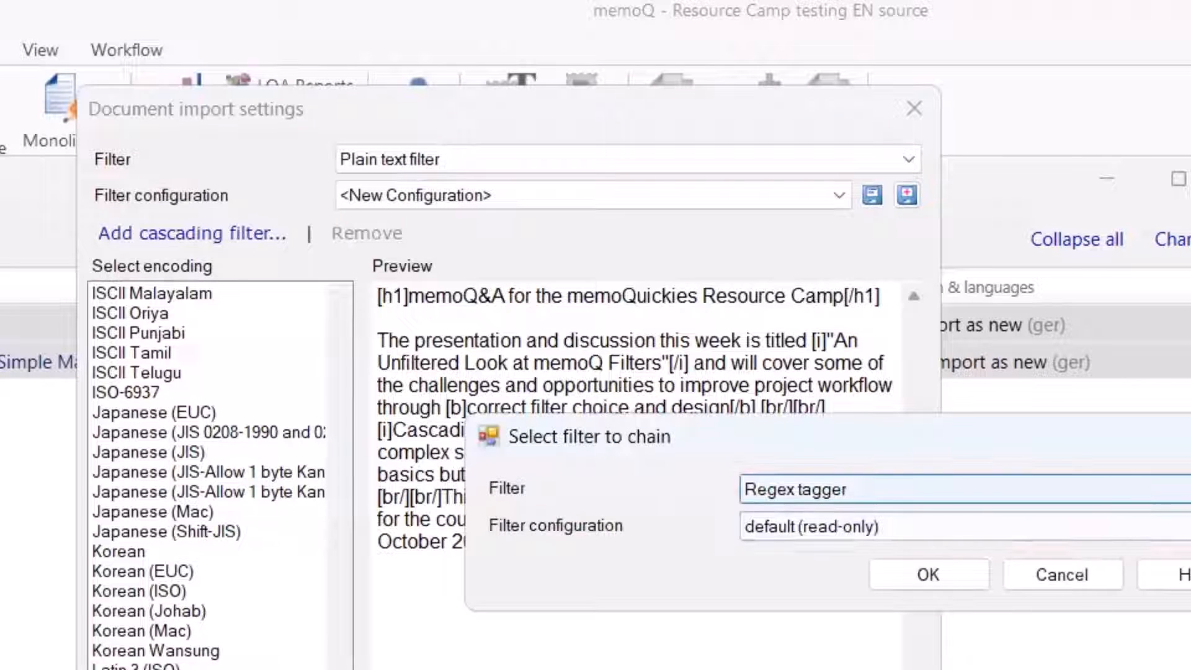
{"action": "left_click", "coordinate": [1158, 491]}
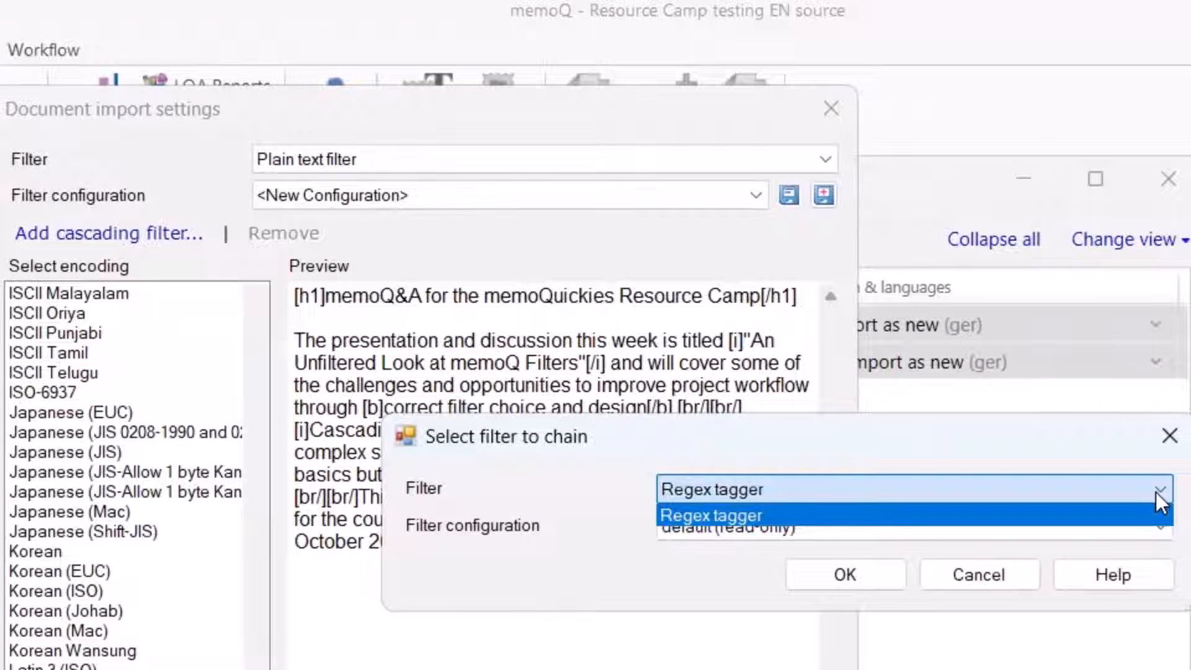
{"action": "left_click", "coordinate": [1155, 492]}
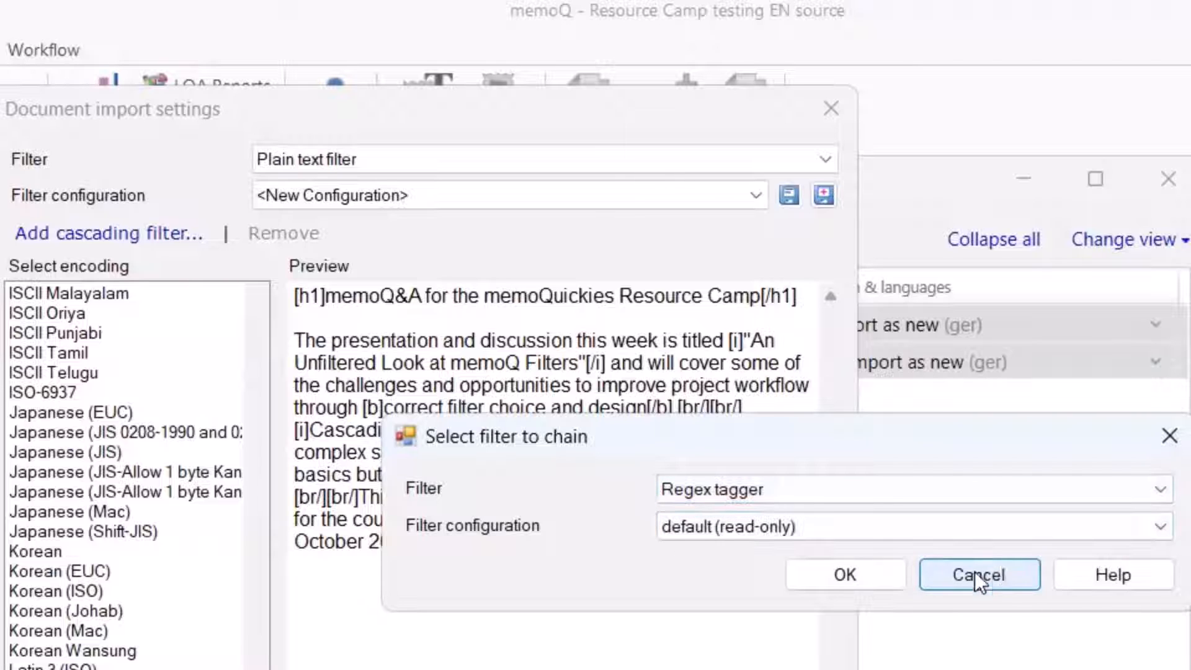
{"action": "left_click", "coordinate": [1159, 526]}
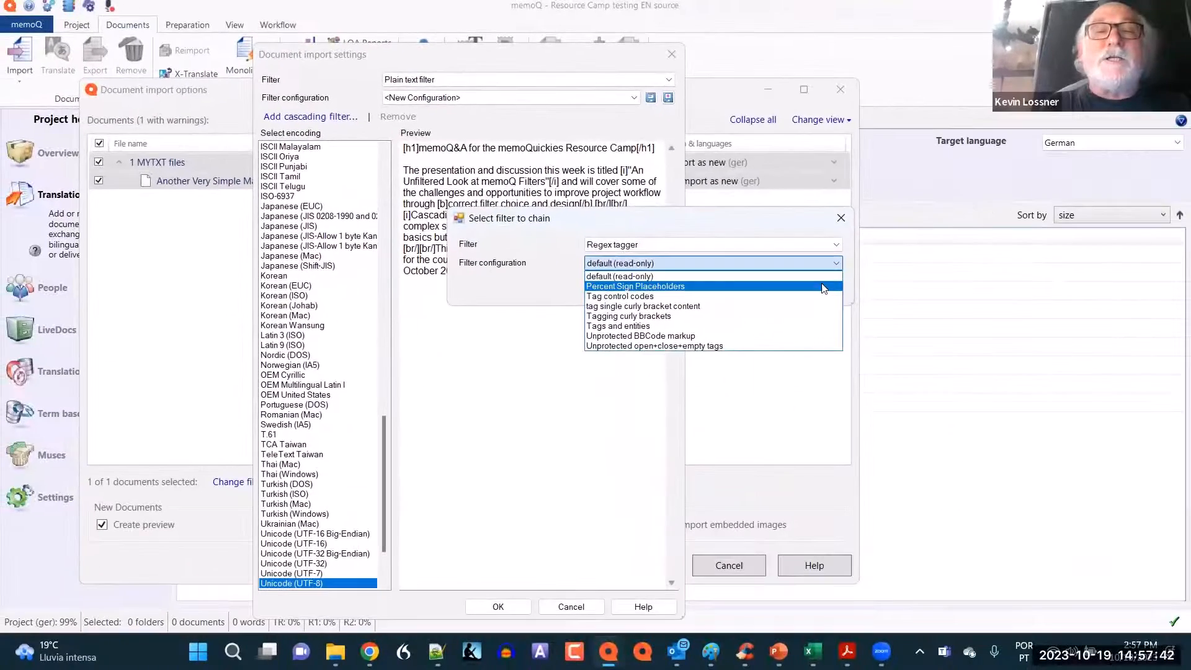
{"action": "left_click", "coordinate": [790, 342]}
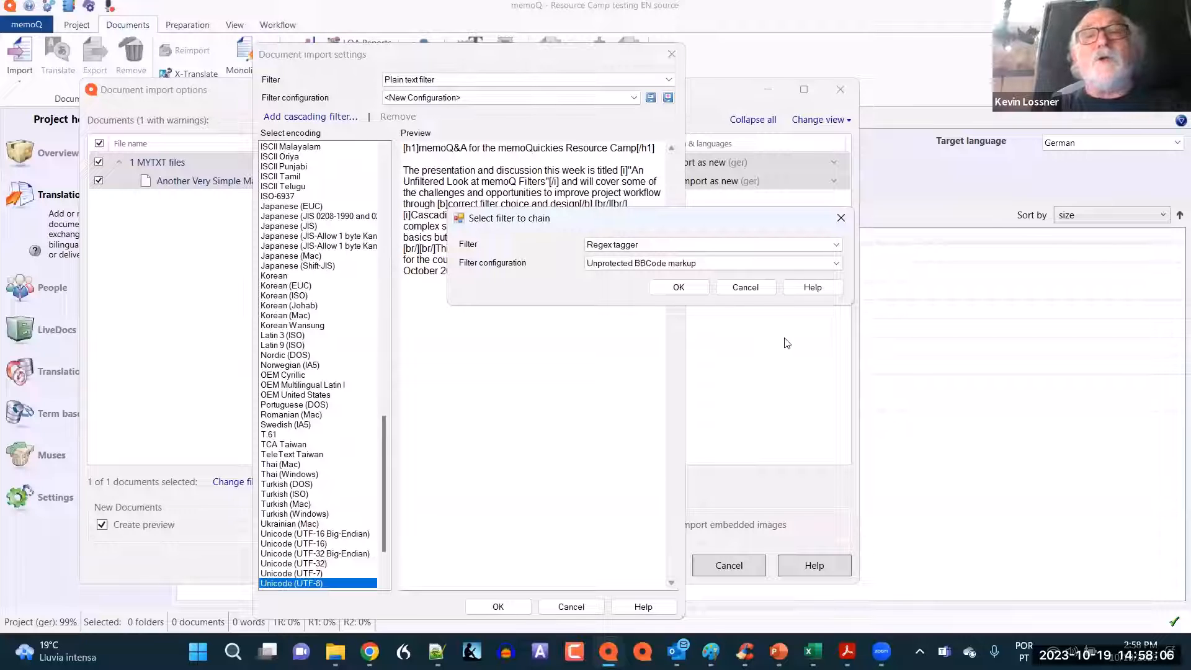
{"action": "left_click", "coordinate": [693, 291]}
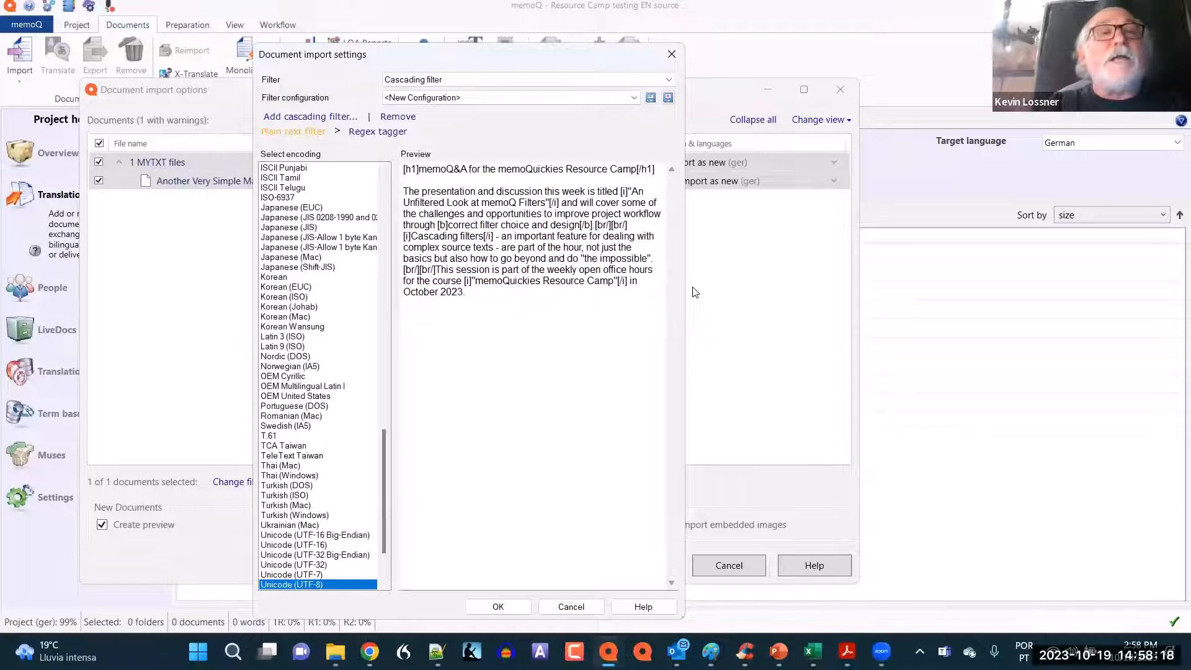
{"action": "left_click", "coordinate": [379, 132]}
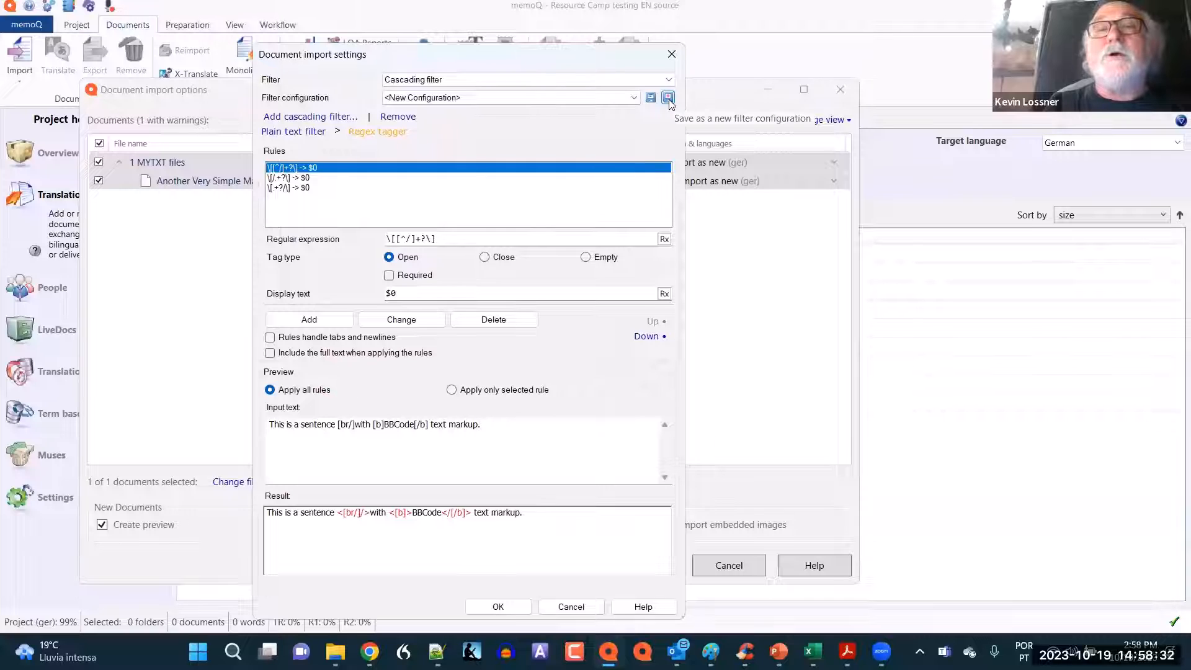
Add a second Regex tagger with the "tag single curly bracket content" configuration to the filter chain, and display its rules
{"action": "left_click", "coordinate": [289, 117]}
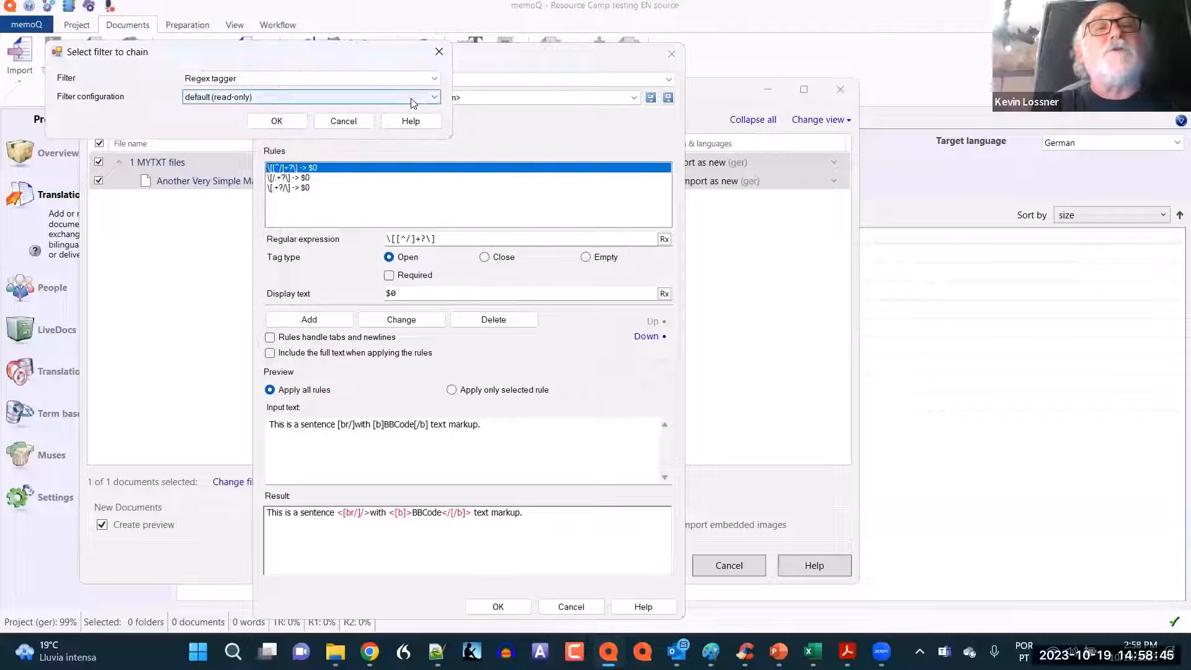
{"action": "left_click", "coordinate": [434, 100]}
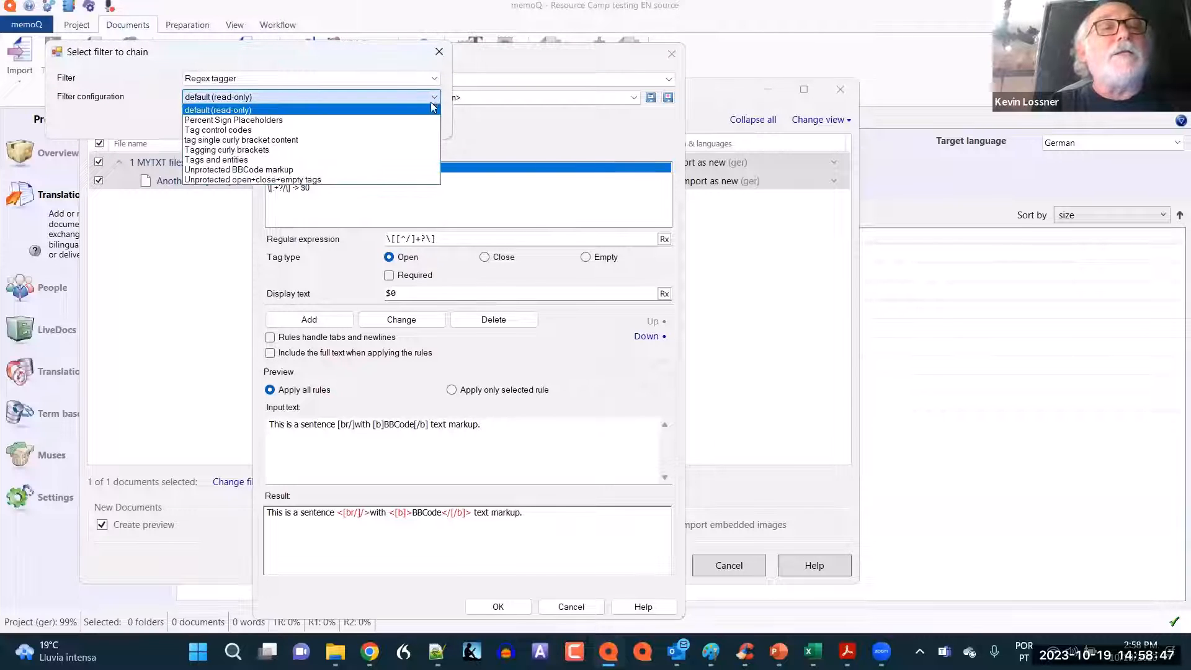
{"action": "left_click", "coordinate": [425, 141]}
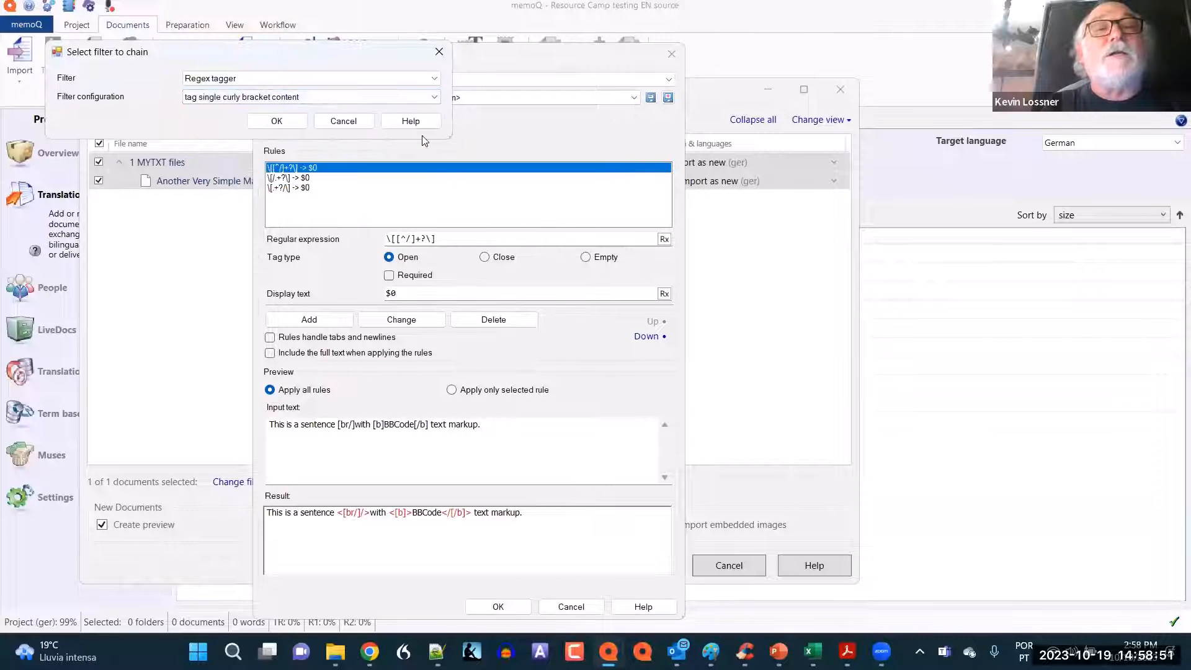
{"action": "left_click", "coordinate": [269, 124]}
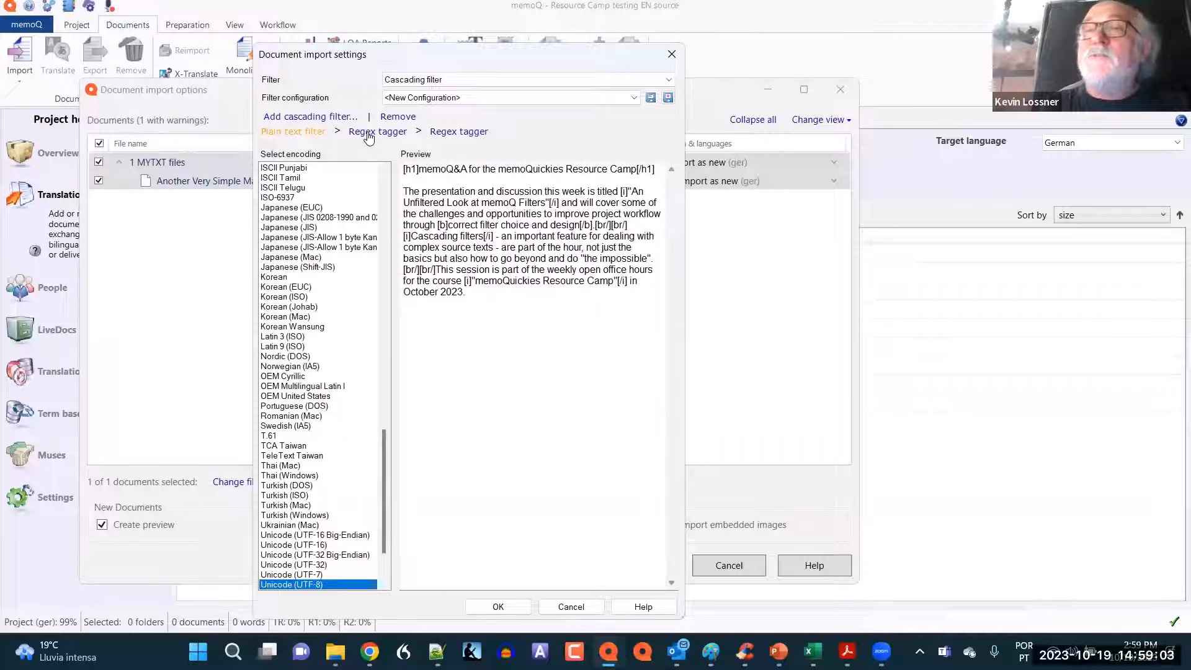
{"action": "left_click", "coordinate": [480, 132]}
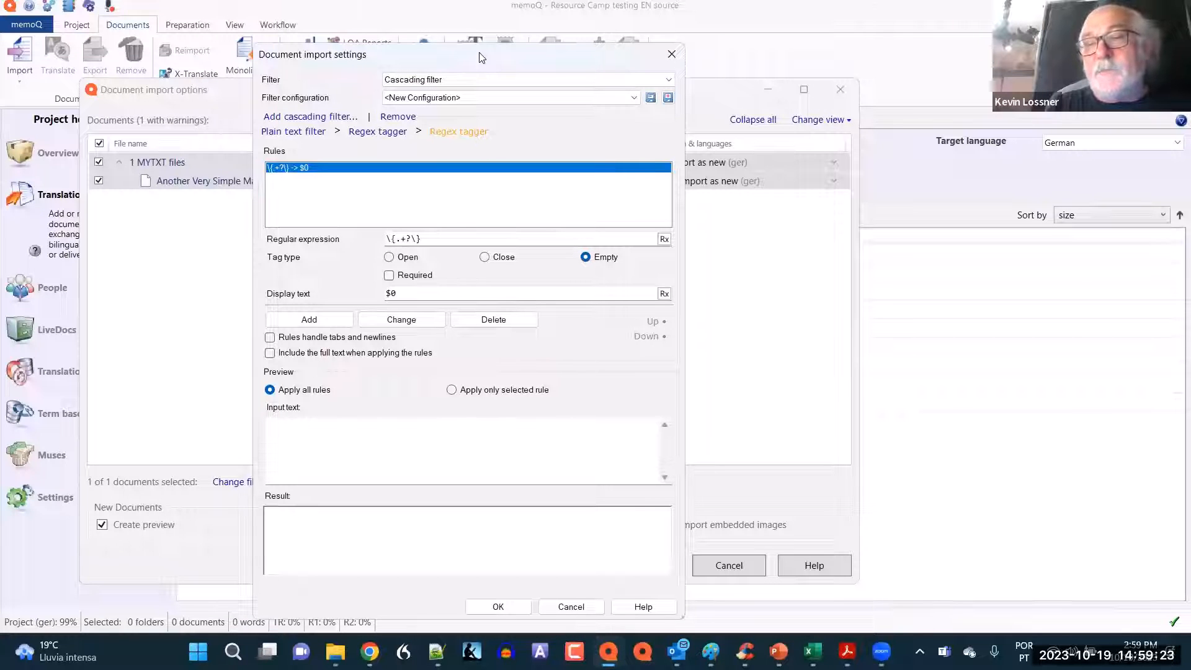
Accept the cascading filter settings and import the .mytxt document with them
{"action": "left_click_drag", "start_coordinate": [479, 58], "coordinate": [816, 61]}
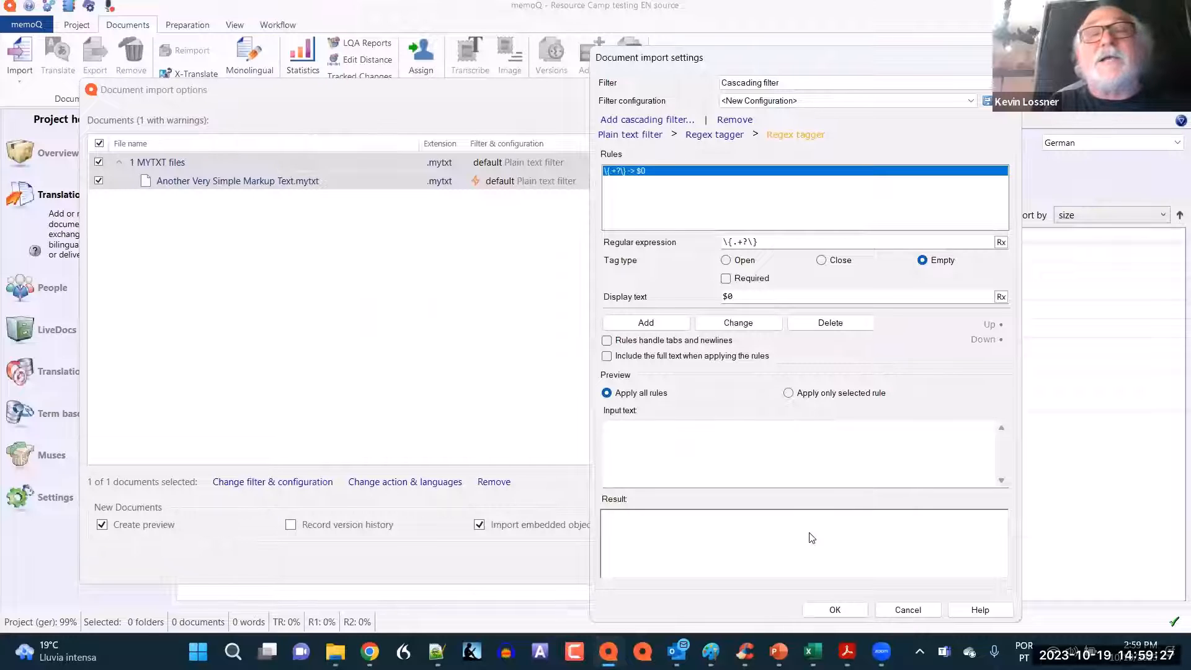
{"action": "left_click", "coordinate": [835, 610]}
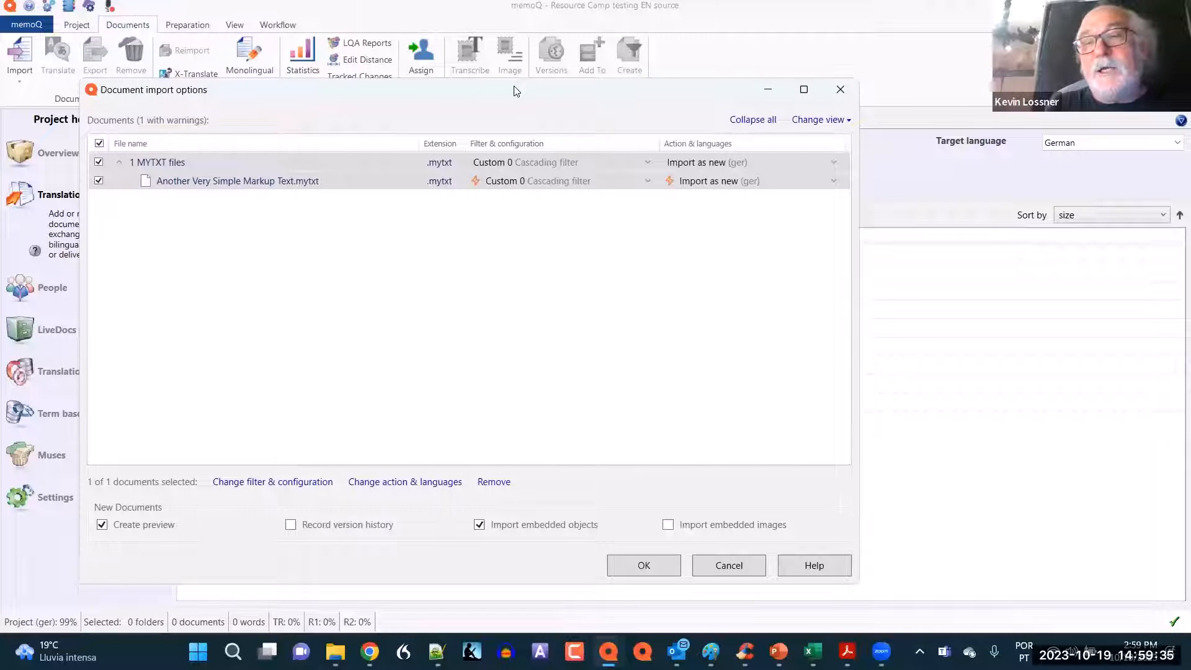
{"action": "left_click_drag", "start_coordinate": [513, 91], "coordinate": [690, 128]}
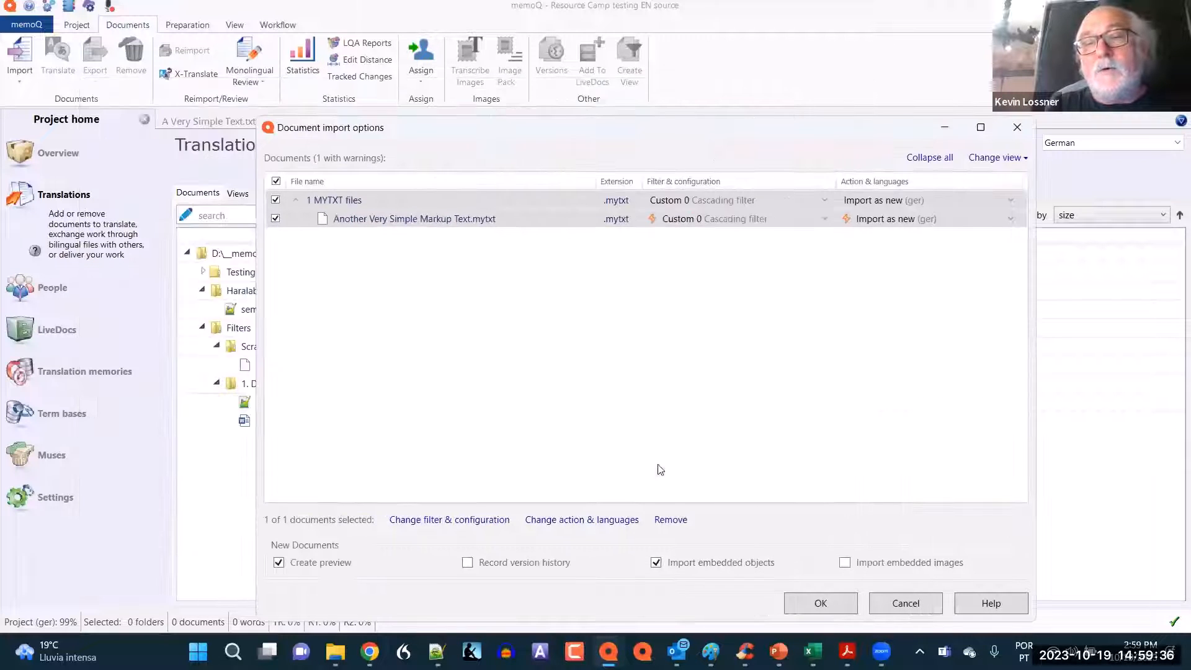
{"action": "left_click", "coordinate": [814, 610]}
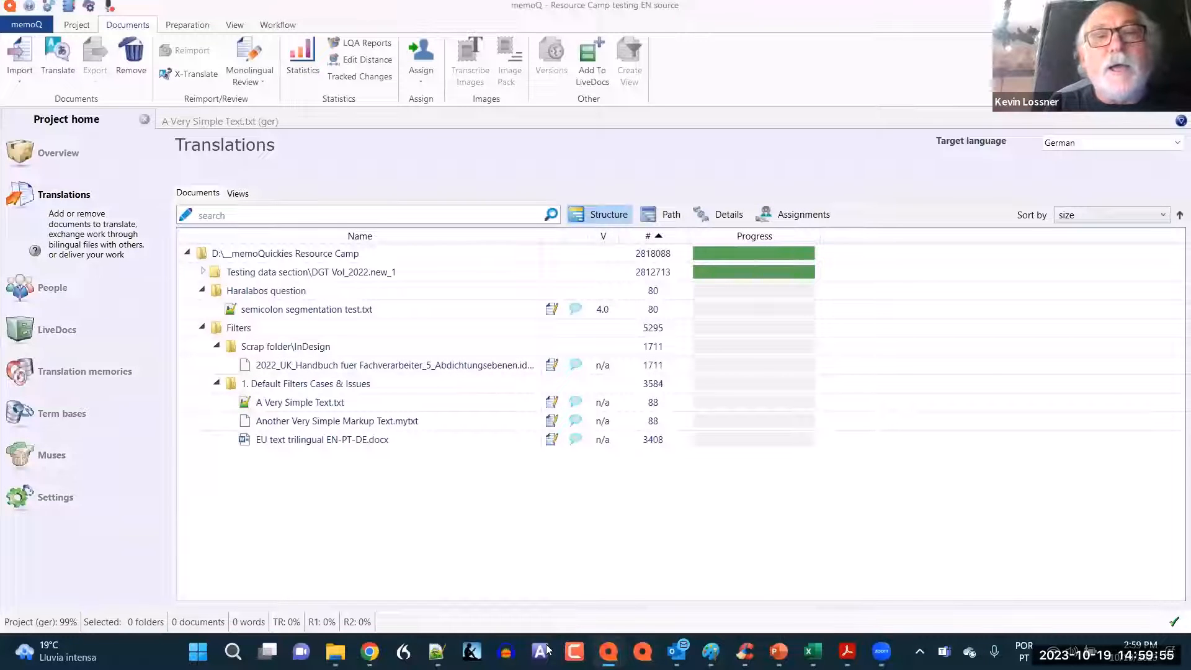
Open the imported Another Very Simple Markup Text.mytxt to check its tagged segments, and return to the project's document list
{"action": "left_click", "coordinate": [315, 423]}
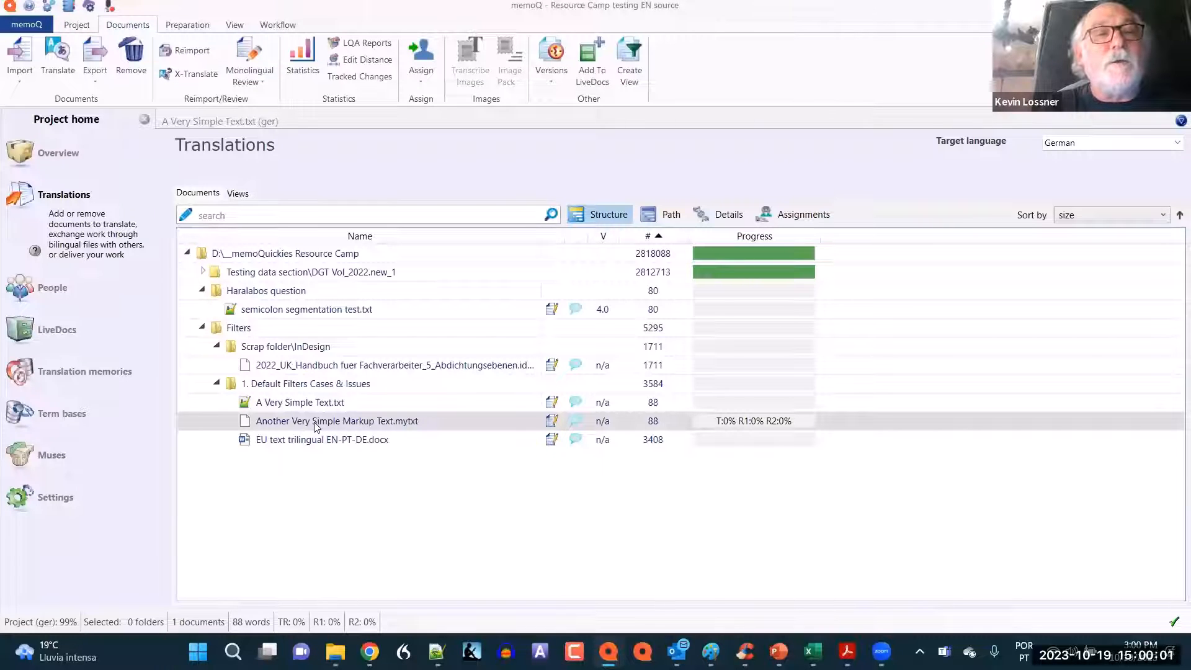
{"action": "double_click", "coordinate": [314, 423]}
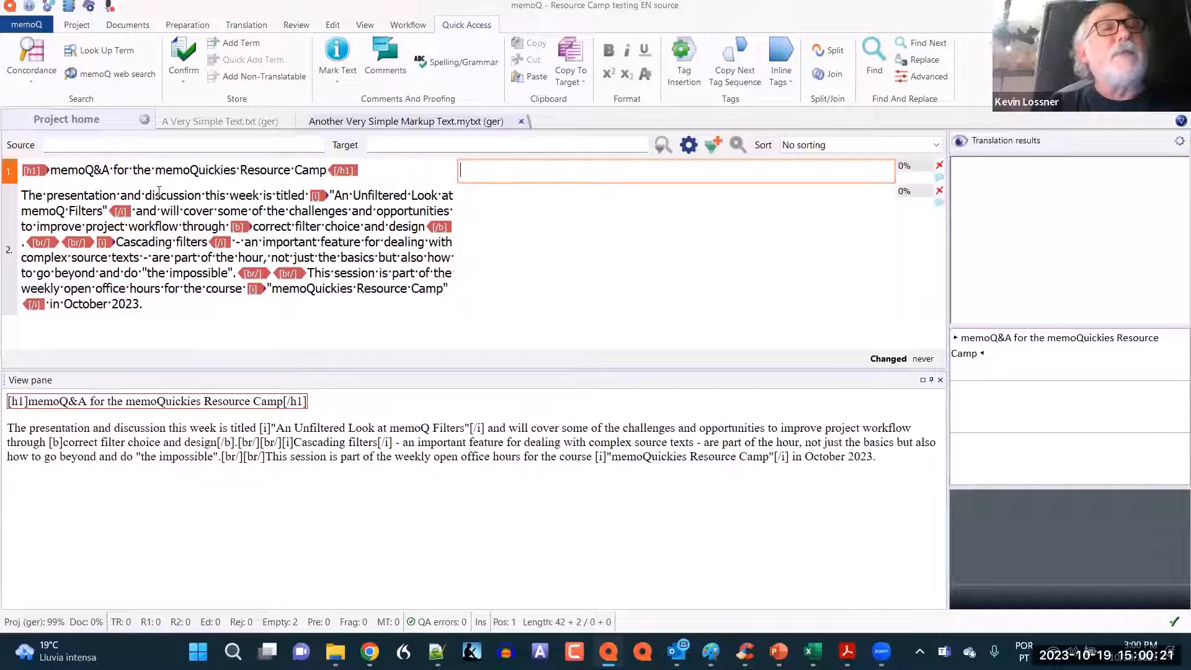
{"action": "left_click", "coordinate": [108, 125]}
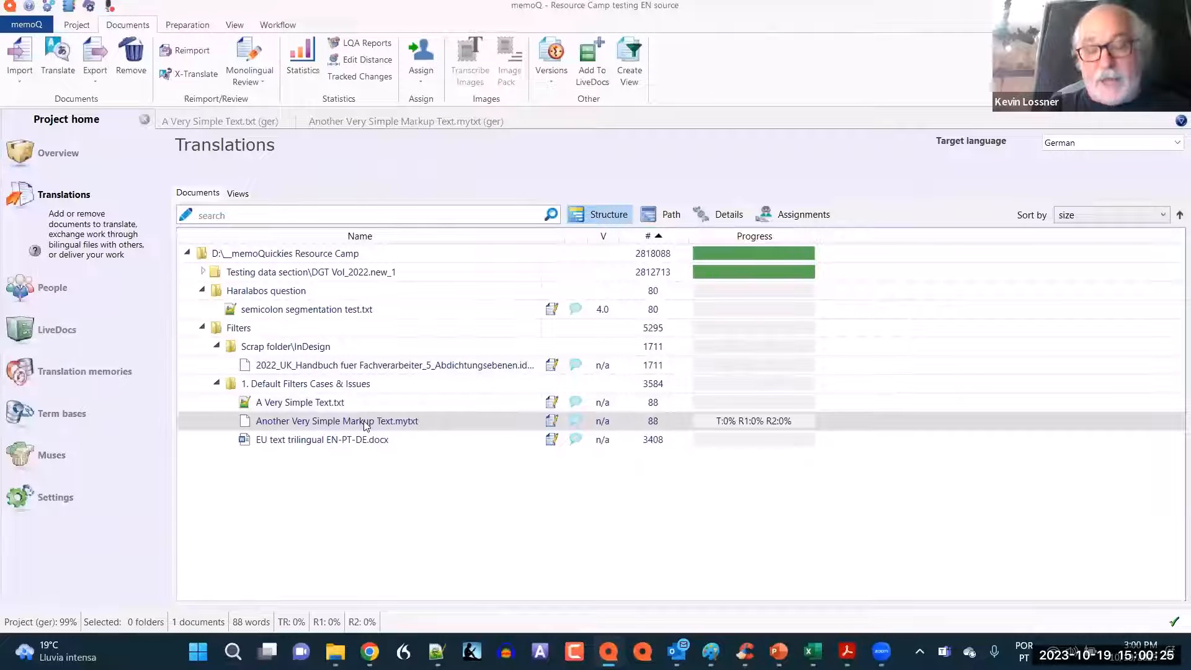
Set up a reimport of Another Very Simple Markup Text.mytxt from its original file with the "KSL cascade plain text + RegexText + Tagger BBcode" configuration
{"action": "right_click", "coordinate": [365, 424]}
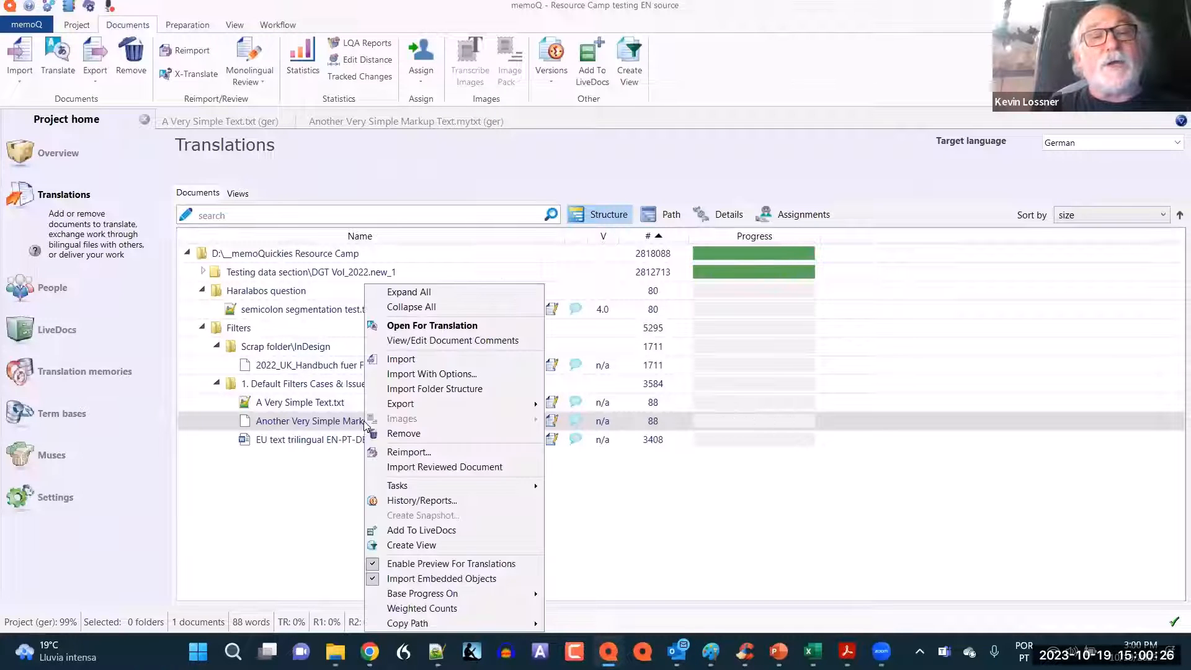
{"action": "left_click", "coordinate": [406, 453]}
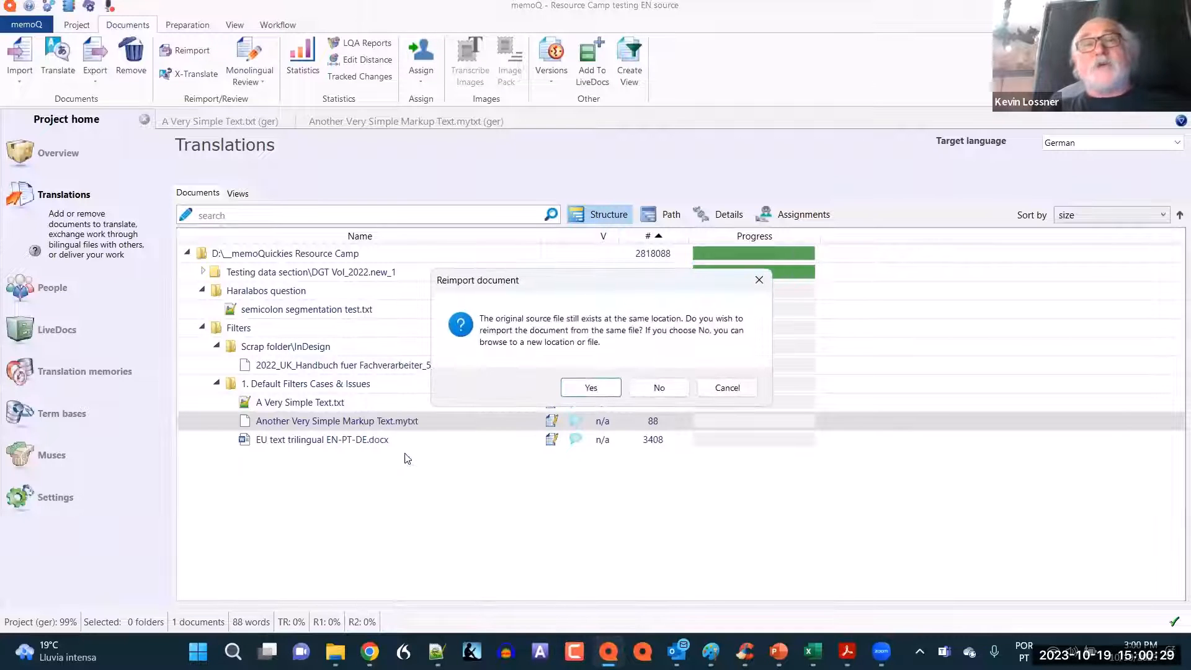
{"action": "left_click", "coordinate": [590, 390]}
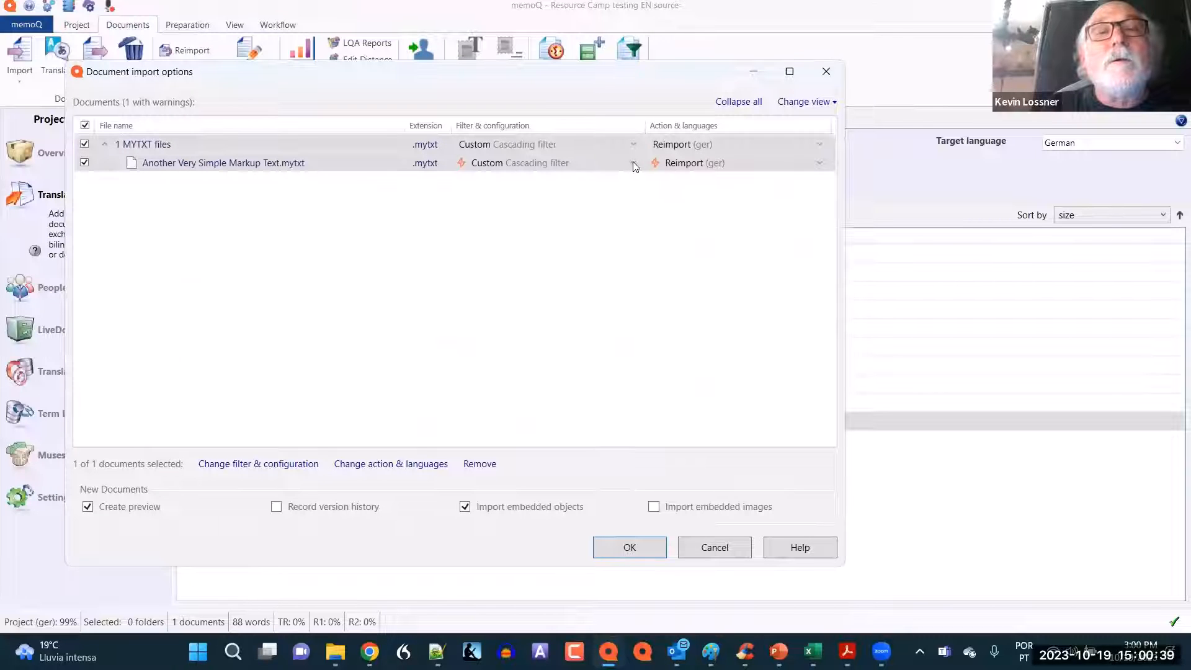
{"action": "left_click", "coordinate": [583, 163]}
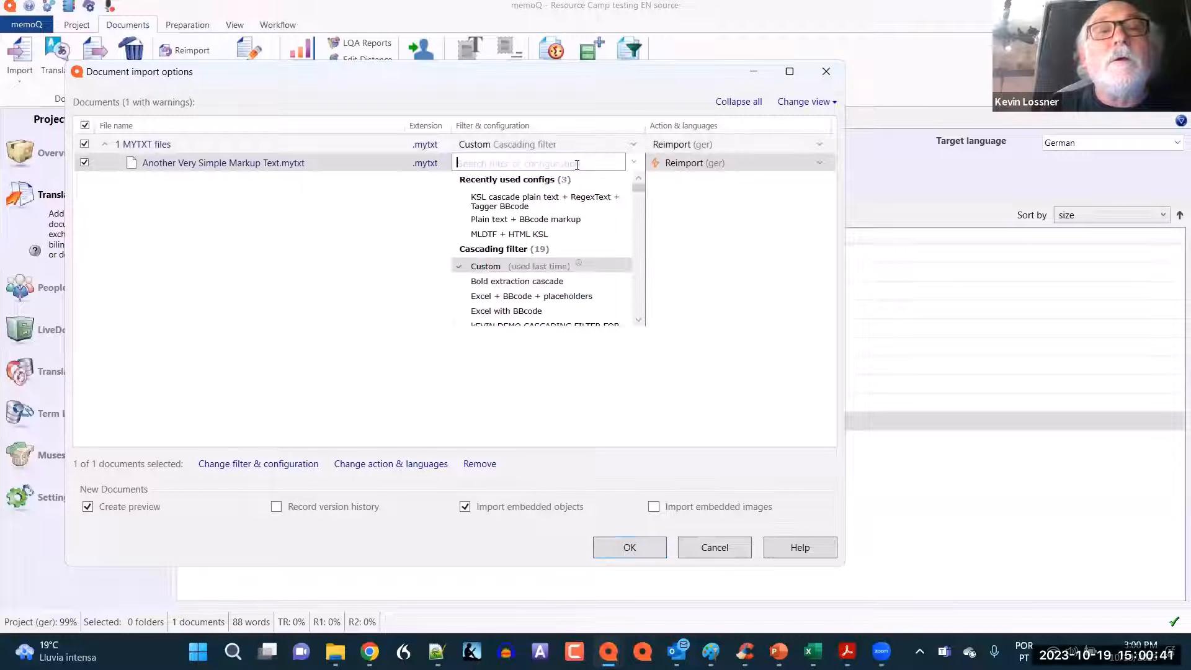
{"action": "left_click", "coordinate": [580, 200]}
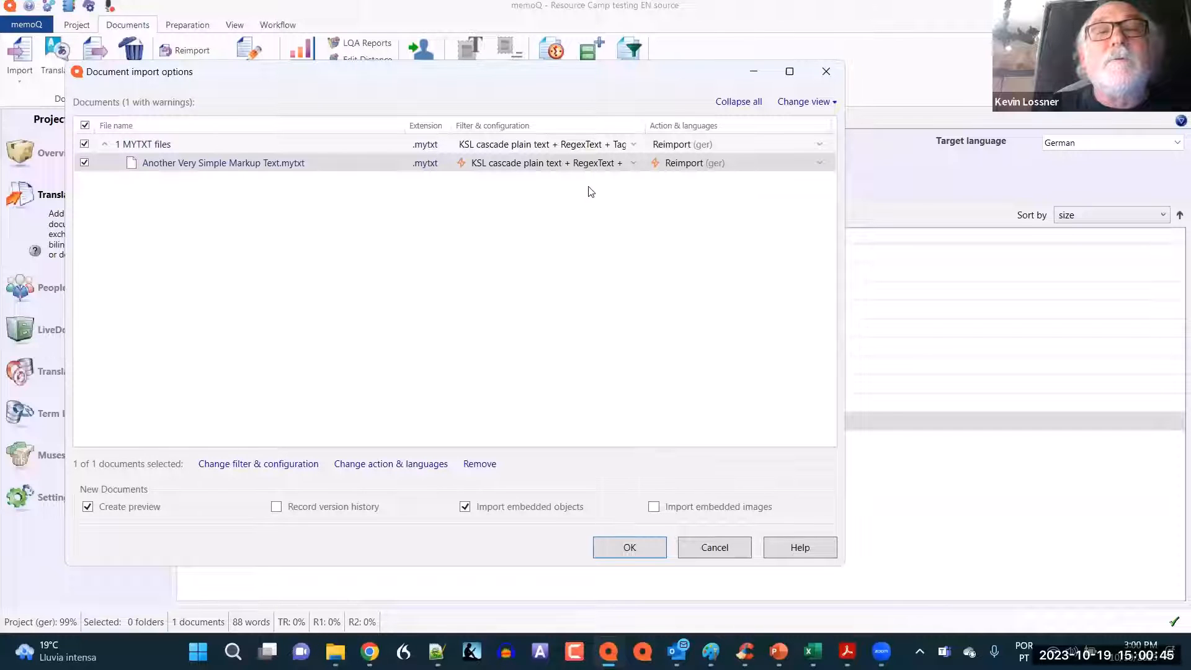
{"action": "left_click", "coordinate": [634, 164]}
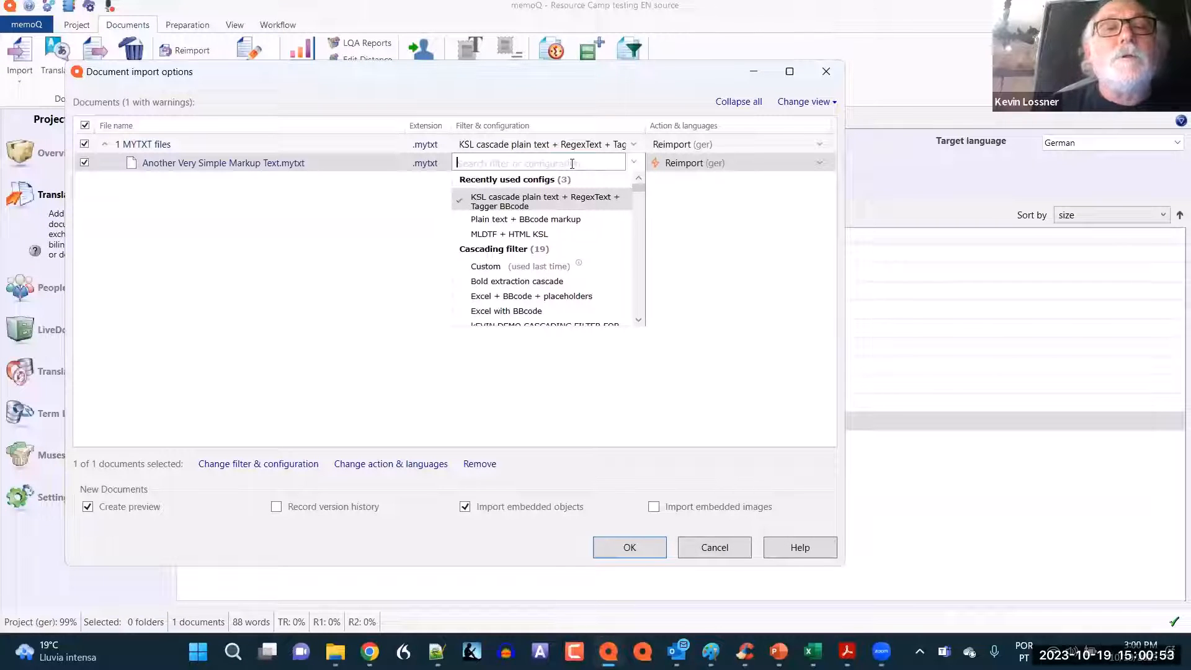
{"action": "type", "text": "plain"}
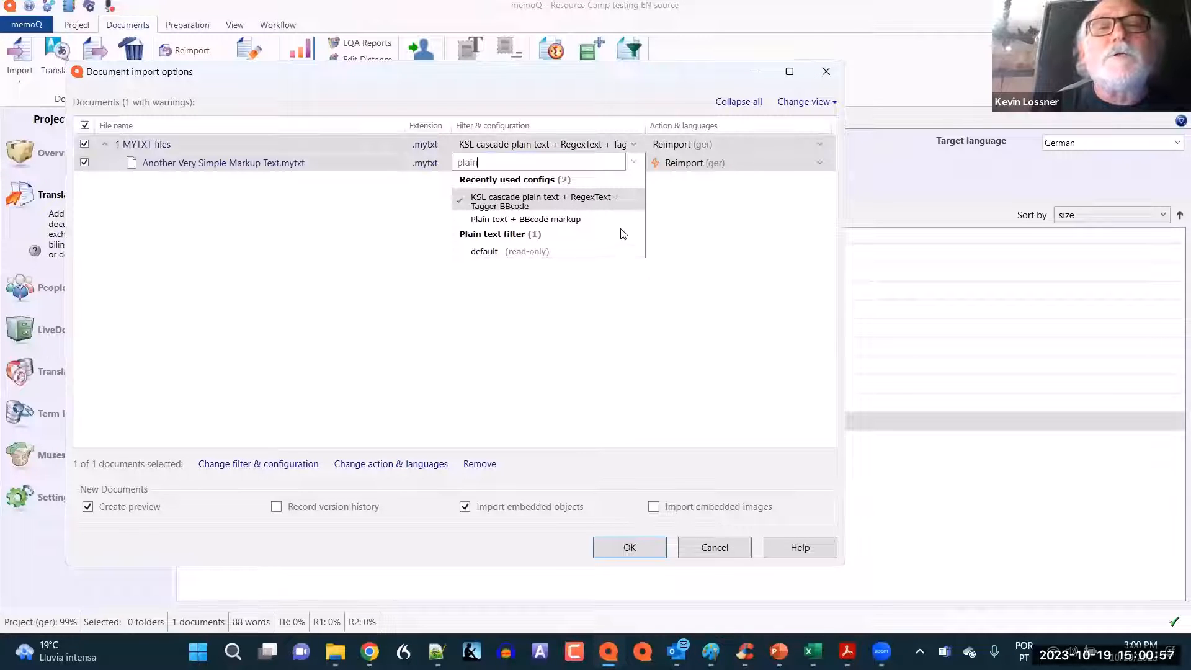
{"action": "left_click", "coordinate": [595, 206]}
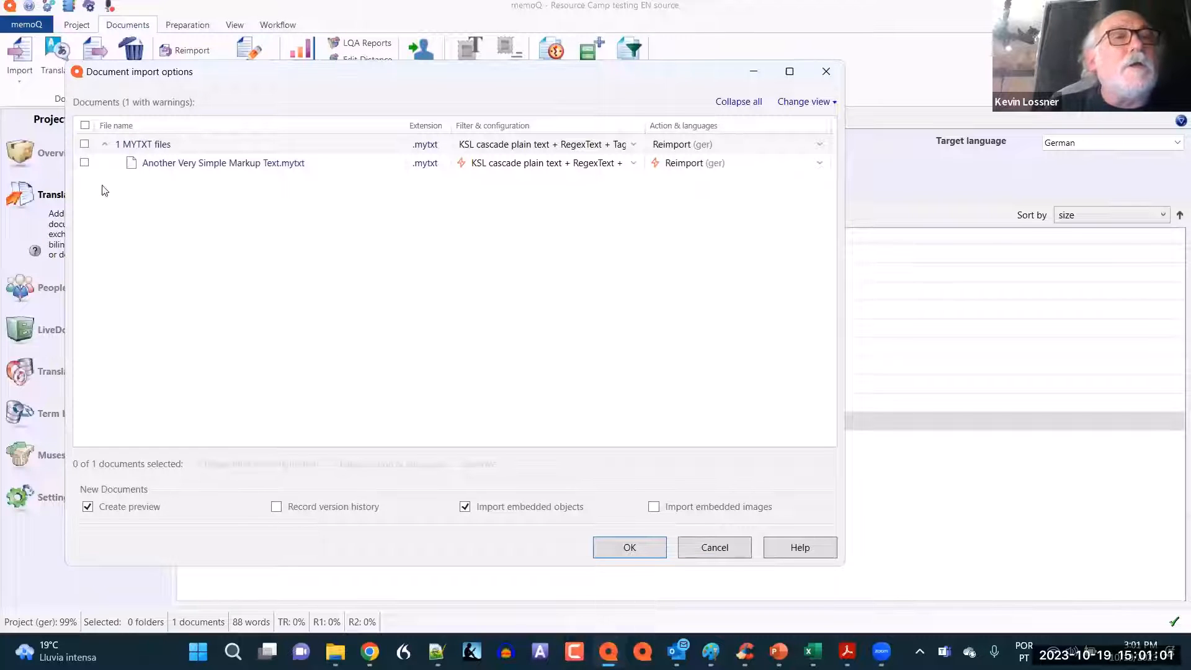
Reselect the .mytxt document for import and display the include/exclude rules of the Regex text filter in its cascading filter settings
{"action": "left_click", "coordinate": [84, 163]}
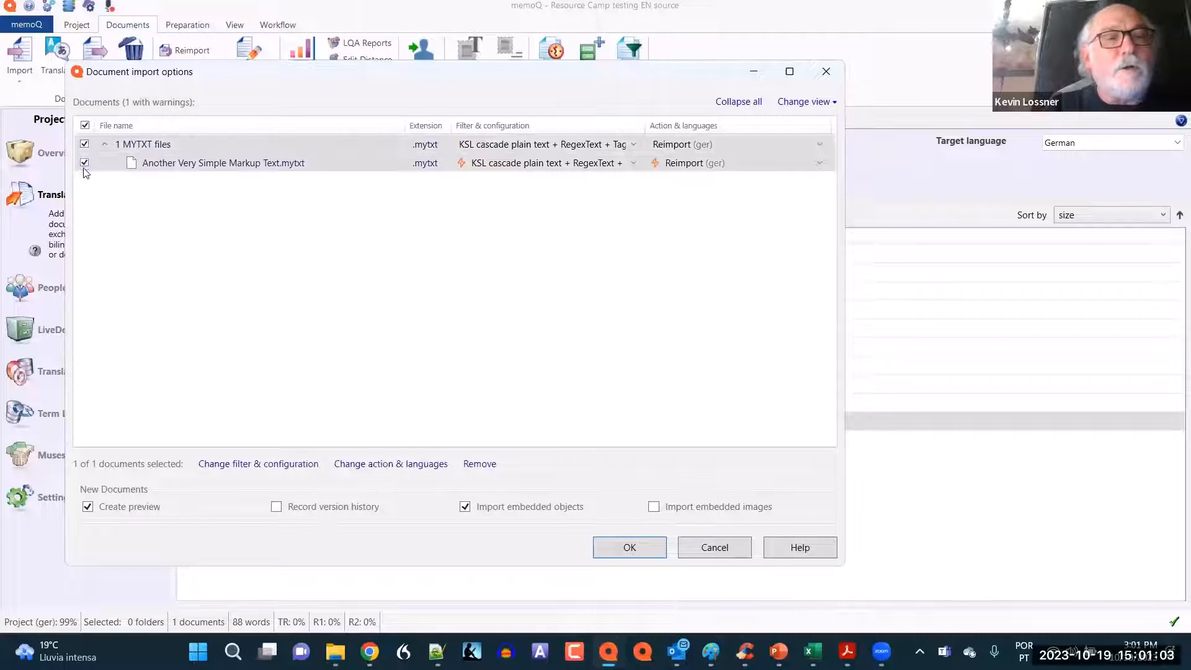
{"action": "left_click", "coordinate": [289, 465]}
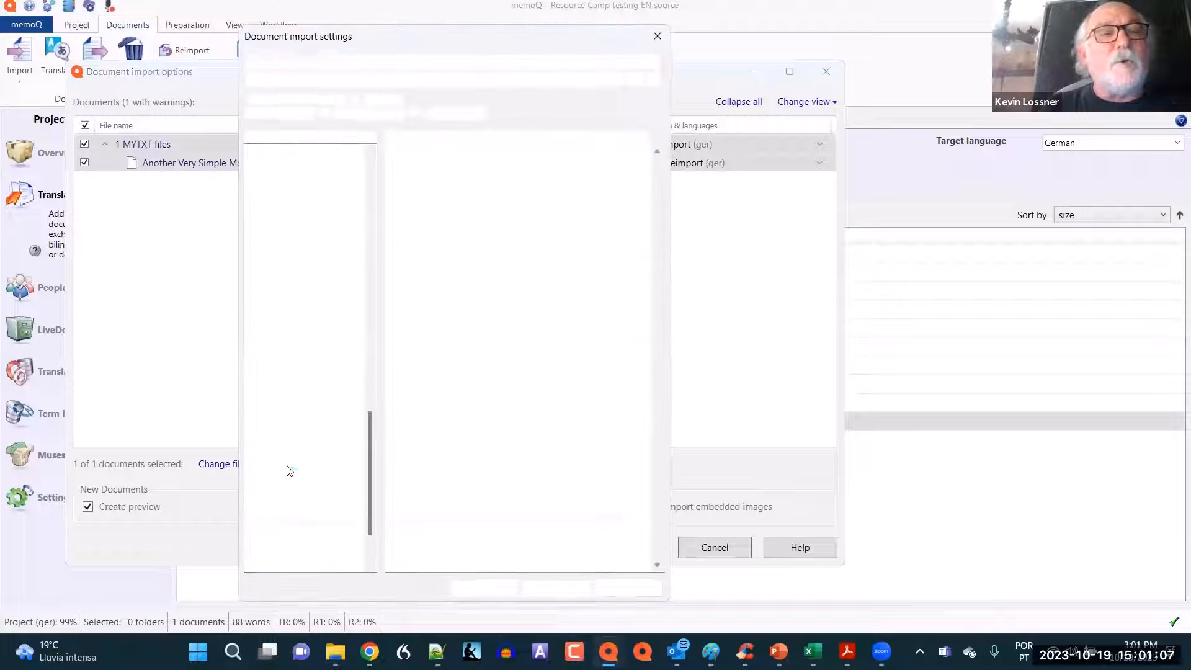
{"action": "left_click", "coordinate": [375, 117]}
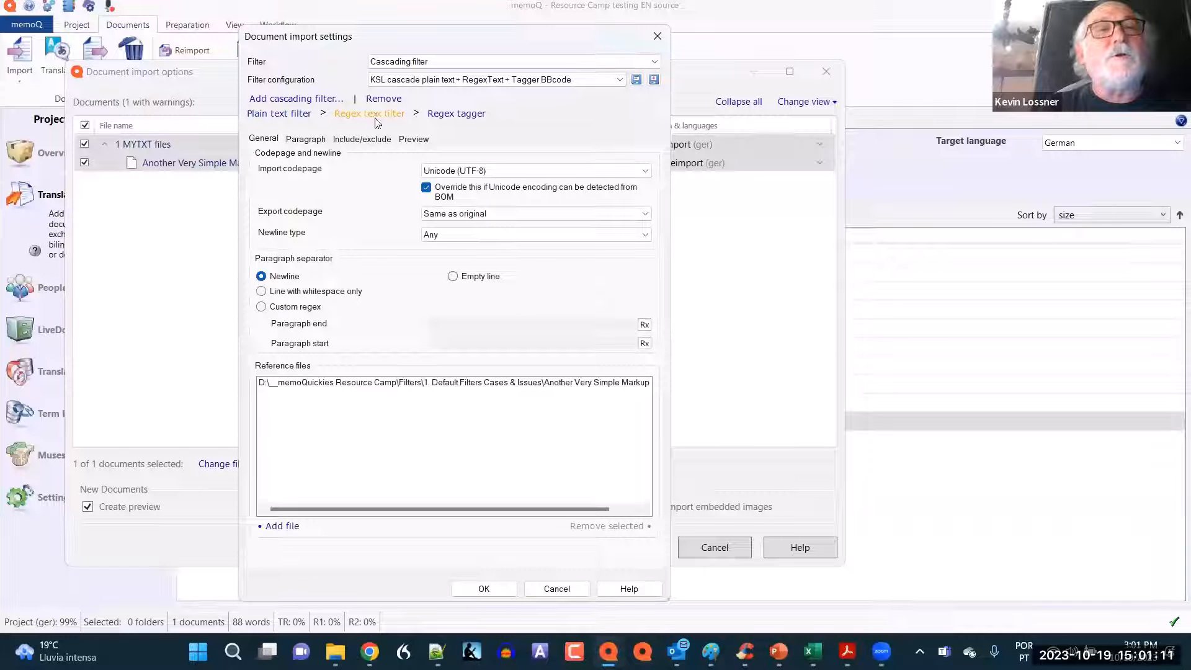
{"action": "left_click", "coordinate": [360, 139]}
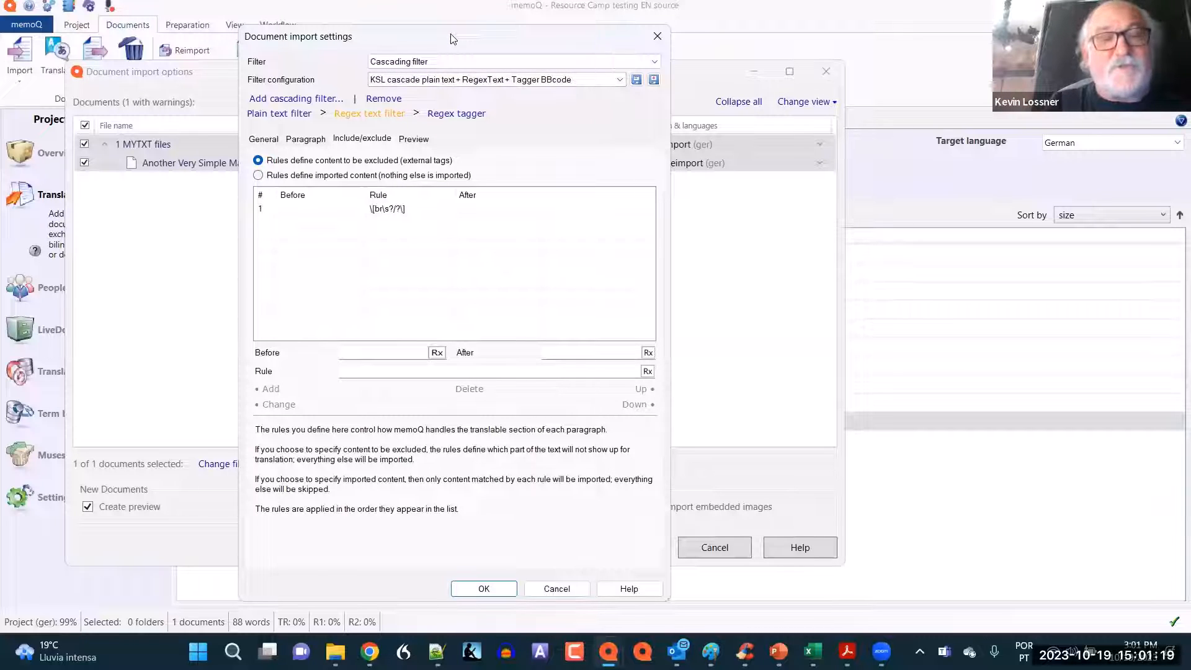
{"action": "left_click_drag", "start_coordinate": [453, 39], "coordinate": [323, 41]}
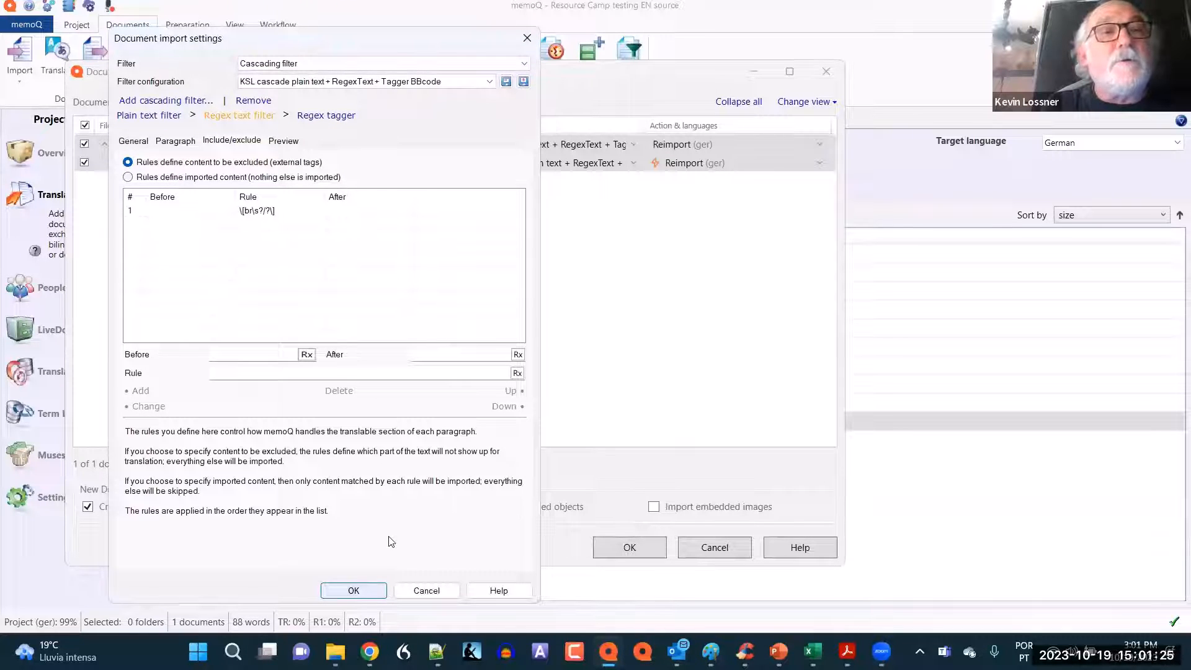
Accept the cascading filter settings and reimport the .mytxt document with them
{"action": "key", "text": "Return"}
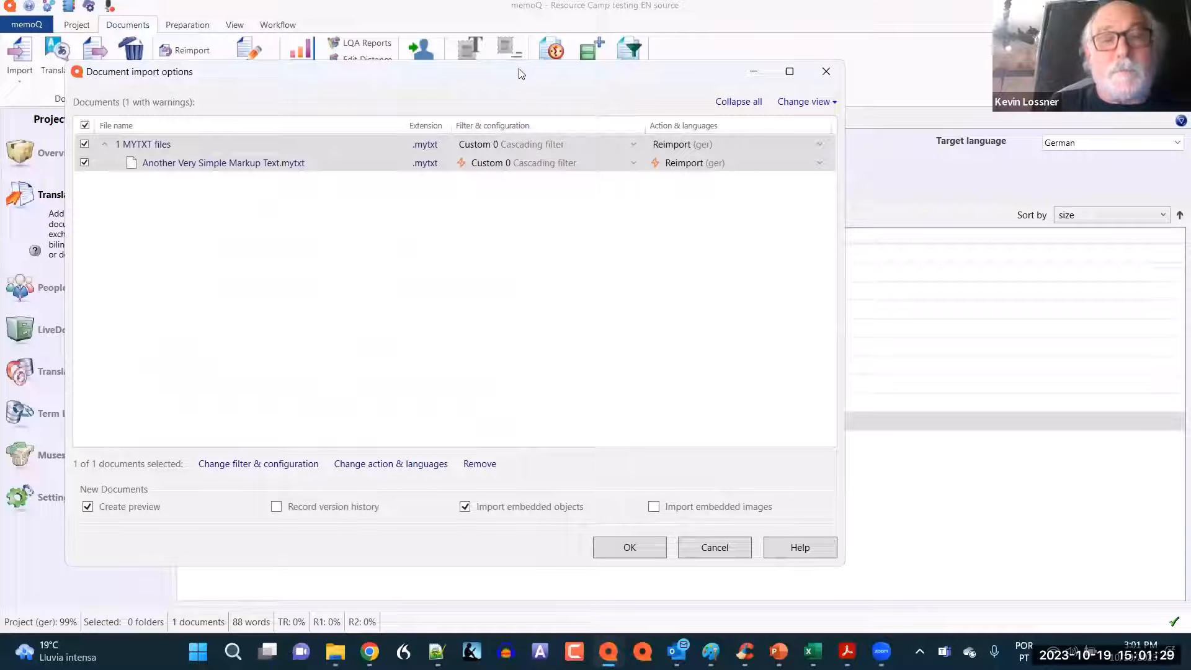
{"action": "left_click_drag", "start_coordinate": [521, 73], "coordinate": [531, 48]}
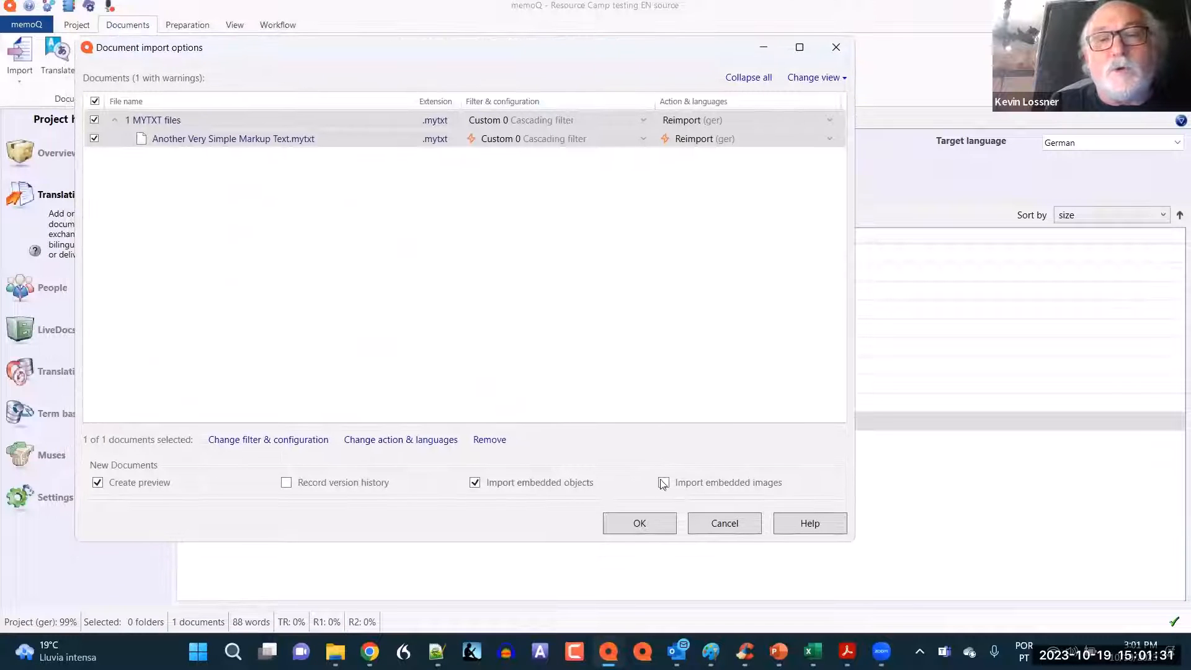
{"action": "left_click", "coordinate": [638, 523]}
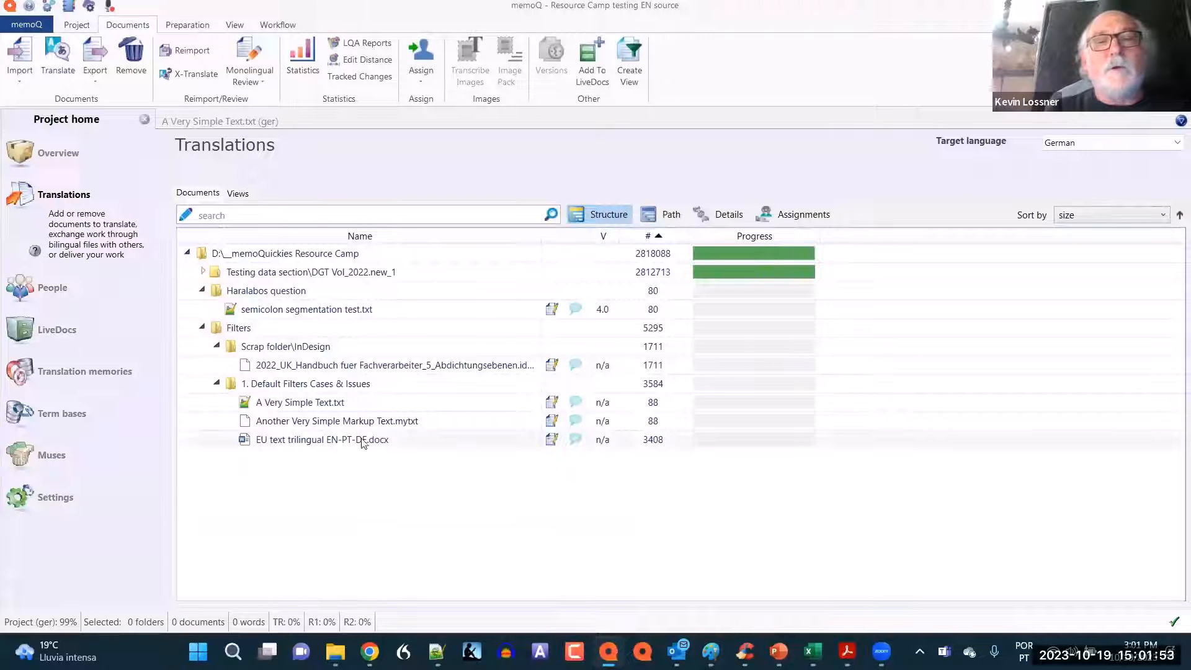
Open the reimported Another Very Simple Markup Text.mytxt to examine its segmentation and tags, and close it again
{"action": "left_click", "coordinate": [330, 424]}
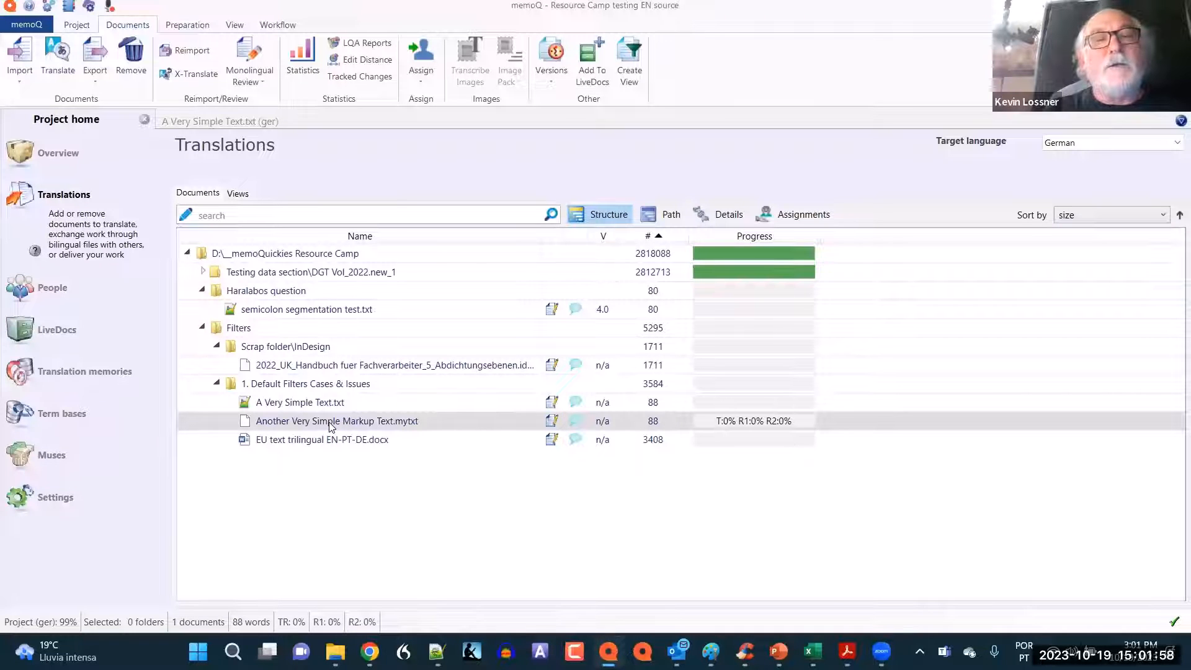
{"action": "double_click", "coordinate": [331, 421]}
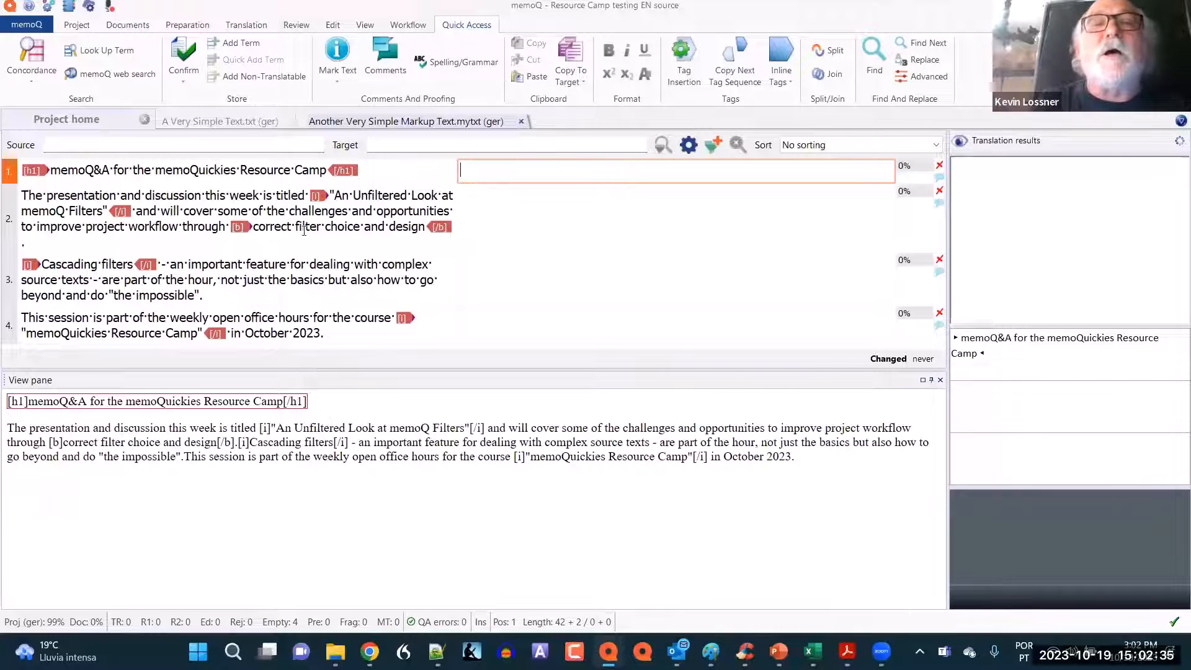
{"action": "left_click", "coordinate": [521, 121]}
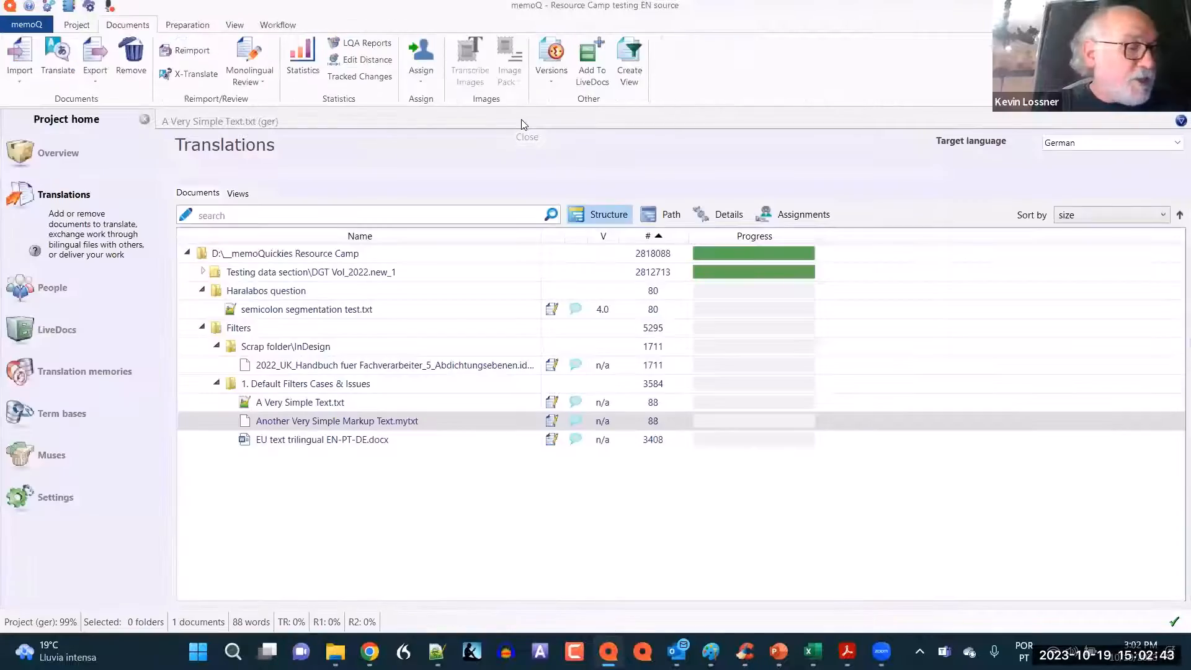
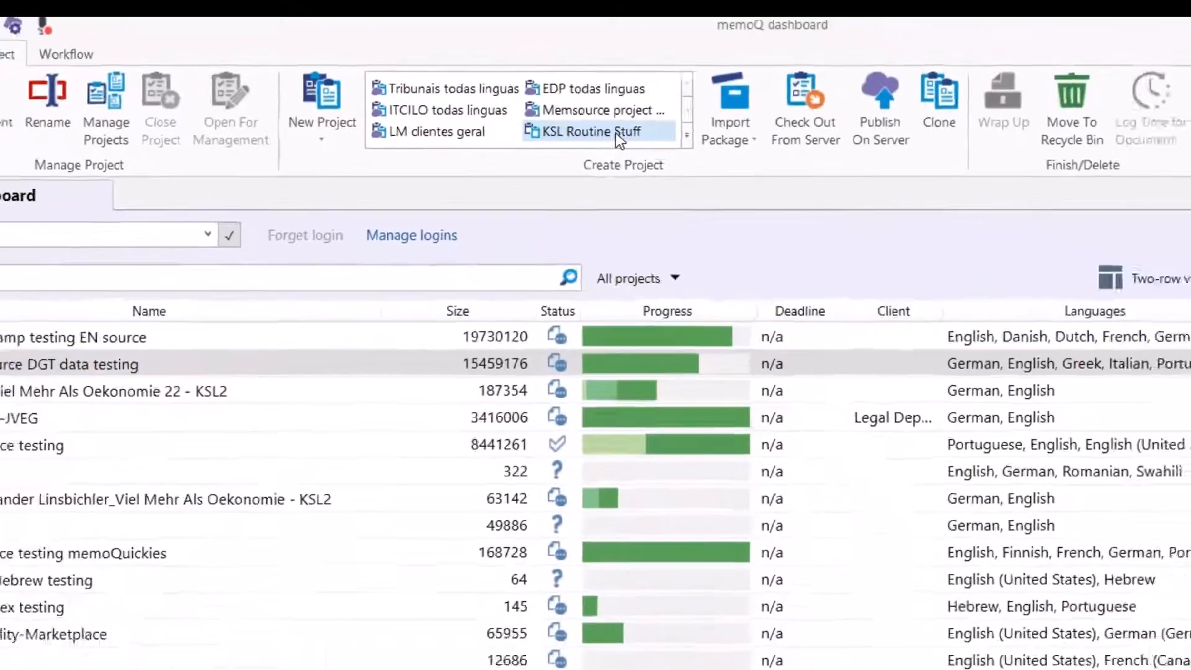
Cancel creating a project from a template, and open the KSL Routine Stuff project template for editing from the Resource Console
{"action": "left_click", "coordinate": [741, 188]}
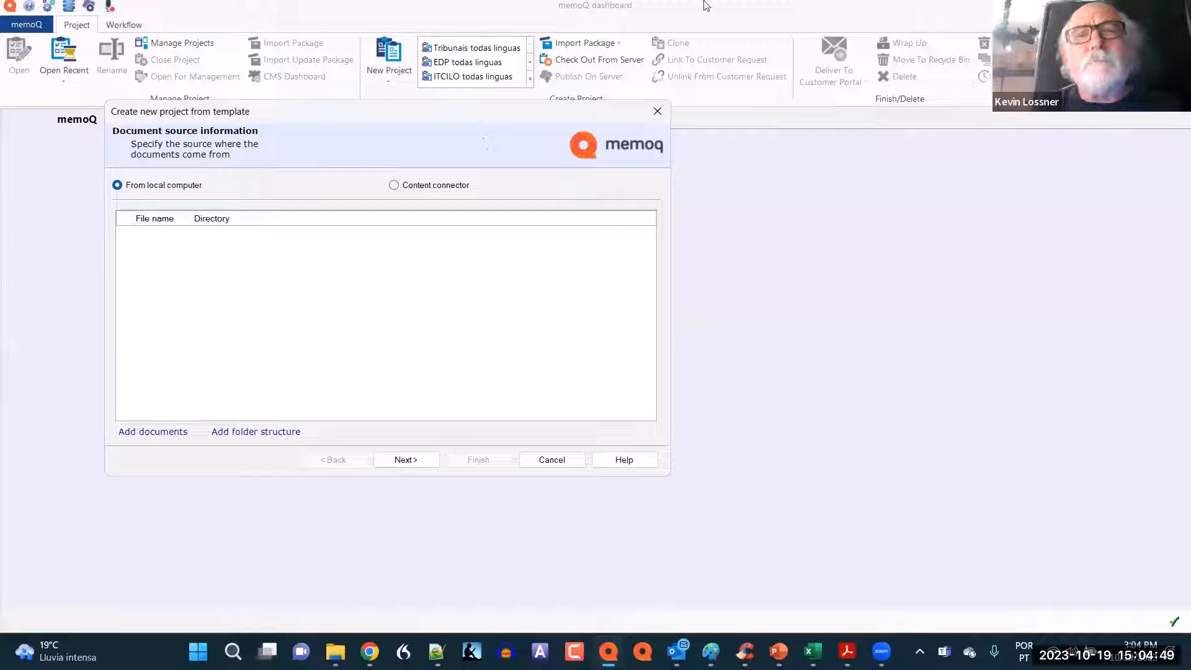
{"action": "left_click", "coordinate": [657, 111]}
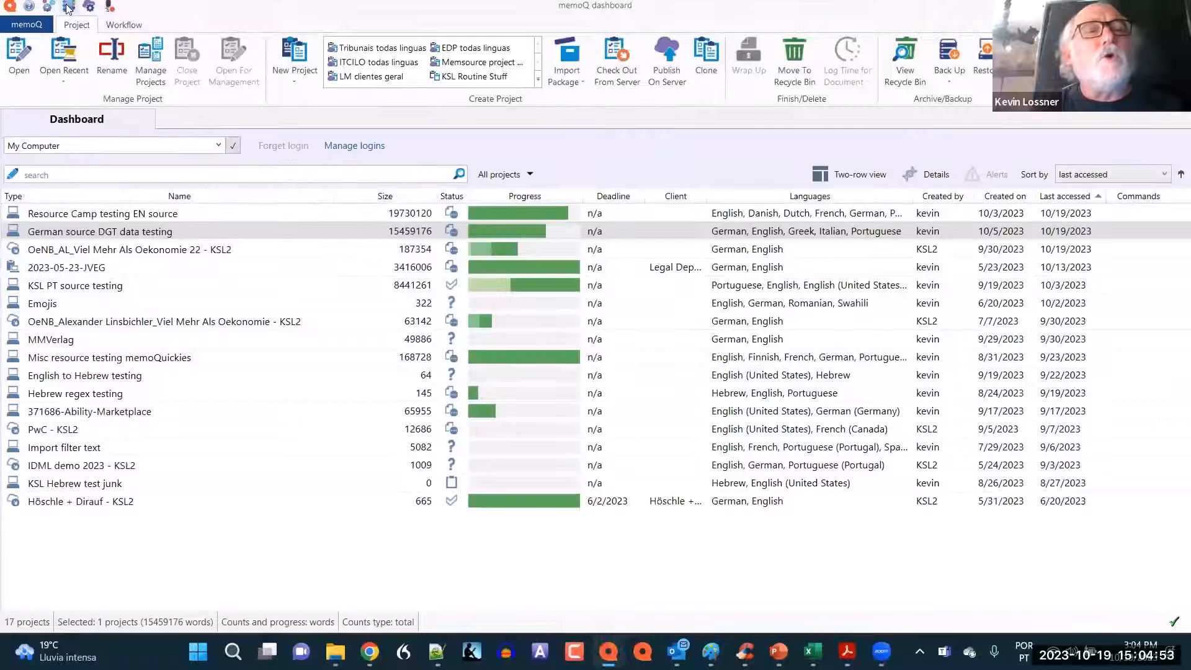
{"action": "left_click", "coordinate": [68, 7]}
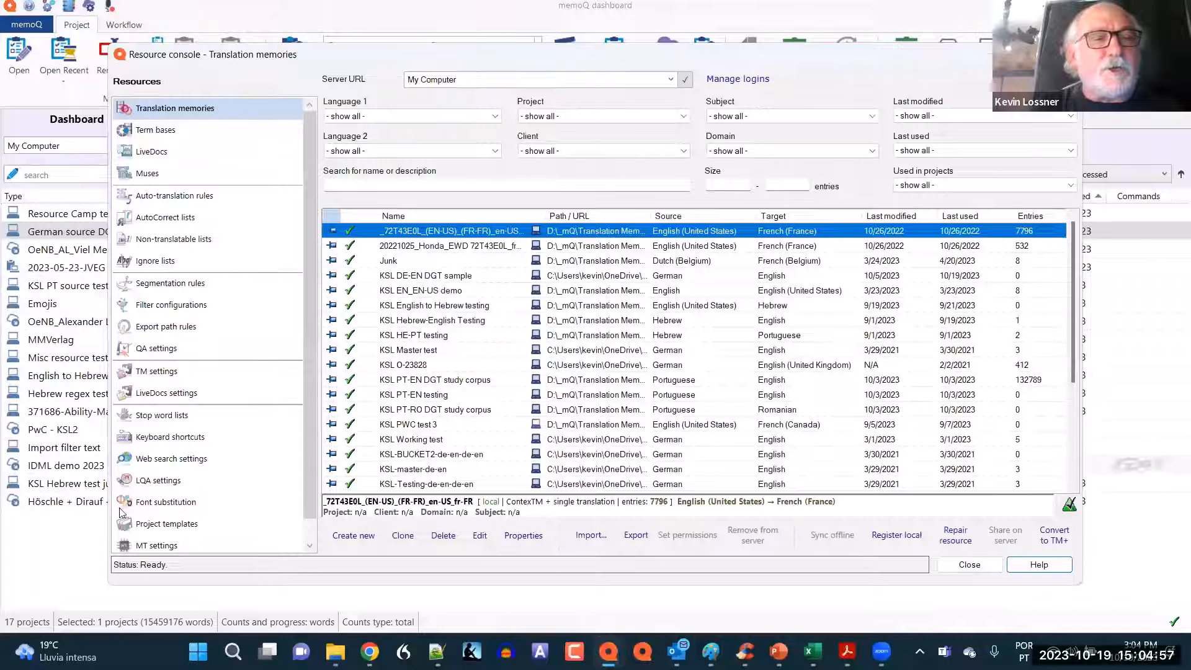
{"action": "left_click", "coordinate": [142, 525]}
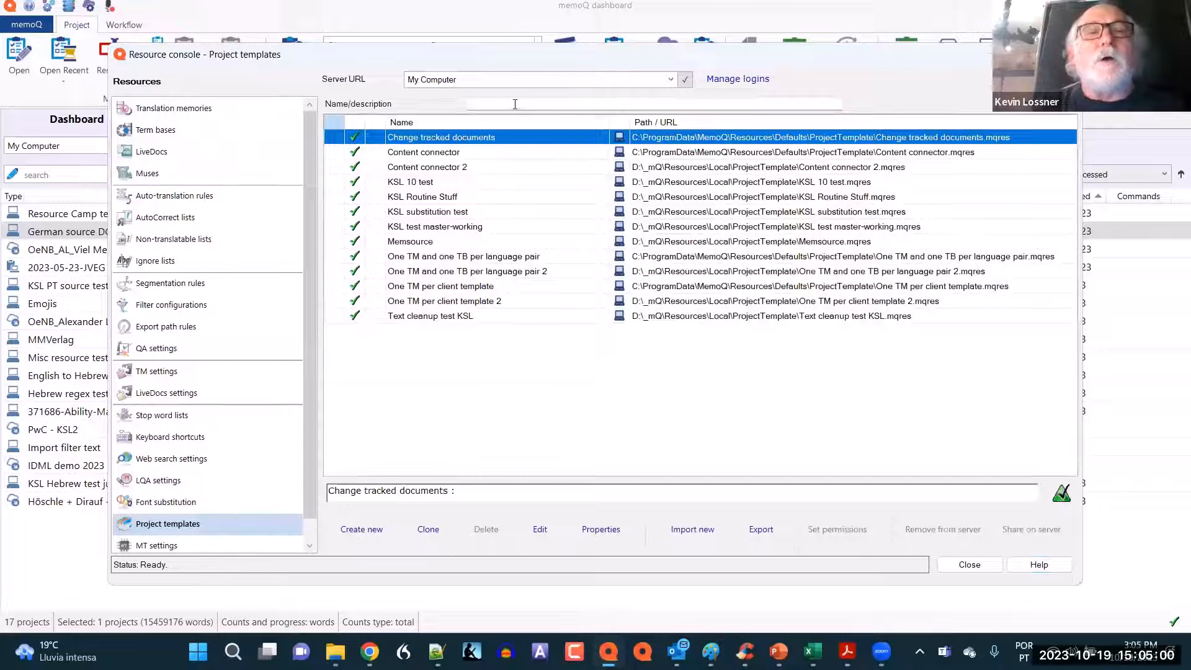
{"action": "left_click", "coordinate": [443, 197]}
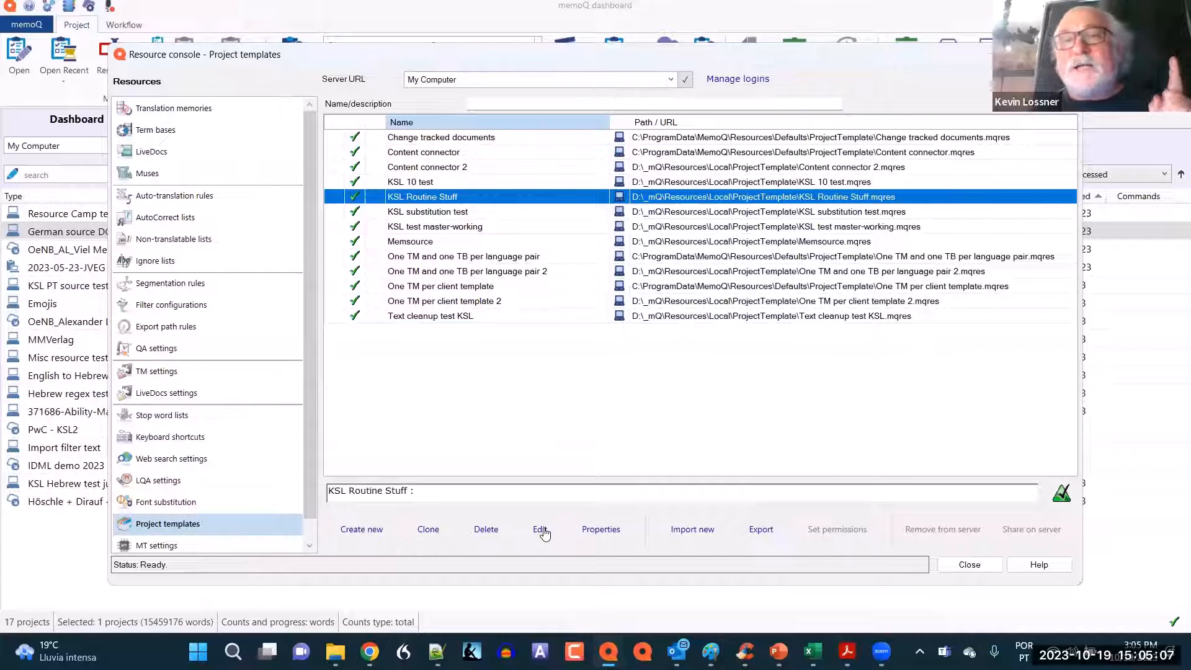
{"action": "left_click", "coordinate": [539, 529]}
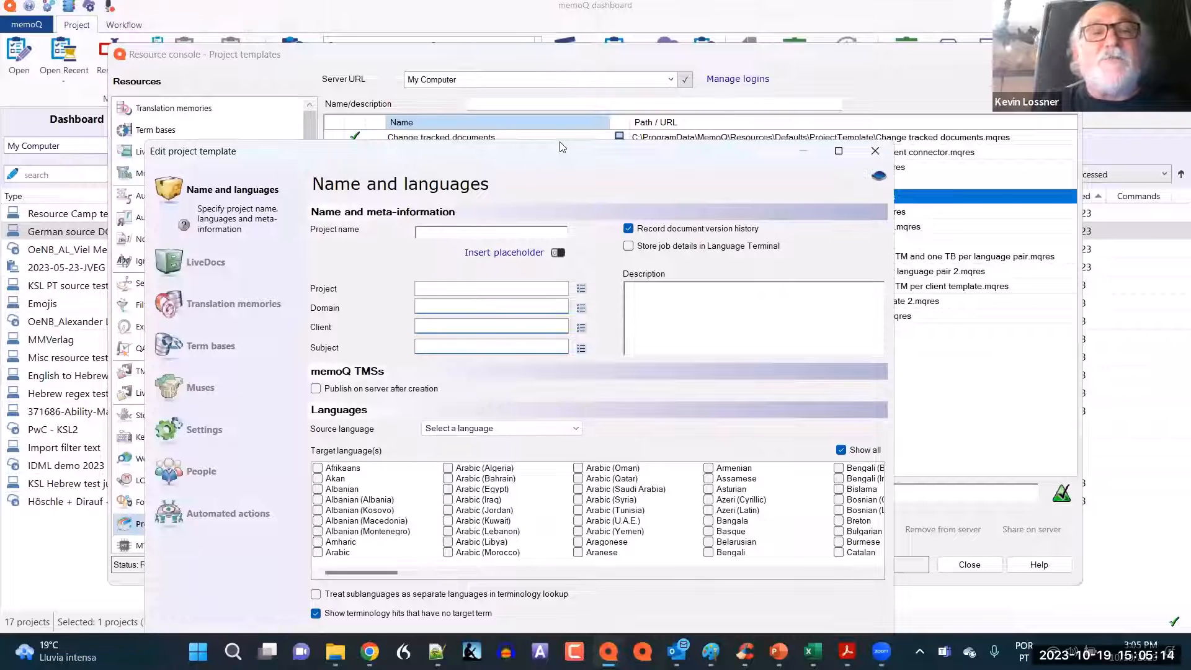
{"action": "left_click_drag", "start_coordinate": [560, 146], "coordinate": [577, 51]}
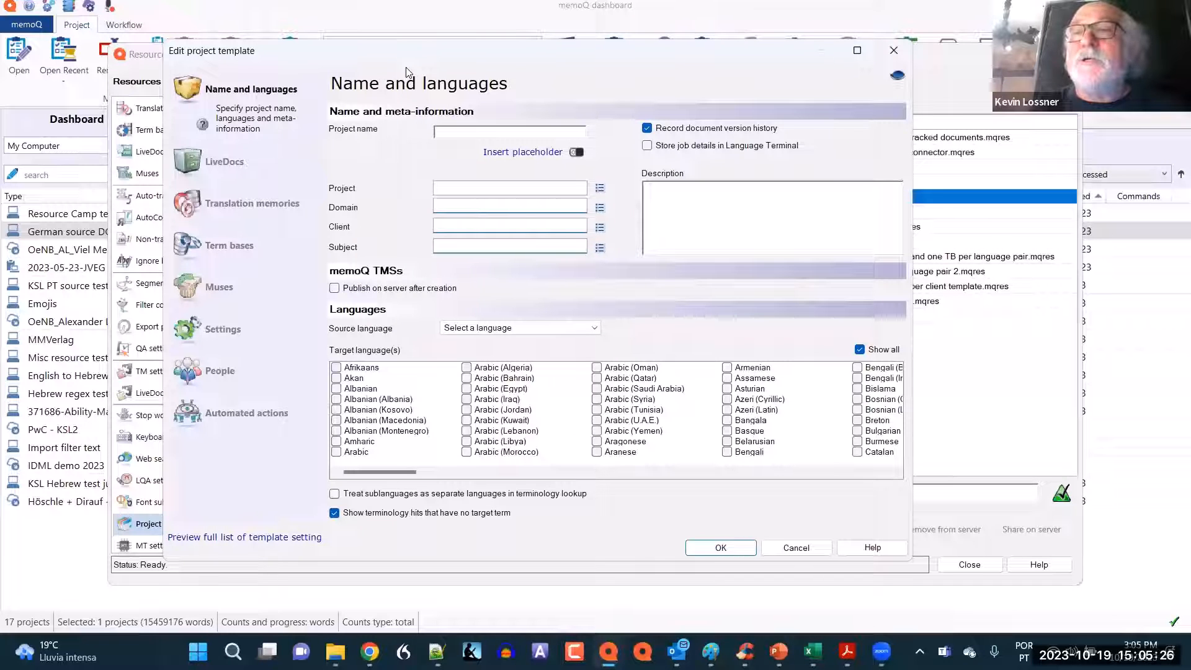
Examine the filter configurations among the template's language-independent resources, including the *.xslx rule, and close the template without changes
{"action": "left_click", "coordinate": [228, 331]}
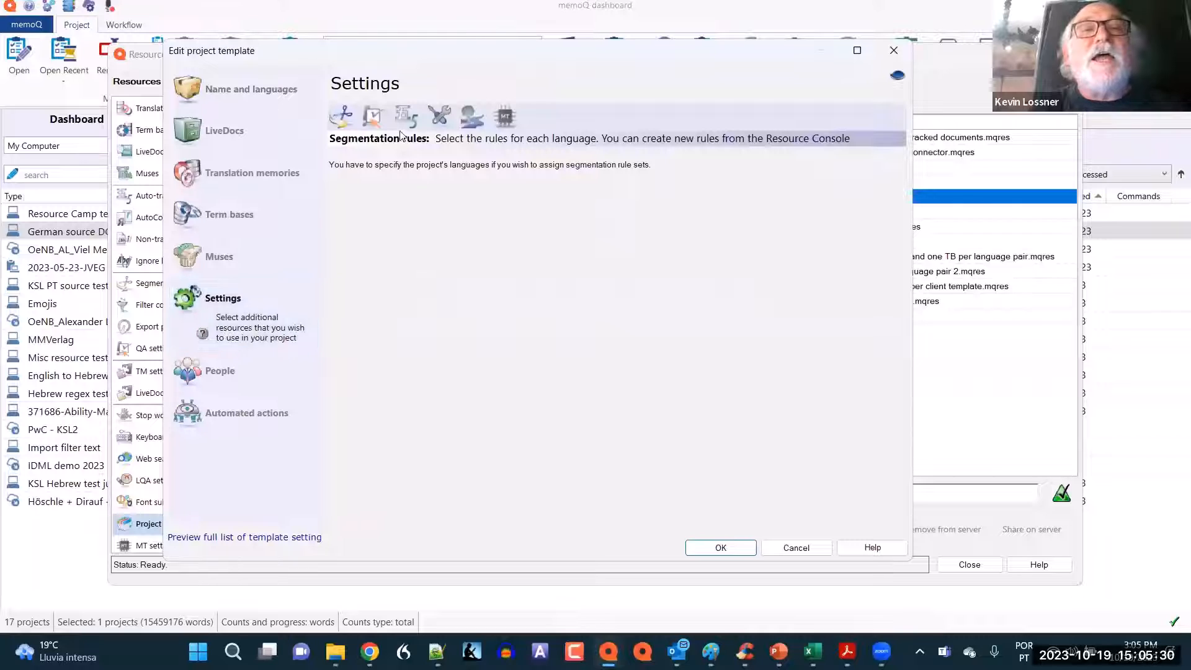
{"action": "left_click", "coordinate": [442, 118]}
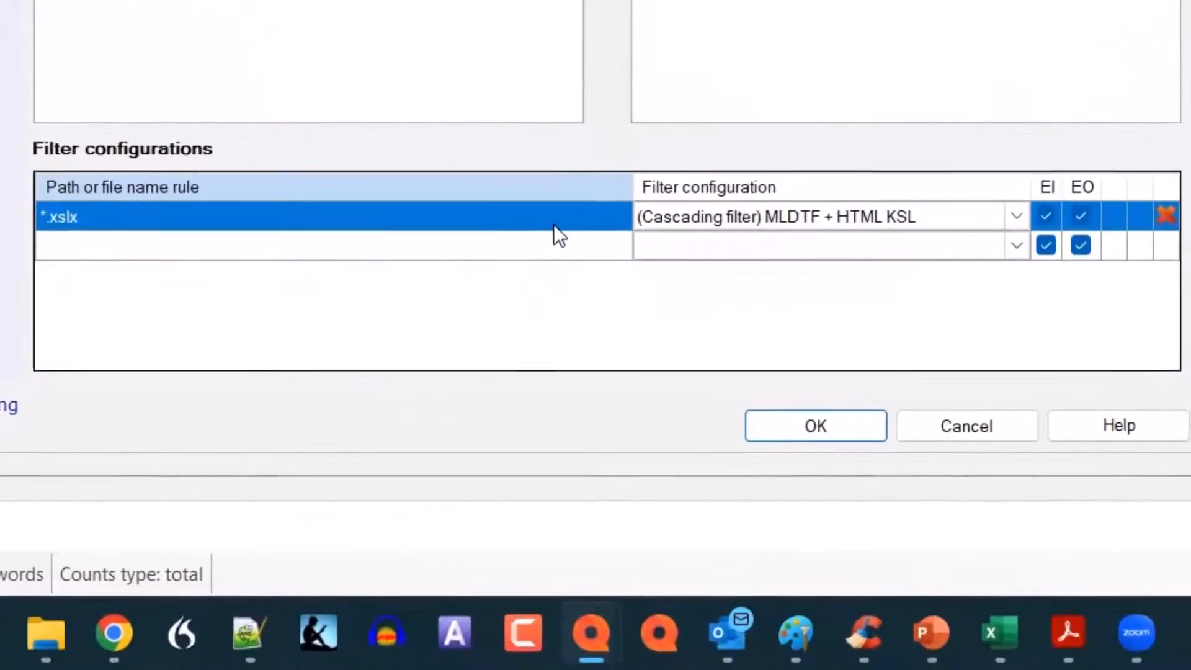
{"action": "left_click", "coordinate": [684, 217]}
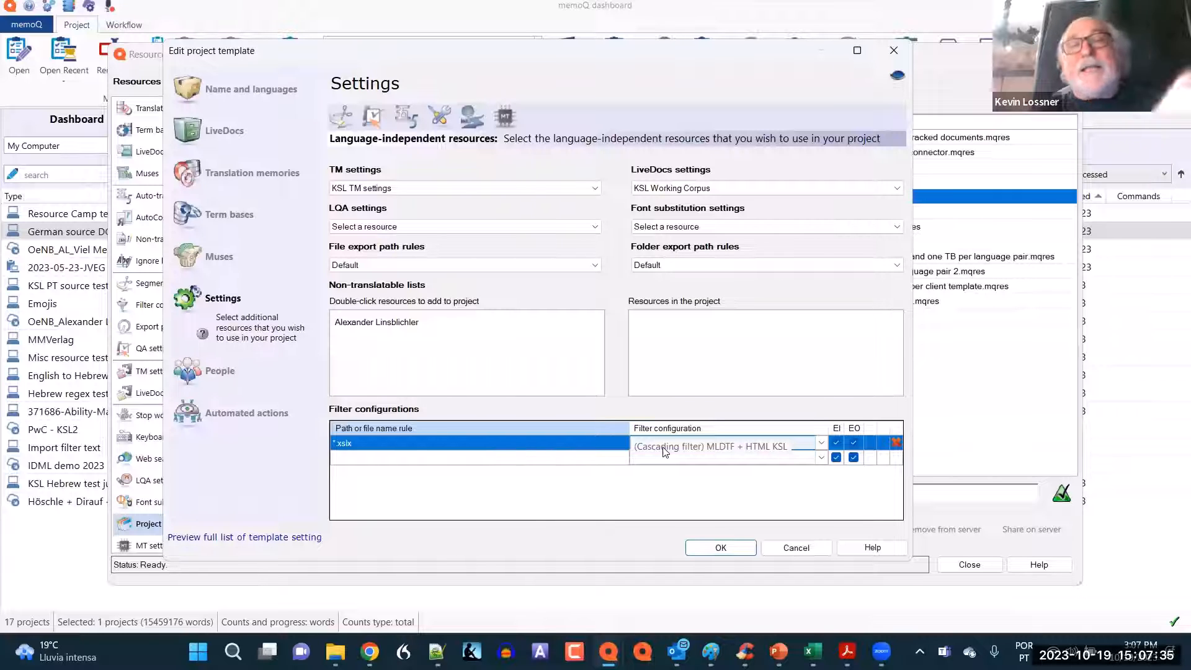
{"action": "left_click", "coordinate": [551, 473]}
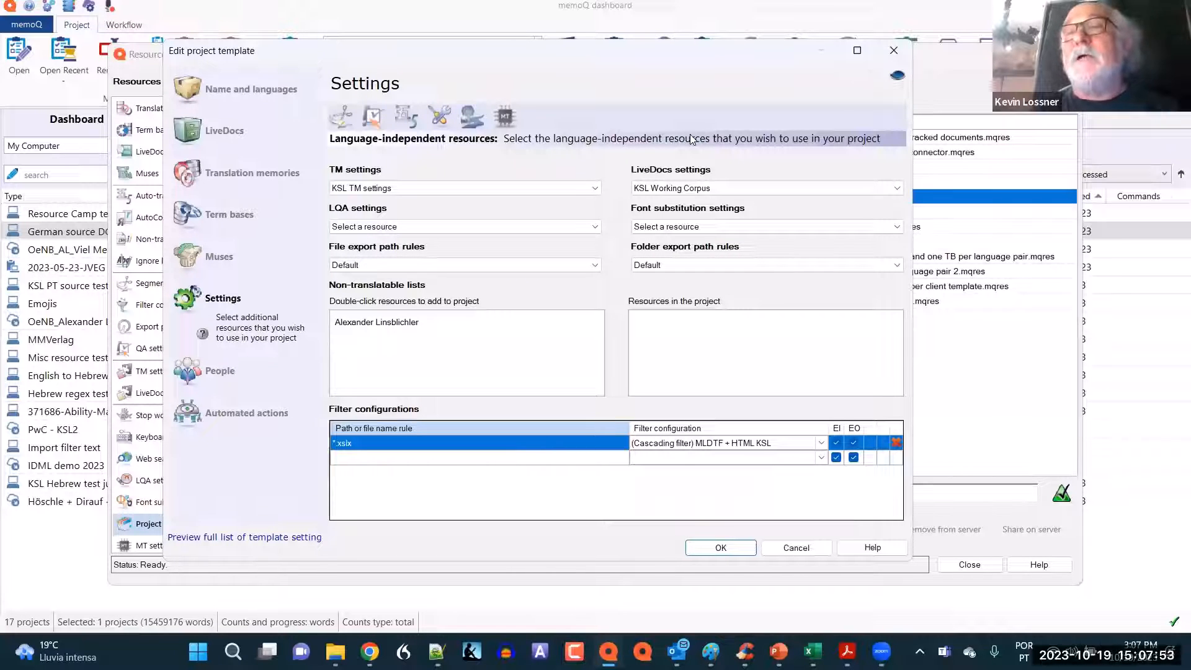
{"action": "left_click", "coordinate": [892, 50]}
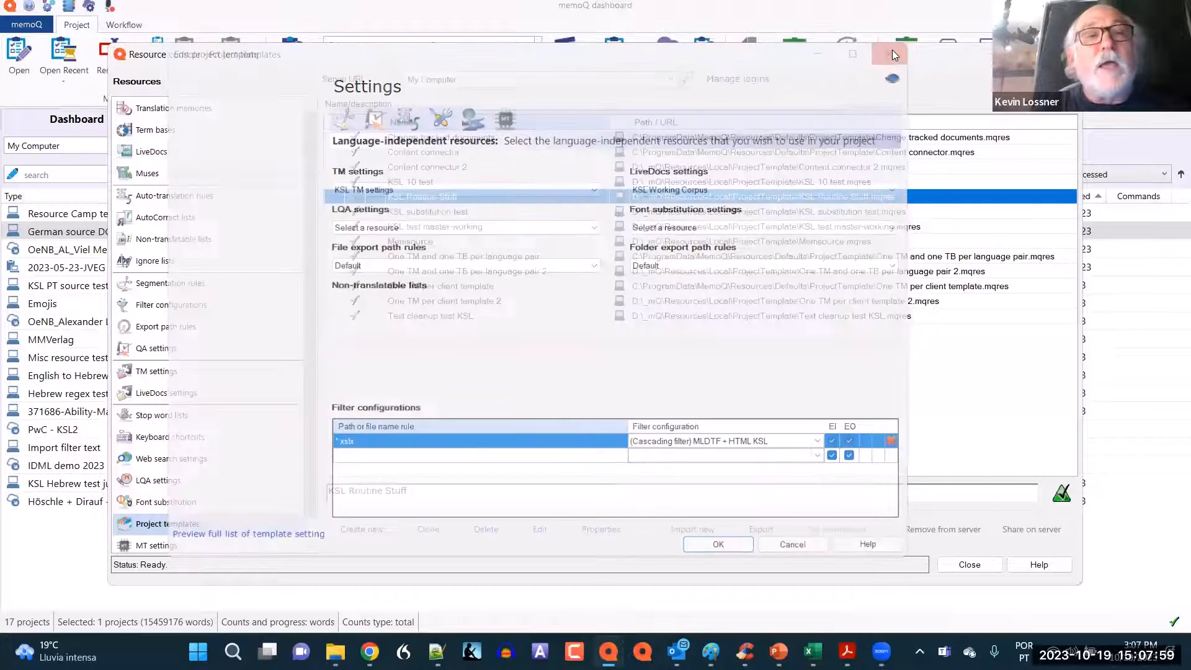
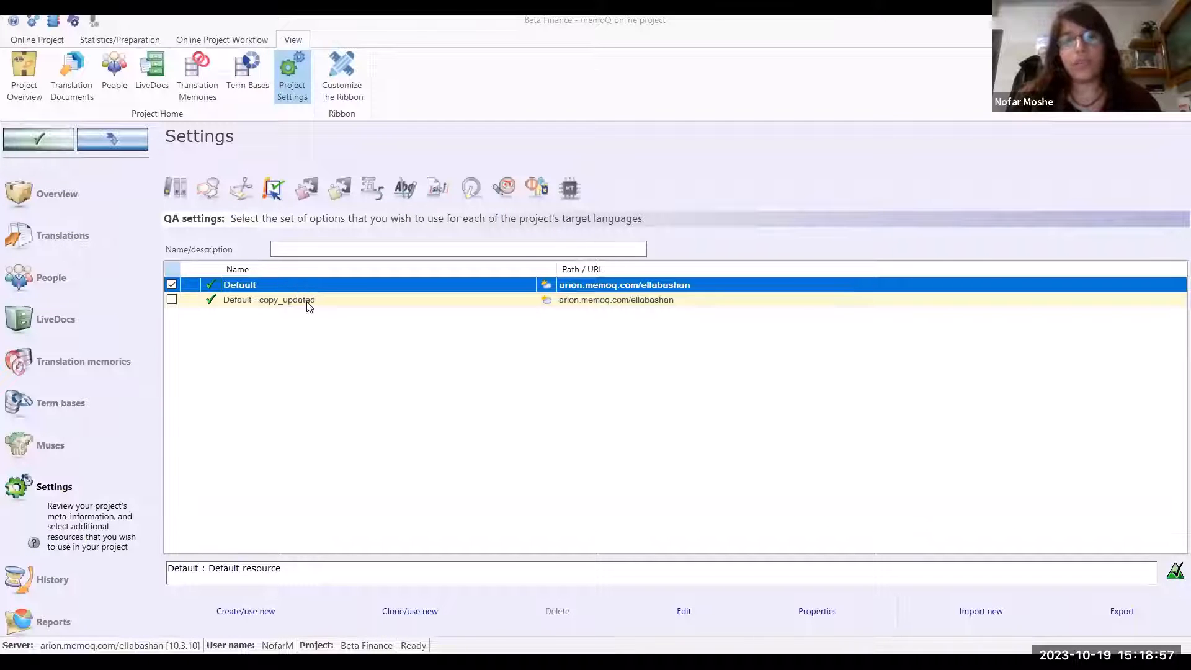
Select the "Default - copy_updated" resource in the Beta Finance online project's QA settings
{"action": "left_click", "coordinate": [344, 300]}
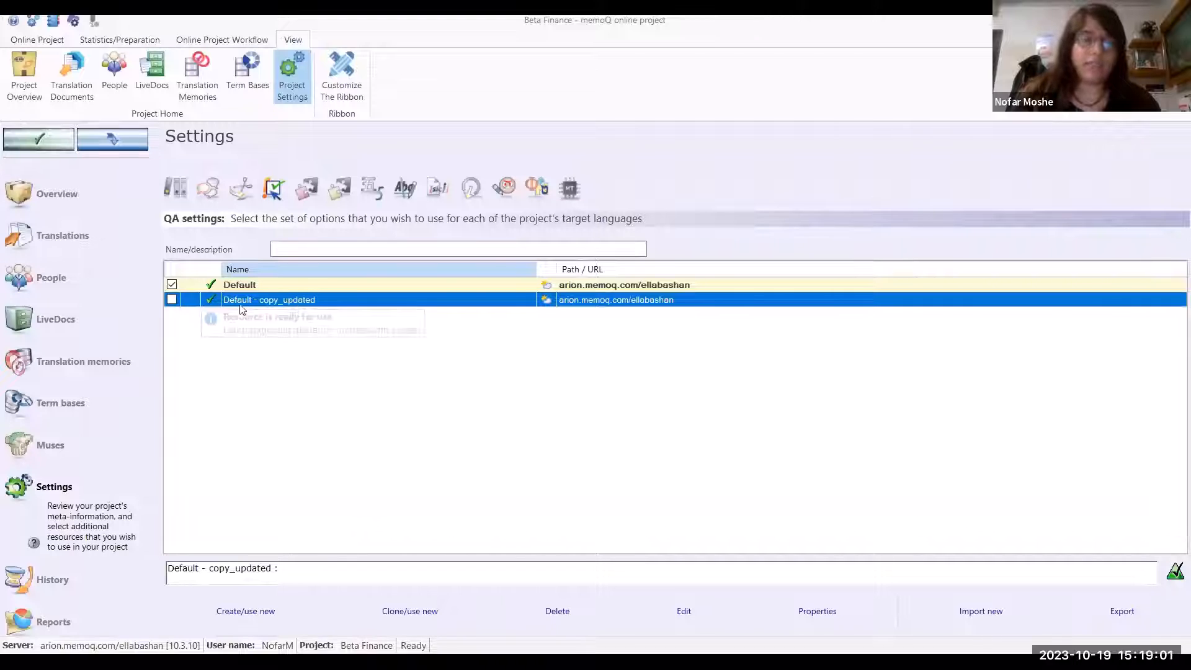
{"action": "left_click", "coordinate": [280, 285]}
{"action": "left_click", "coordinate": [282, 301]}
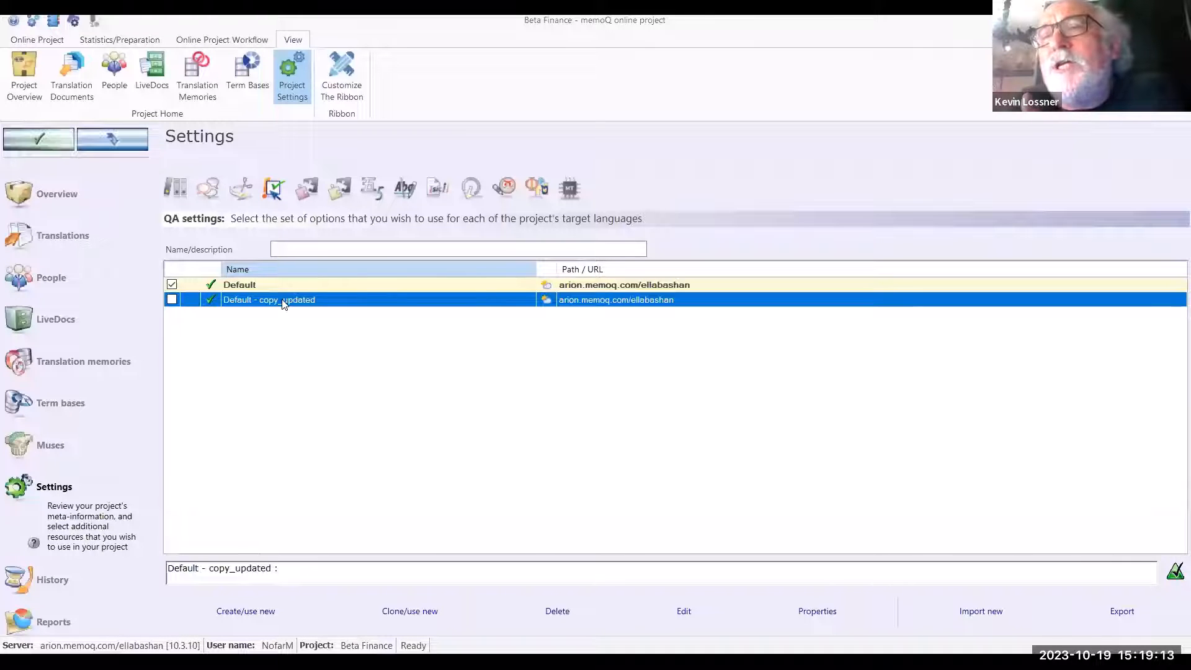
{"action": "left_click", "coordinate": [310, 282]}
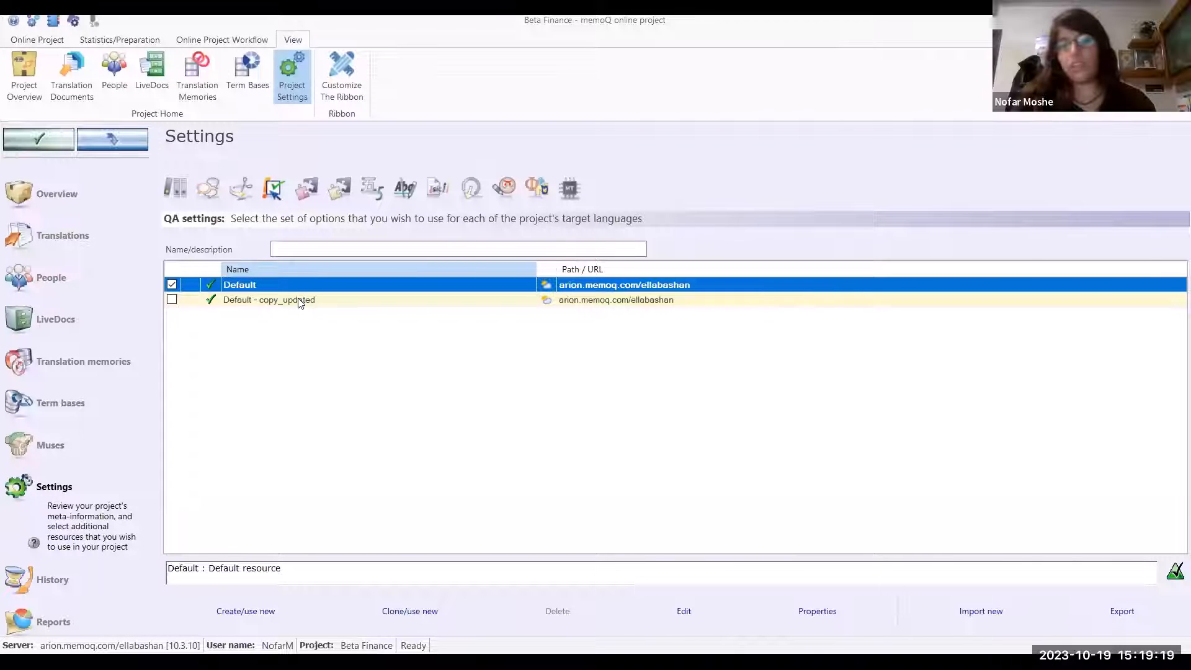
{"action": "left_click", "coordinate": [300, 302]}
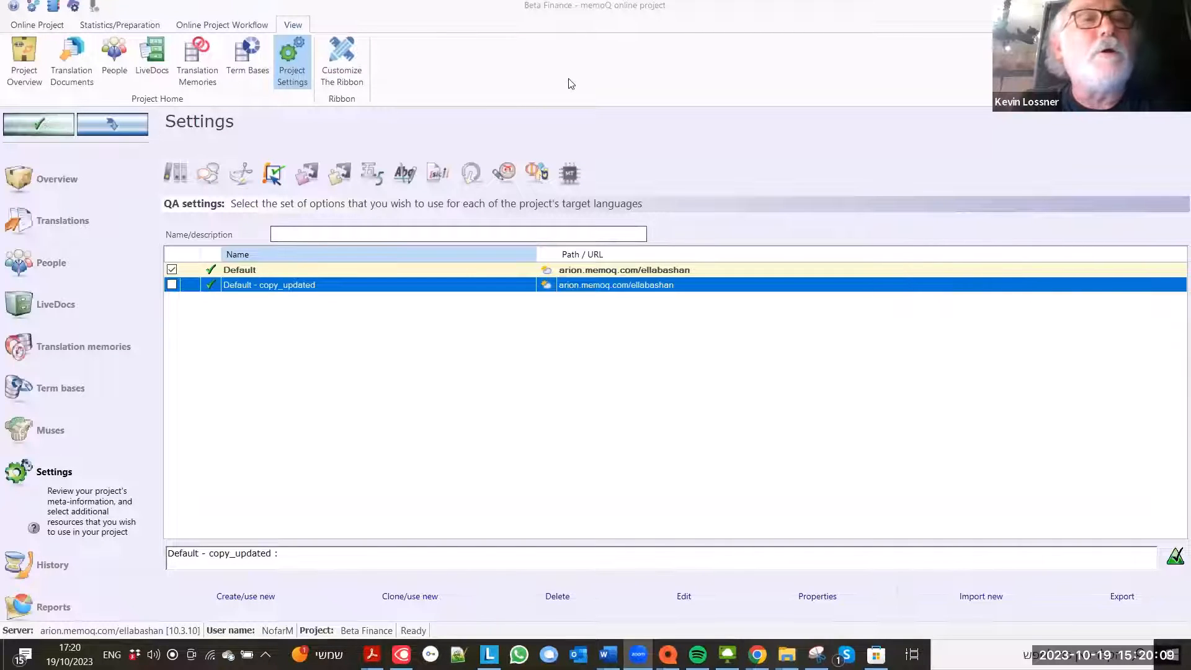
Open the Server Administrator, connect to the stored memoQ server, and show the QA settings among the default server resources
{"action": "left_click", "coordinate": [94, 6]}
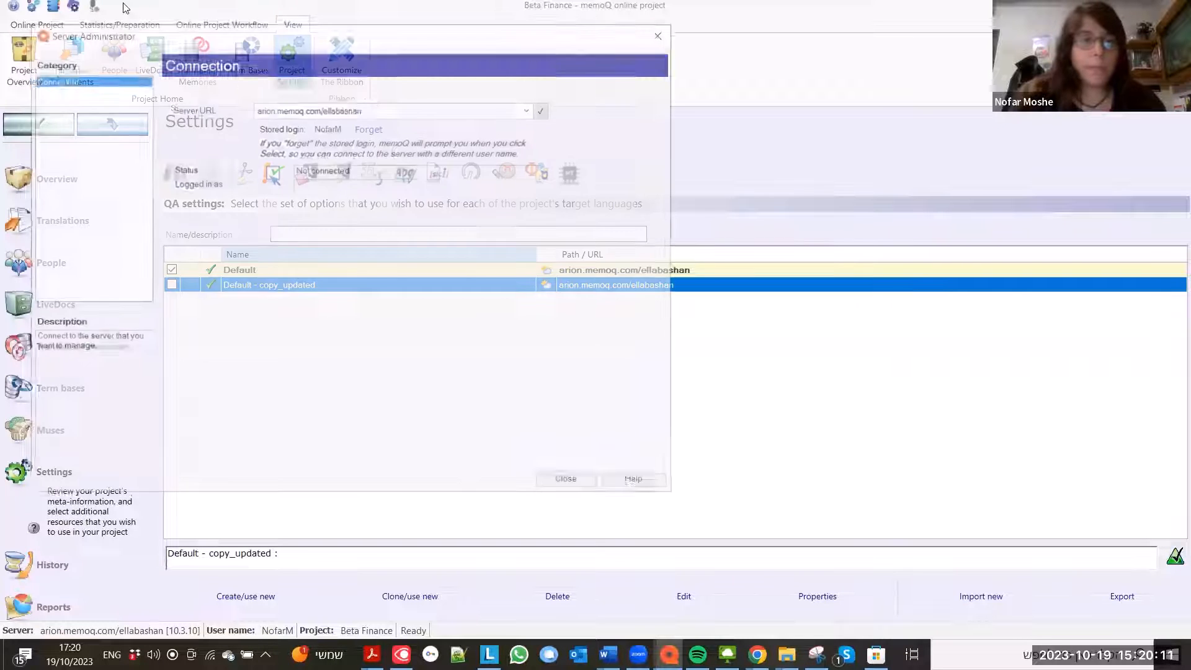
{"action": "left_click", "coordinate": [544, 109]}
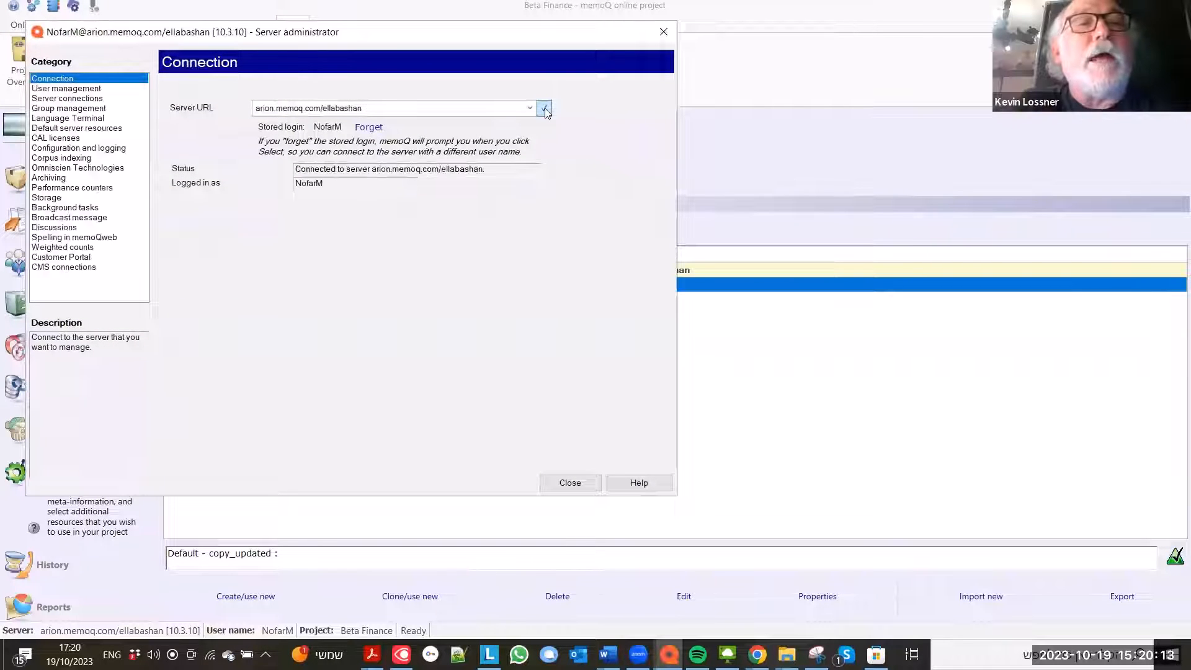
{"action": "left_click", "coordinate": [112, 135]}
{"action": "left_click", "coordinate": [117, 128]}
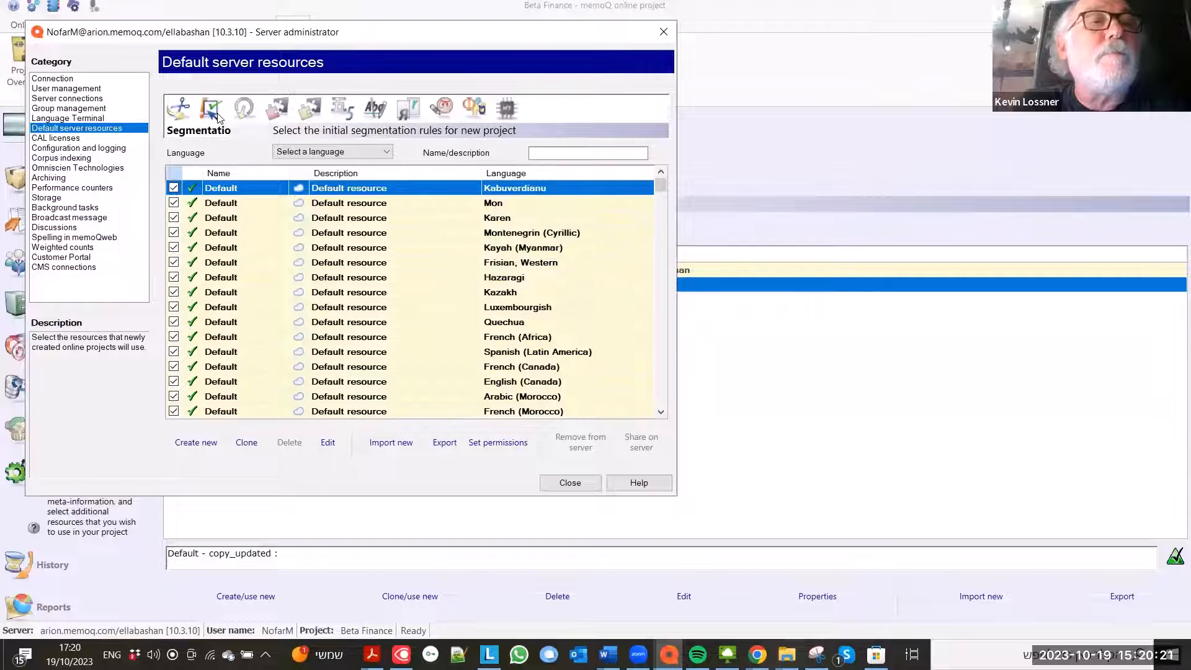
{"action": "left_click", "coordinate": [244, 109]}
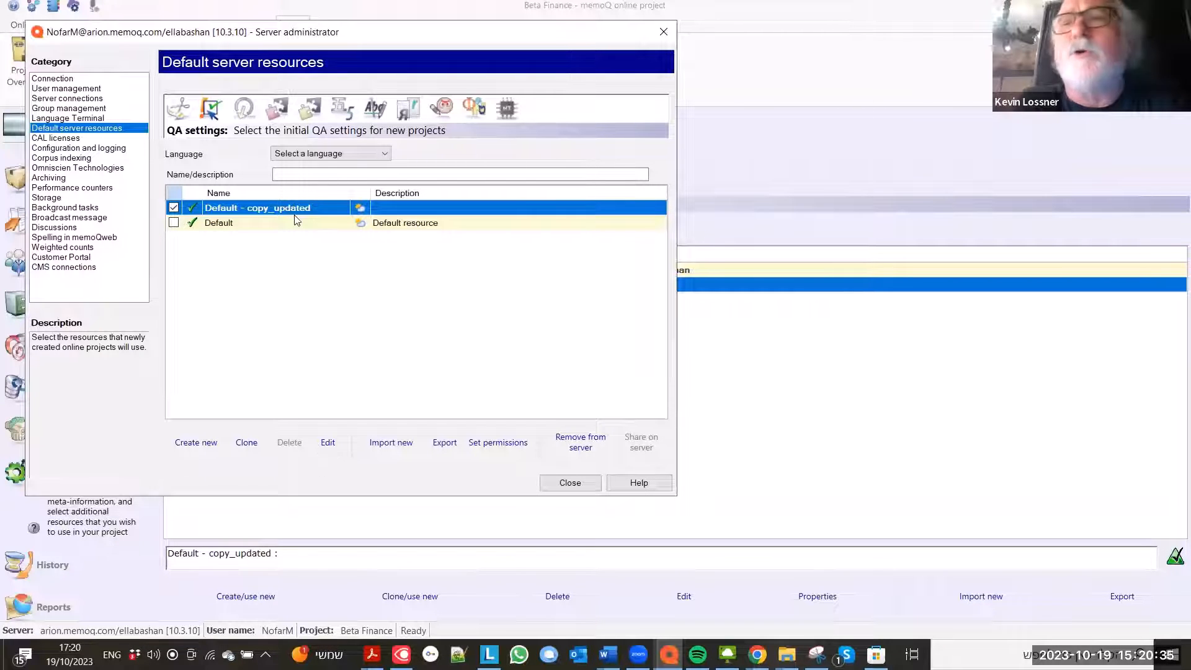
{"action": "left_click_drag", "start_coordinate": [113, 34], "coordinate": [245, 112]}
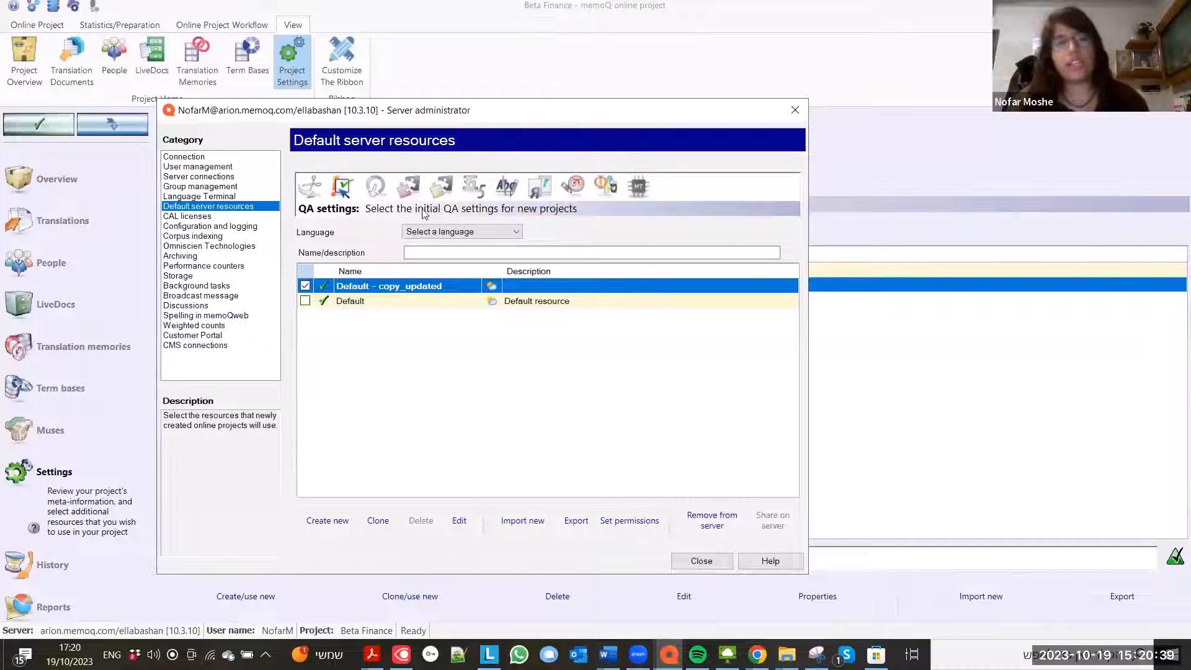
Choose Hebrew as the language for the default QA settings and examine the "Default" and "Default - copy_updated" resources
{"action": "left_click", "coordinate": [492, 232]}
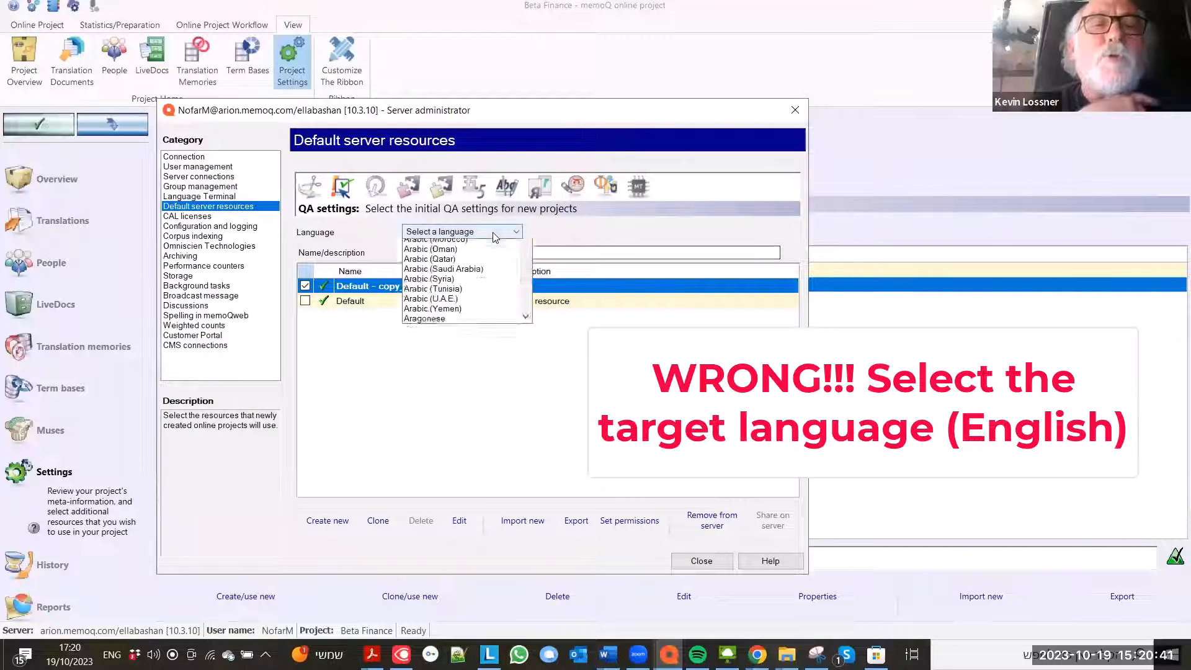
{"action": "left_click", "coordinate": [477, 269]}
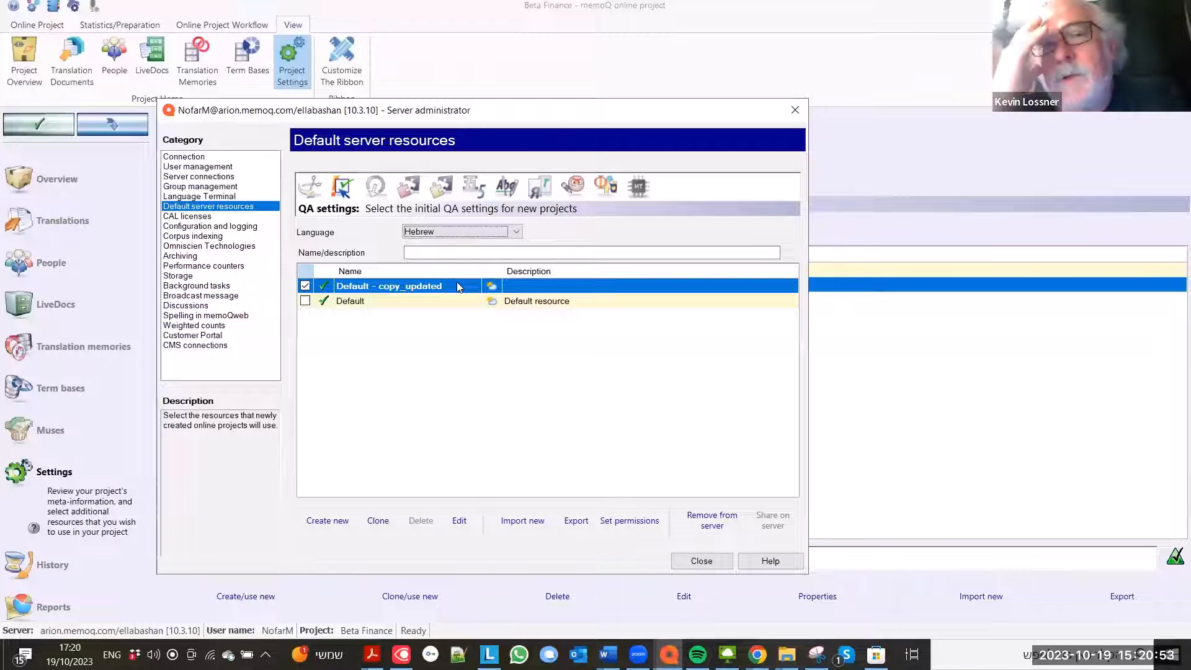
{"action": "left_click", "coordinate": [358, 303]}
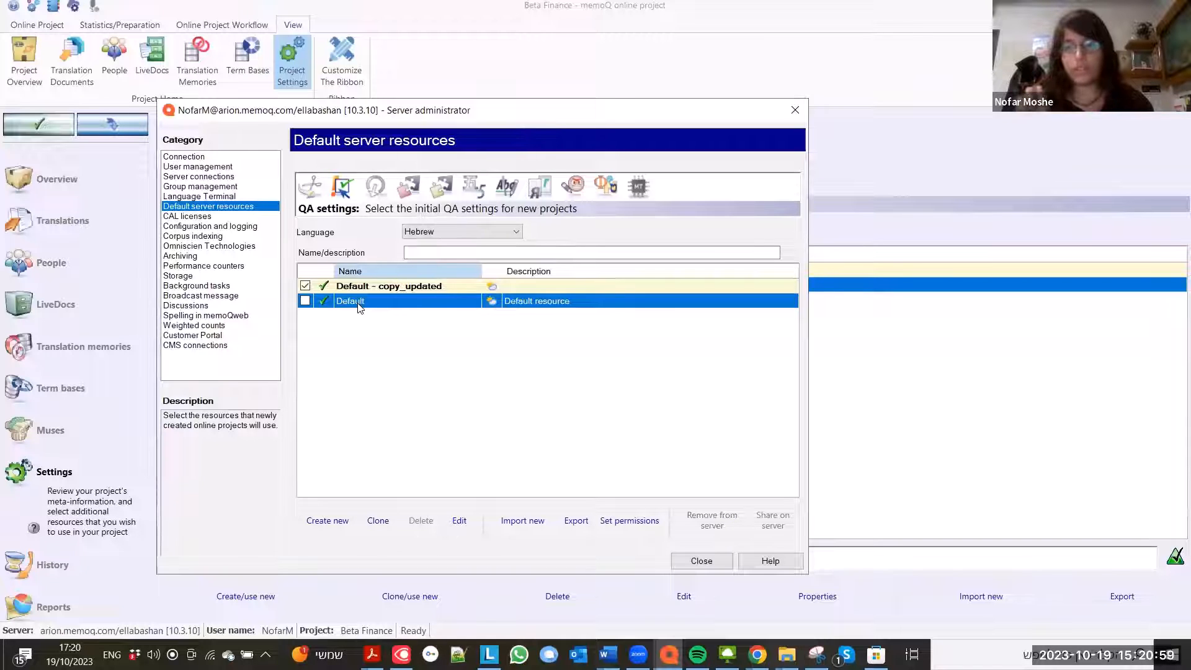
{"action": "left_click", "coordinate": [389, 281]}
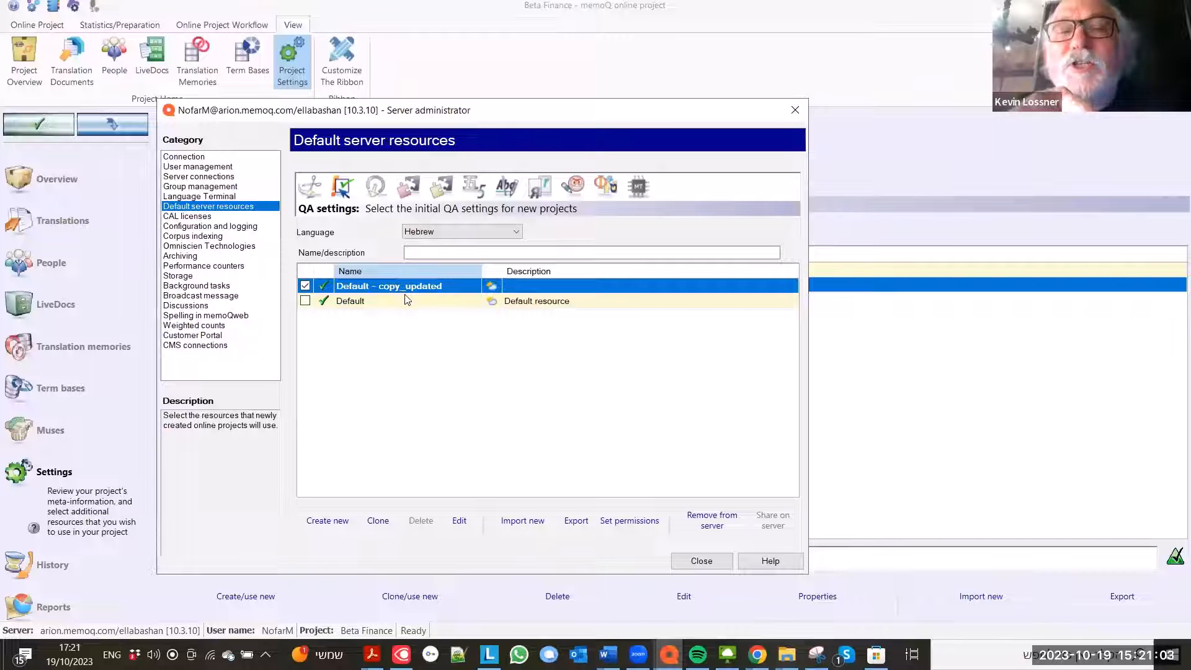